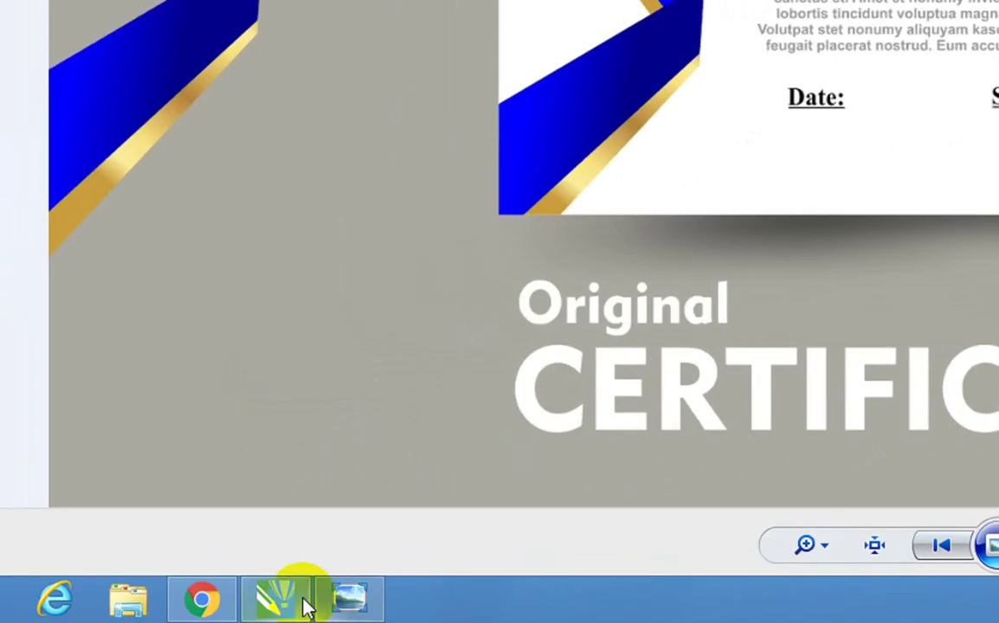
- Switch from the Photo Viewer certificate preview to CorelDRAW's CDR.cdr drawing
{"action": "left_click", "coordinate": [141, 611]}
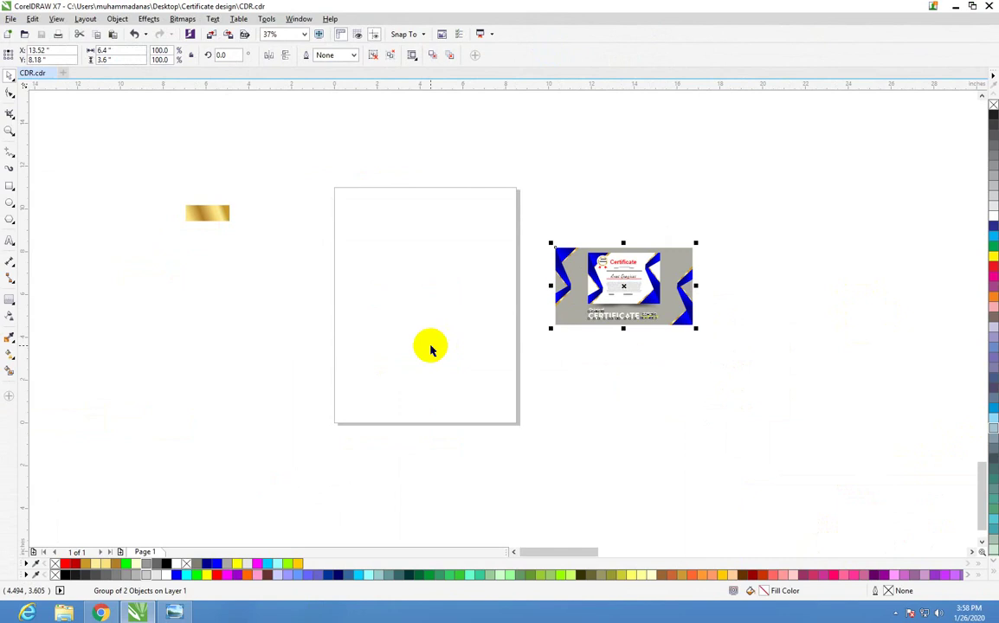
- Zoom in closely on the reference certificate image
{"action": "key", "text": "z"}
{"action": "left_click_drag", "start_coordinate": [535, 218], "coordinate": [731, 405]}
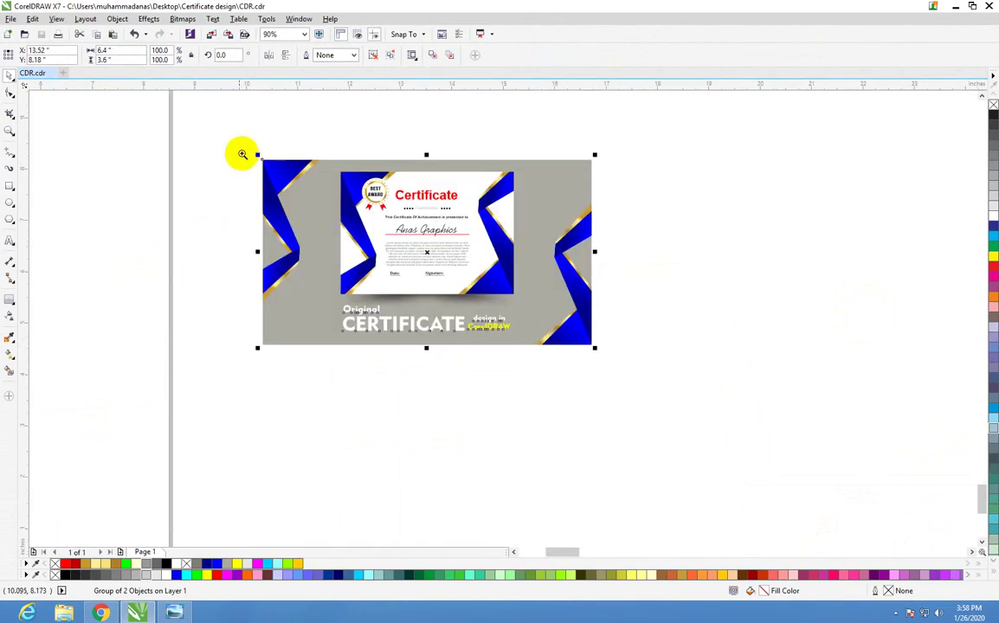
{"action": "left_click_drag", "start_coordinate": [242, 154], "coordinate": [696, 413]}
{"action": "left_click", "coordinate": [9, 77]}
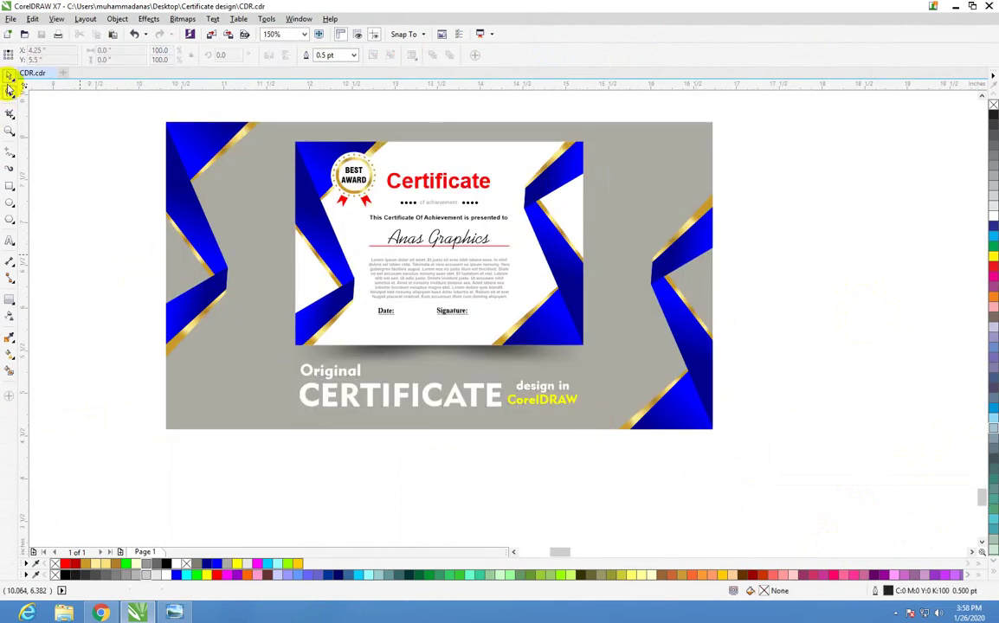
- Zoom onto the gold gradient rectangle beside the page and select it
{"action": "scroll", "coordinate": [386, 270], "scroll_direction": "down", "scroll_amount": 4}
{"action": "scroll", "coordinate": [286, 292], "scroll_direction": "down", "scroll_amount": 2}
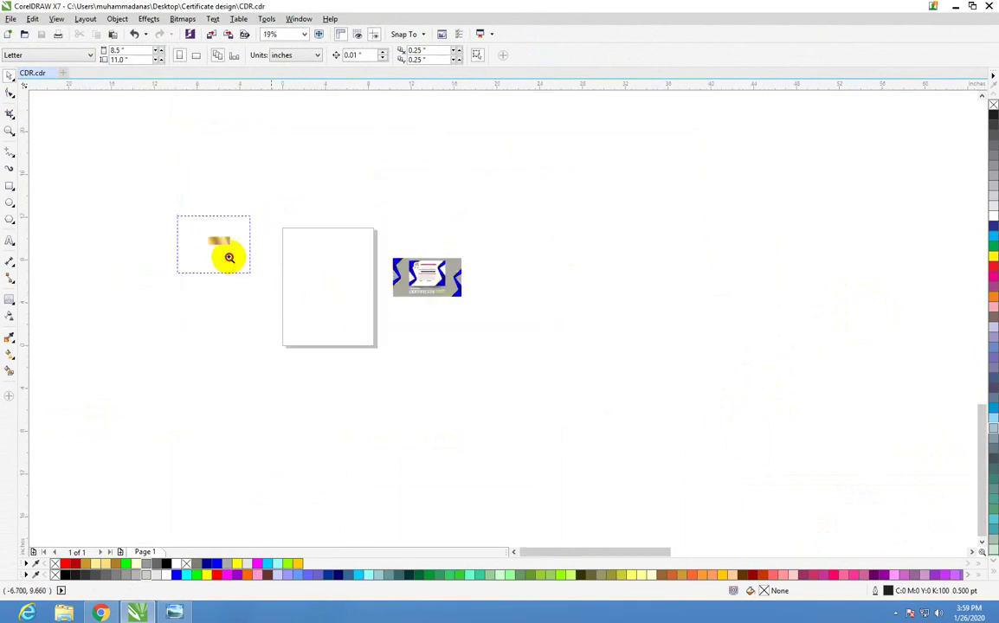
{"action": "left_click_drag", "start_coordinate": [177, 216], "coordinate": [250, 274]}
{"action": "left_click_drag", "start_coordinate": [475, 267], "coordinate": [202, 155]}
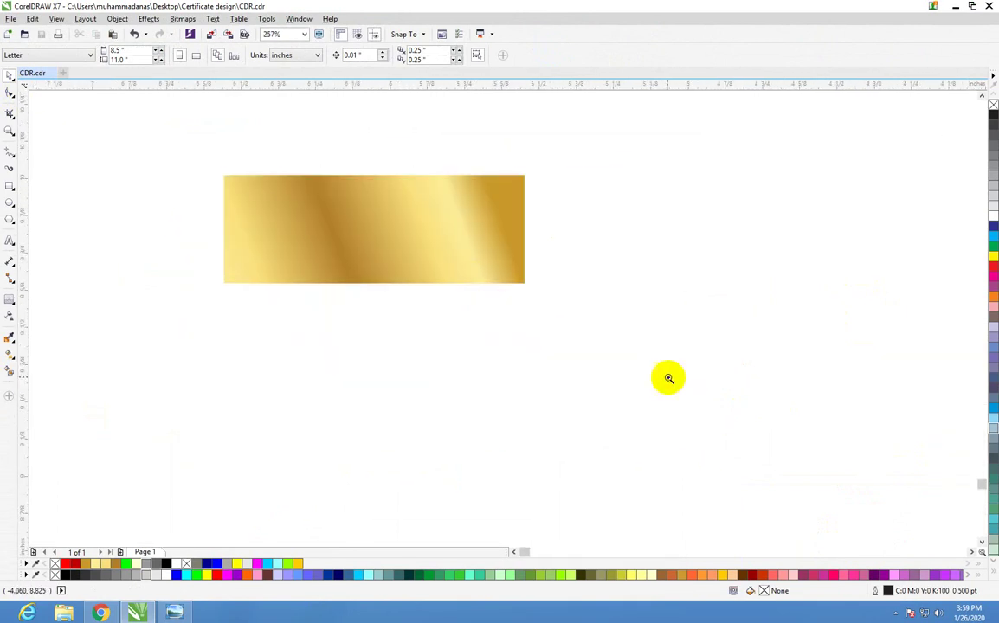
{"action": "left_click_drag", "start_coordinate": [668, 378], "coordinate": [185, 156]}
{"action": "left_click", "coordinate": [9, 76]}
{"action": "left_click", "coordinate": [241, 252]}
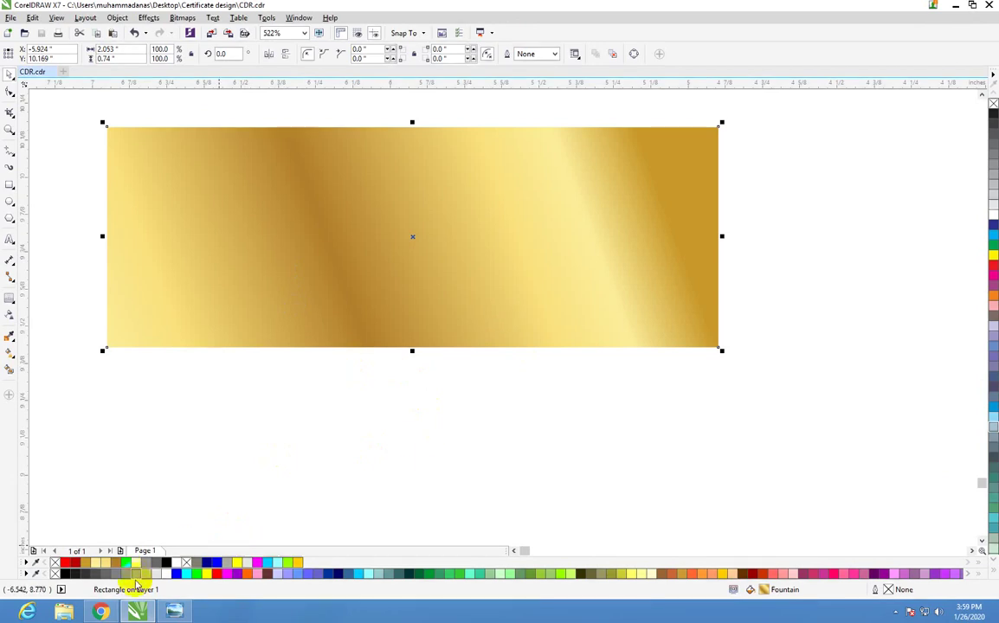
{"action": "mouse_move", "coordinate": [74, 111]}
{"action": "left_mouse_down"}
{"action": "mouse_move", "coordinate": [633, 364]}
{"action": "mouse_move", "coordinate": [725, 421]}
{"action": "left_mouse_up"}
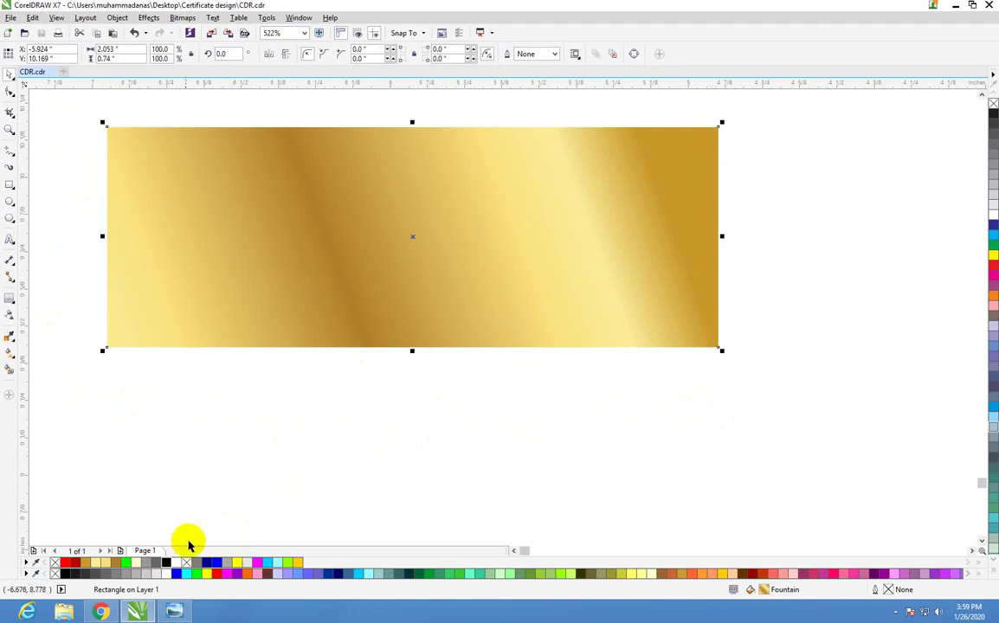
{"action": "mouse_move", "coordinate": [200, 599]}
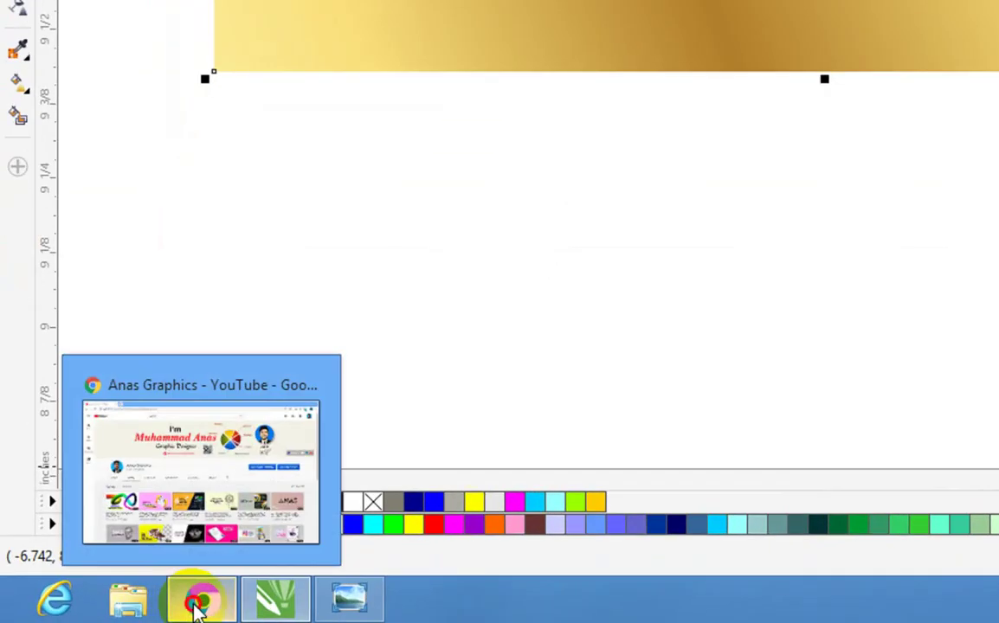
- Search the YouTube channel's videos in Chrome for 'golden'
{"action": "left_click", "coordinate": [98, 611]}
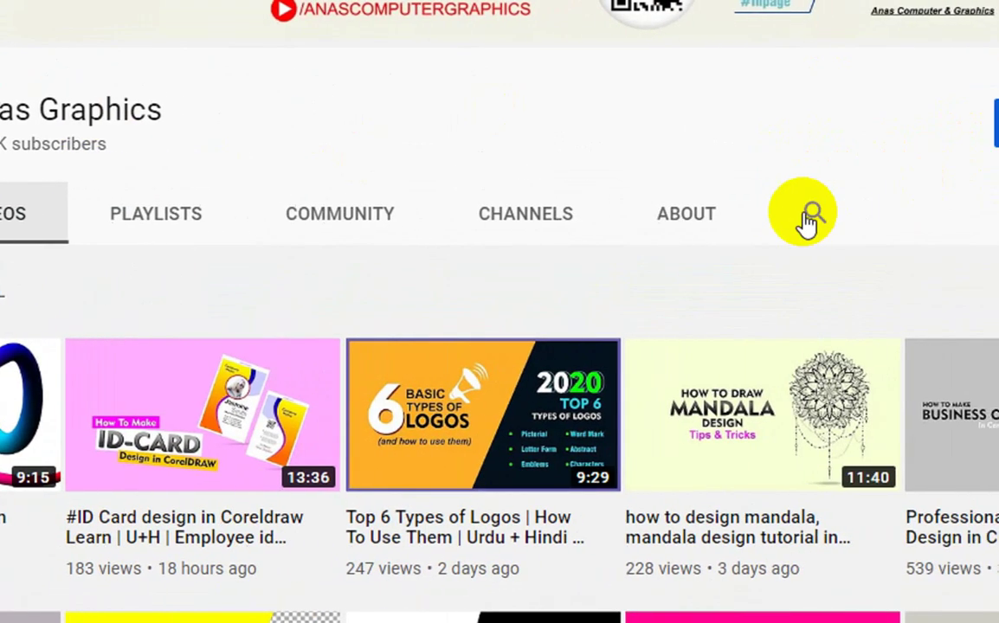
{"action": "left_click", "coordinate": [807, 218]}
{"action": "type", "text": "golden"}
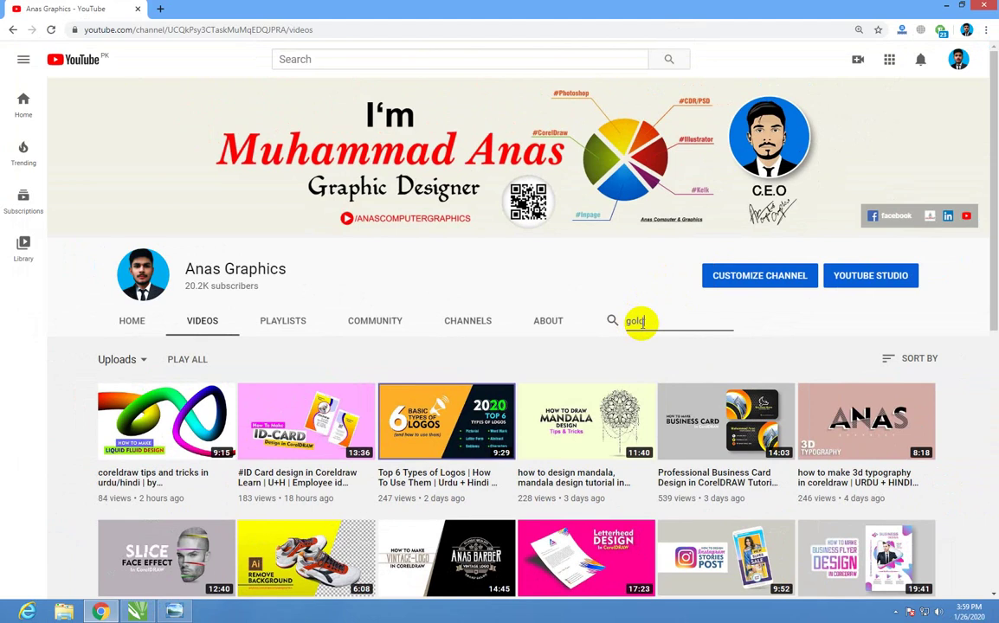
{"action": "key", "text": "Return"}
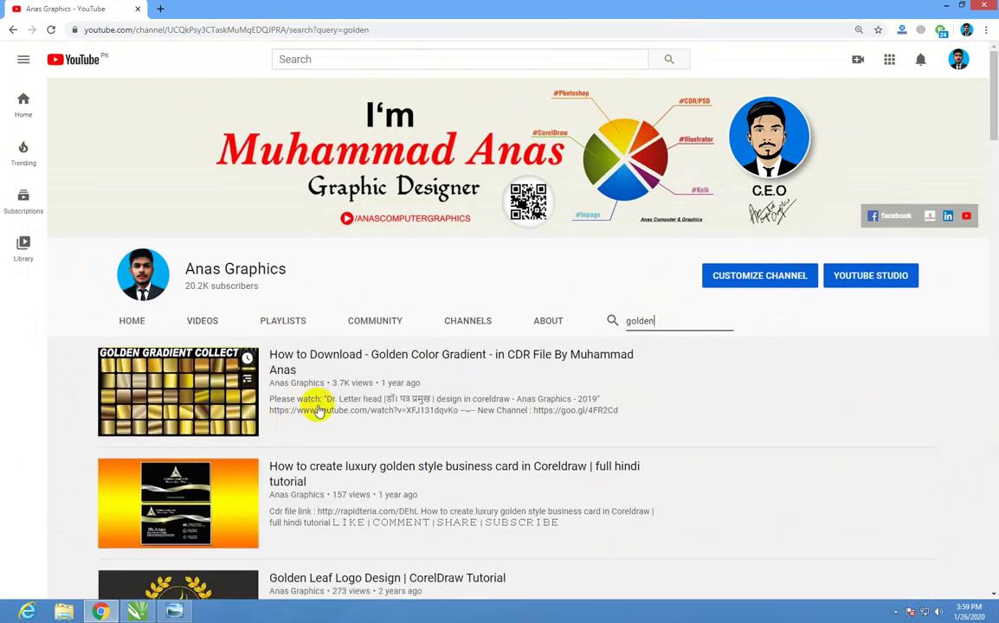
{"action": "mouse_move", "coordinate": [418, 362]}
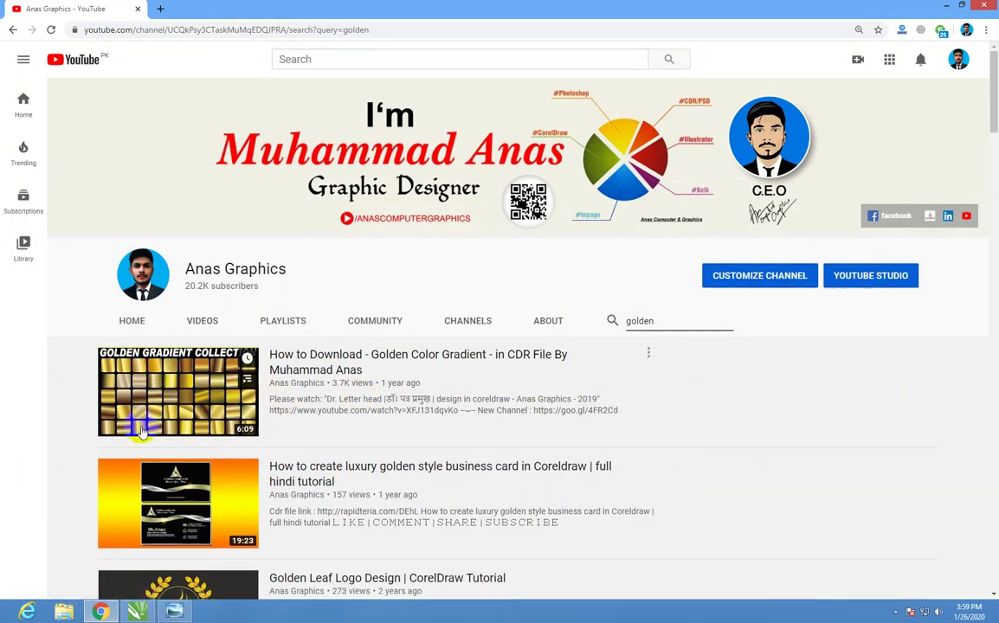
- Return to CorelDRAW, deselect the gold rectangle and zoom to the page
{"action": "left_click", "coordinate": [137, 611]}
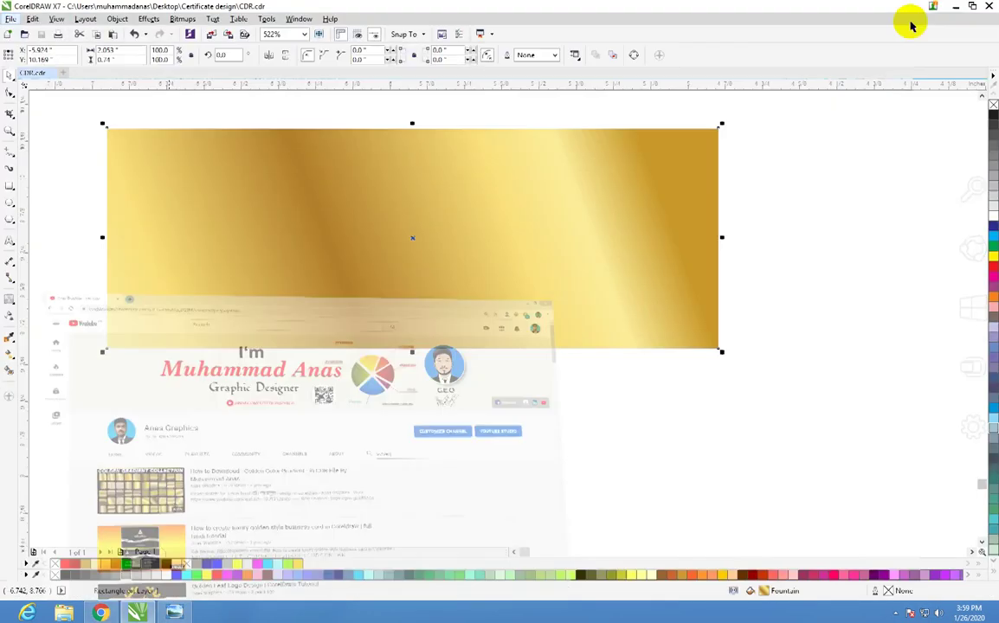
{"action": "left_click", "coordinate": [82, 189]}
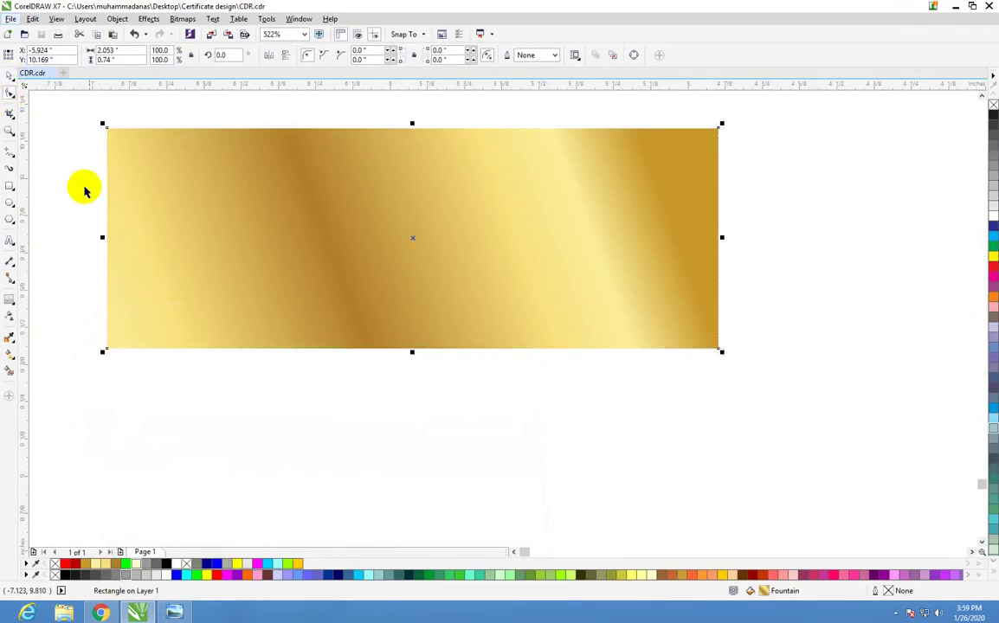
{"action": "scroll", "coordinate": [124, 227], "scroll_direction": "down", "scroll_amount": 3}
{"action": "scroll", "coordinate": [631, 340], "scroll_direction": "down", "scroll_amount": 3}
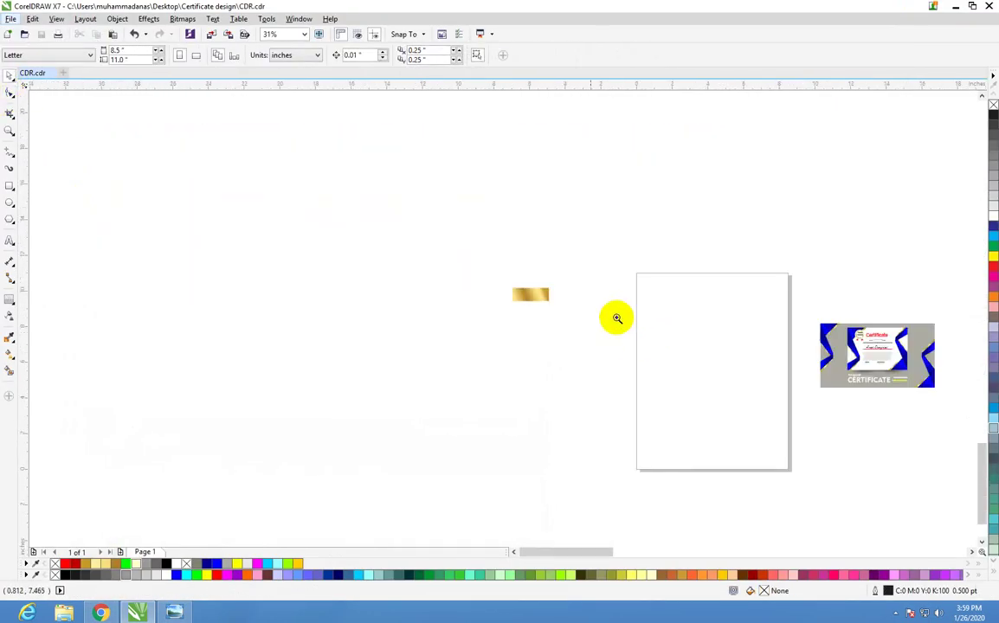
{"action": "left_click_drag", "start_coordinate": [870, 462], "coordinate": [874, 466]}
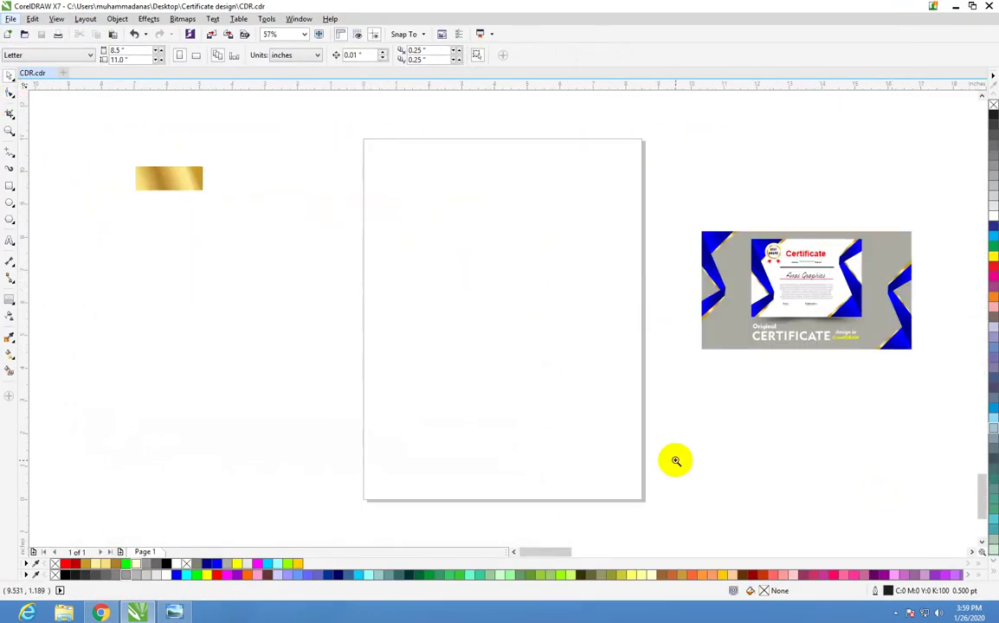
{"action": "left_click", "coordinate": [9, 76]}
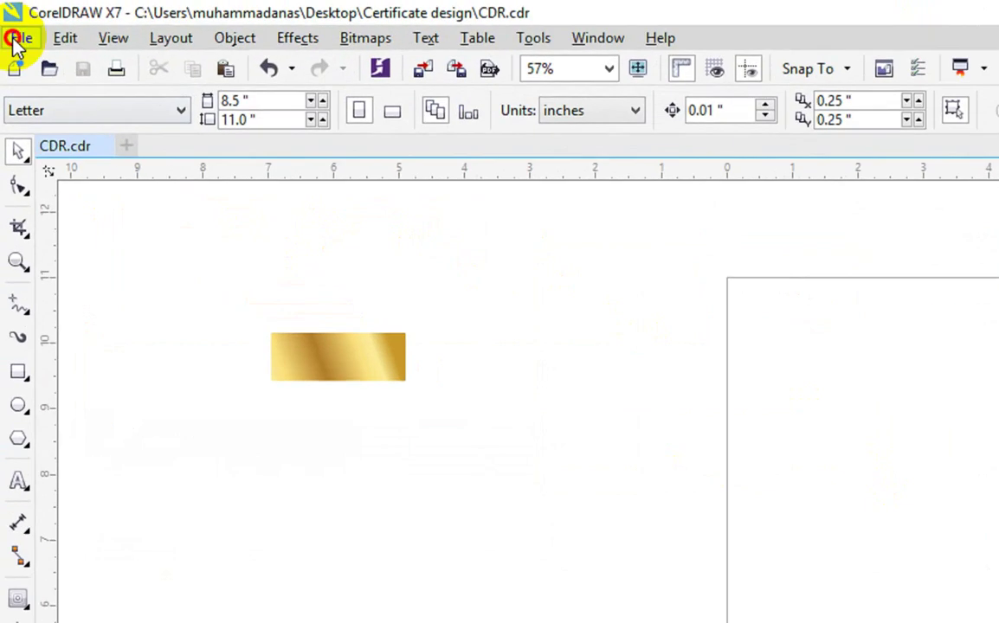
{"action": "left_click", "coordinate": [11, 18]}
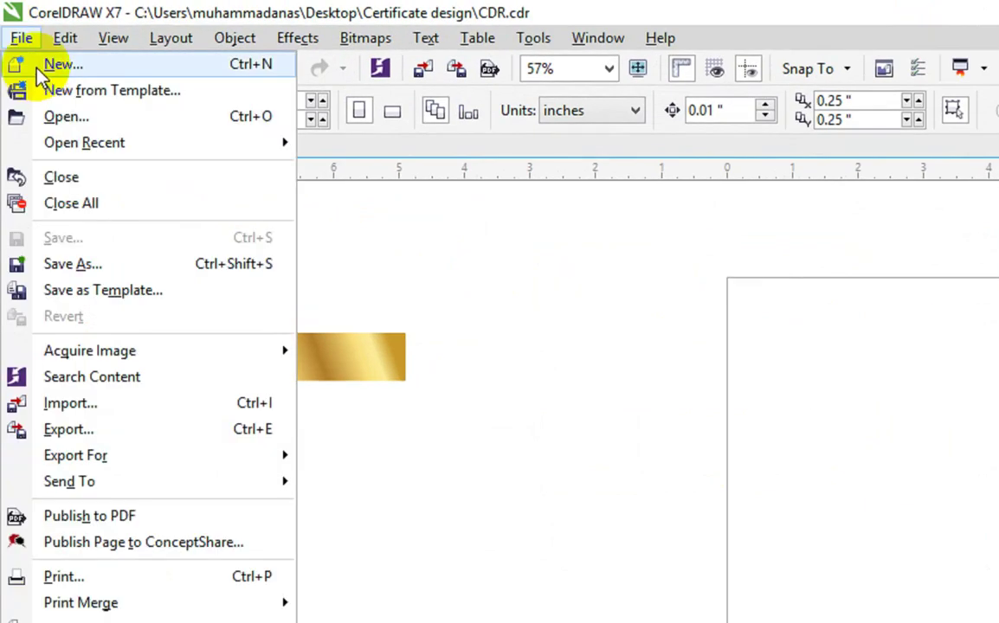
{"action": "left_click", "coordinate": [408, 246]}
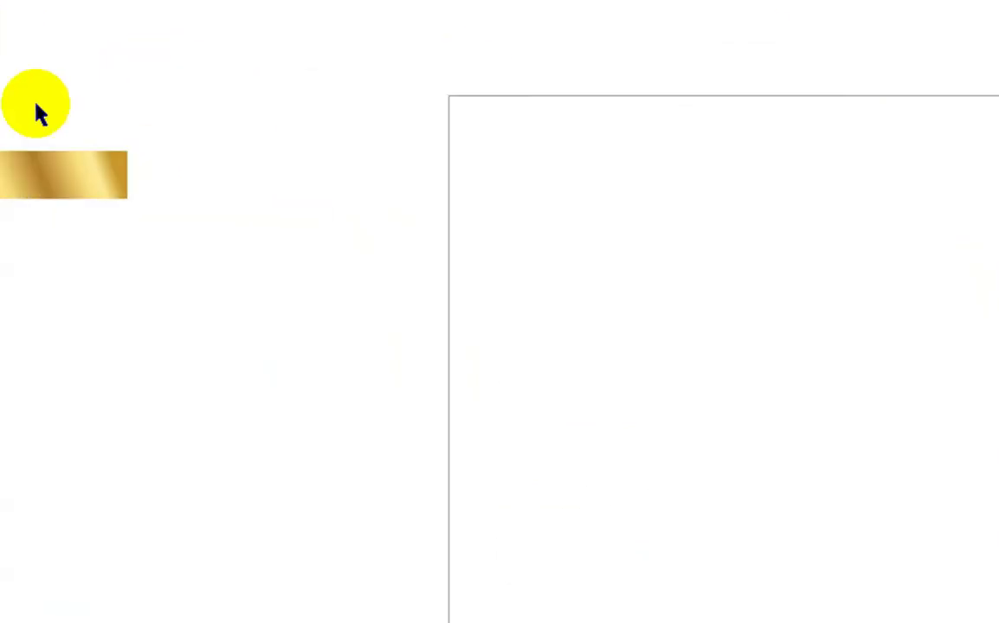
- Set the page size to A4 in landscape orientation, 297 × 210 mm
{"action": "left_click", "coordinate": [52, 116]}
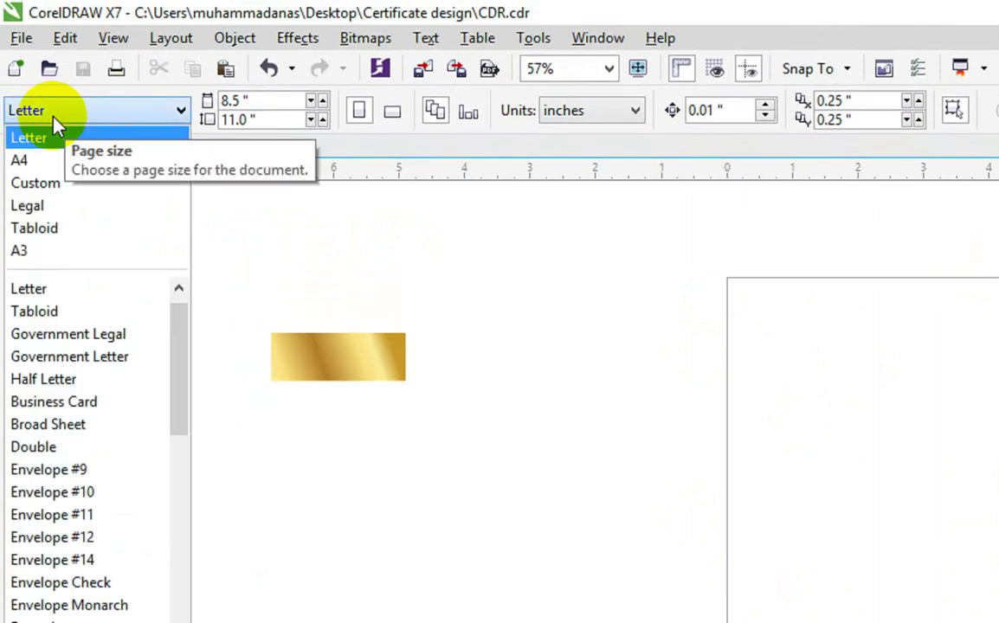
{"action": "left_click", "coordinate": [49, 160]}
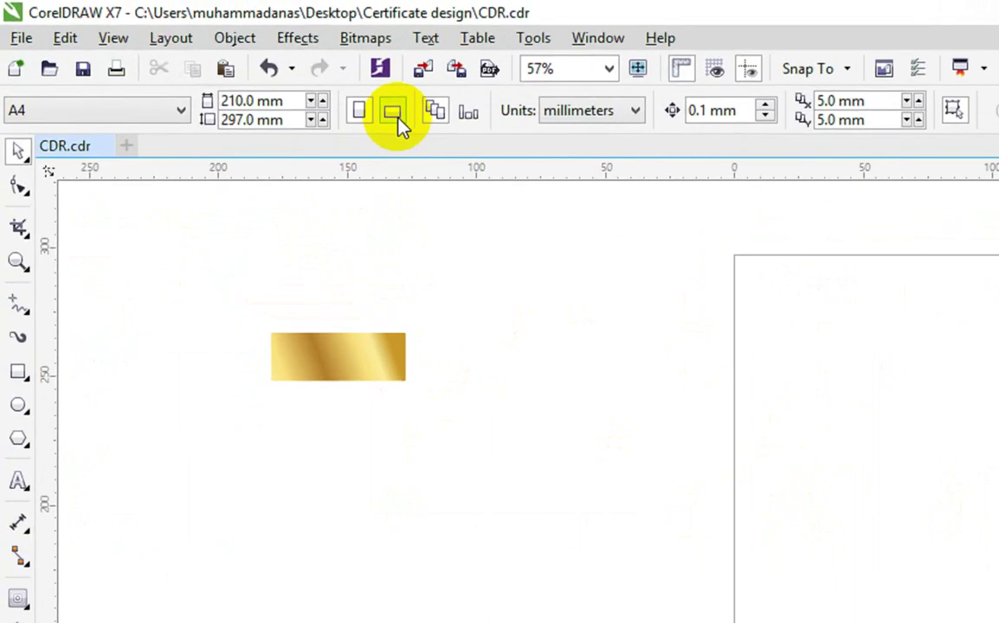
{"action": "left_click", "coordinate": [195, 54]}
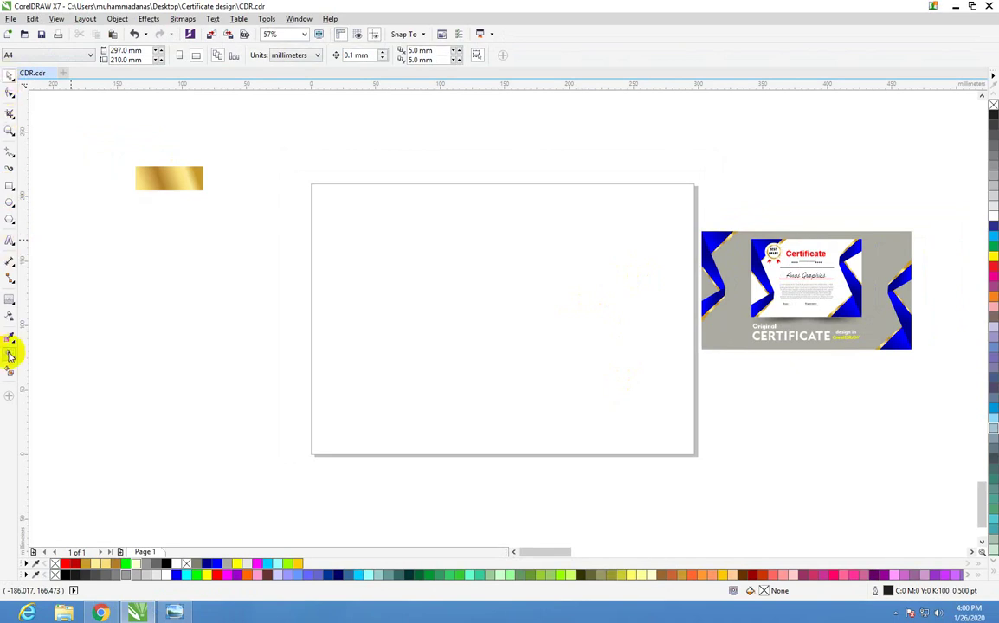
- Add a page-sized rectangle and give it an inside contour inset about 15 mm
{"action": "double_click", "coordinate": [9, 187]}
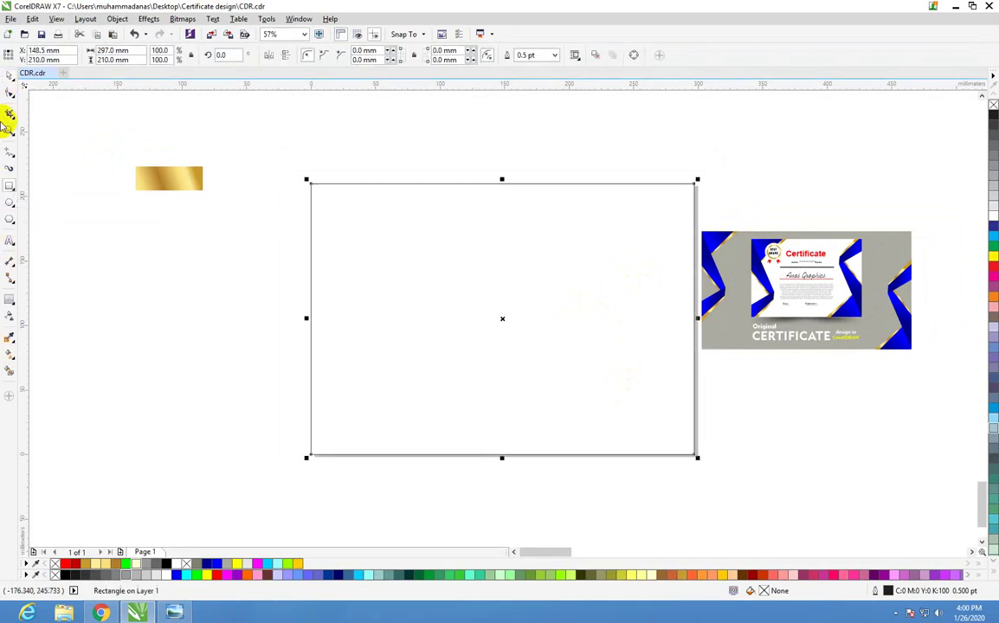
{"action": "left_click", "coordinate": [9, 77]}
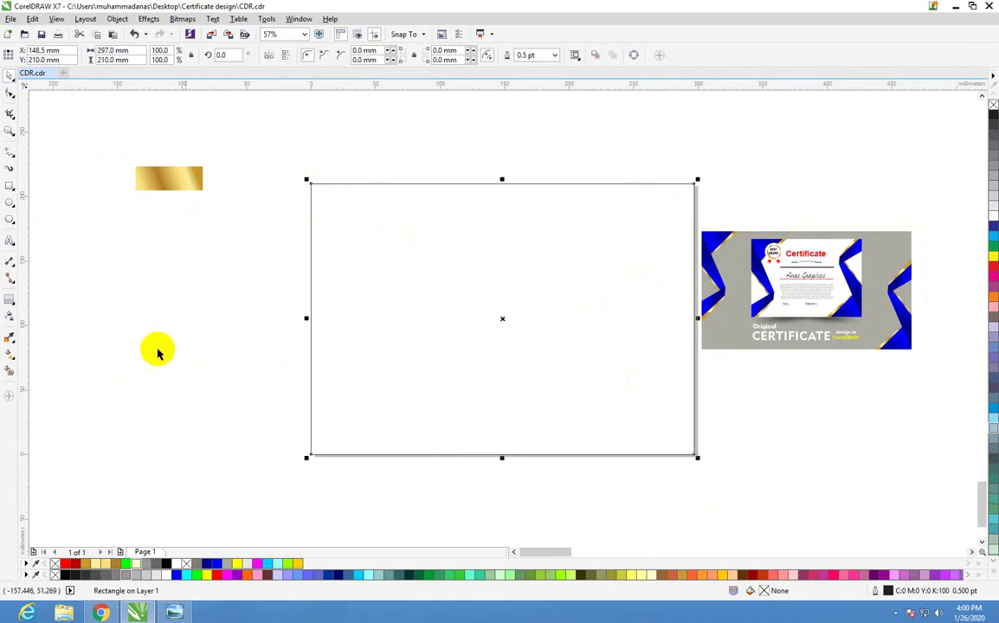
{"action": "left_click", "coordinate": [323, 286]}
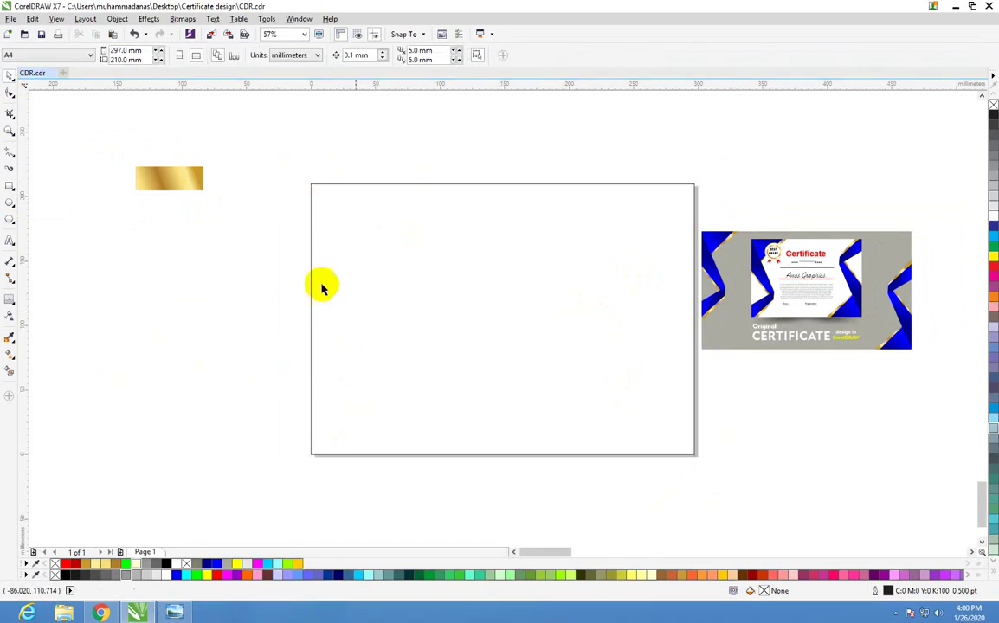
{"action": "left_click", "coordinate": [10, 302]}
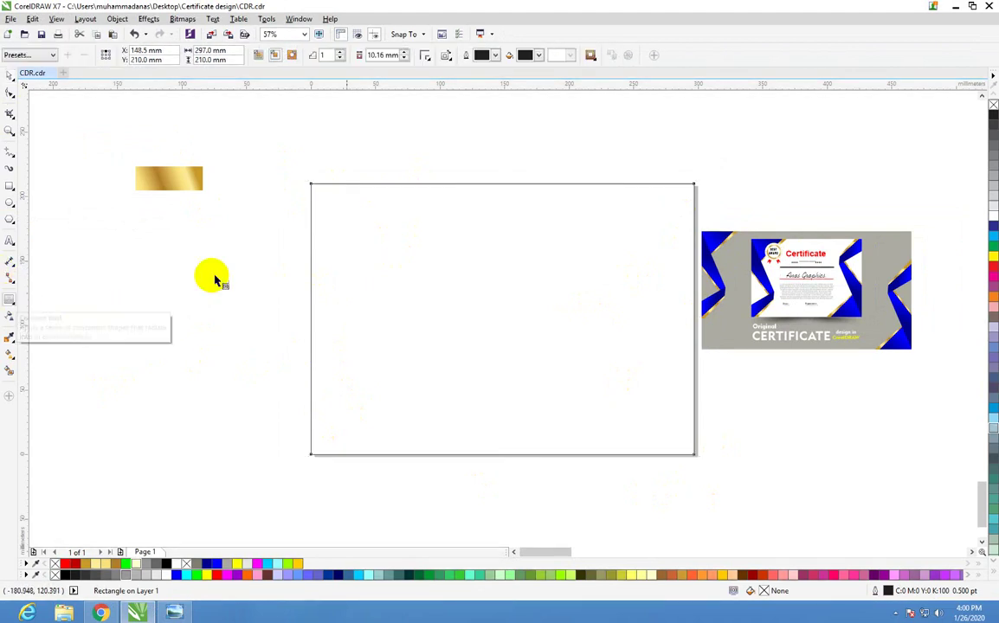
{"action": "left_click_drag", "start_coordinate": [323, 194], "coordinate": [329, 205]}
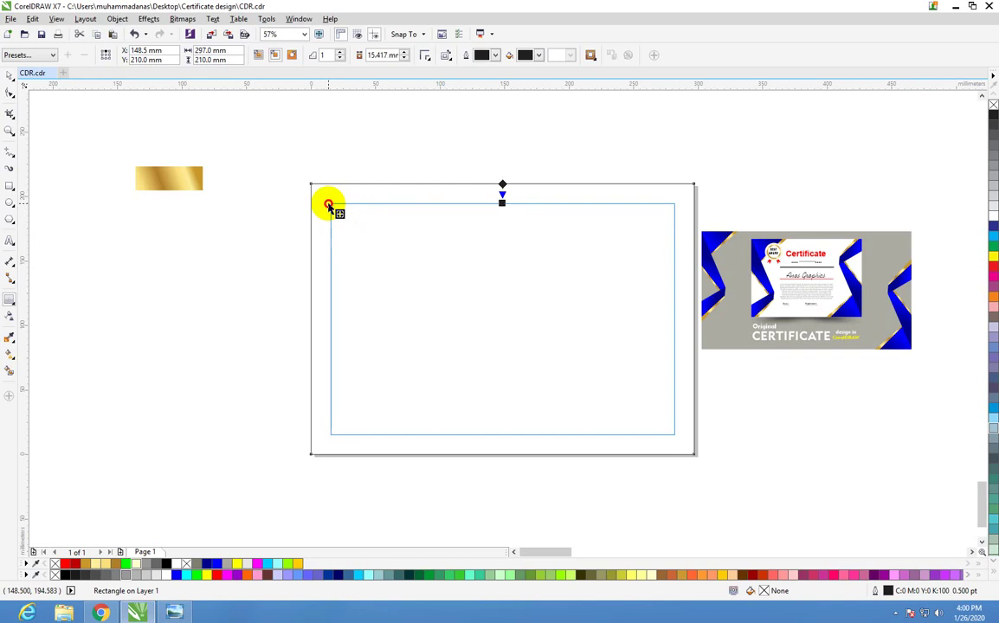
{"action": "left_click_drag", "start_coordinate": [328, 203], "coordinate": [330, 205]}
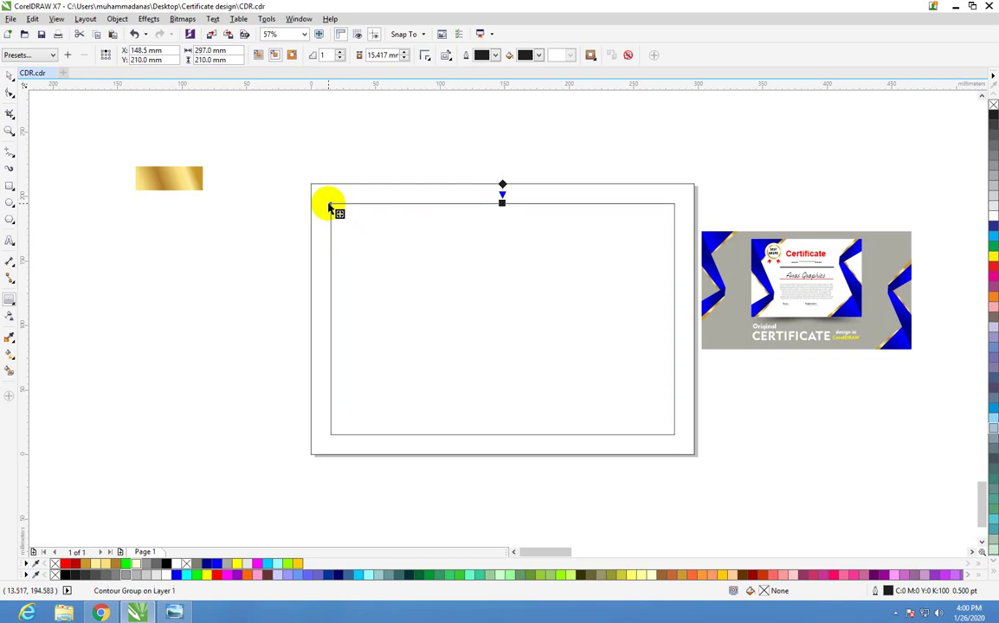
- Break the contour apart with Ctrl+K so the inner rectangle is independent
{"action": "left_click", "coordinate": [10, 75]}
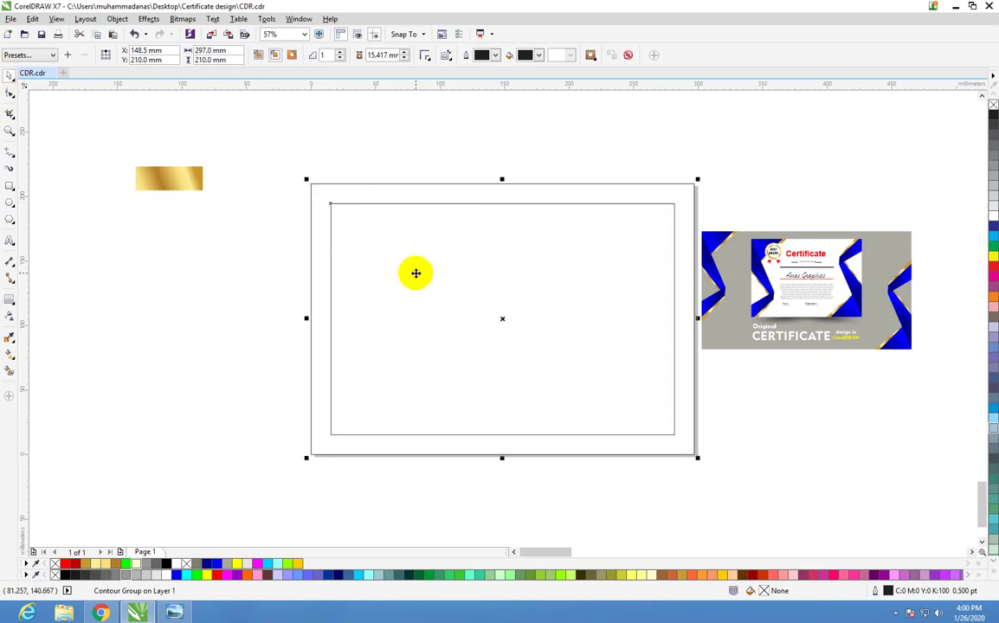
{"action": "key", "text": "ctrl+k"}
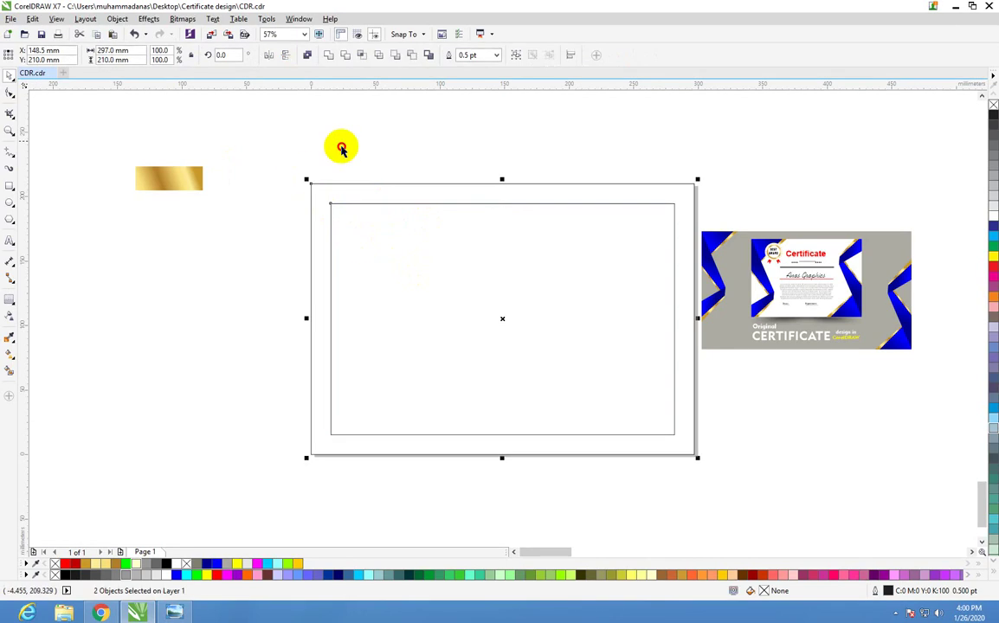
{"action": "left_click", "coordinate": [339, 147]}
{"action": "left_click_drag", "start_coordinate": [376, 240], "coordinate": [456, 229]}
{"action": "key", "text": "ctrl+z"}
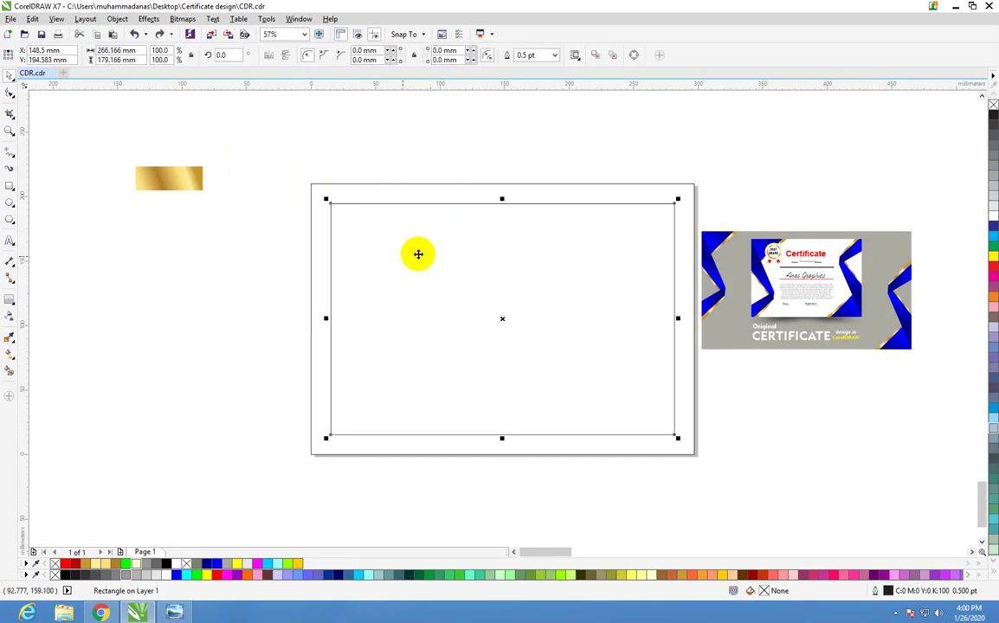
{"action": "left_click", "coordinate": [403, 152]}
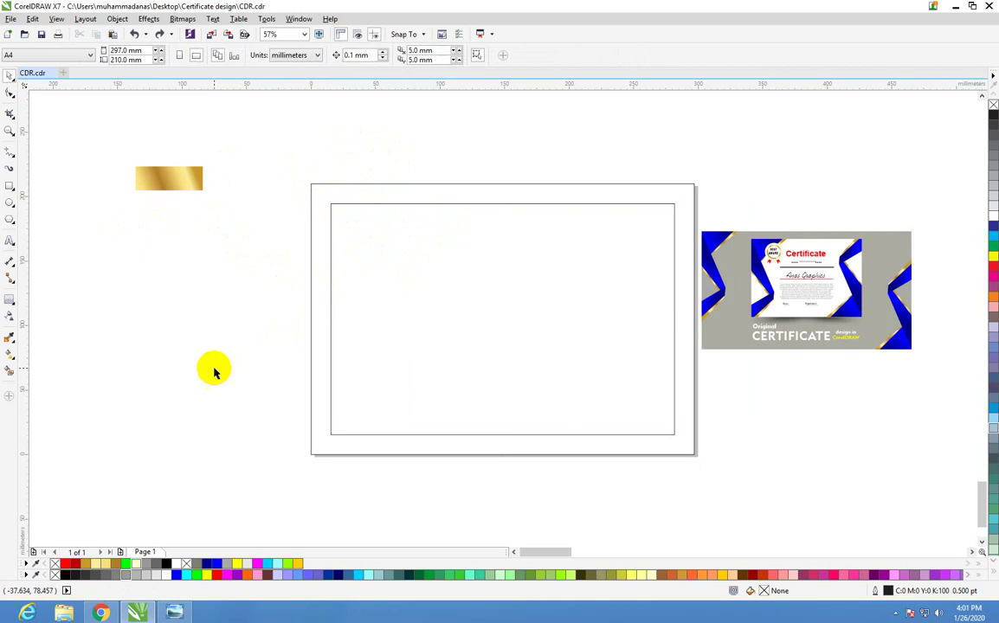
- Draw a roughly 110 mm square over the page's upper-left area
{"action": "key", "text": "z"}
{"action": "mouse_move", "coordinate": [283, 176]}
{"action": "left_mouse_down"}
{"action": "mouse_move", "coordinate": [416, 259]}
{"action": "mouse_move", "coordinate": [708, 476]}
{"action": "left_mouse_up"}
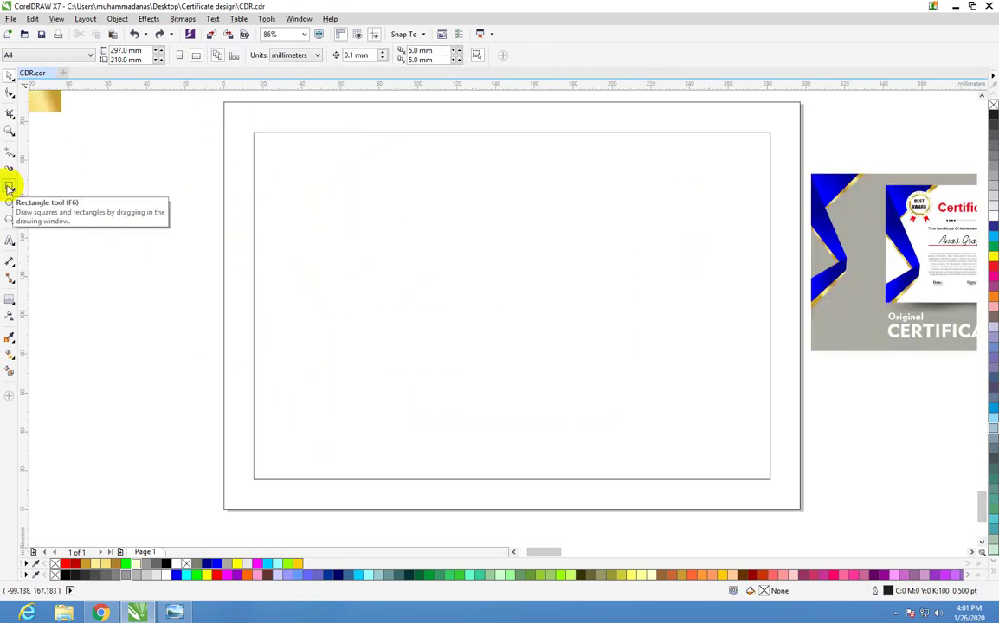
{"action": "left_click", "coordinate": [8, 187]}
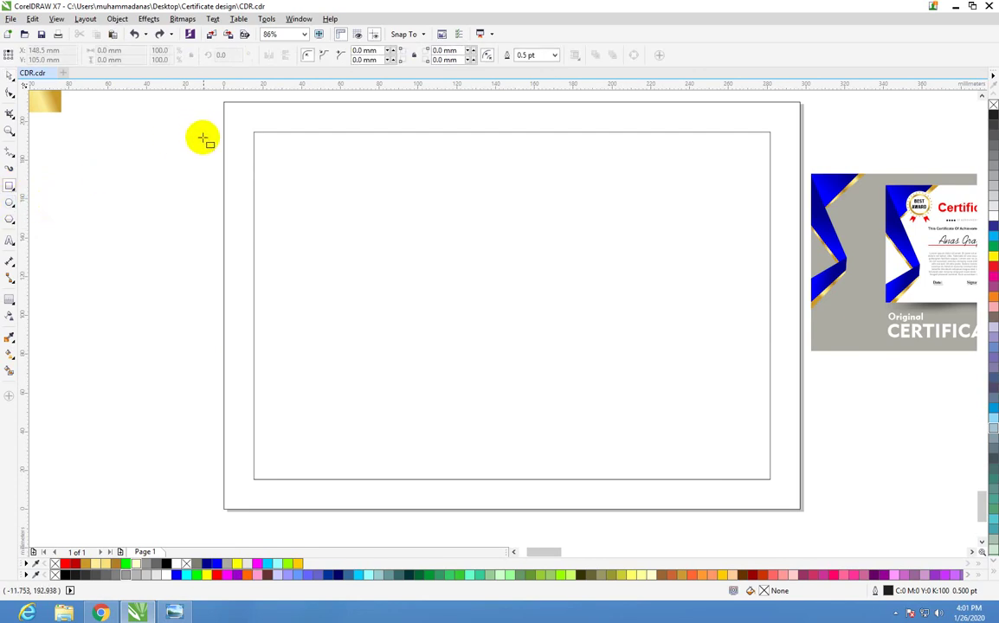
{"action": "left_click_drag", "start_coordinate": [202, 175], "coordinate": [323, 372]}
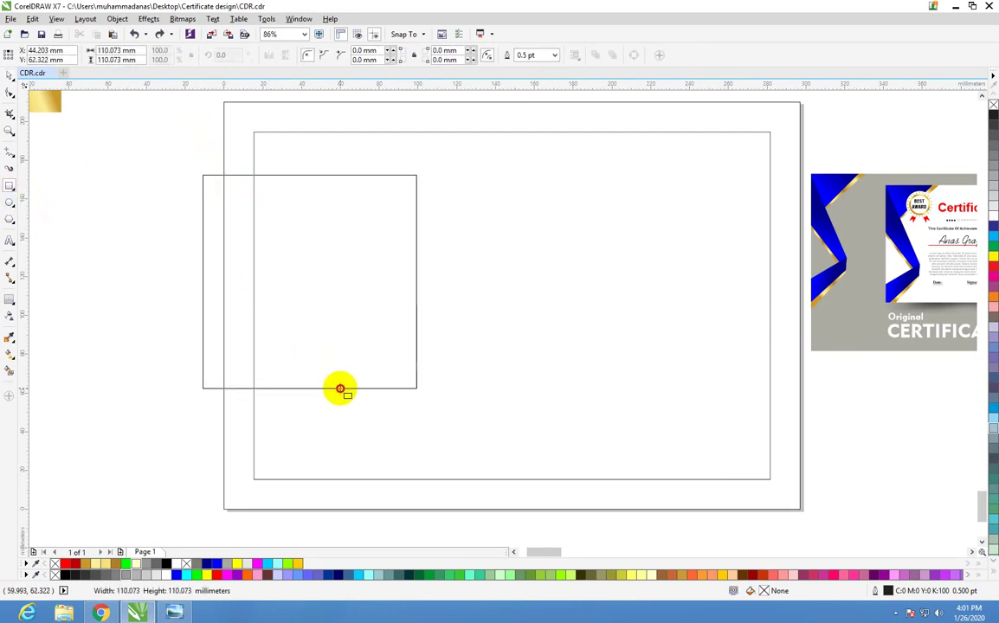
{"action": "left_click_drag", "start_coordinate": [323, 372], "coordinate": [340, 389]}
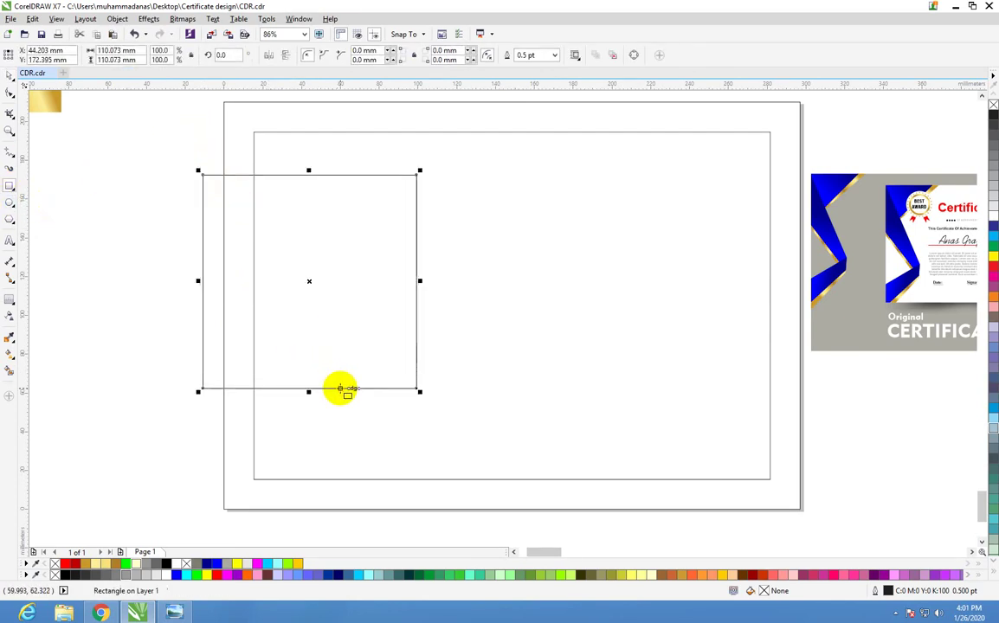
- Convert the square to curves and delete its bottom-right node to make a triangle
{"action": "left_click", "coordinate": [10, 95]}
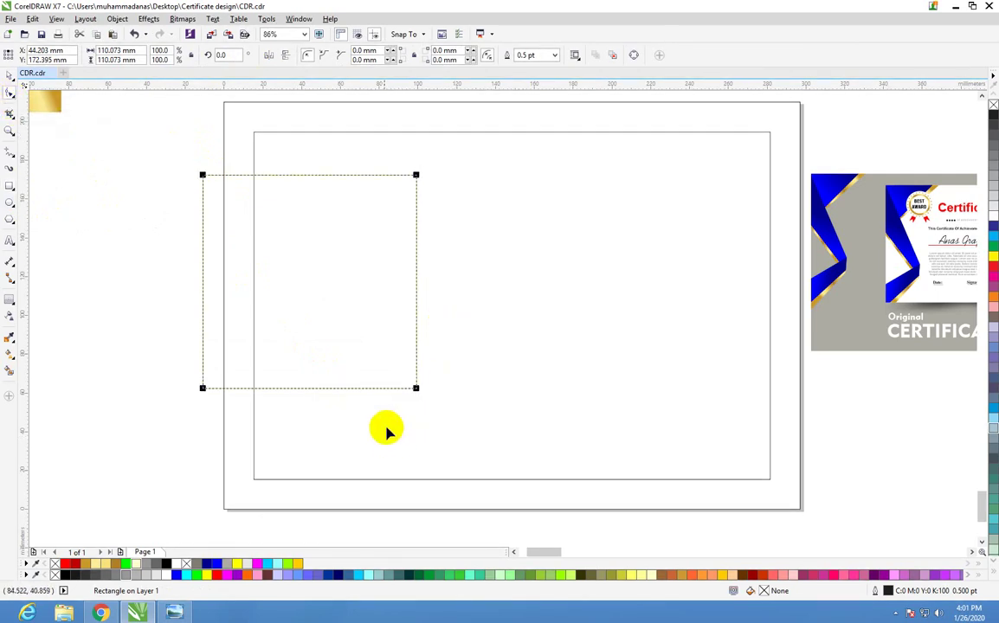
{"action": "right_click", "coordinate": [294, 236]}
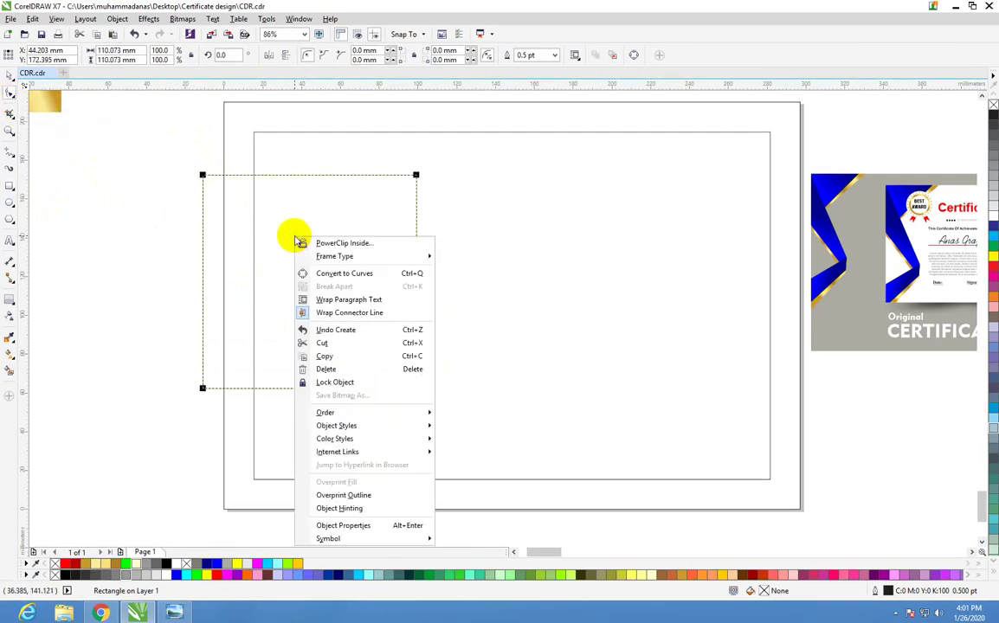
{"action": "left_click", "coordinate": [324, 274]}
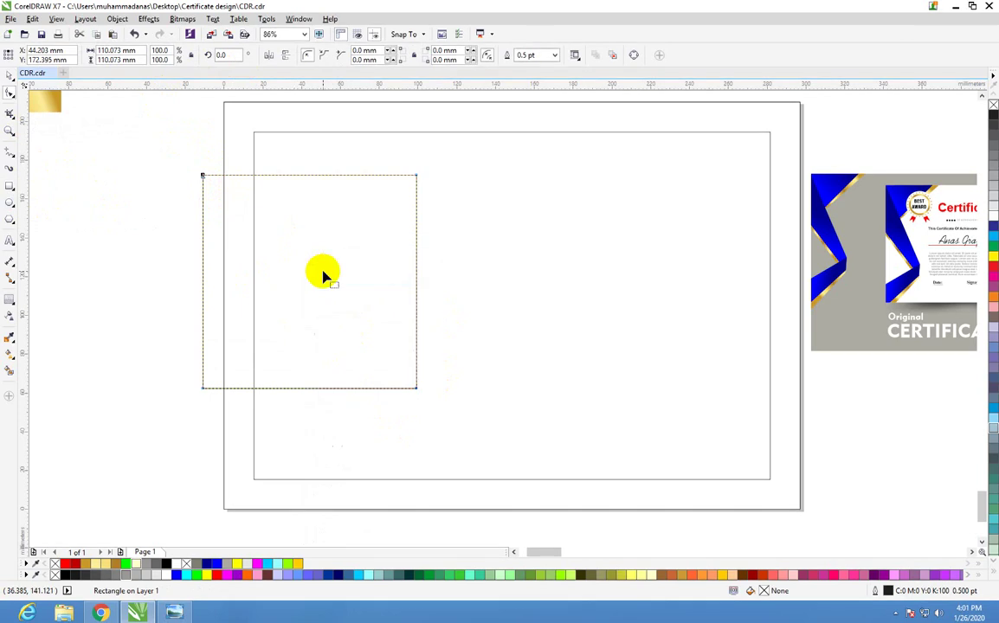
{"action": "left_click_drag", "start_coordinate": [370, 462], "coordinate": [456, 380]}
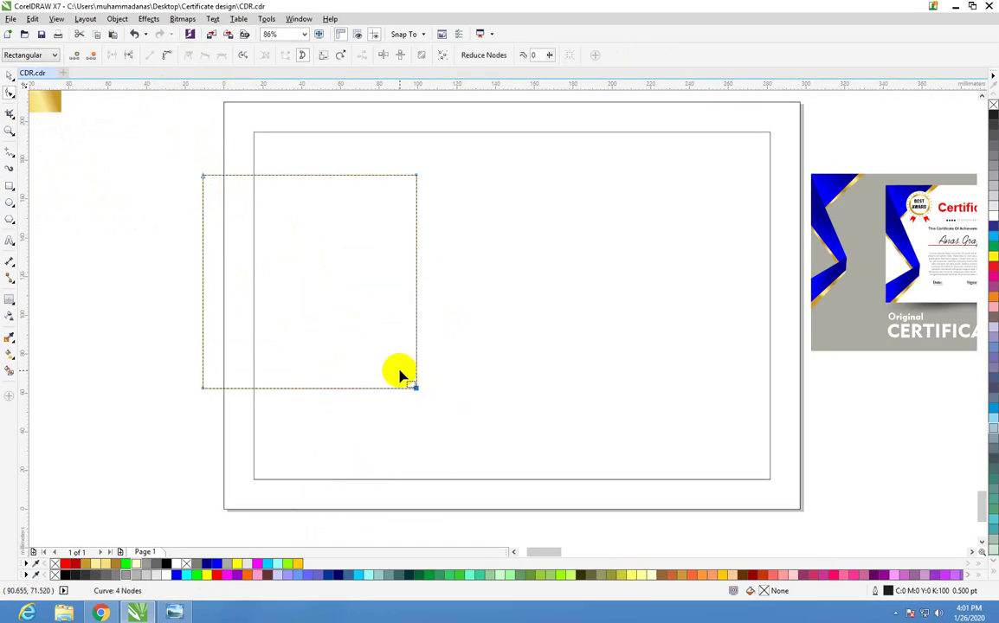
{"action": "key", "text": "Delete"}
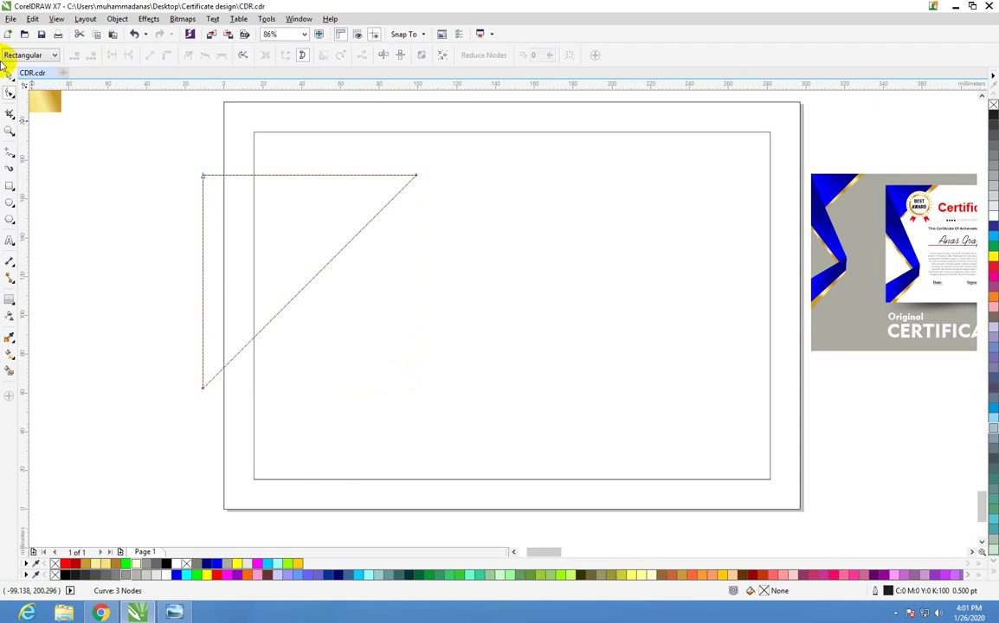
- Align the triangle to the page's top-left corner and scale it to about 85 mm
{"action": "left_click", "coordinate": [10, 78]}
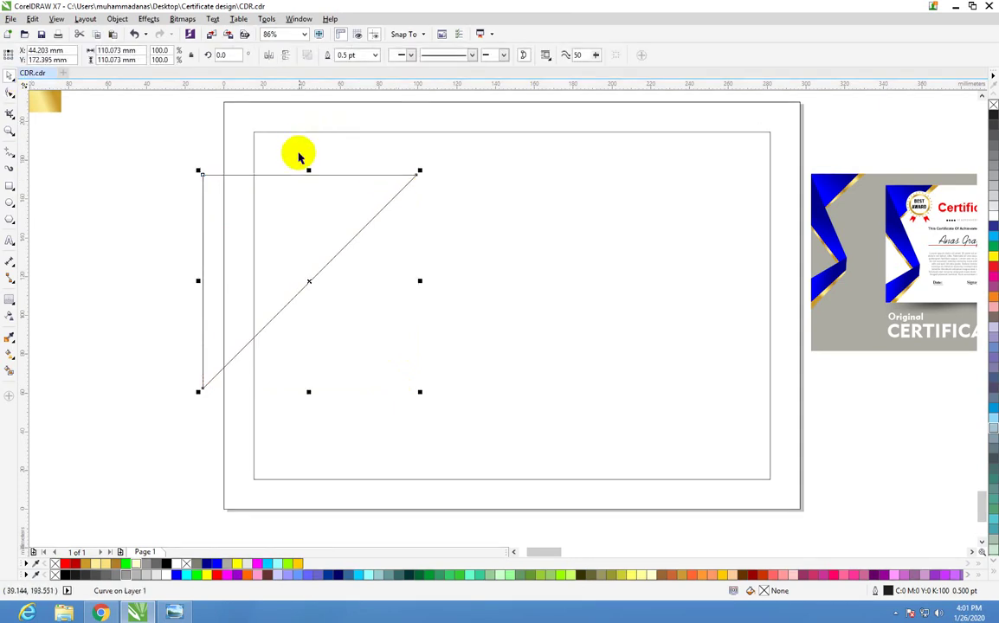
{"action": "left_click", "coordinate": [241, 104], "text": "shift"}
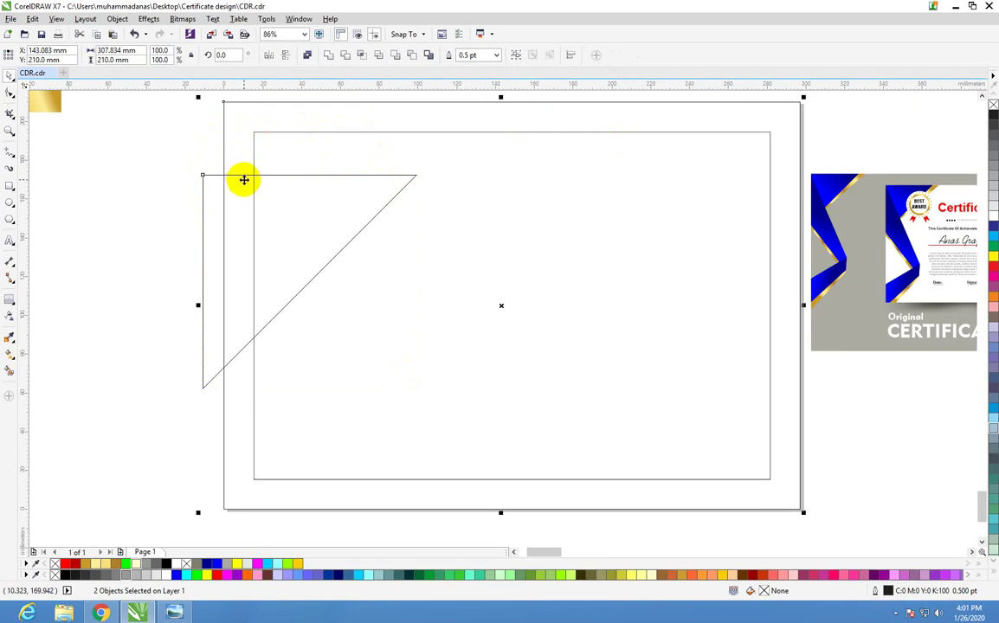
{"action": "key", "text": "l"}
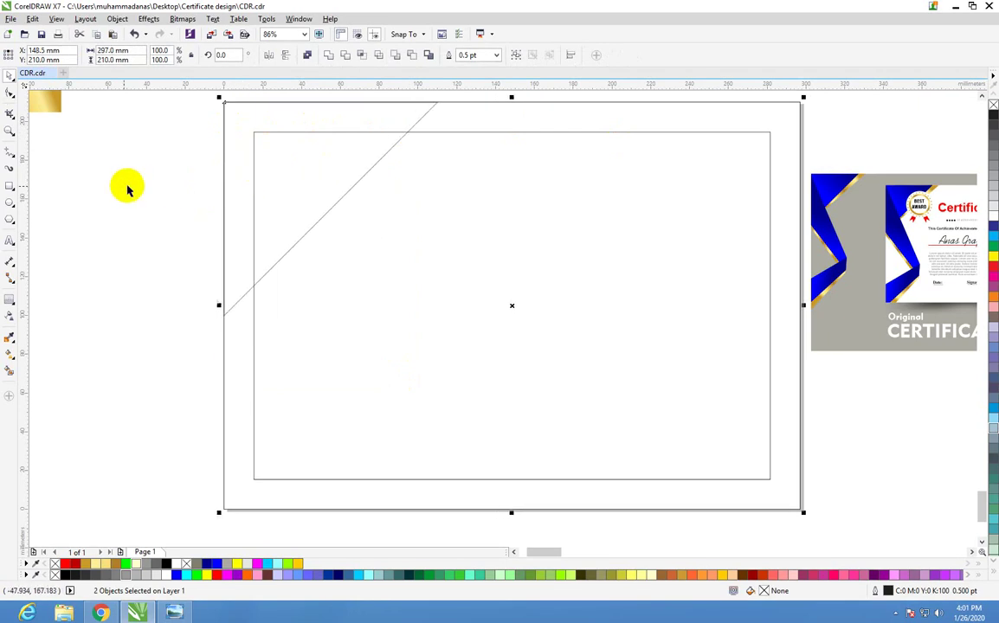
{"action": "left_click", "coordinate": [116, 165]}
{"action": "left_click", "coordinate": [241, 108]}
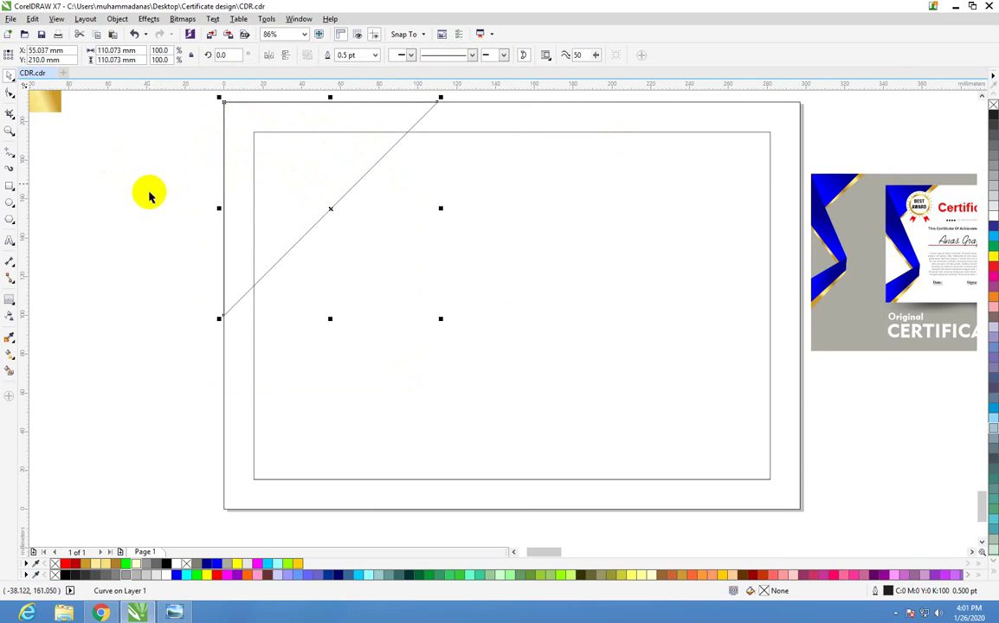
{"action": "mouse_move", "coordinate": [440, 318]}
{"action": "left_mouse_down"}
{"action": "mouse_move", "coordinate": [382, 277]}
{"action": "mouse_move", "coordinate": [392, 291]}
{"action": "left_mouse_up"}
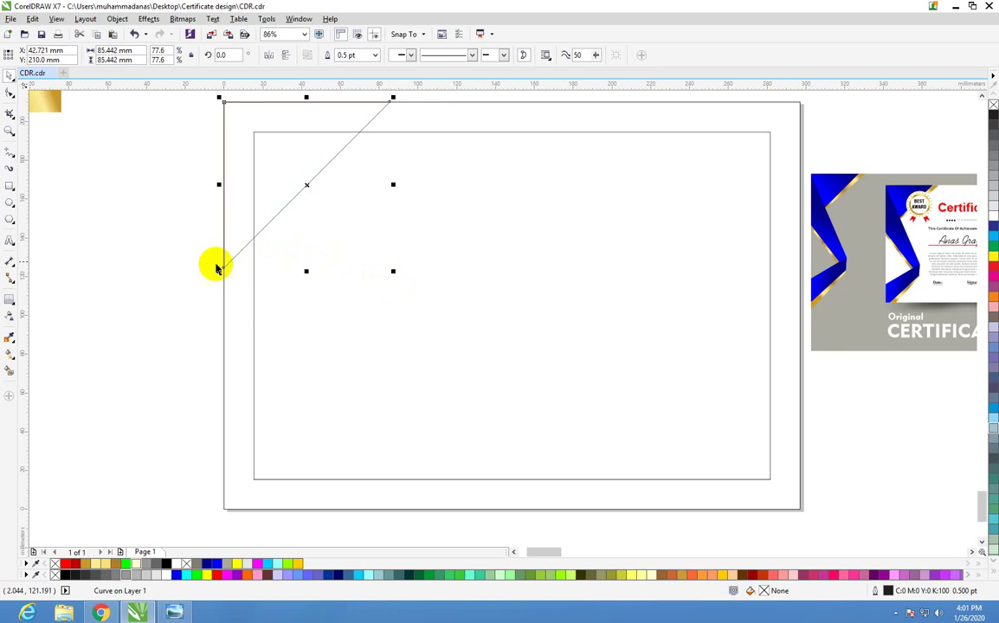
{"action": "key", "text": "F5"}
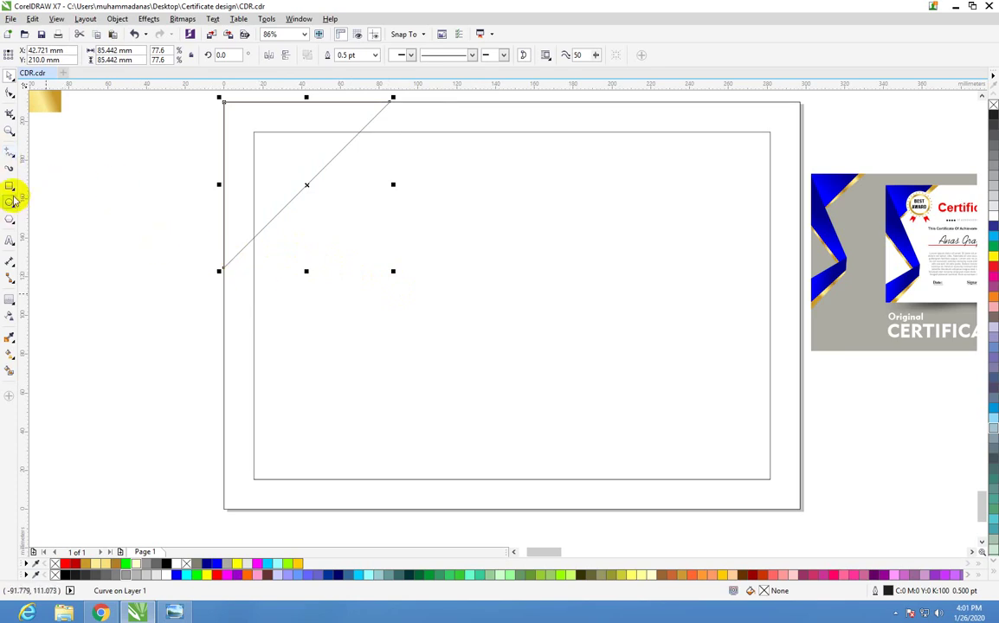
- Turn a tall rectangle into a curve with top corners at the triangle tip and page corner
{"action": "left_click", "coordinate": [11, 187]}
{"action": "left_click_drag", "start_coordinate": [350, 232], "coordinate": [398, 409]}
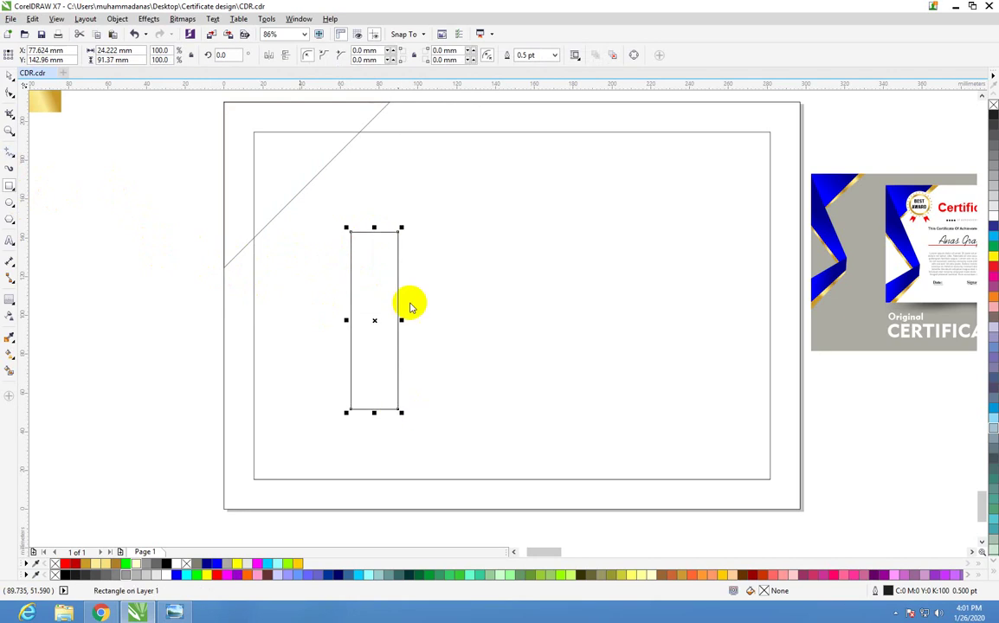
{"action": "left_click", "coordinate": [8, 76]}
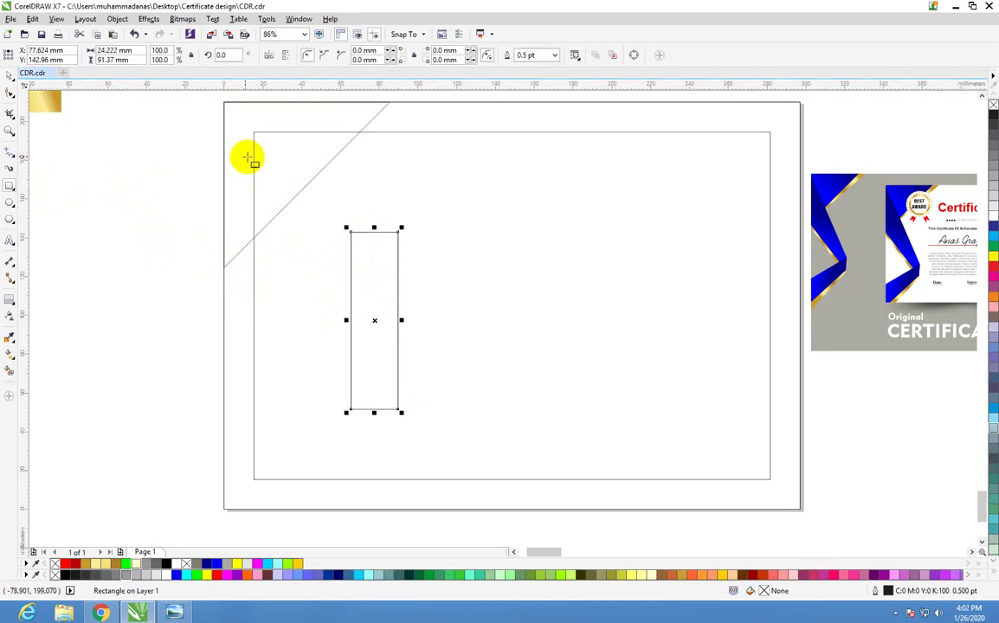
{"action": "left_click", "coordinate": [10, 92]}
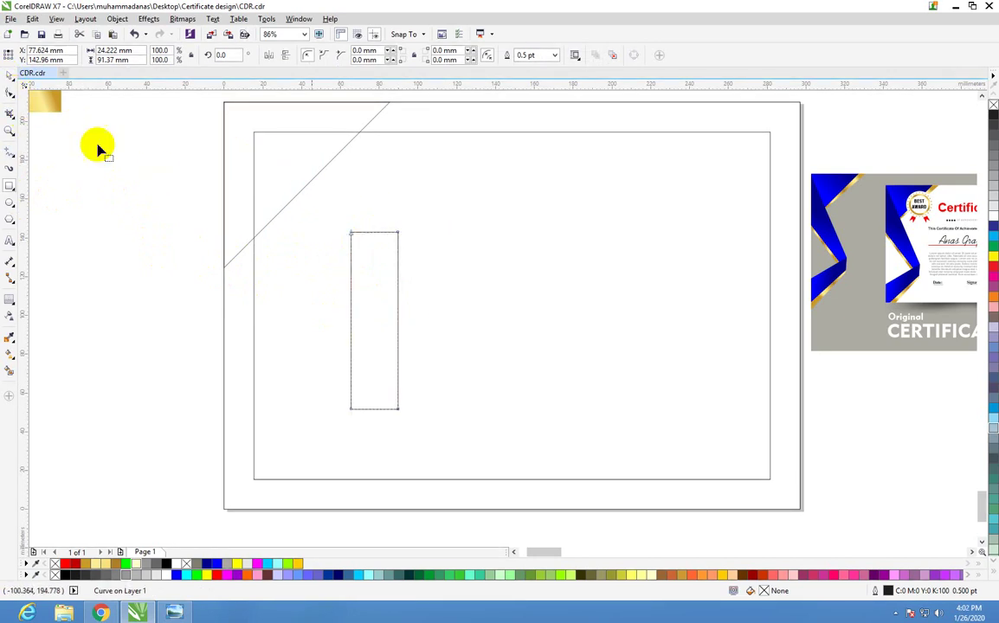
{"action": "key", "text": "ctrl+q"}
{"action": "left_click_drag", "start_coordinate": [351, 232], "coordinate": [224, 268]}
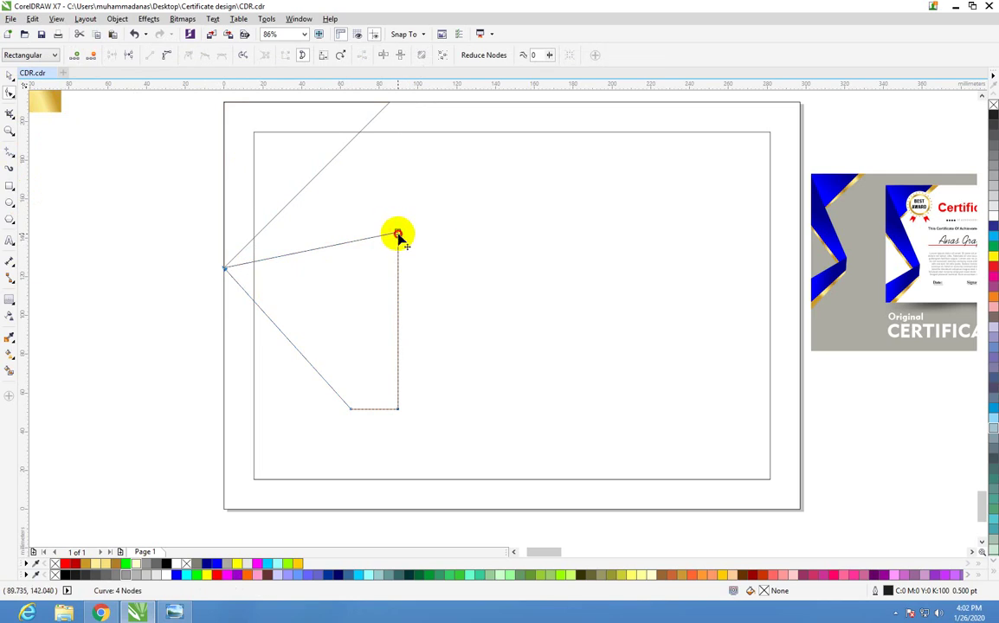
{"action": "left_click_drag", "start_coordinate": [397, 234], "coordinate": [223, 103]}
- Settle the slanted band's lower corners and draw a small rectangle near the bottom edge
{"action": "mouse_move", "coordinate": [394, 413]}
{"action": "left_mouse_down"}
{"action": "mouse_move", "coordinate": [346, 329]}
{"action": "mouse_move", "coordinate": [359, 387]}
{"action": "left_mouse_up"}
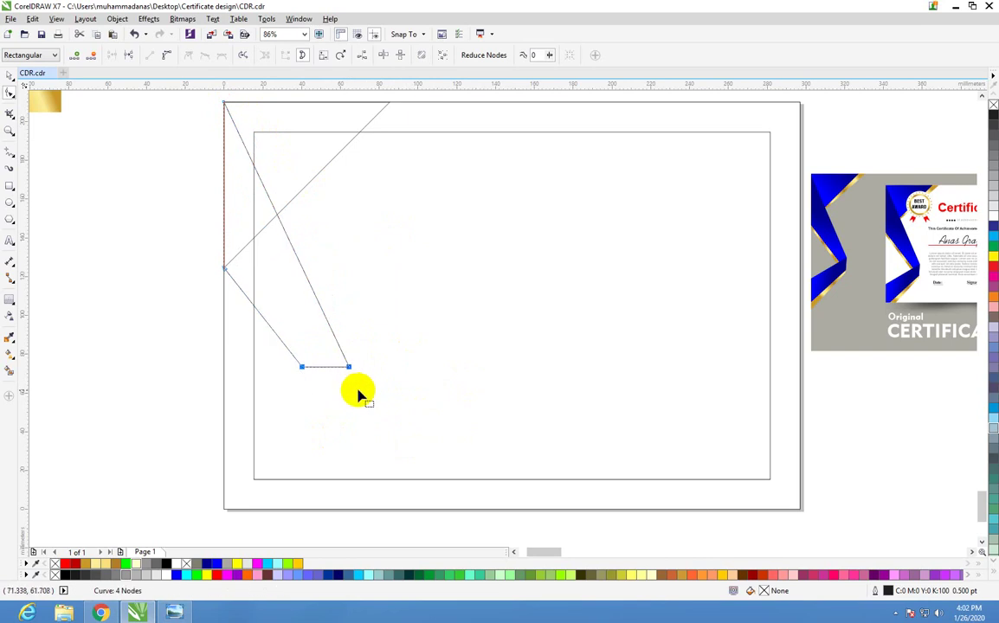
{"action": "left_click_drag", "start_coordinate": [357, 387], "coordinate": [356, 385]}
{"action": "left_click", "coordinate": [339, 432]}
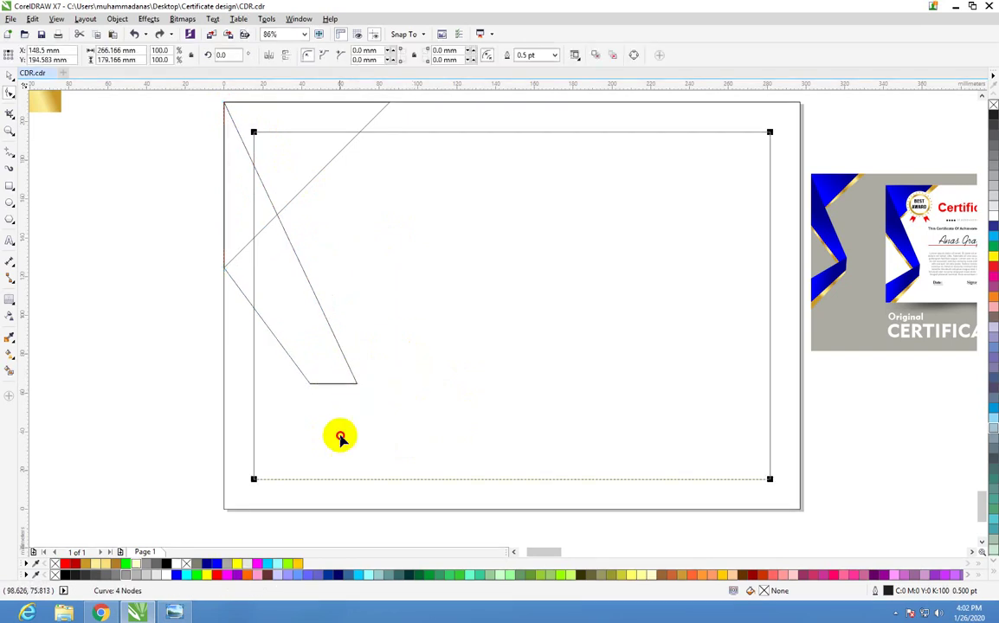
{"action": "left_click", "coordinate": [234, 284]}
{"action": "left_click_drag", "start_coordinate": [357, 384], "coordinate": [344, 358]}
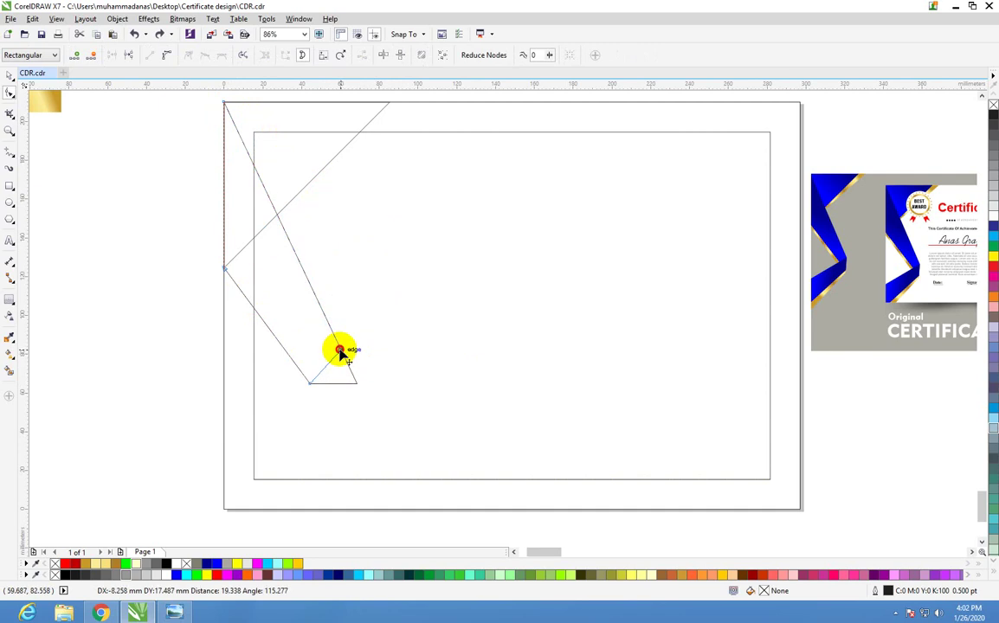
{"action": "left_click_drag", "start_coordinate": [339, 349], "coordinate": [340, 350]}
{"action": "left_click_drag", "start_coordinate": [310, 386], "coordinate": [325, 398]}
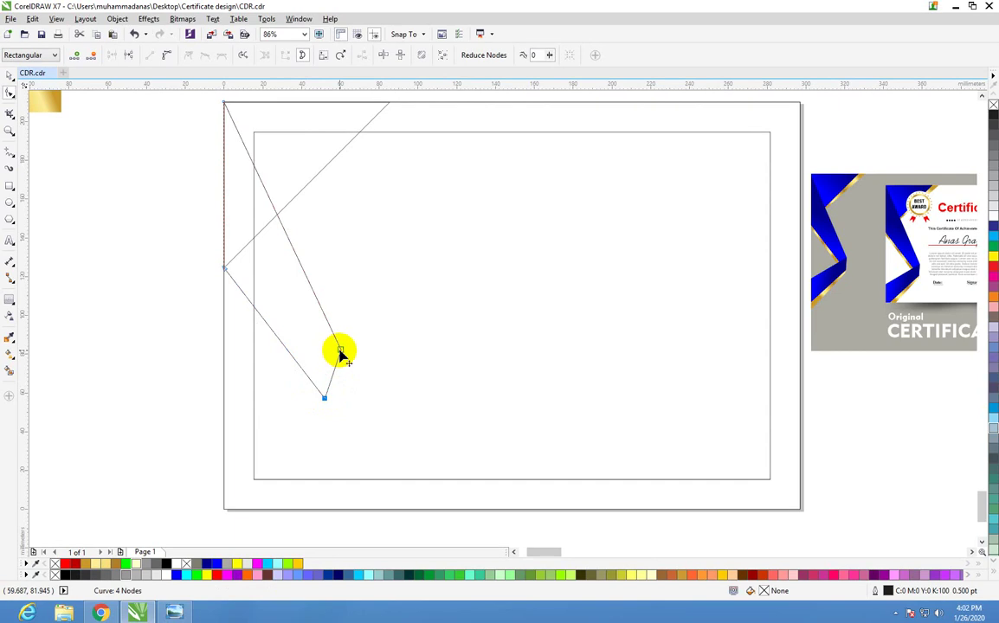
{"action": "left_click_drag", "start_coordinate": [339, 353], "coordinate": [339, 357]}
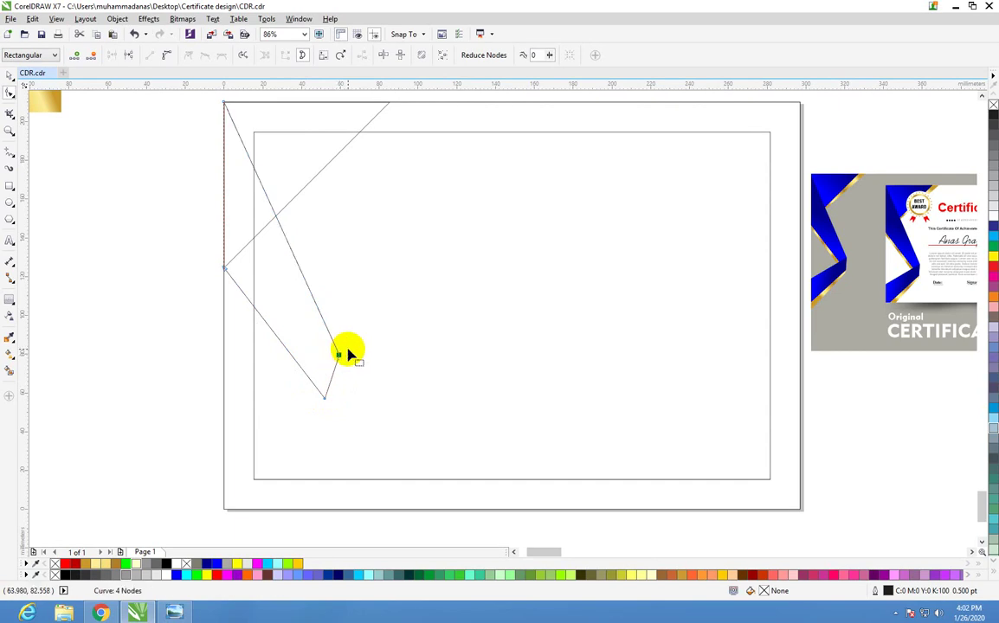
{"action": "left_click", "coordinate": [9, 187]}
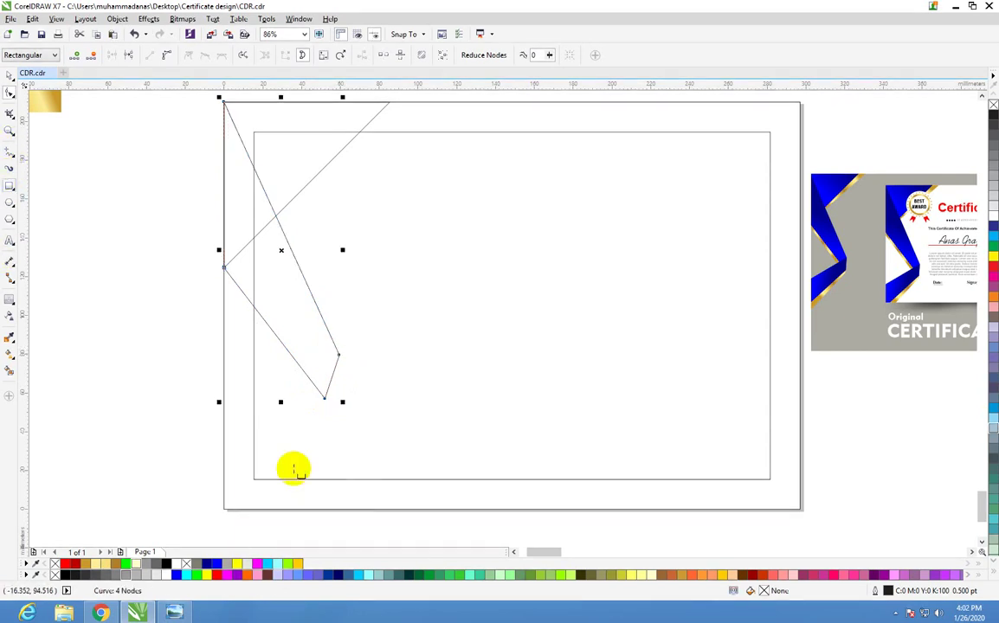
{"action": "mouse_move", "coordinate": [359, 424]}
{"action": "left_mouse_down"}
{"action": "mouse_move", "coordinate": [449, 482]}
{"action": "mouse_move", "coordinate": [404, 520]}
{"action": "left_mouse_up"}
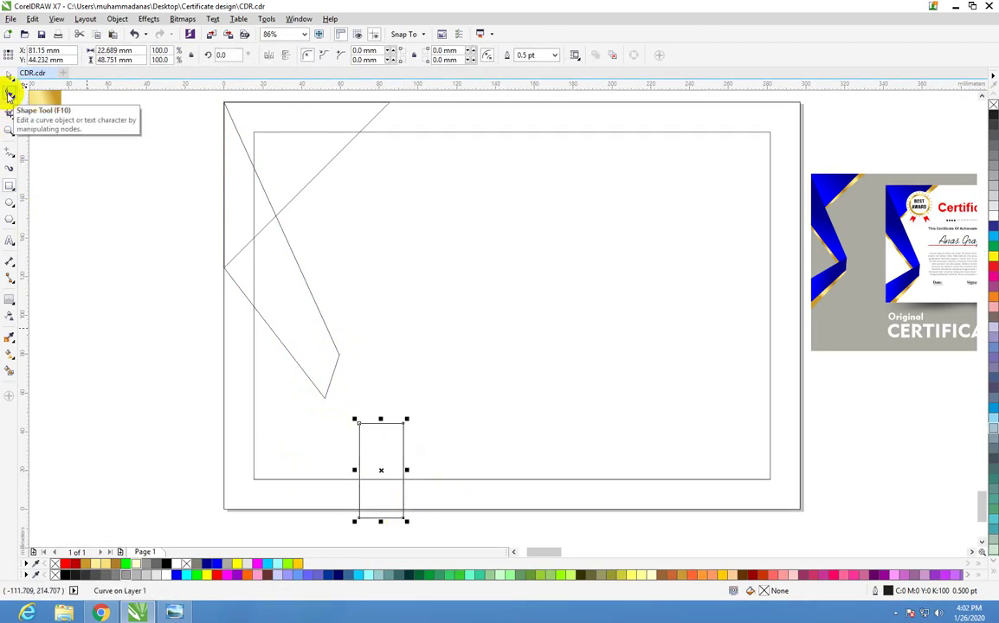
- Snap the small shape's top to the band's lower end and pull its bottom past the page's bottom-left
{"action": "left_click", "coordinate": [8, 95]}
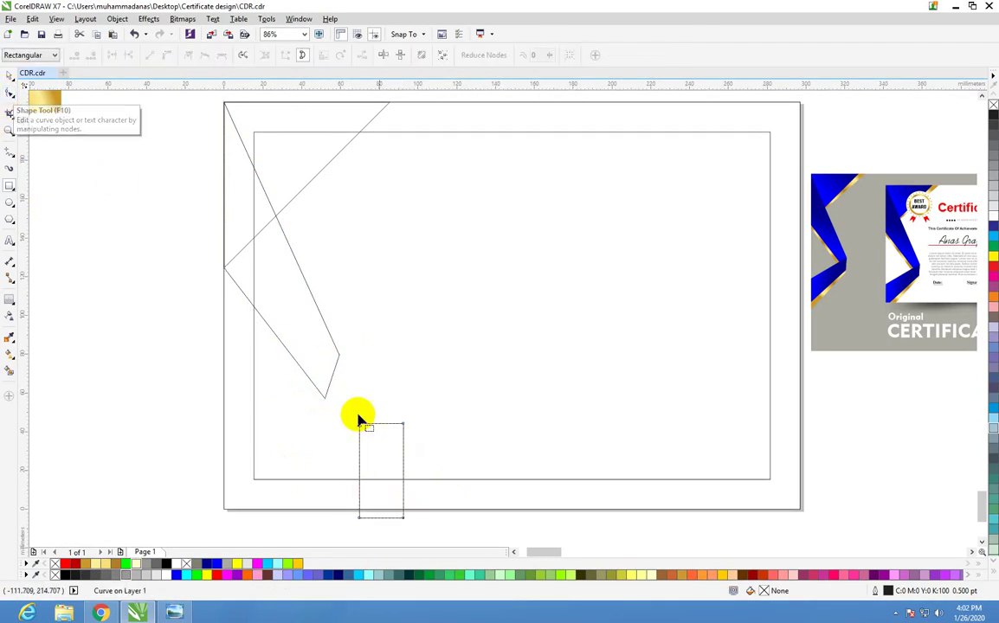
{"action": "mouse_move", "coordinate": [360, 425]}
{"action": "left_mouse_down"}
{"action": "mouse_move", "coordinate": [329, 416]}
{"action": "mouse_move", "coordinate": [325, 400]}
{"action": "left_mouse_up"}
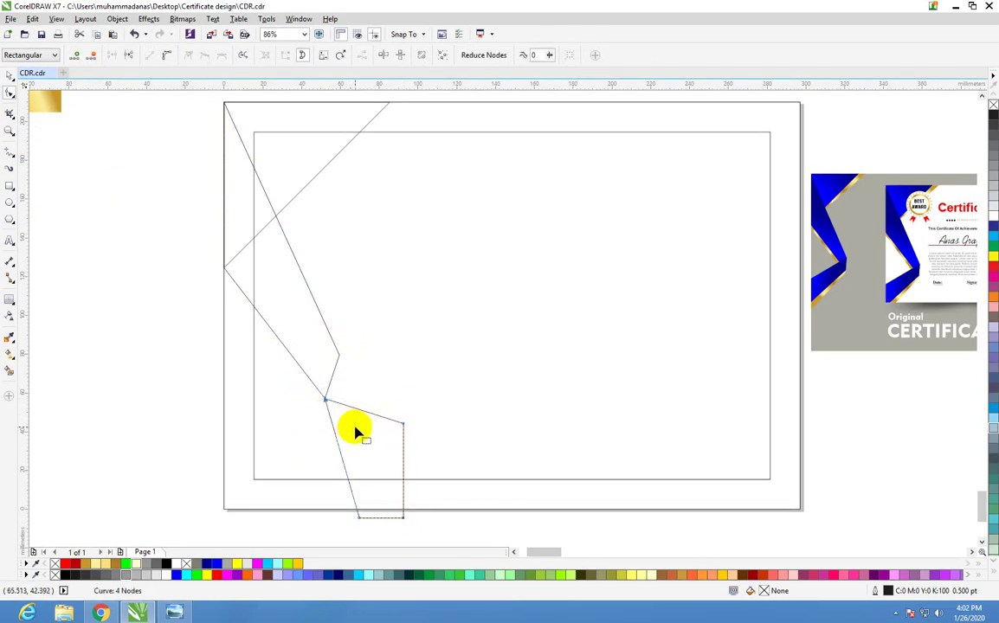
{"action": "left_click_drag", "start_coordinate": [402, 424], "coordinate": [338, 354]}
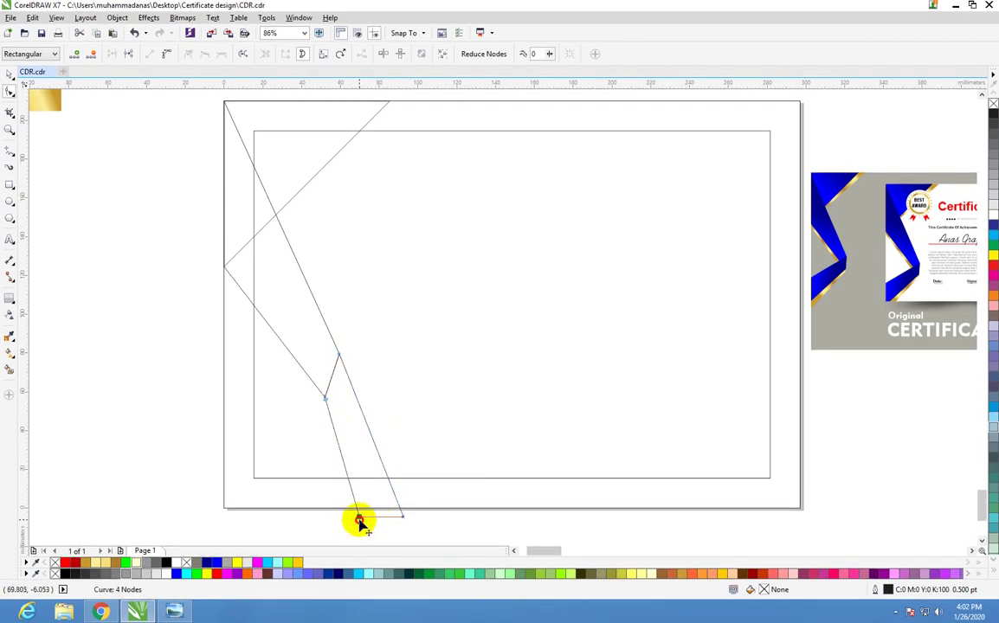
{"action": "left_click_drag", "start_coordinate": [359, 520], "coordinate": [191, 500]}
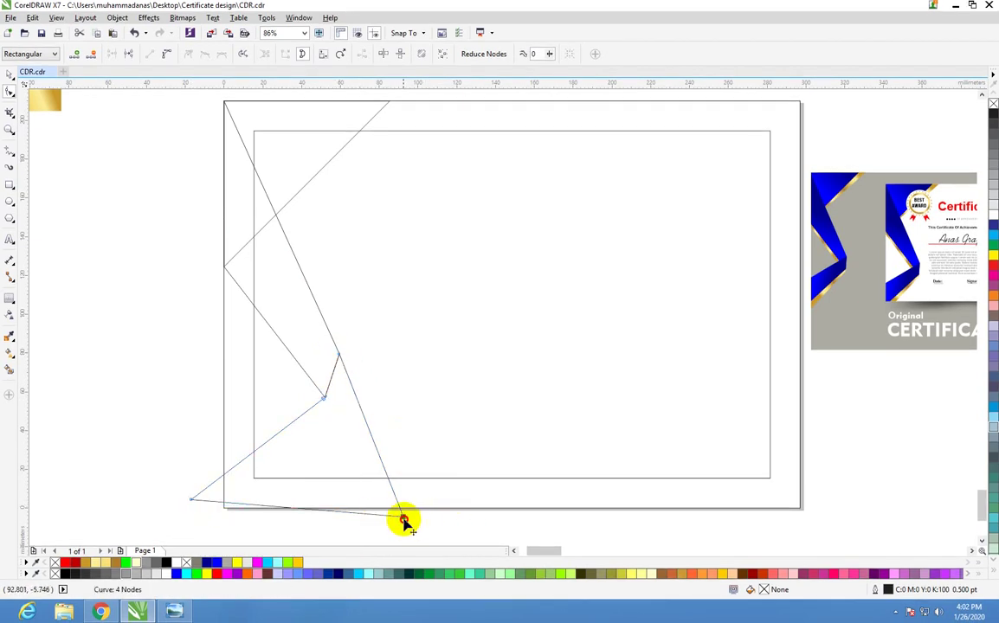
{"action": "left_click_drag", "start_coordinate": [403, 520], "coordinate": [161, 430]}
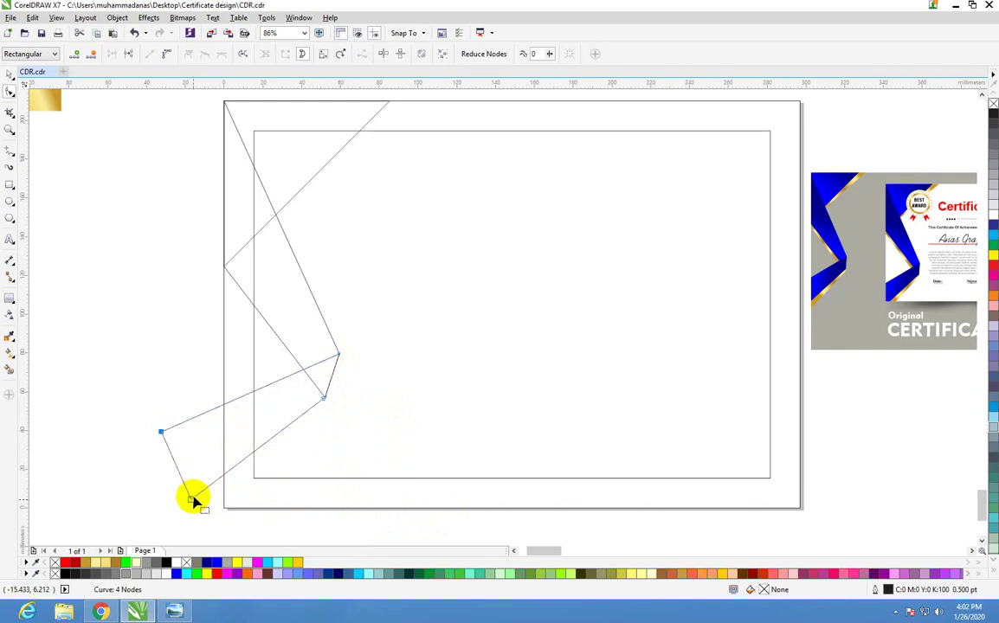
{"action": "left_click_drag", "start_coordinate": [188, 502], "coordinate": [229, 526]}
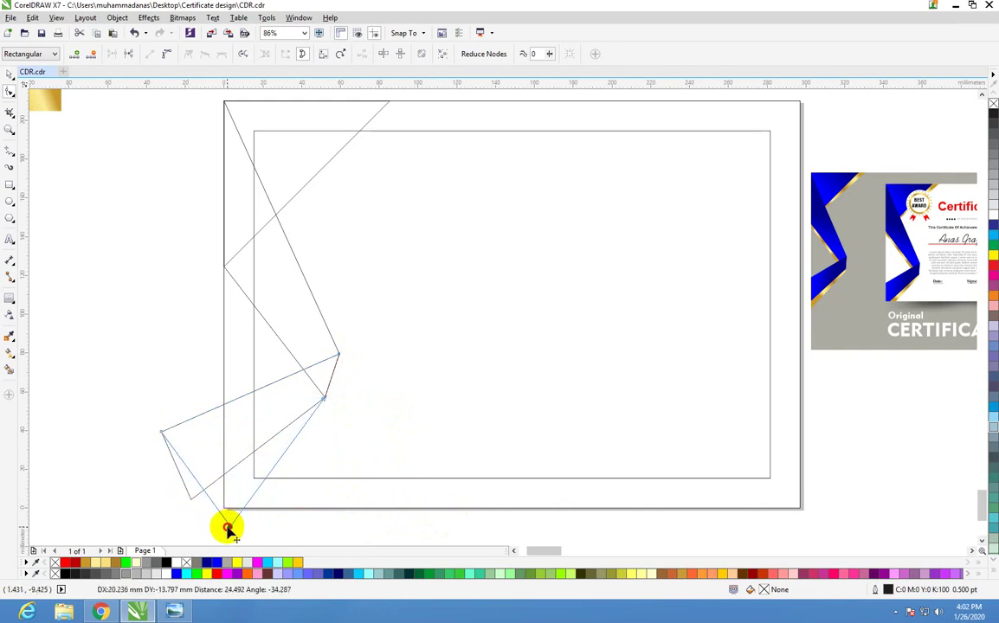
{"action": "left_click_drag", "start_coordinate": [161, 431], "coordinate": [172, 462]}
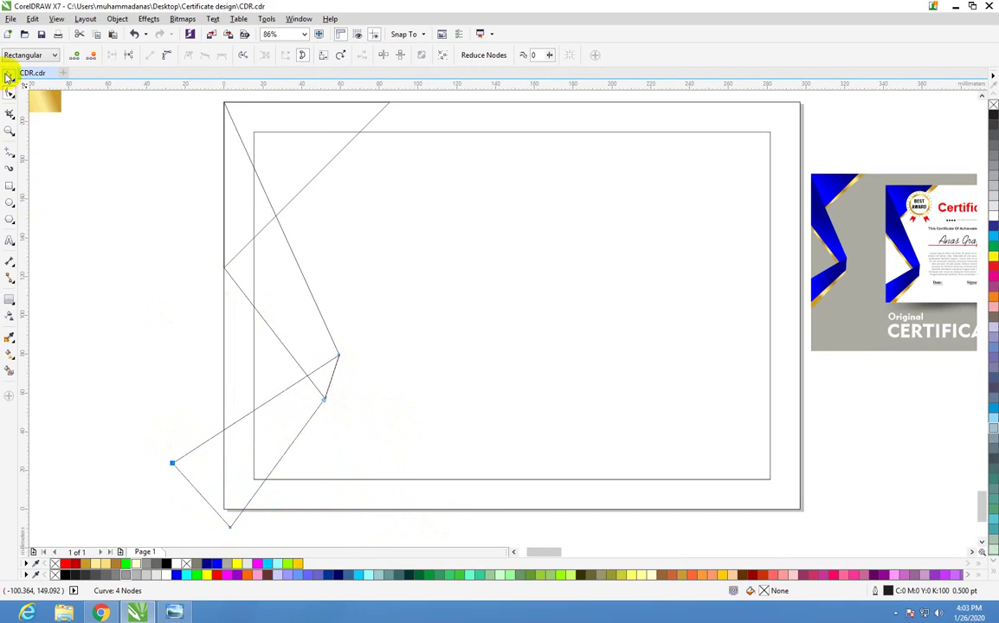
{"action": "left_click", "coordinate": [9, 72]}
{"action": "left_click", "coordinate": [138, 363]}
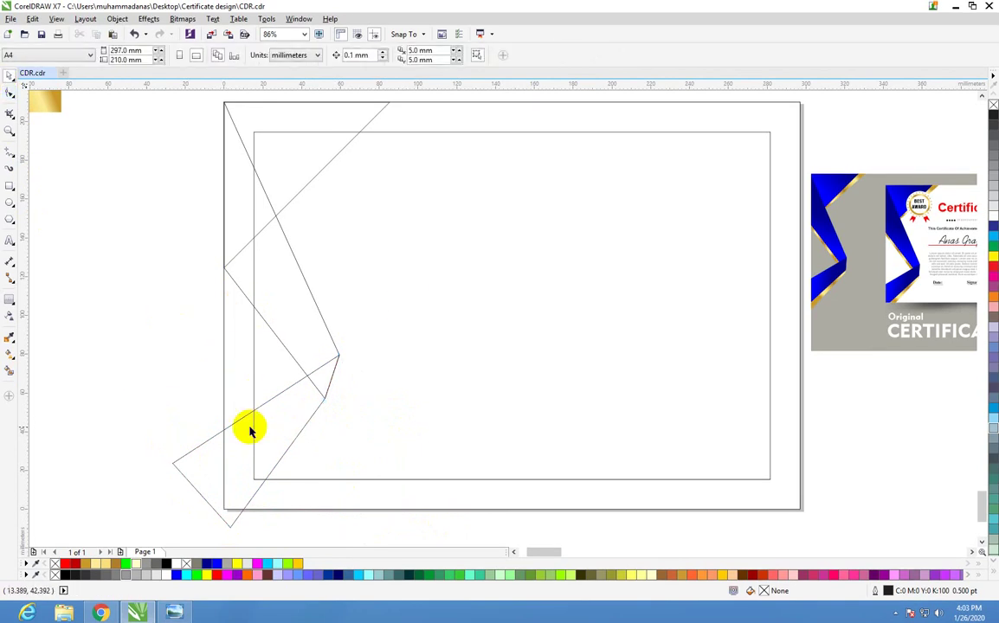
- Fill the top triangle and lower-left shape orange and the middle band red
{"action": "scroll", "coordinate": [350, 407], "scroll_direction": "down", "scroll_amount": 3}
{"action": "key", "text": "z"}
{"action": "left_click_drag", "start_coordinate": [174, 229], "coordinate": [546, 472]}
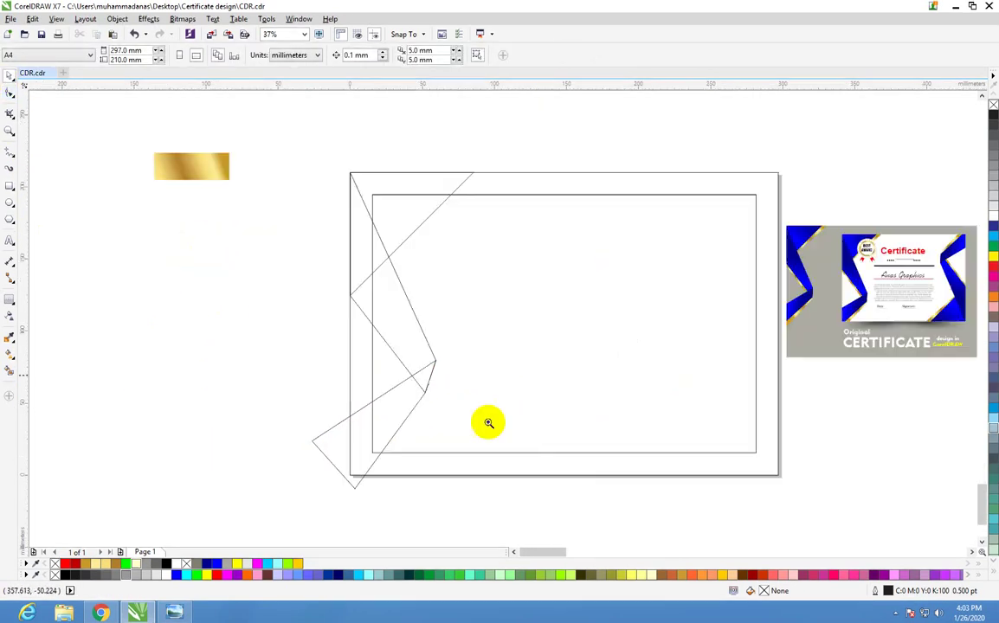
{"action": "left_click_drag", "start_coordinate": [253, 139], "coordinate": [665, 460]}
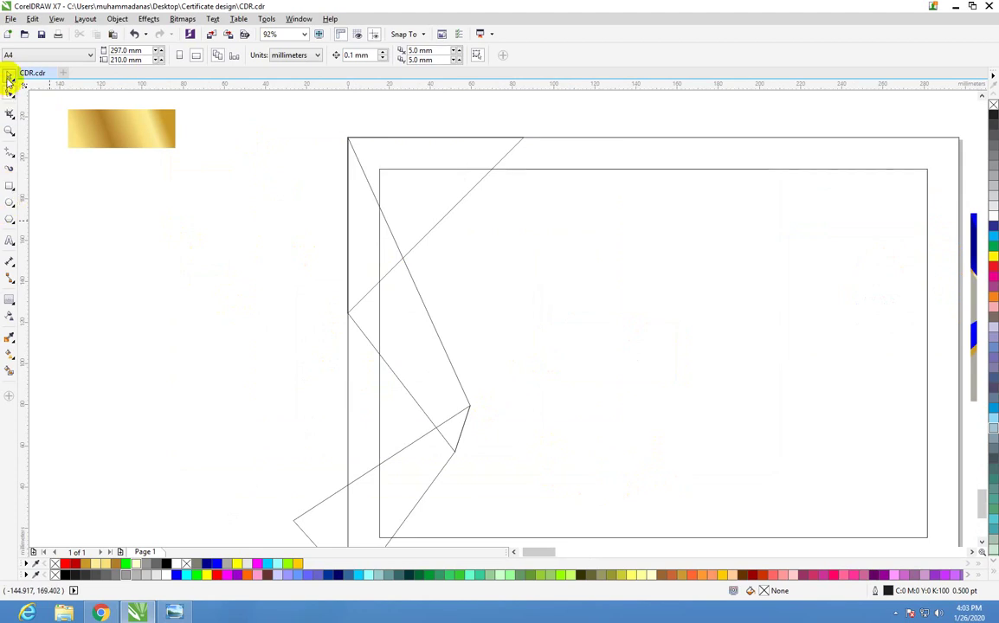
{"action": "left_click", "coordinate": [347, 140]}
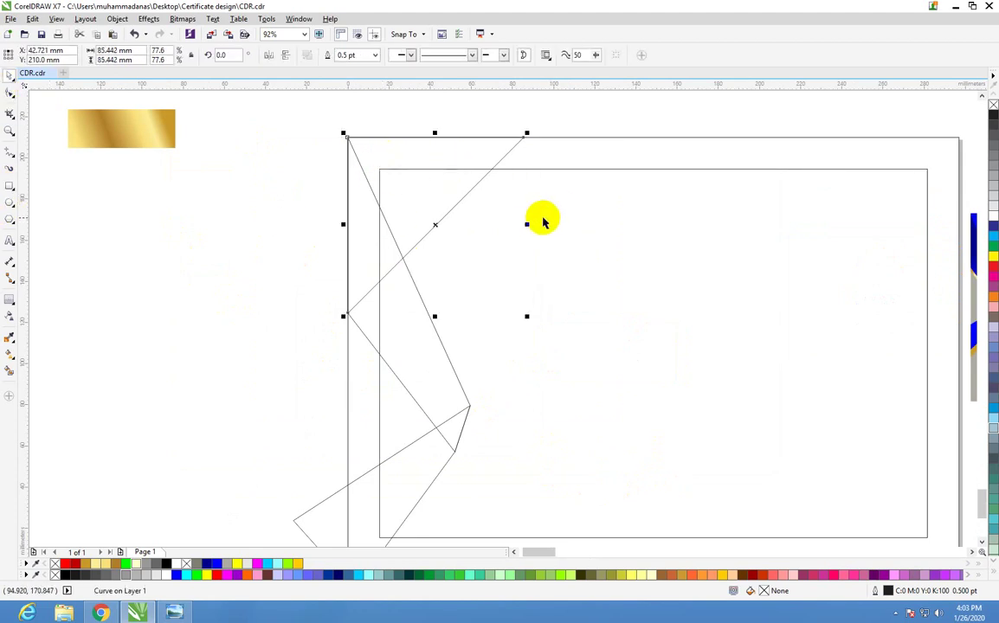
{"action": "left_click", "coordinate": [246, 574]}
{"action": "left_click", "coordinate": [415, 363]}
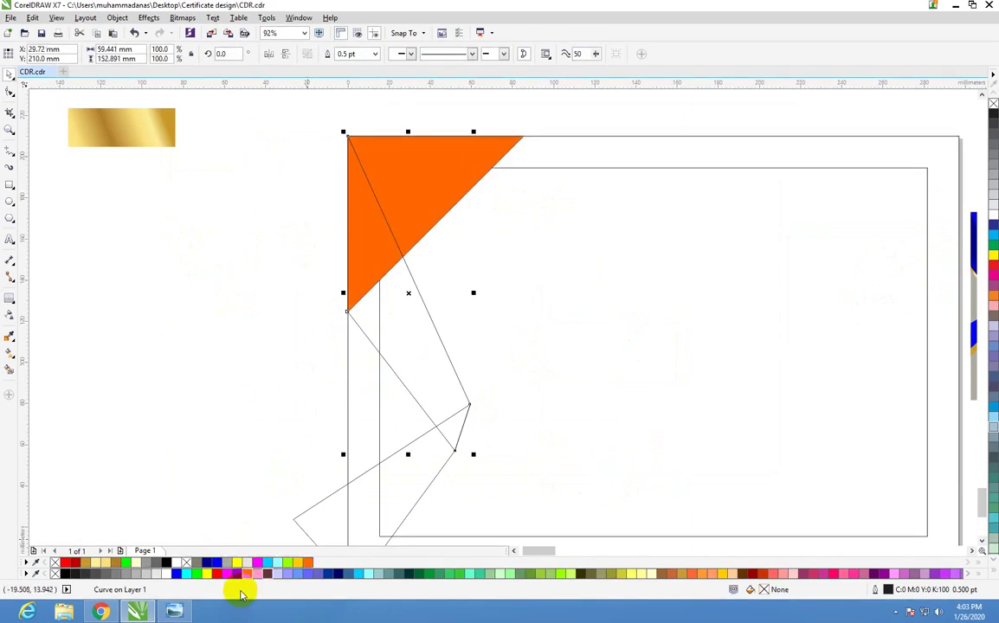
{"action": "left_click", "coordinate": [218, 578]}
{"action": "left_click", "coordinate": [389, 511]}
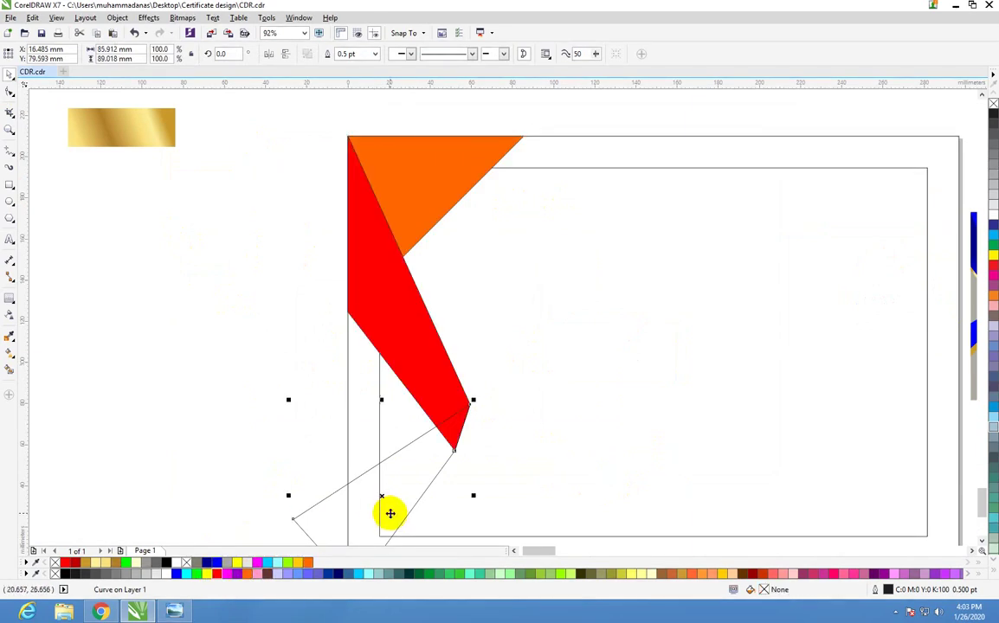
{"action": "left_click", "coordinate": [251, 575]}
{"action": "left_click", "coordinate": [297, 285]}
- Stretch a slightly wider copy of the orange top triangle
{"action": "left_click", "coordinate": [446, 170]}
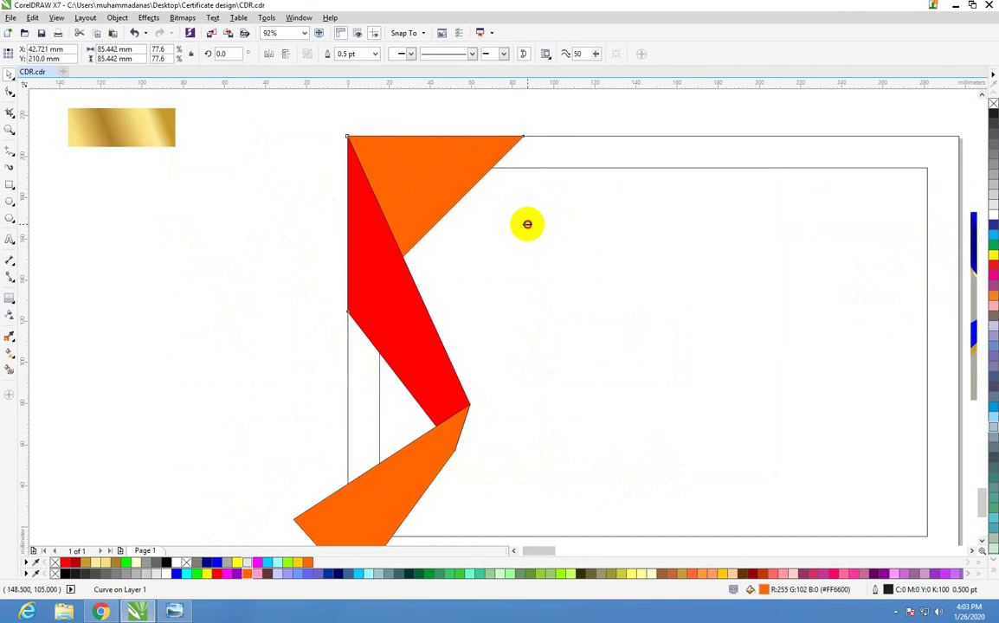
{"action": "left_click_drag", "start_coordinate": [527, 224], "coordinate": [534, 223]}
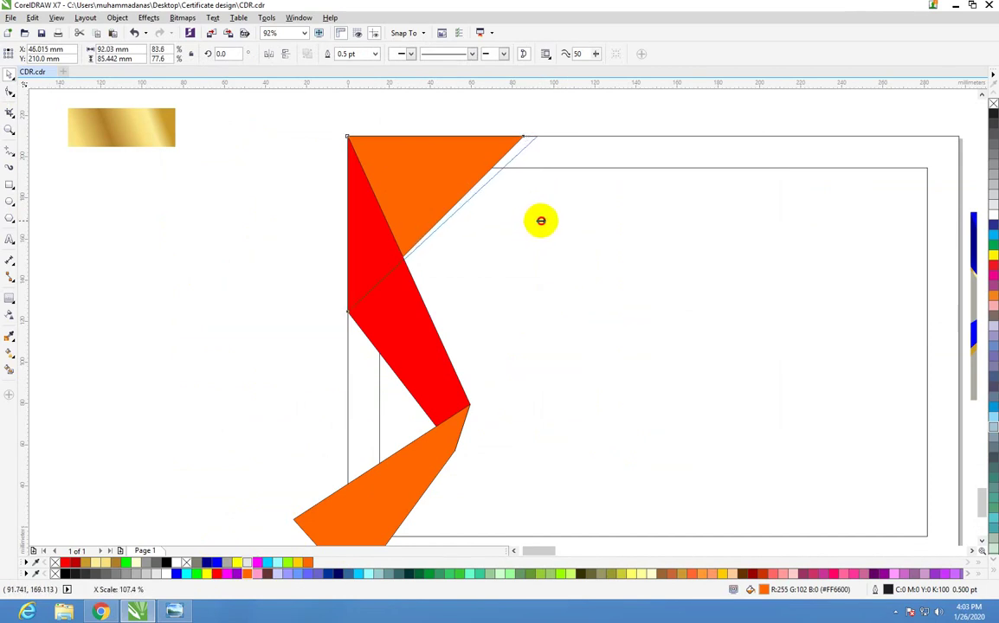
{"action": "left_click_drag", "start_coordinate": [544, 221], "coordinate": [544, 221]}
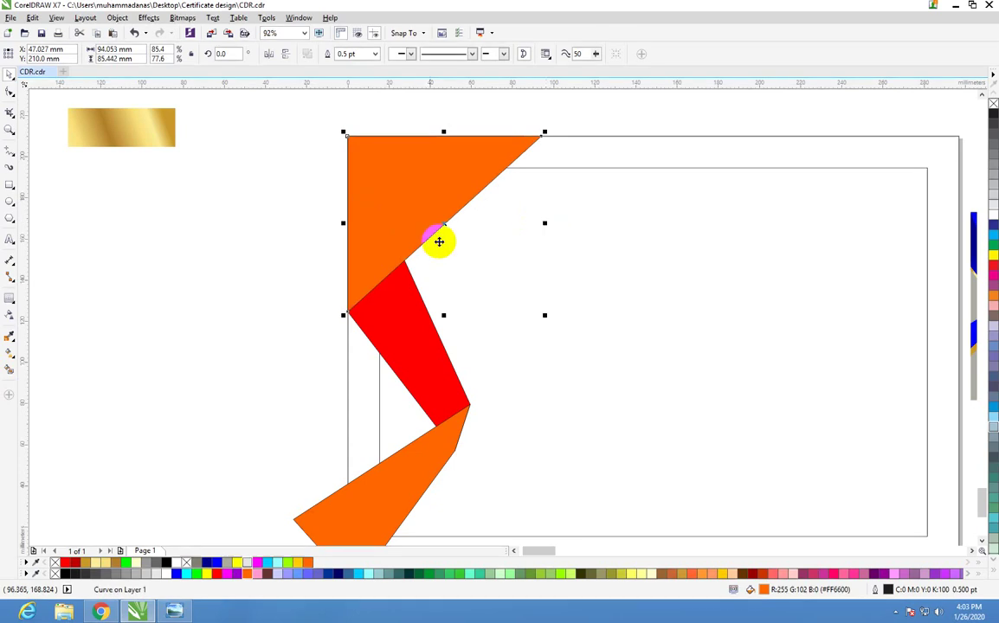
- Fill the wider triangle copy yellow and send it behind the orange triangle
{"action": "left_click", "coordinate": [204, 577]}
{"action": "key", "text": "ctrl+Page_Down"}
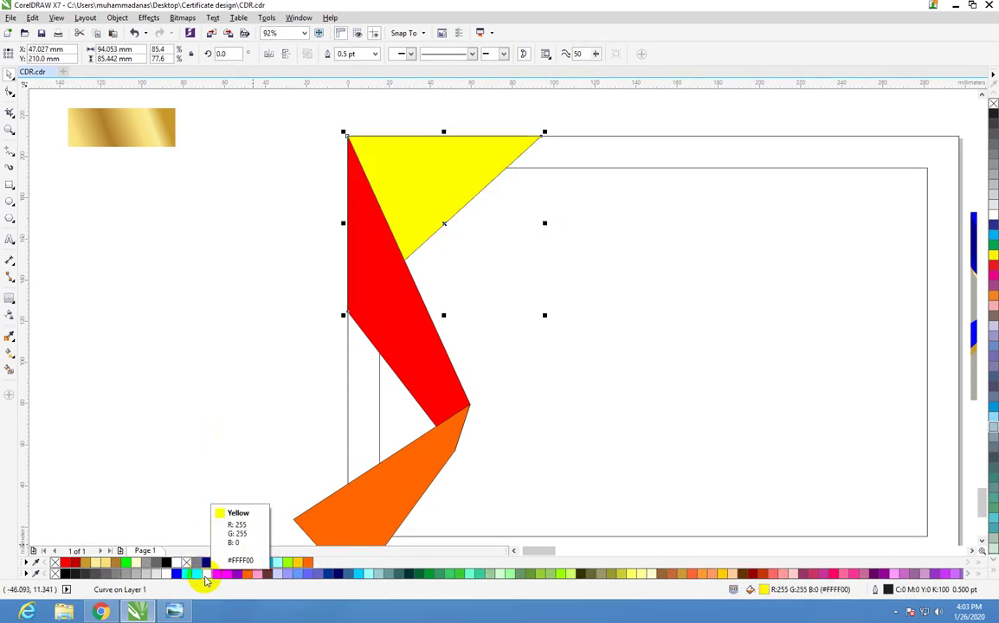
{"action": "key", "text": "ctrl+Page_Down"}
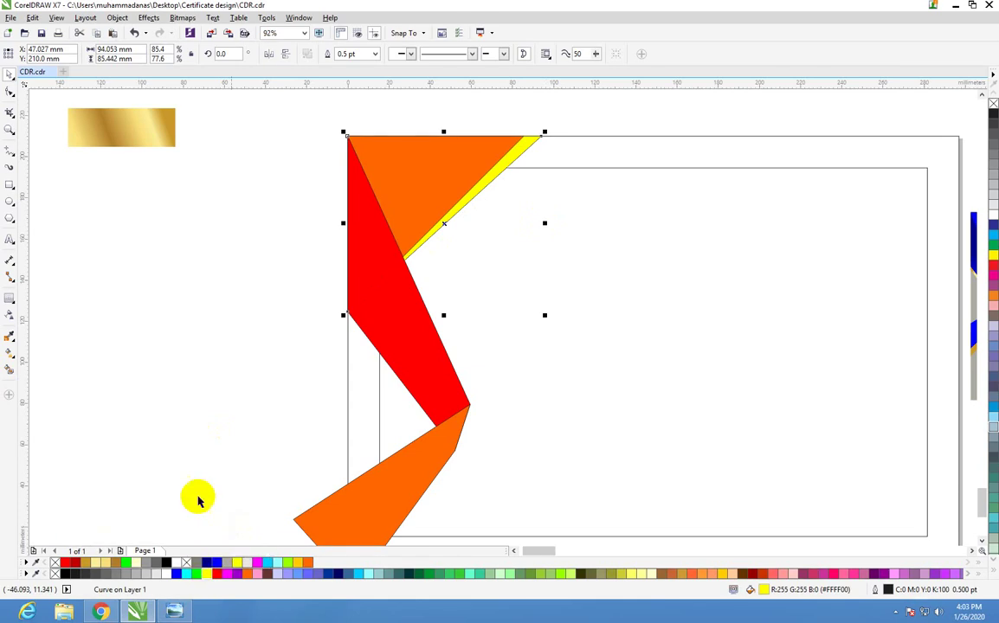
{"action": "left_click", "coordinate": [248, 355]}
- Add a taller yellow copy of the red band behind it
{"action": "left_click", "coordinate": [379, 365]}
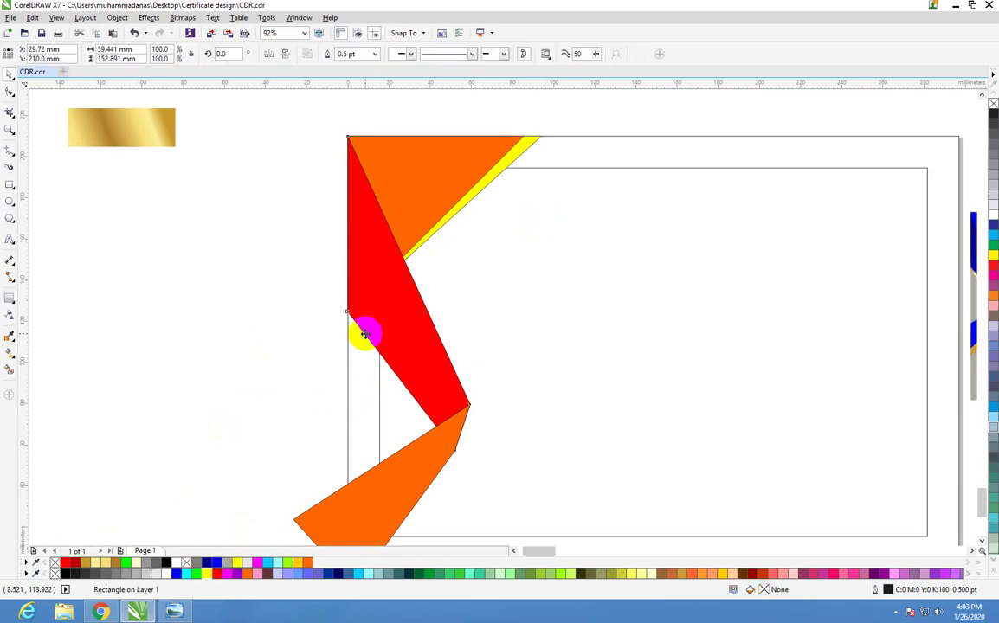
{"action": "left_click", "coordinate": [365, 268]}
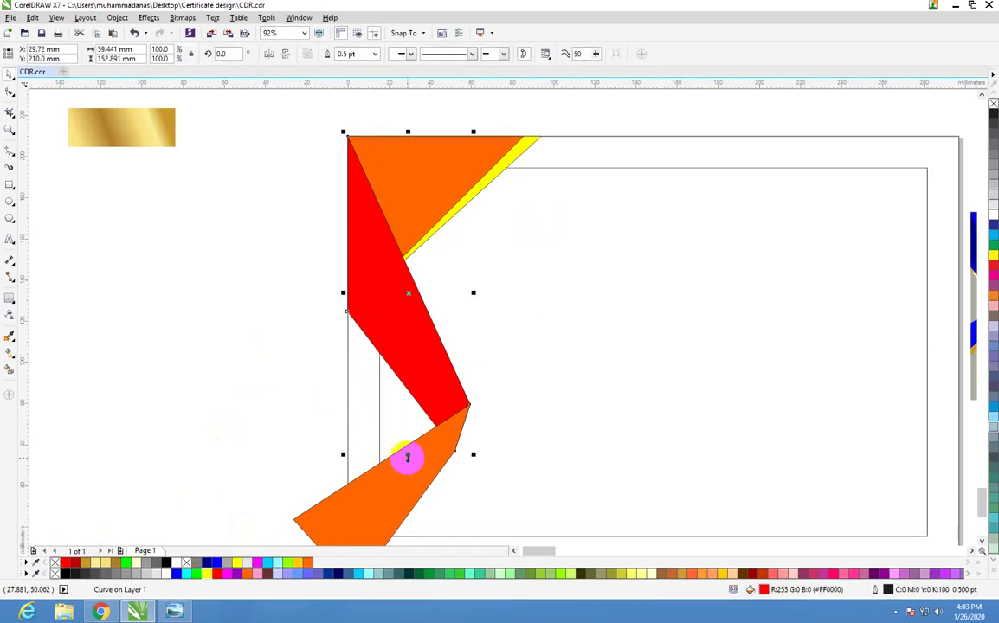
{"action": "left_click_drag", "start_coordinate": [407, 454], "coordinate": [411, 479]}
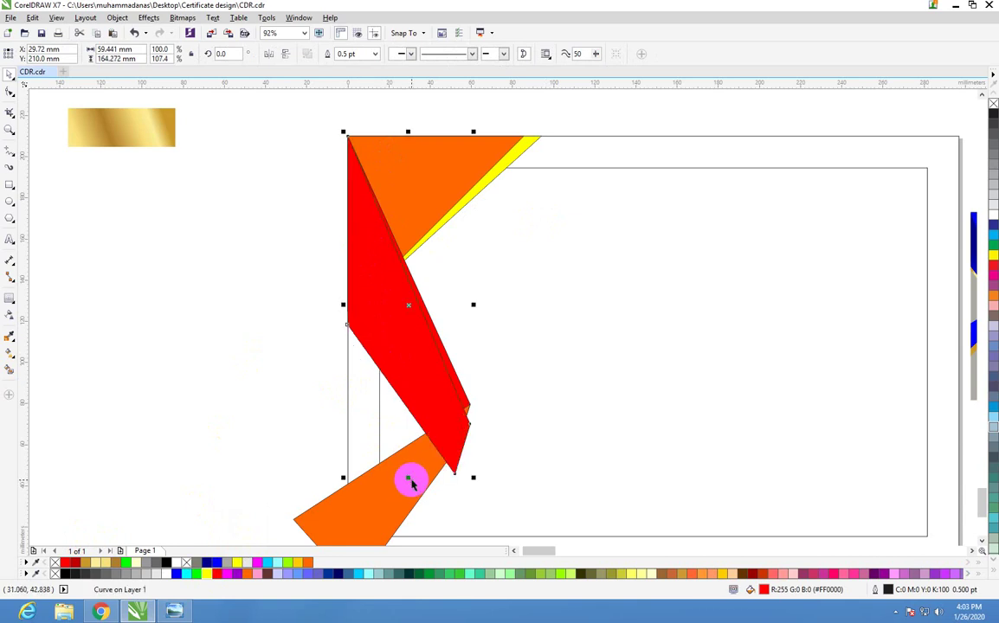
{"action": "left_click", "coordinate": [237, 562]}
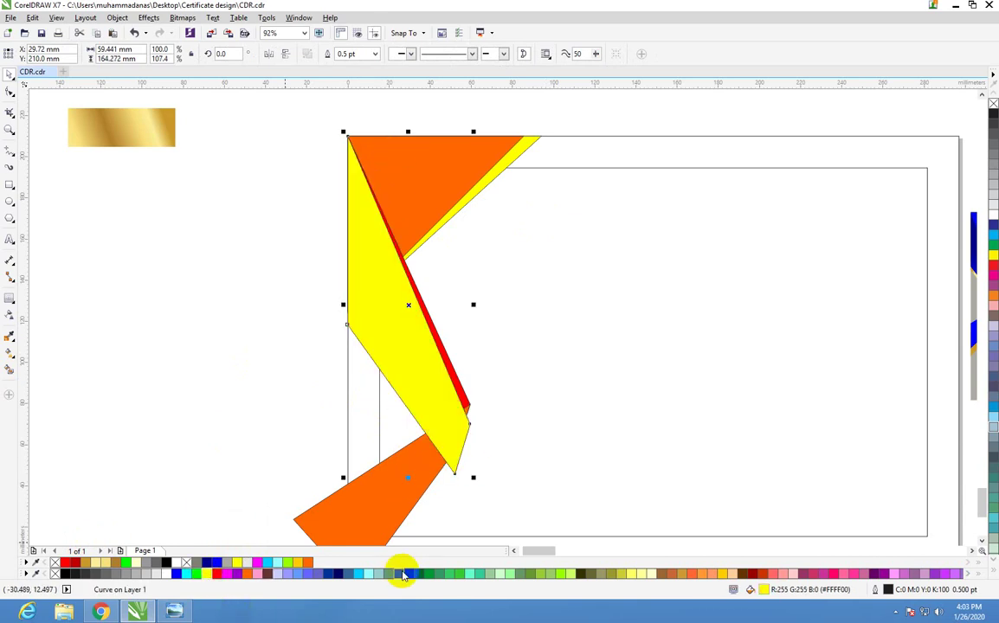
{"action": "key", "text": "shift+Page_Down"}
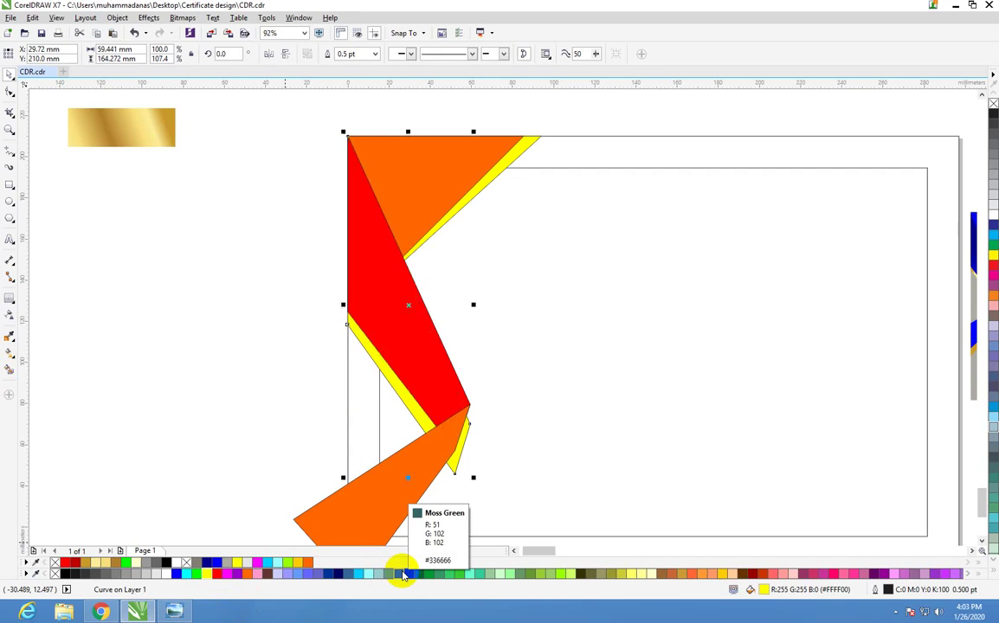
- Stretch a taller copy of the lower orange shape and fill it yellow
{"action": "key", "text": "F3"}
{"action": "scroll", "coordinate": [373, 393], "scroll_direction": "up", "scroll_amount": 3}
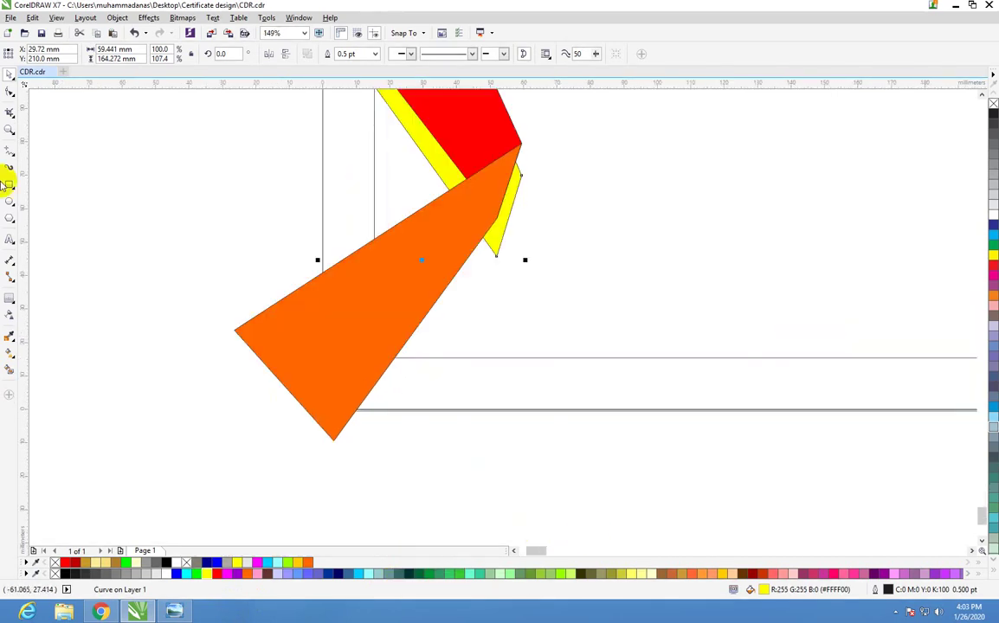
{"action": "left_click", "coordinate": [9, 78]}
{"action": "left_click", "coordinate": [337, 307]}
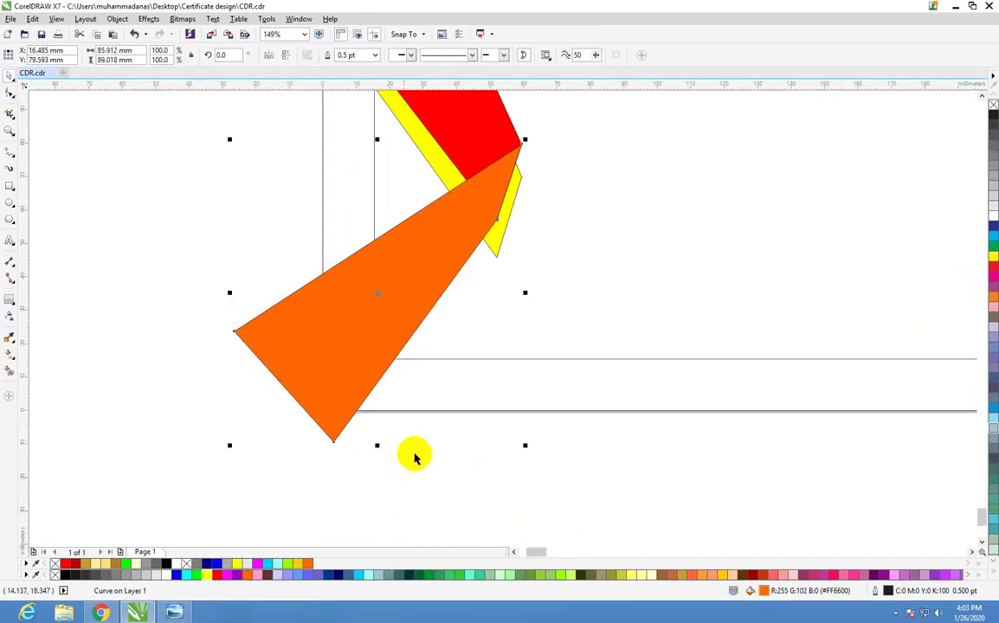
{"action": "left_click_drag", "start_coordinate": [377, 448], "coordinate": [379, 481]}
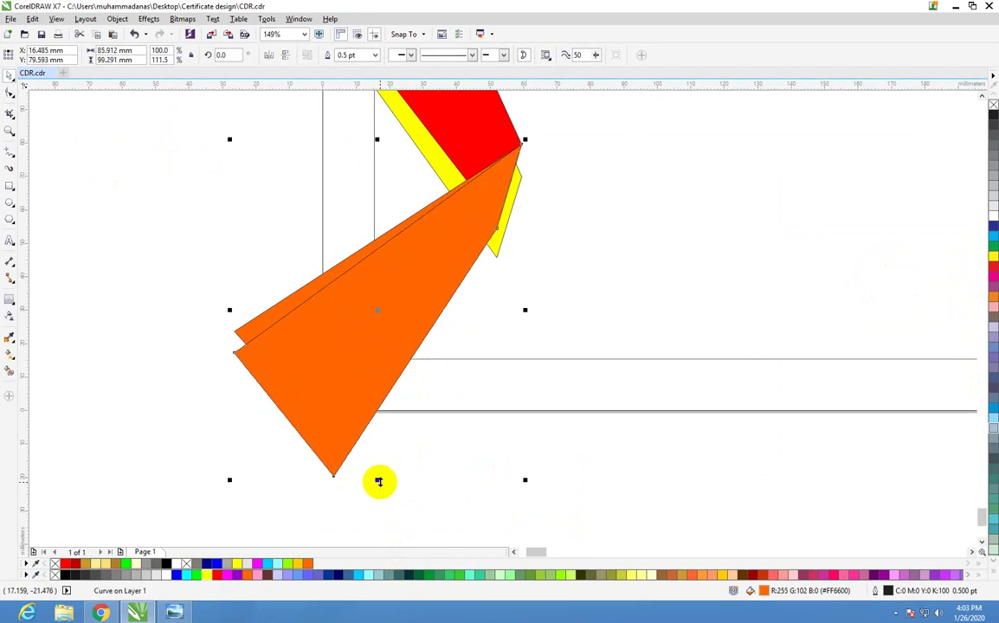
{"action": "left_click", "coordinate": [208, 562]}
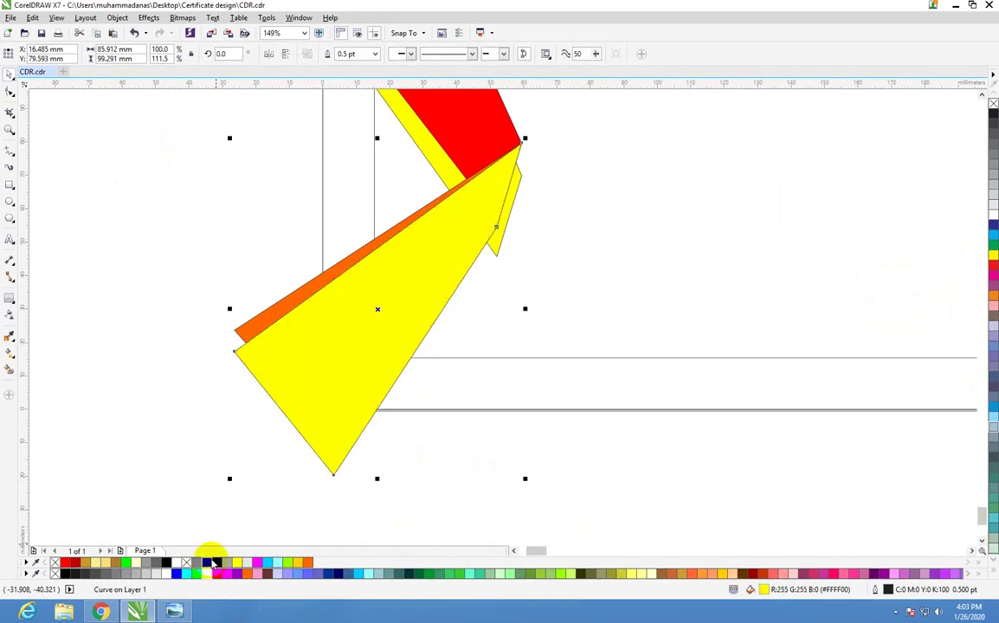
- Zoom in on the page's left side and check the lower orange fold
{"action": "scroll", "coordinate": [451, 232], "scroll_direction": "down", "scroll_amount": 3}
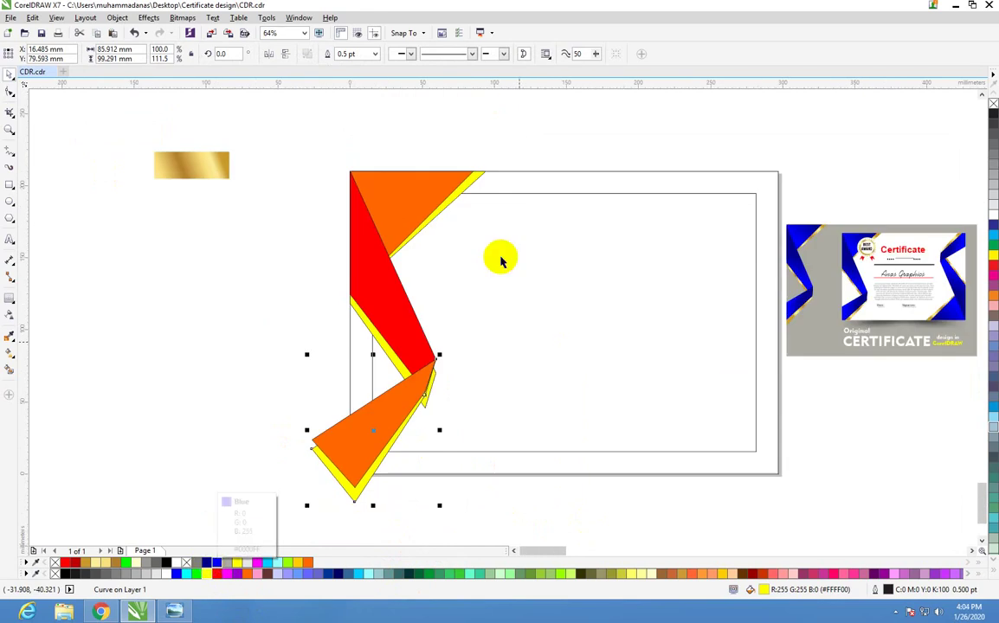
{"action": "scroll", "coordinate": [285, 273], "scroll_direction": "down", "scroll_amount": 2}
{"action": "scroll", "coordinate": [295, 290], "scroll_direction": "up", "scroll_amount": 2}
{"action": "left_click_drag", "start_coordinate": [212, 123], "coordinate": [557, 416]}
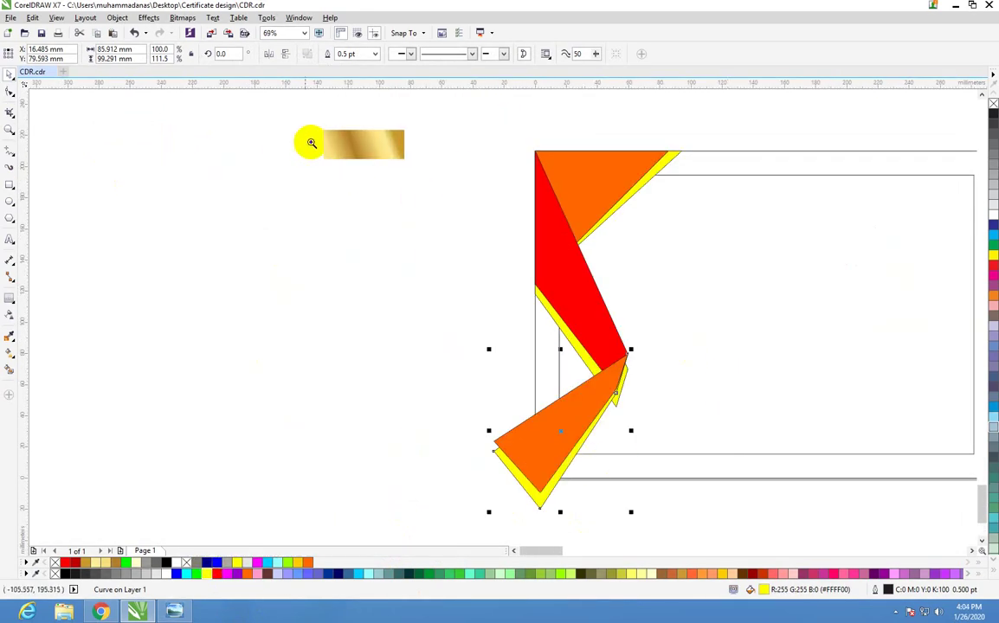
{"action": "key", "text": "Escape"}
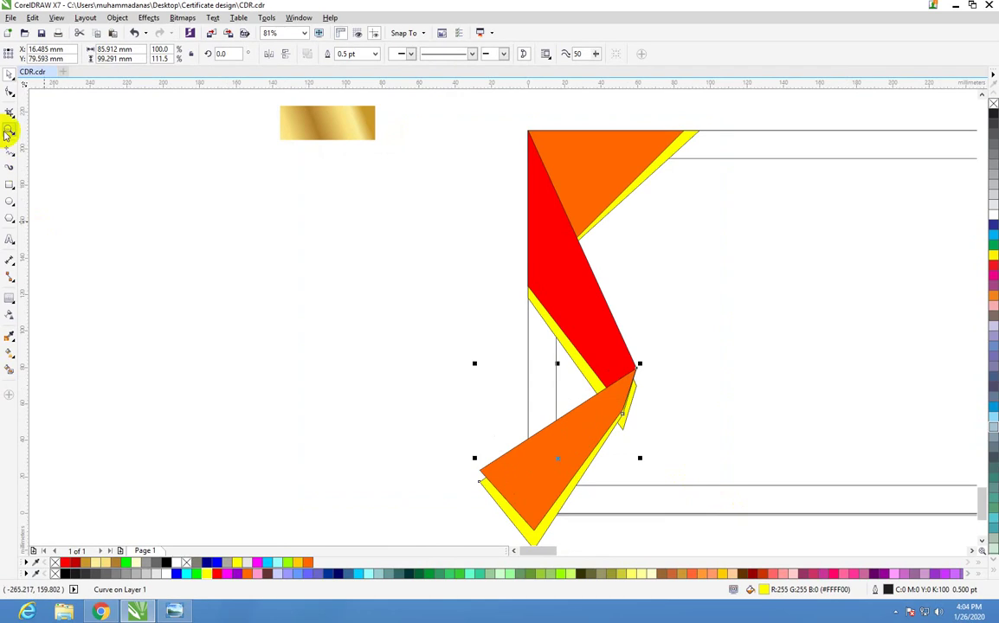
{"action": "left_click", "coordinate": [10, 83]}
{"action": "left_click", "coordinate": [10, 77]}
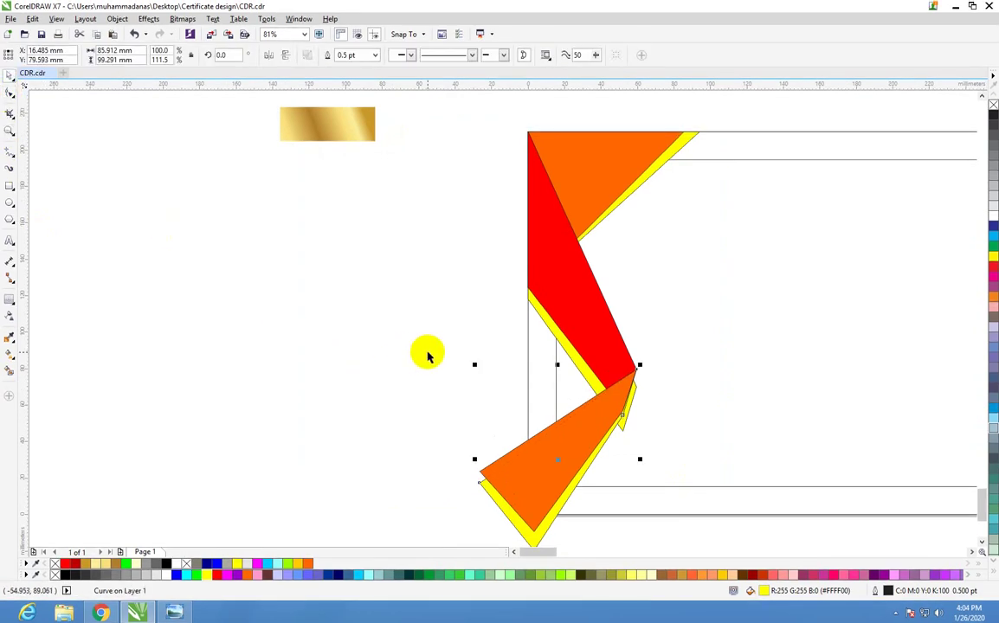
{"action": "left_click", "coordinate": [457, 345]}
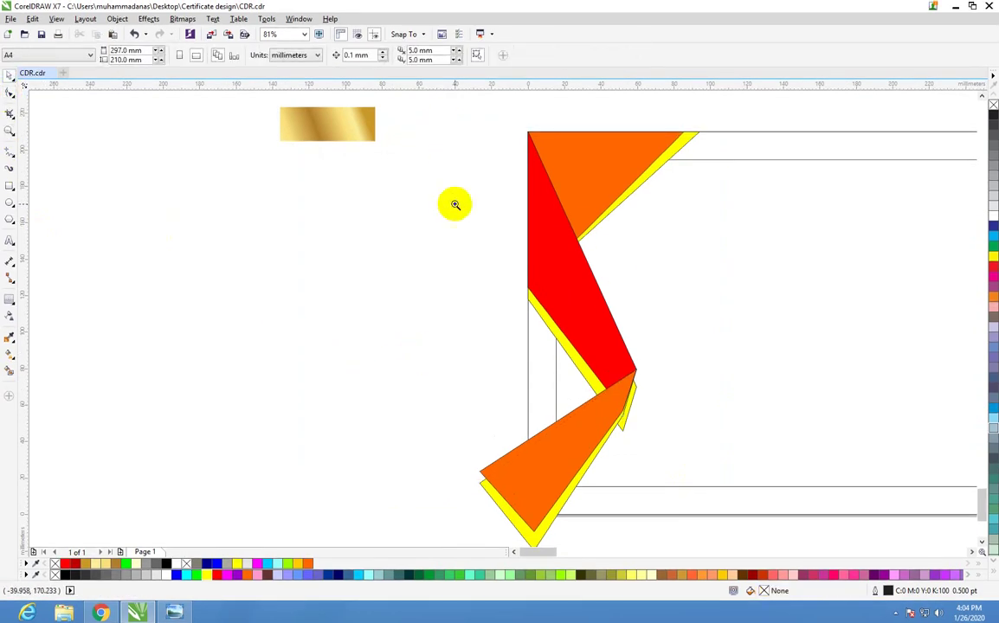
- Remove the outlines from all six side shapes
{"action": "mouse_move", "coordinate": [417, 119]}
{"action": "left_mouse_down"}
{"action": "mouse_move", "coordinate": [715, 549]}
{"action": "mouse_move", "coordinate": [719, 509]}
{"action": "left_mouse_up"}
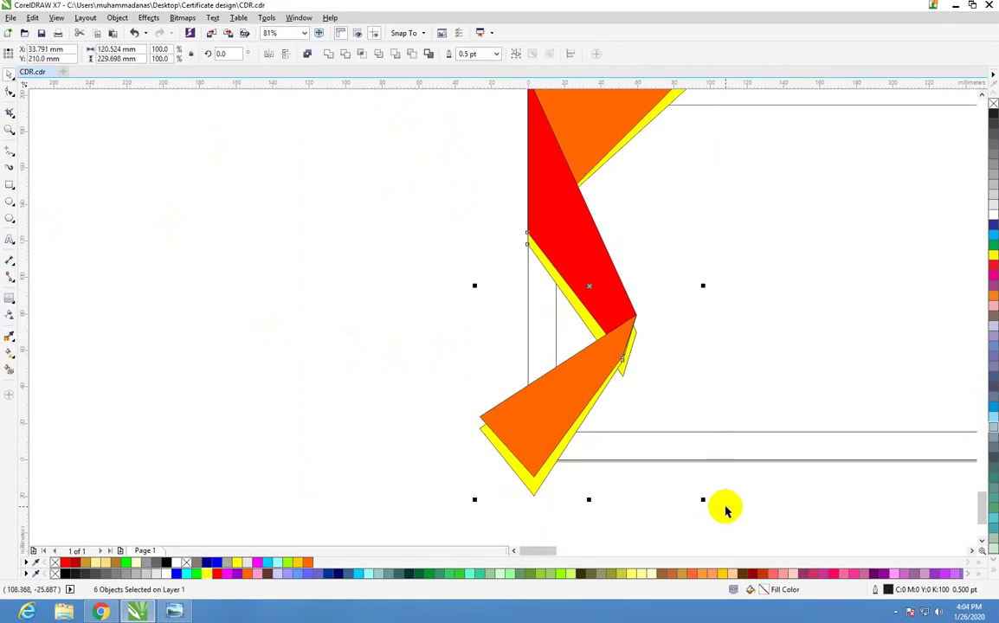
{"action": "right_click", "coordinate": [992, 104]}
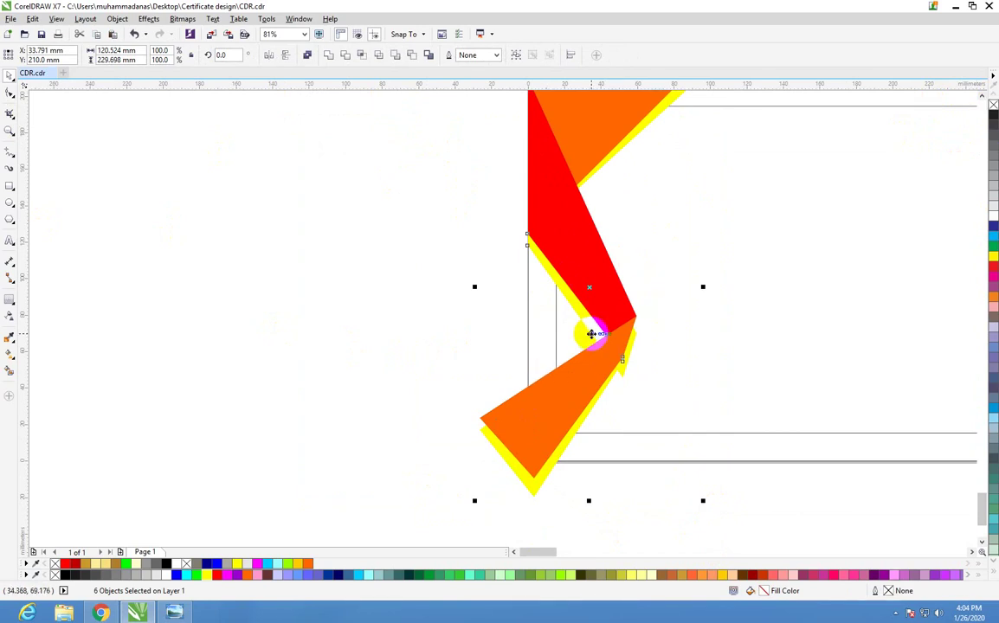
{"action": "scroll", "coordinate": [644, 327], "scroll_direction": "down", "scroll_amount": 3}
{"action": "scroll", "coordinate": [779, 351], "scroll_direction": "up", "scroll_amount": 3}
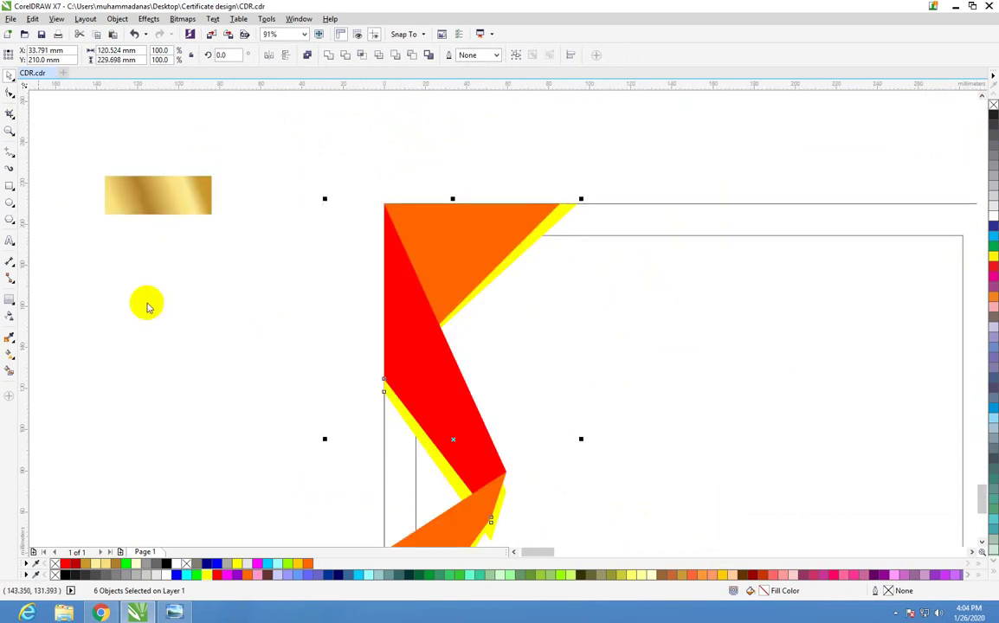
{"action": "left_click", "coordinate": [10, 94]}
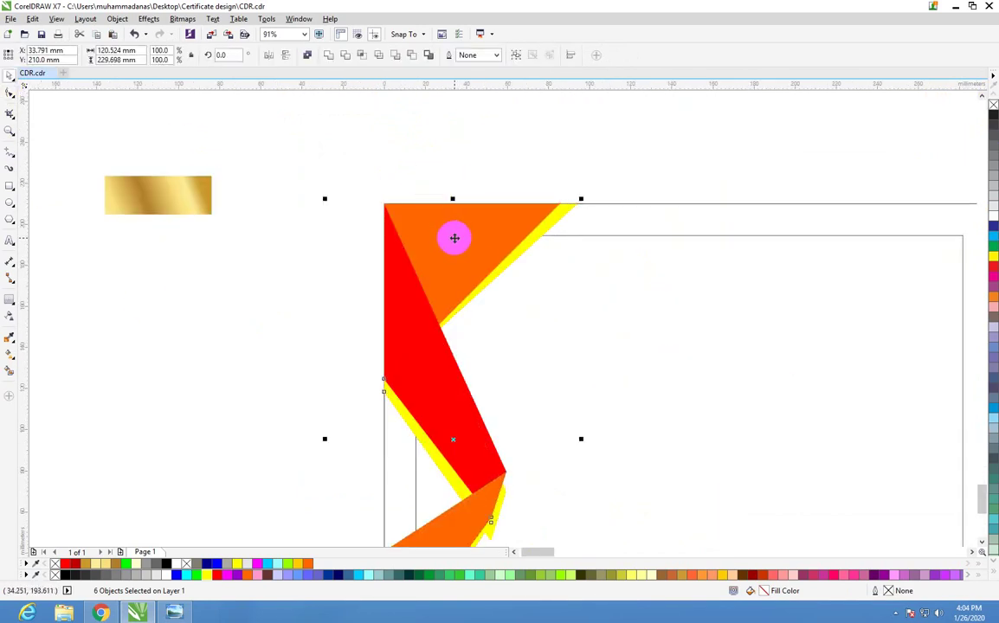
{"action": "key", "text": "g"}
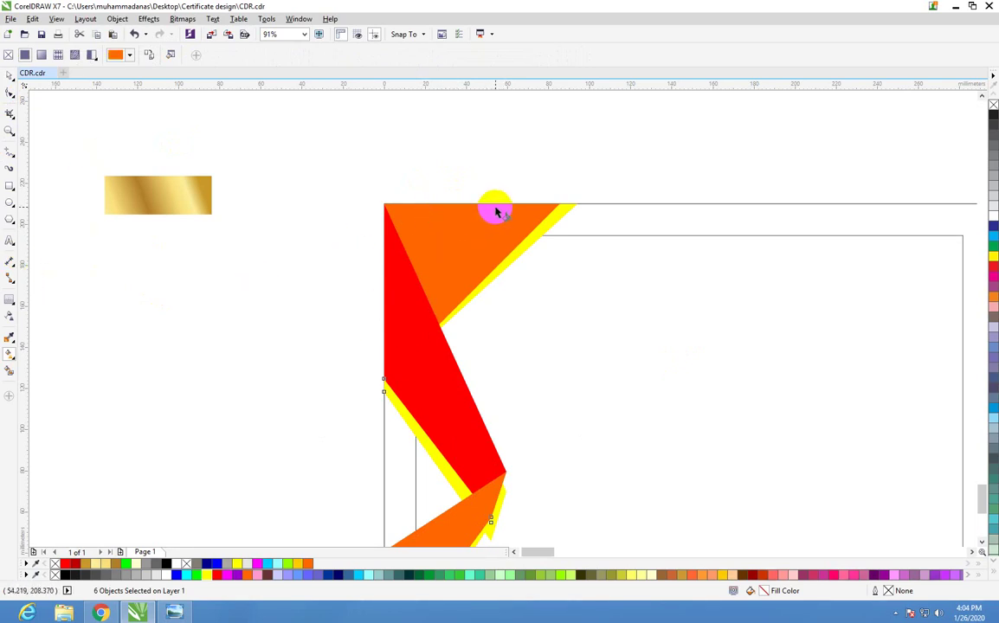
- Undo the trial gradient and drag a new fountain fill across the orange triangle
{"action": "left_click_drag", "start_coordinate": [500, 206], "coordinate": [439, 279]}
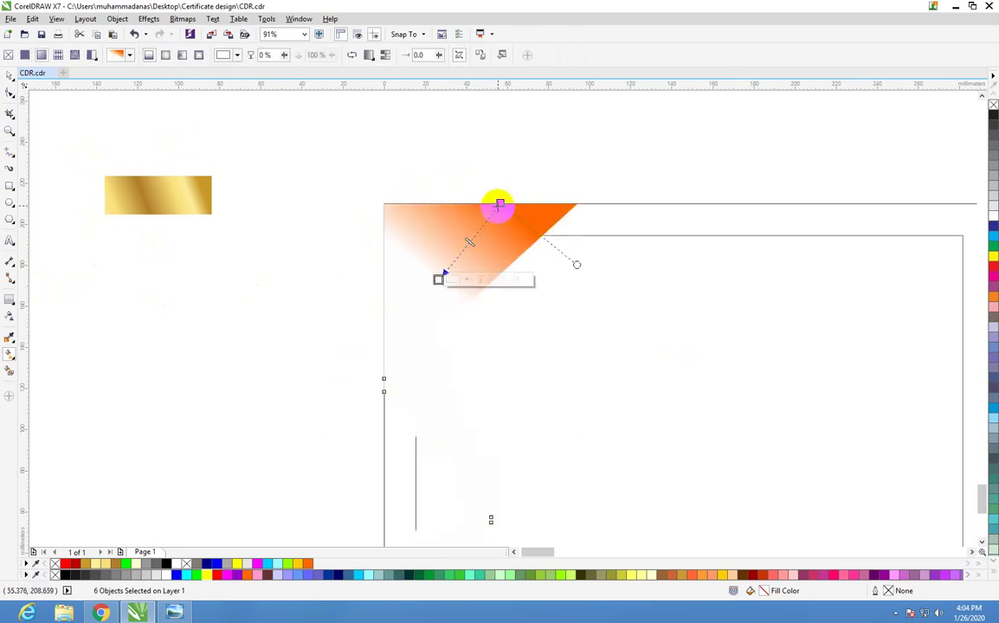
{"action": "left_click", "coordinate": [10, 76]}
{"action": "key", "text": "ctrl+z"}
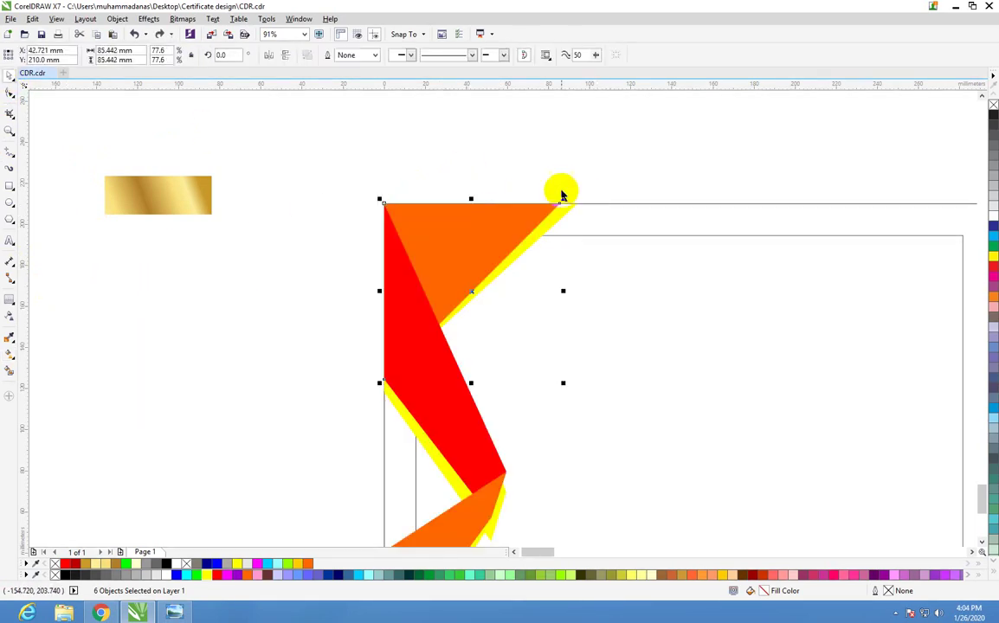
{"action": "left_click", "coordinate": [461, 268]}
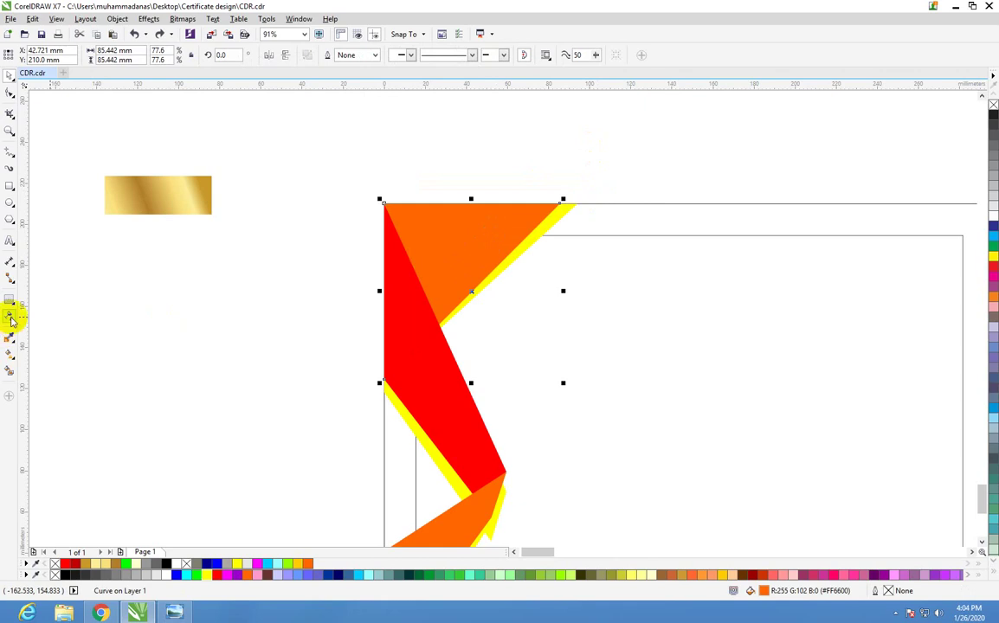
{"action": "left_click", "coordinate": [10, 354]}
{"action": "left_click_drag", "start_coordinate": [499, 207], "coordinate": [443, 273]}
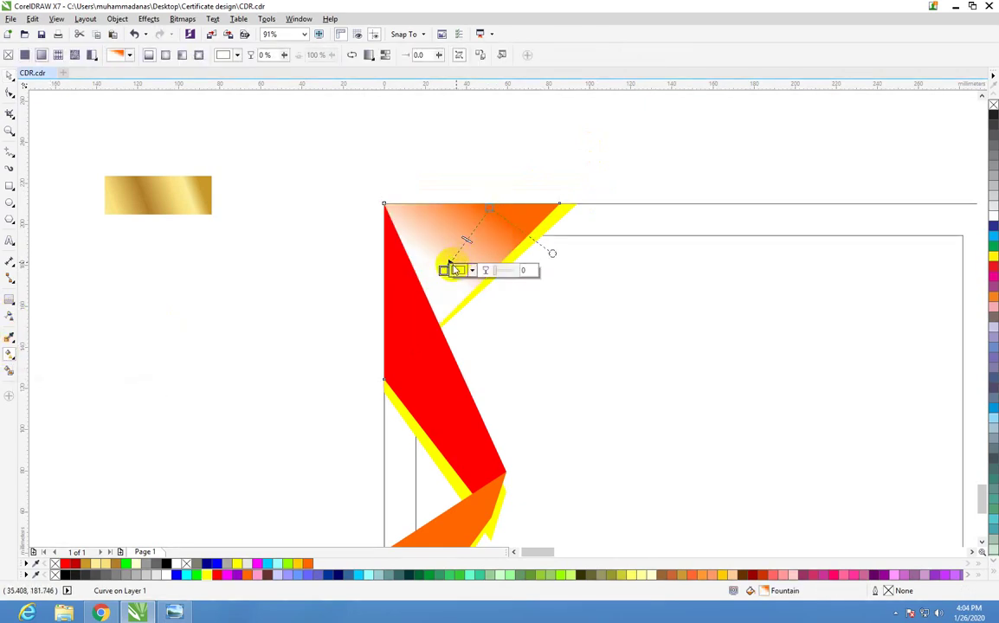
- Set both gradient nodes to blue so the triangle fades from bright blue to navy
{"action": "left_click", "coordinate": [487, 208]}
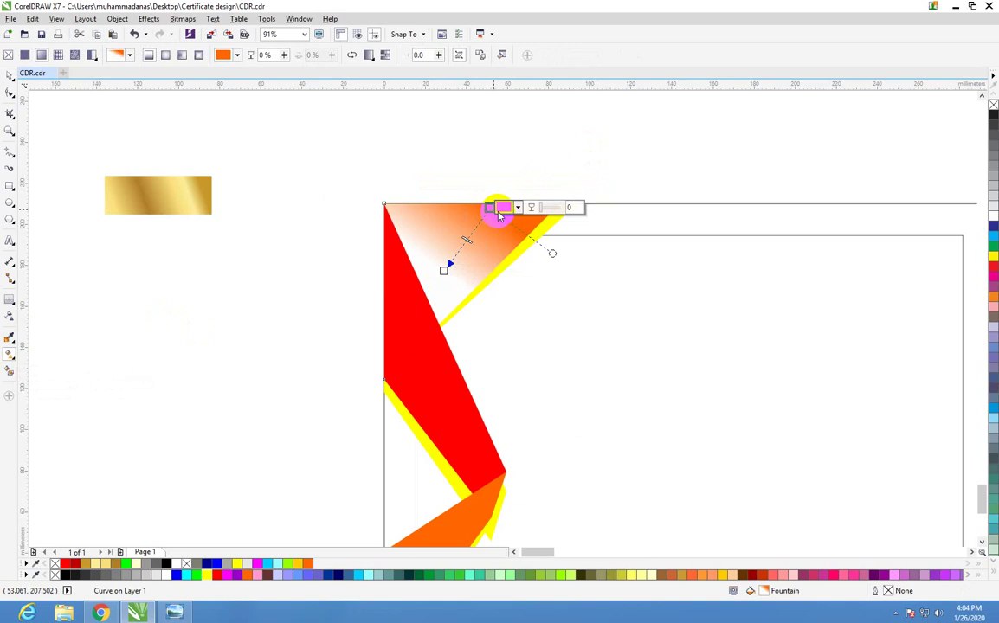
{"action": "left_click", "coordinate": [506, 213]}
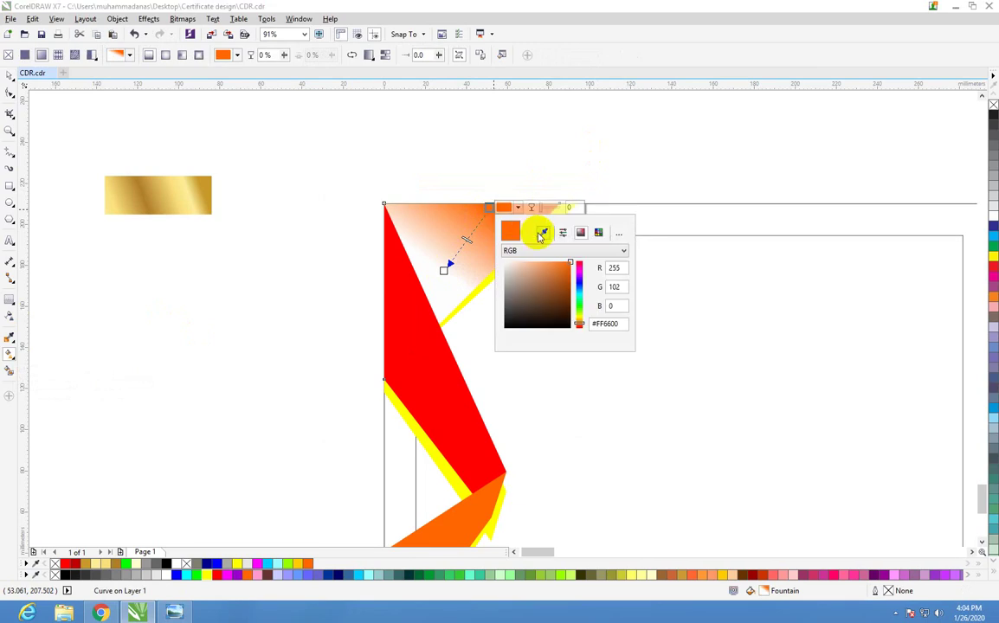
{"action": "left_click", "coordinate": [542, 232]}
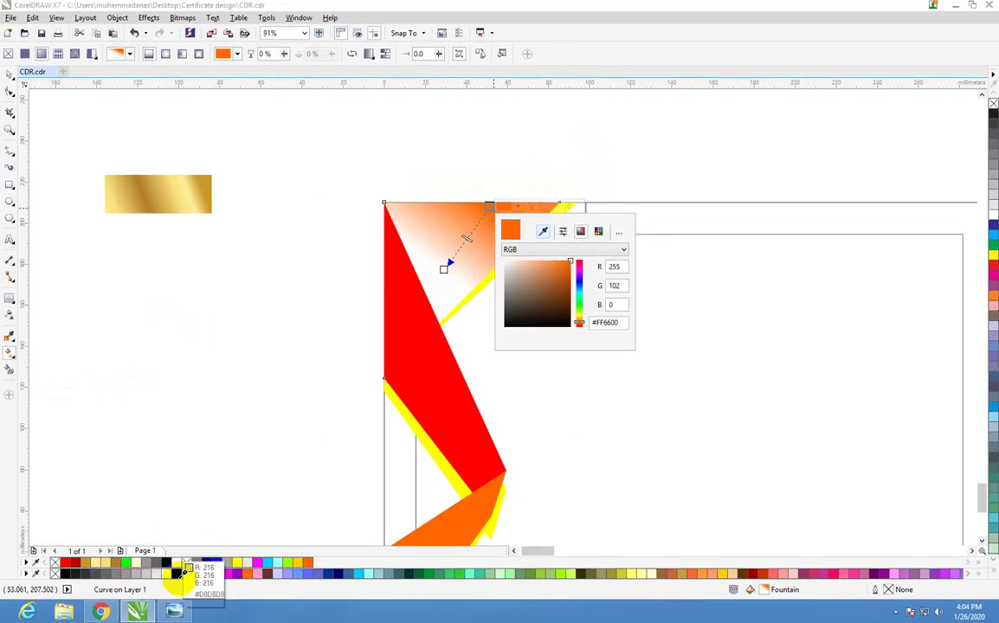
{"action": "left_click", "coordinate": [180, 572]}
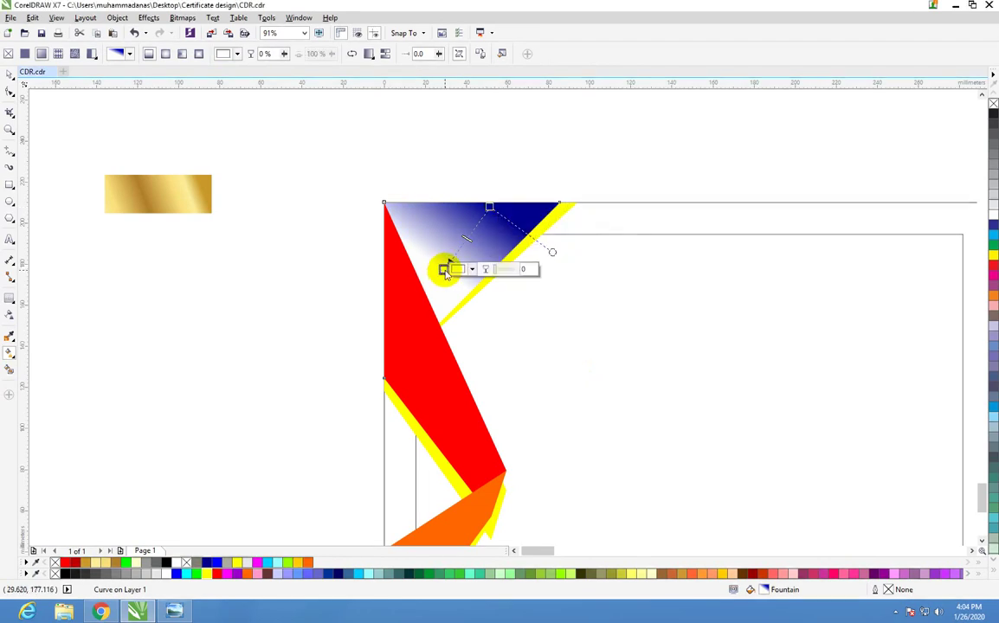
{"action": "left_click", "coordinate": [463, 270]}
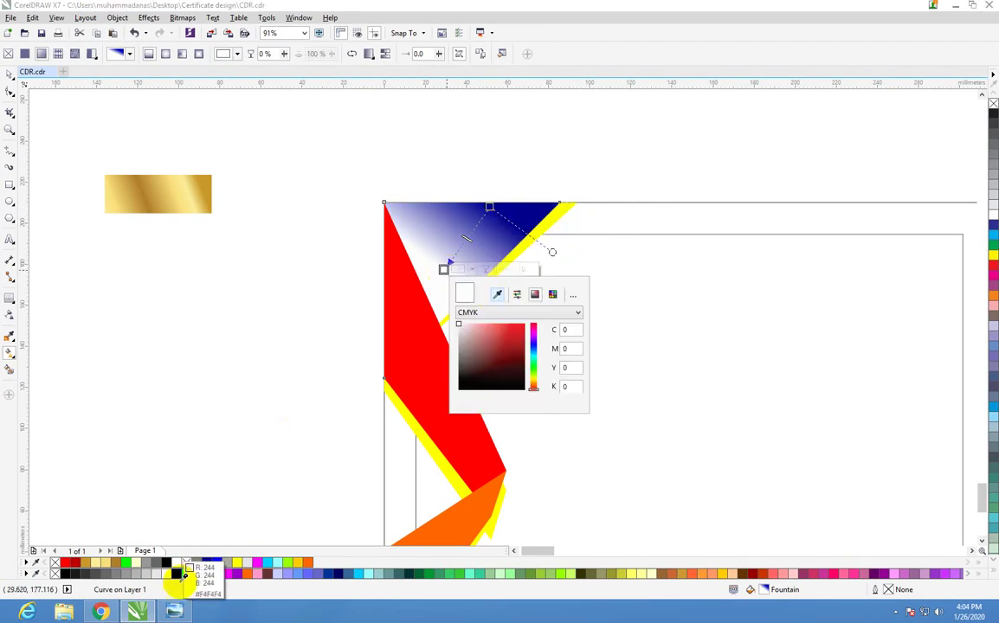
{"action": "left_click", "coordinate": [185, 572]}
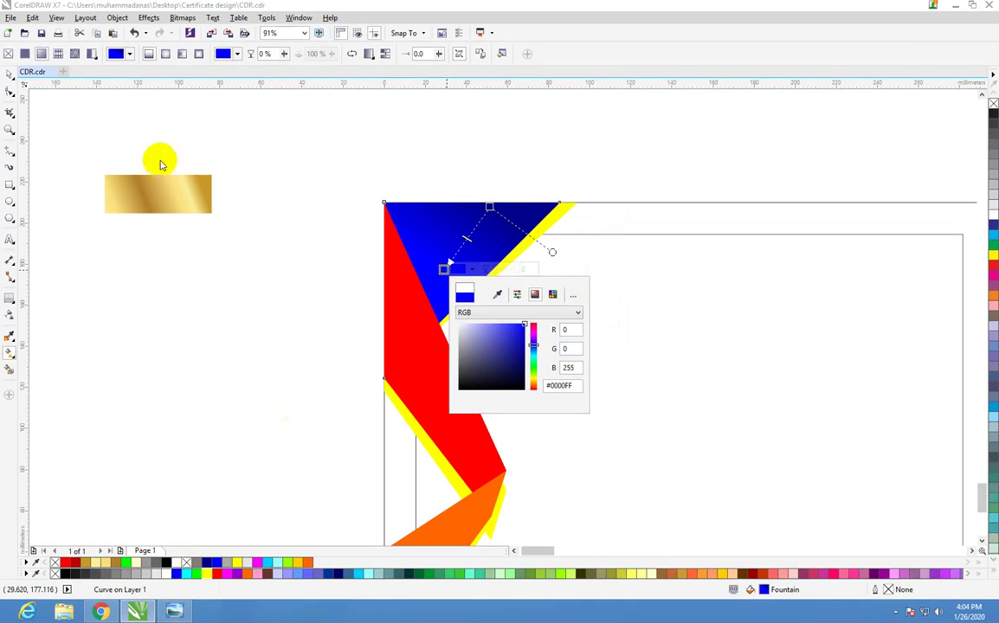
{"action": "left_click", "coordinate": [10, 77]}
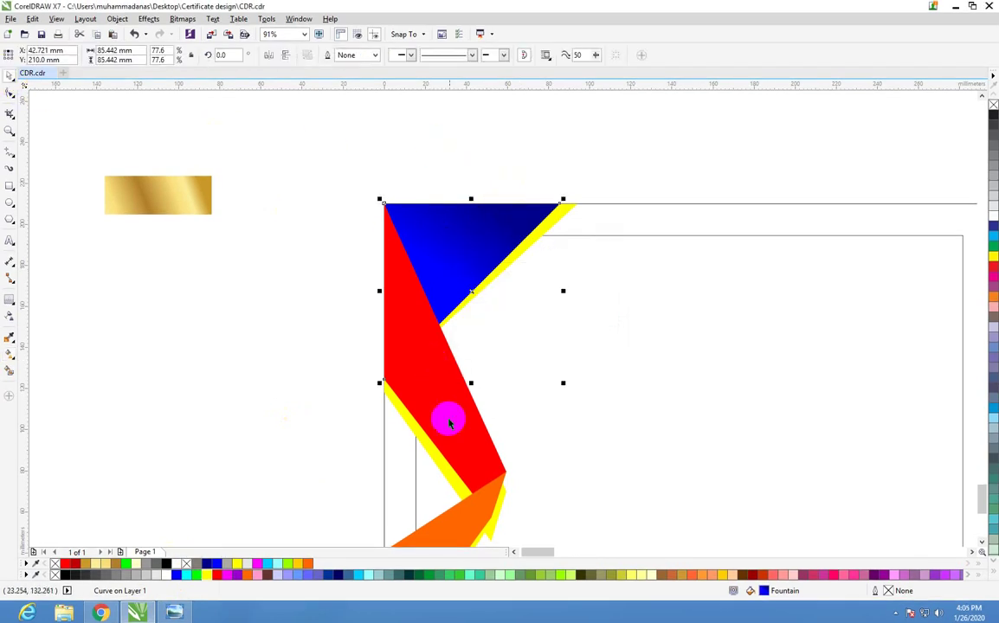
- Copy the blue fountain fill onto the red band and re-aim it, dark at upper-left
{"action": "left_click", "coordinate": [543, 212]}
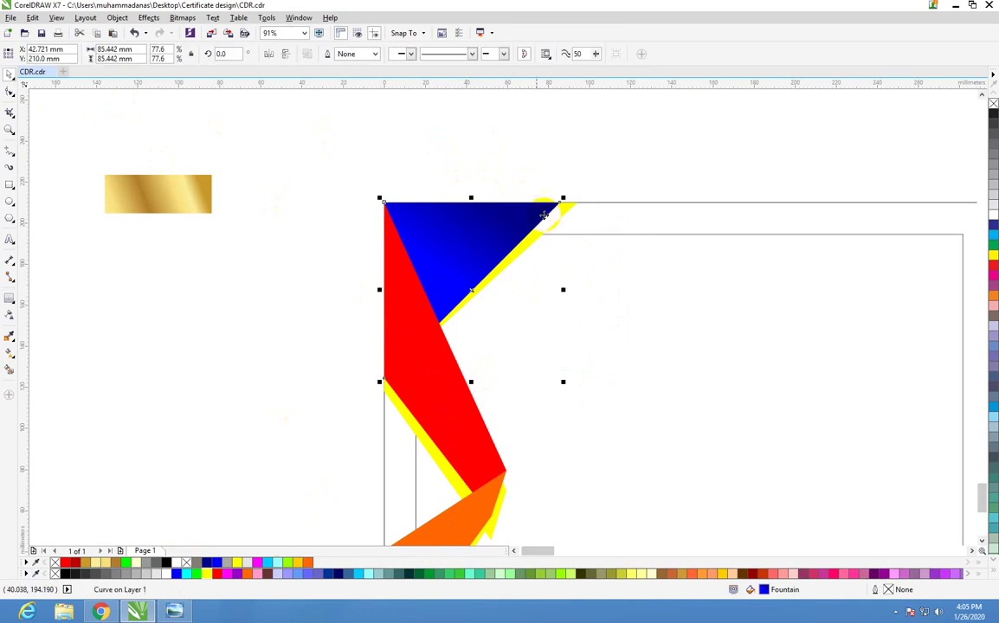
{"action": "left_click_drag", "start_coordinate": [762, 592], "coordinate": [433, 398]}
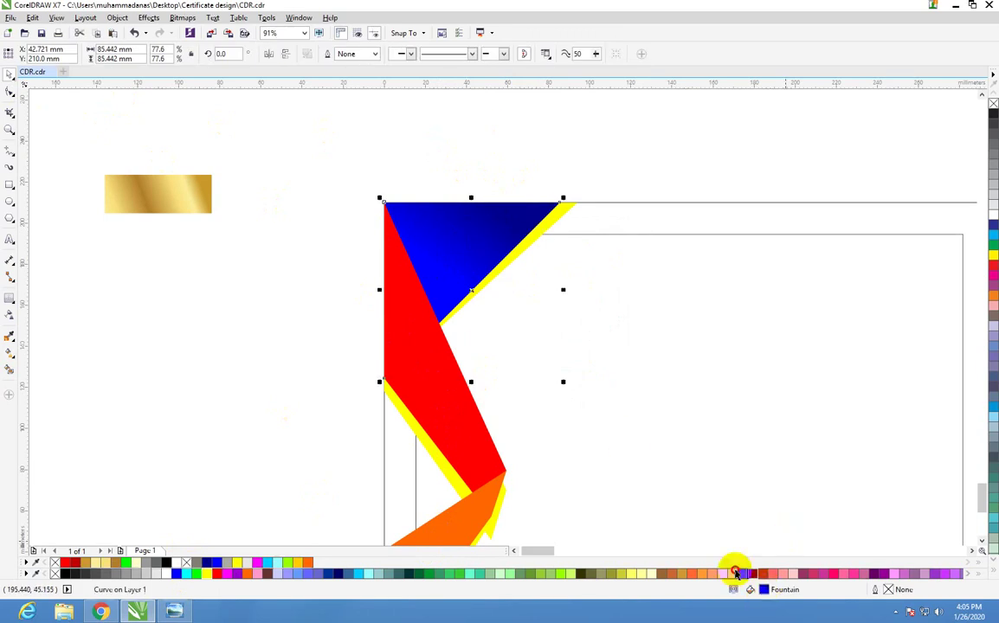
{"action": "left_click", "coordinate": [401, 391]}
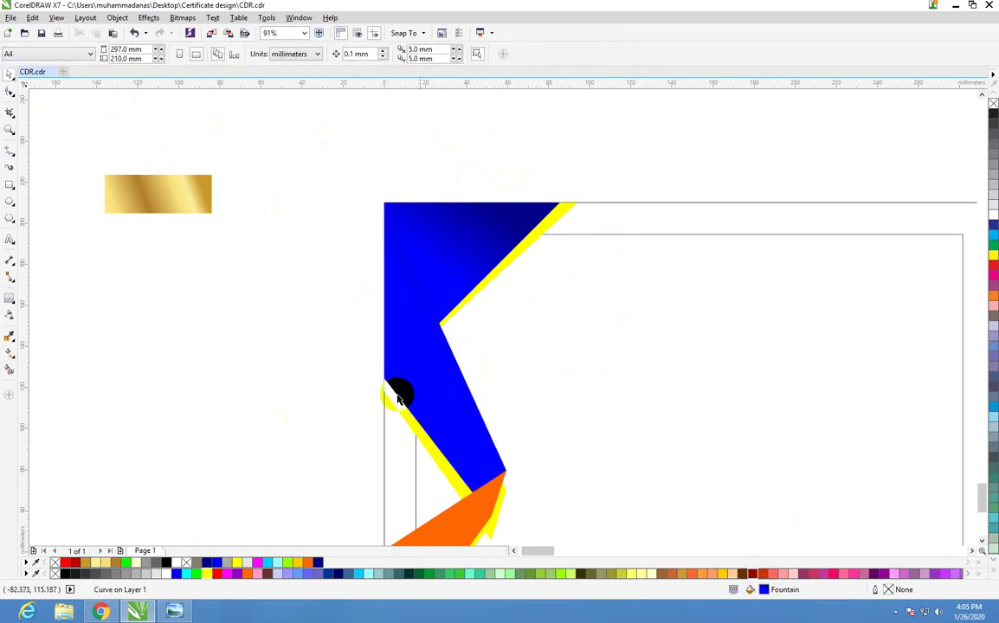
{"action": "key", "text": "g"}
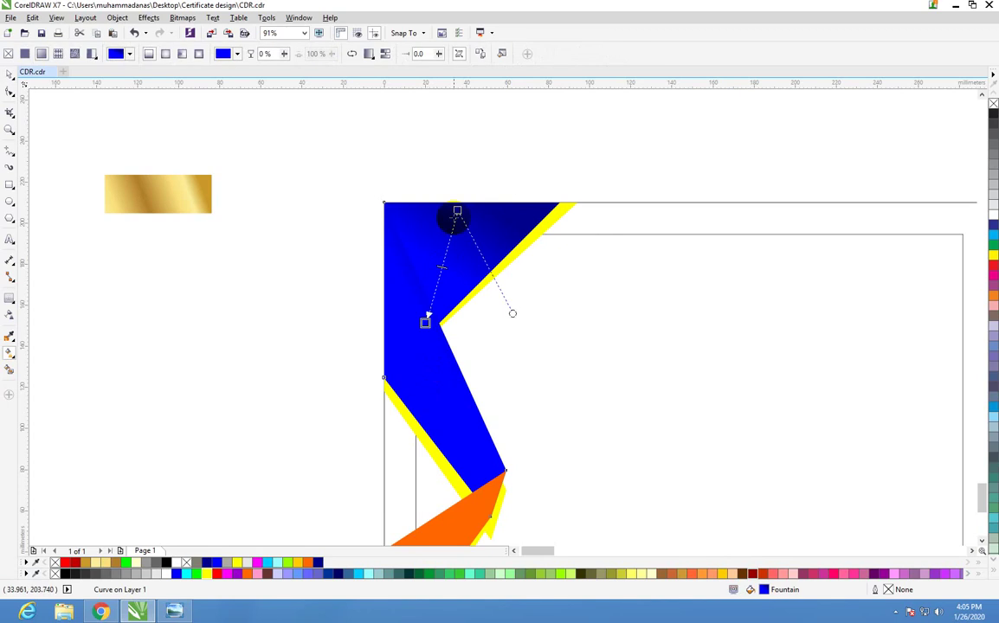
{"action": "mouse_move", "coordinate": [457, 211]}
{"action": "left_mouse_down"}
{"action": "mouse_move", "coordinate": [391, 276]}
{"action": "mouse_move", "coordinate": [422, 323]}
{"action": "left_mouse_up"}
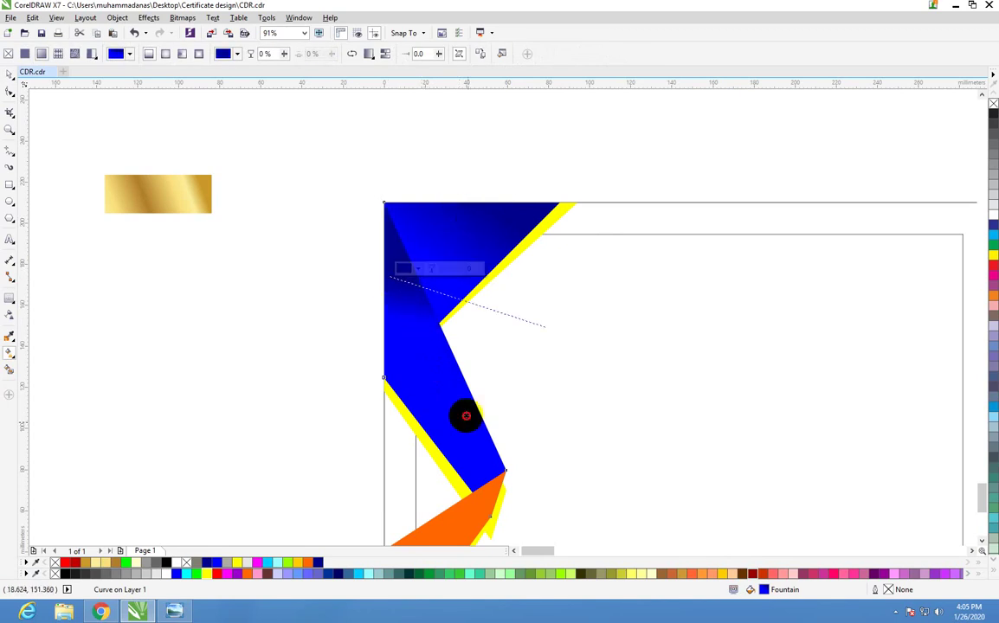
{"action": "left_click", "coordinate": [477, 450]}
{"action": "left_click_drag", "start_coordinate": [495, 486], "coordinate": [505, 472]}
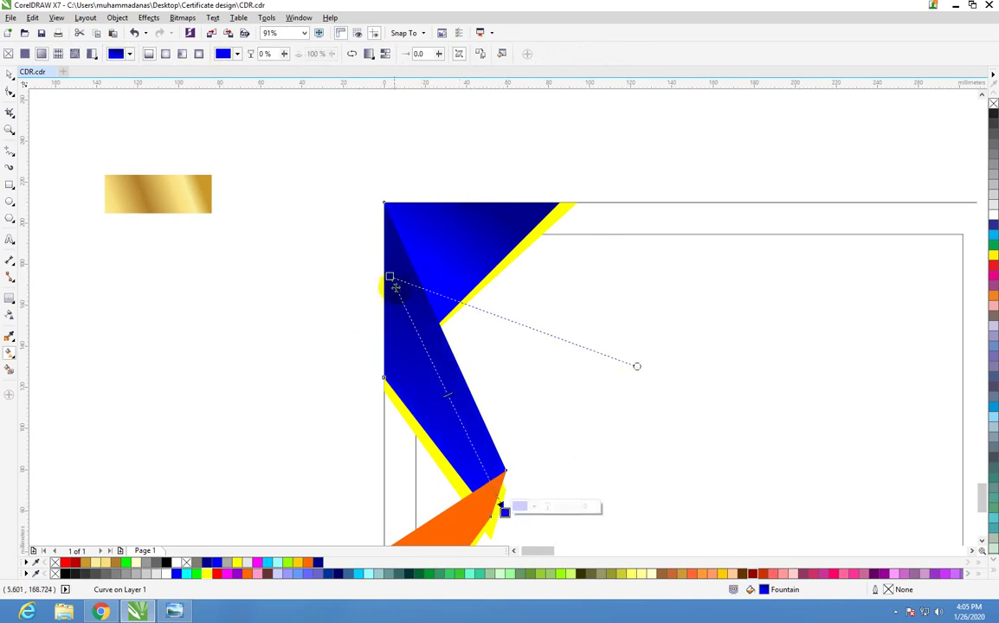
{"action": "left_click_drag", "start_coordinate": [395, 294], "coordinate": [397, 300]}
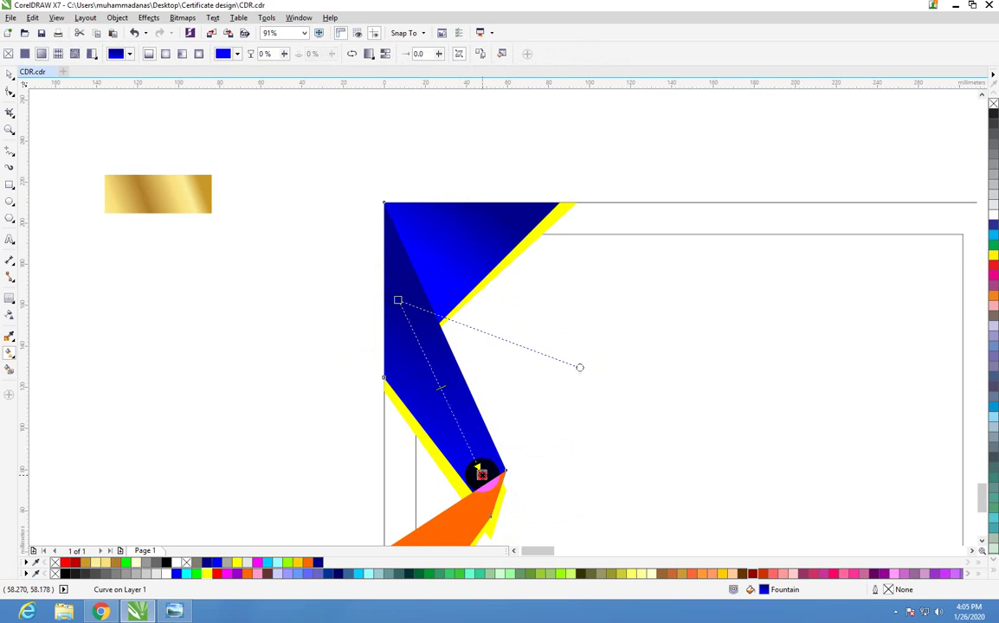
- Copy the blue fountain fill onto the lower orange fold and redirect its gradient
{"action": "scroll", "coordinate": [492, 476], "scroll_direction": "down", "scroll_amount": 3}
{"action": "left_click_drag", "start_coordinate": [464, 257], "coordinate": [773, 450]}
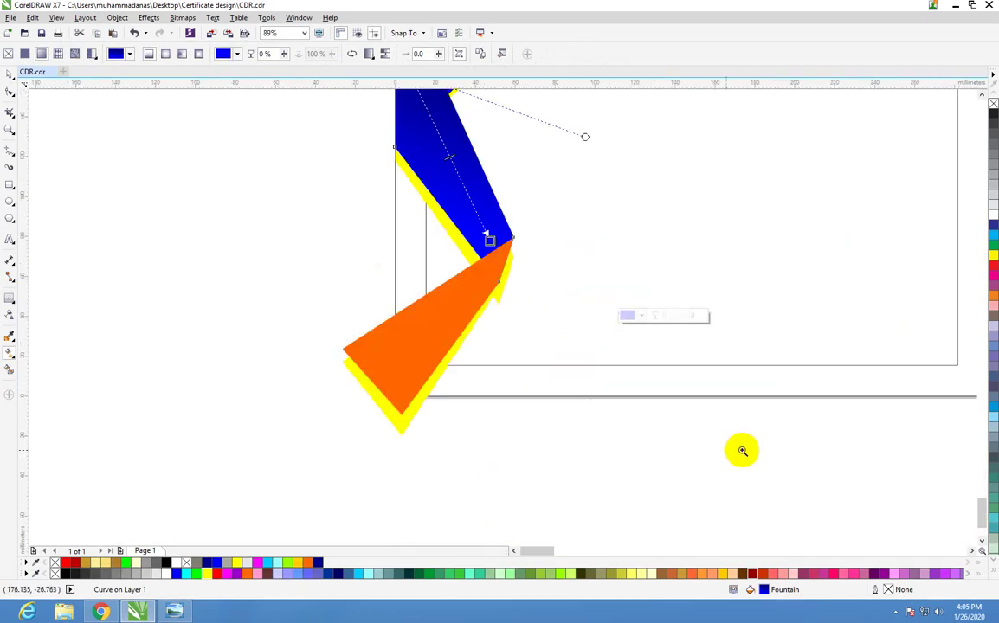
{"action": "left_click", "coordinate": [9, 74]}
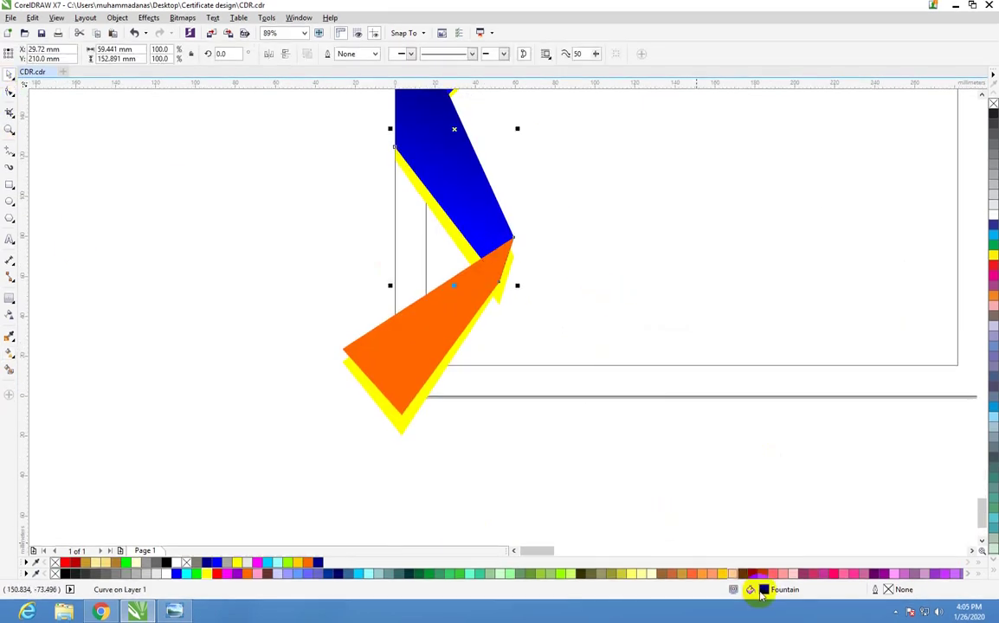
{"action": "left_click_drag", "start_coordinate": [764, 594], "coordinate": [407, 350]}
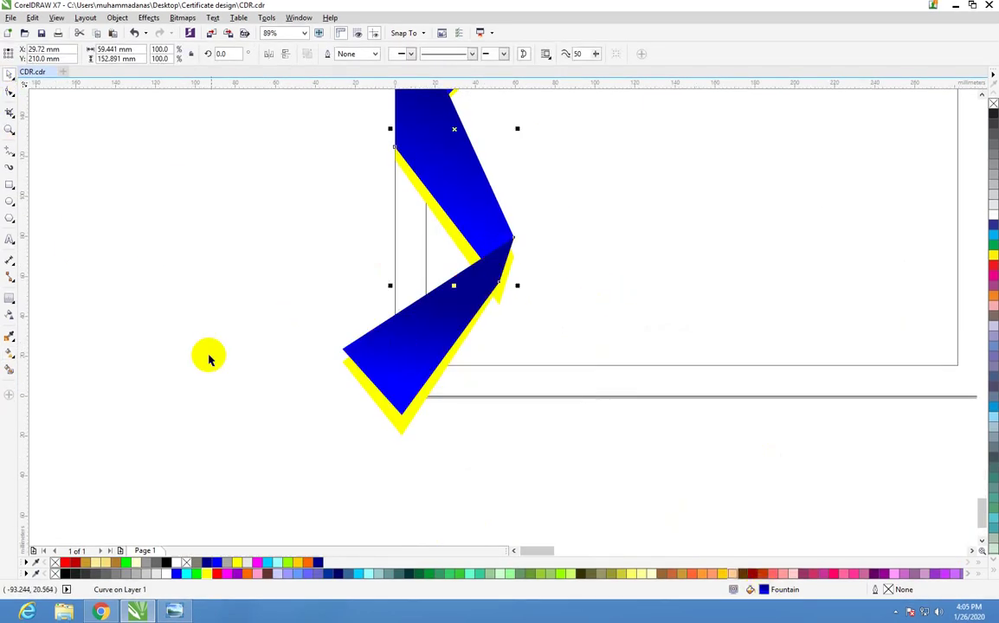
{"action": "left_click", "coordinate": [362, 368]}
{"action": "key", "text": "g"}
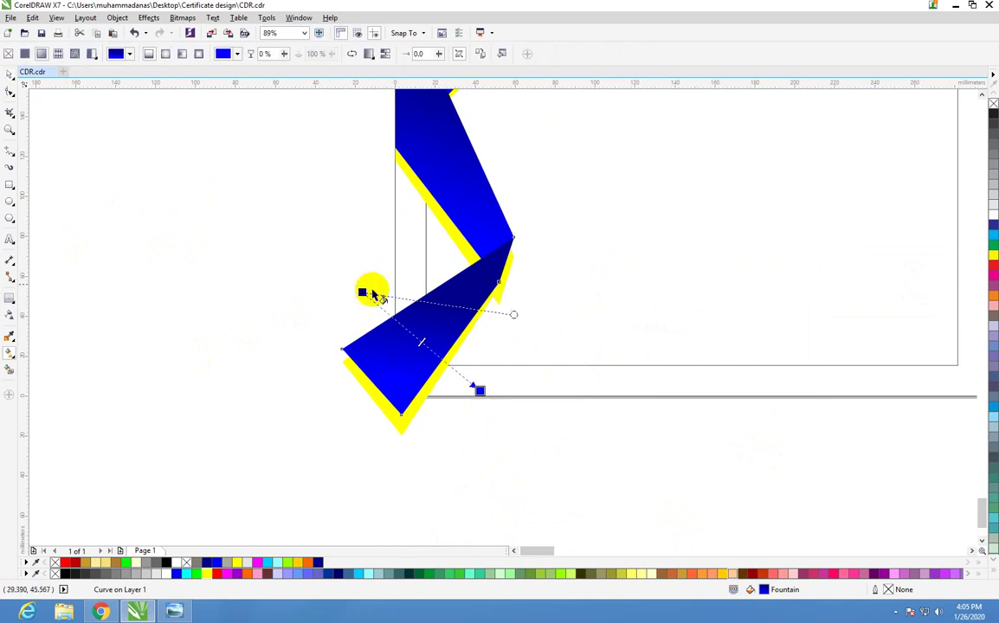
{"action": "left_click_drag", "start_coordinate": [361, 289], "coordinate": [489, 278]}
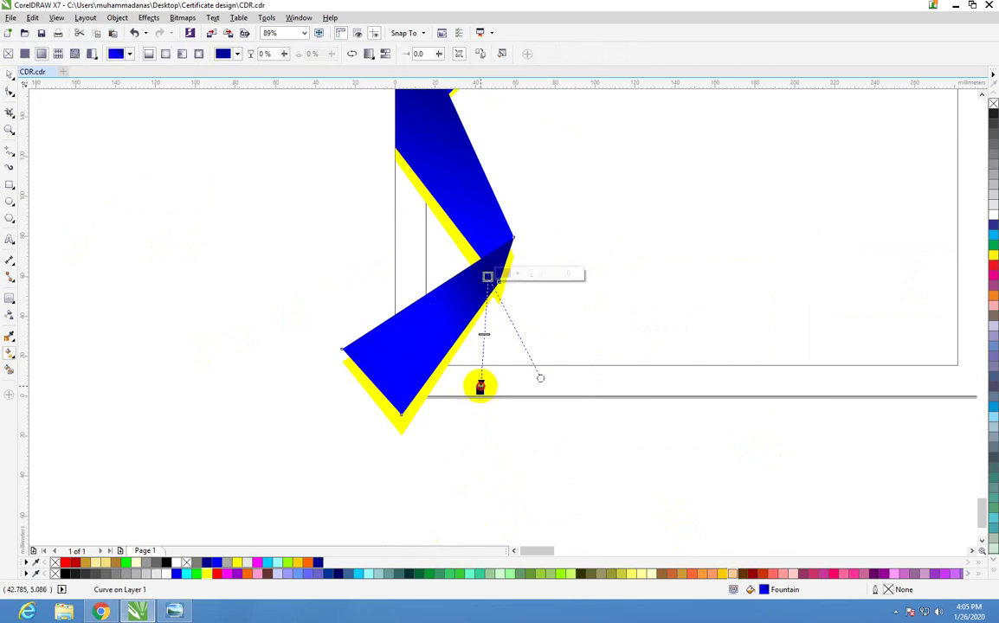
{"action": "left_click_drag", "start_coordinate": [479, 388], "coordinate": [467, 403]}
{"action": "left_click_drag", "start_coordinate": [401, 376], "coordinate": [487, 284]}
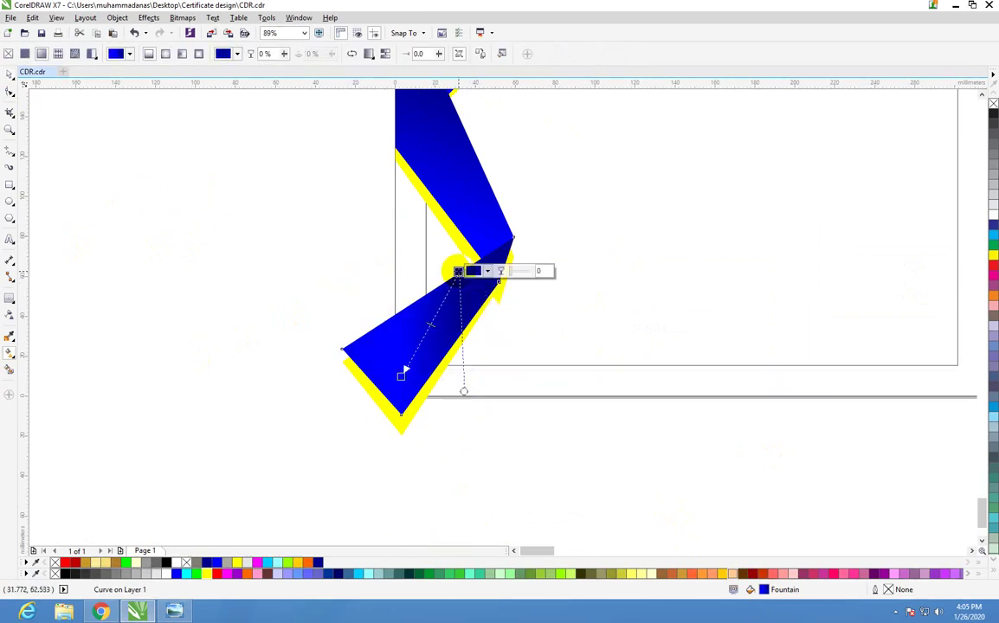
{"action": "left_click", "coordinate": [9, 74]}
- Copy the gold swatch's gradient onto the yellow edges behind the triangle and band
{"action": "scroll", "coordinate": [315, 182], "scroll_direction": "down", "scroll_amount": 3}
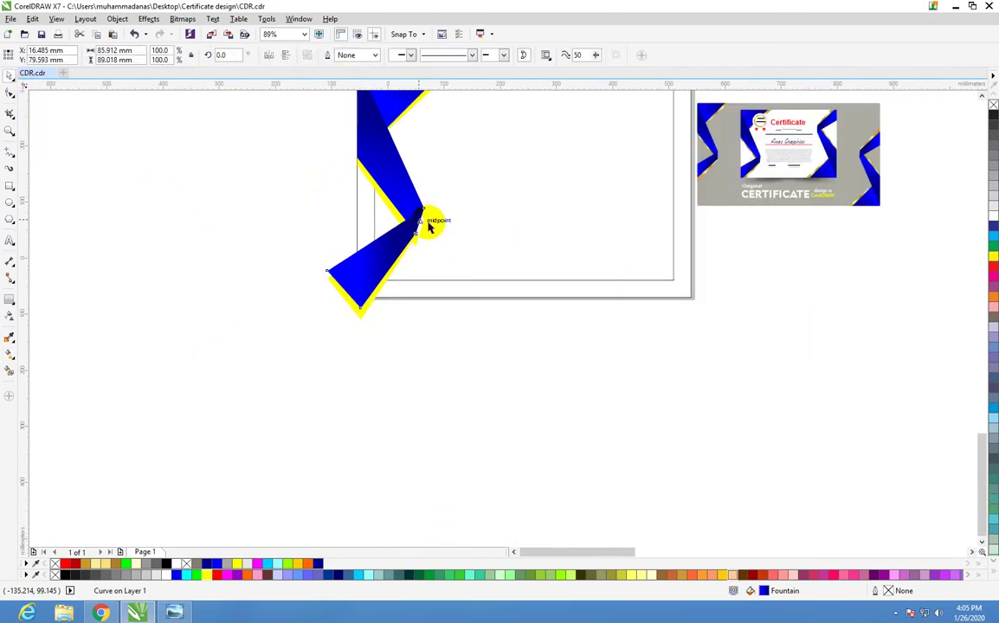
{"action": "scroll", "coordinate": [301, 183], "scroll_direction": "down", "scroll_amount": 2}
{"action": "left_click_drag", "start_coordinate": [286, 107], "coordinate": [528, 261]}
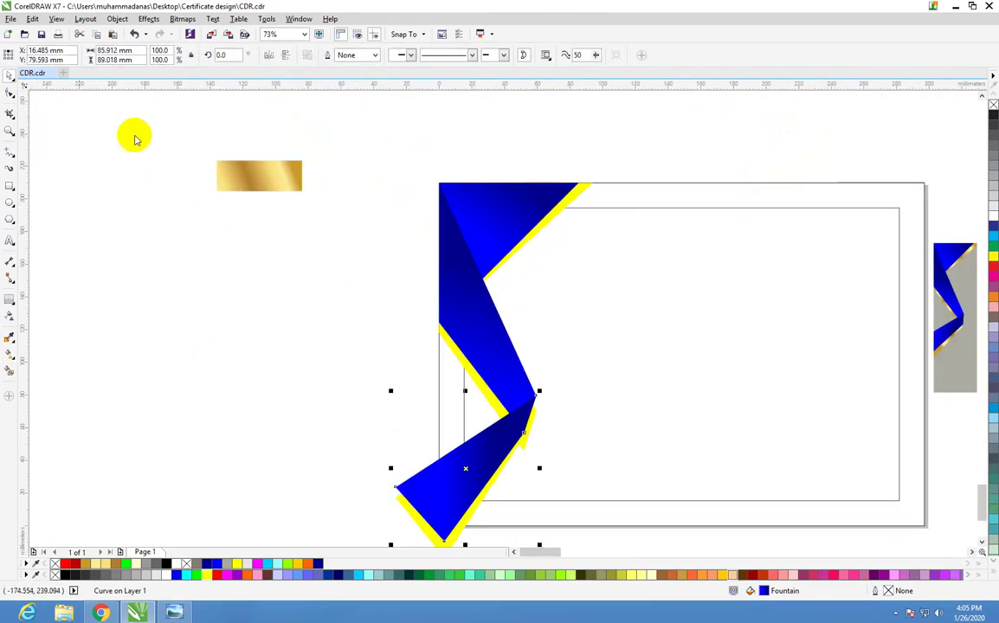
{"action": "left_click", "coordinate": [8, 73]}
{"action": "left_click_drag", "start_coordinate": [238, 175], "coordinate": [324, 181]}
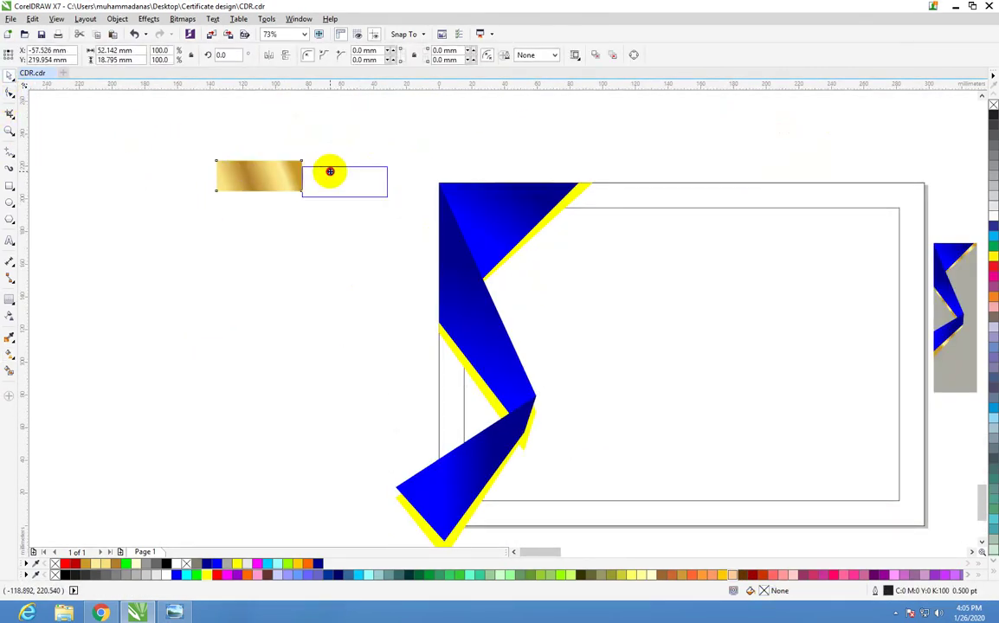
{"action": "left_click_drag", "start_coordinate": [245, 141], "coordinate": [5, 128]}
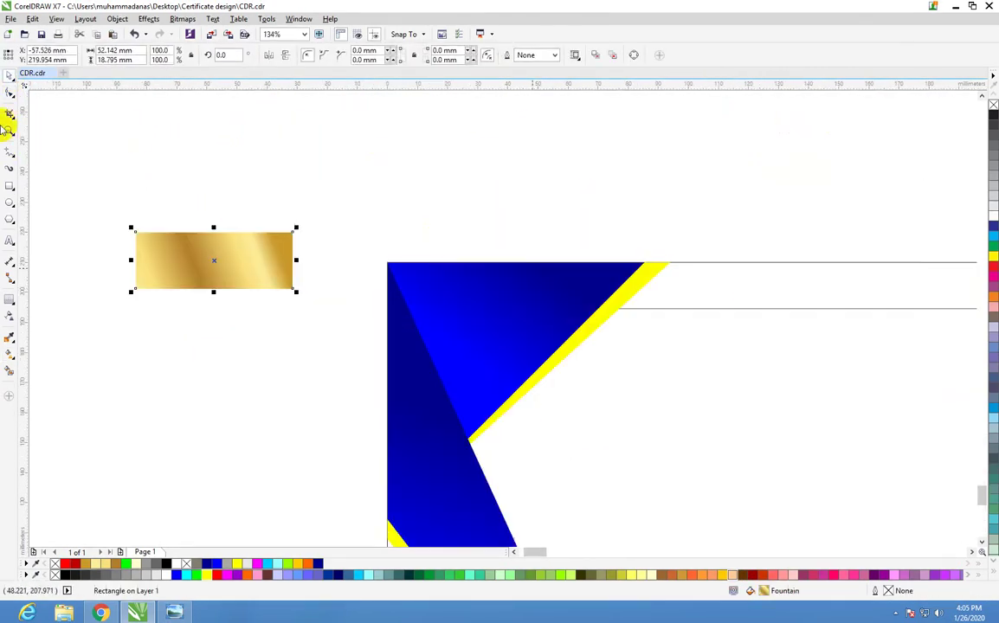
{"action": "left_click", "coordinate": [9, 76]}
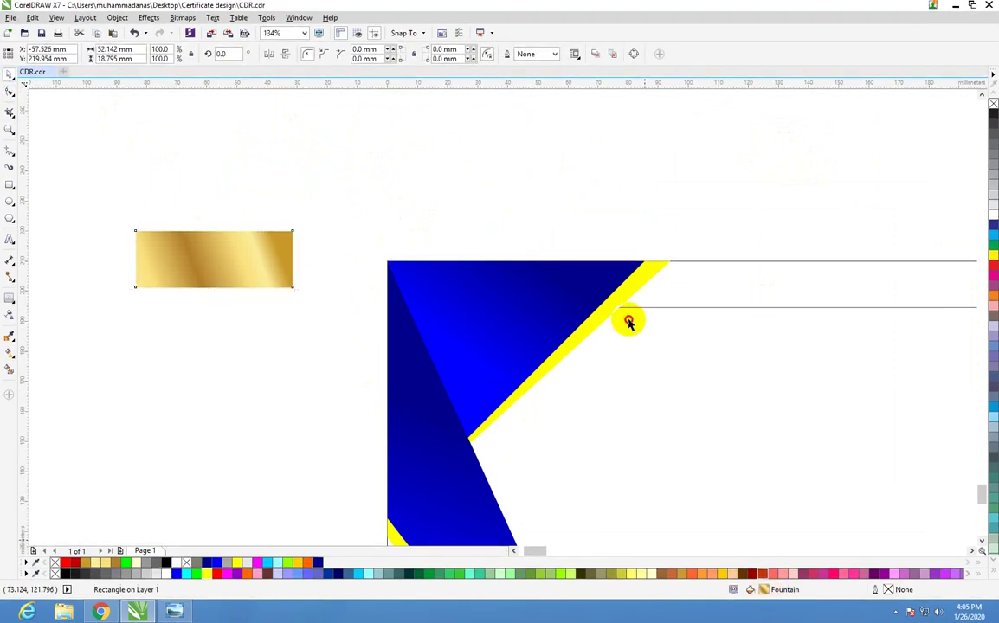
{"action": "left_click", "coordinate": [629, 322]}
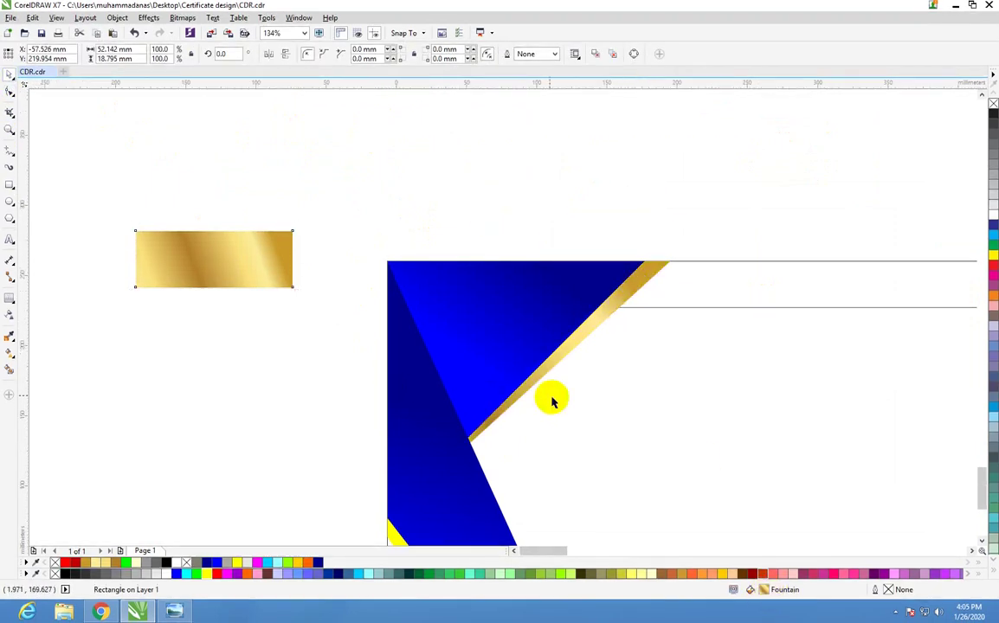
{"action": "scroll", "coordinate": [519, 420], "scroll_direction": "down", "scroll_amount": 2}
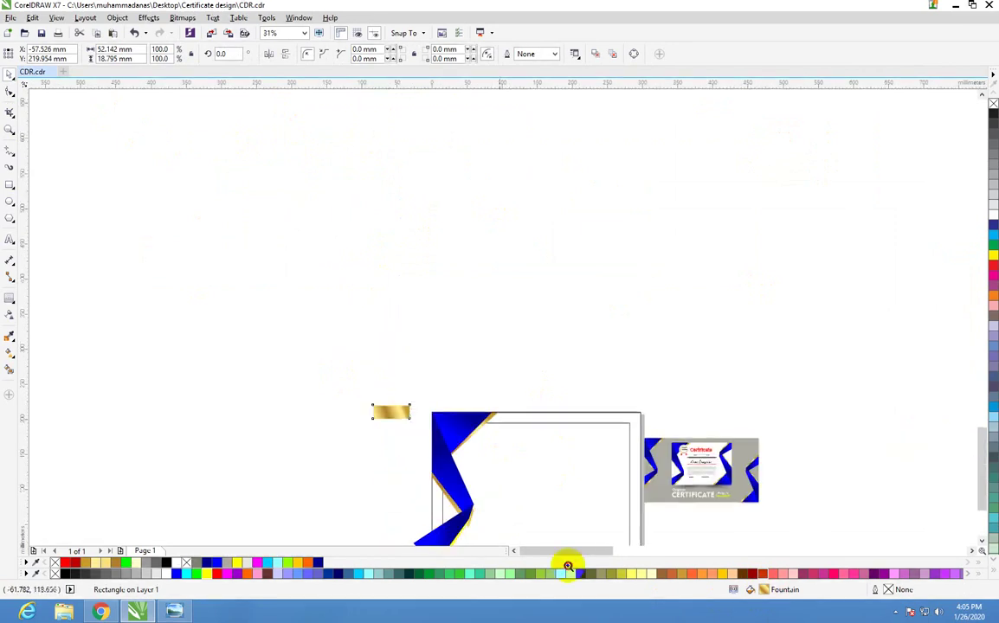
{"action": "scroll", "coordinate": [543, 550], "scroll_direction": "up", "scroll_amount": 2}
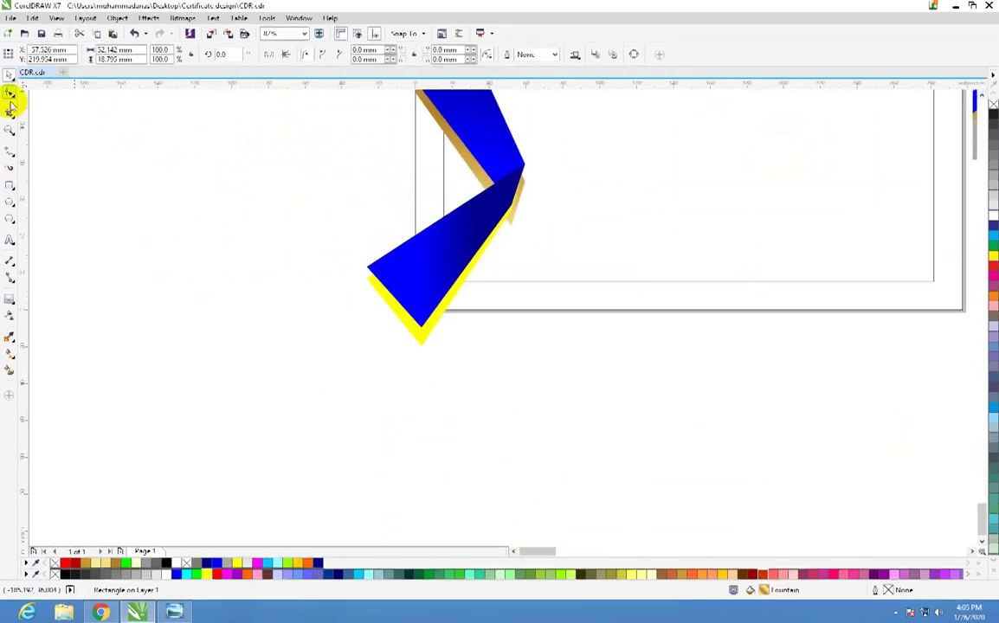
- Run the gold gradient along the stripe edging the upper ribbon
{"action": "left_click", "coordinate": [516, 204]}
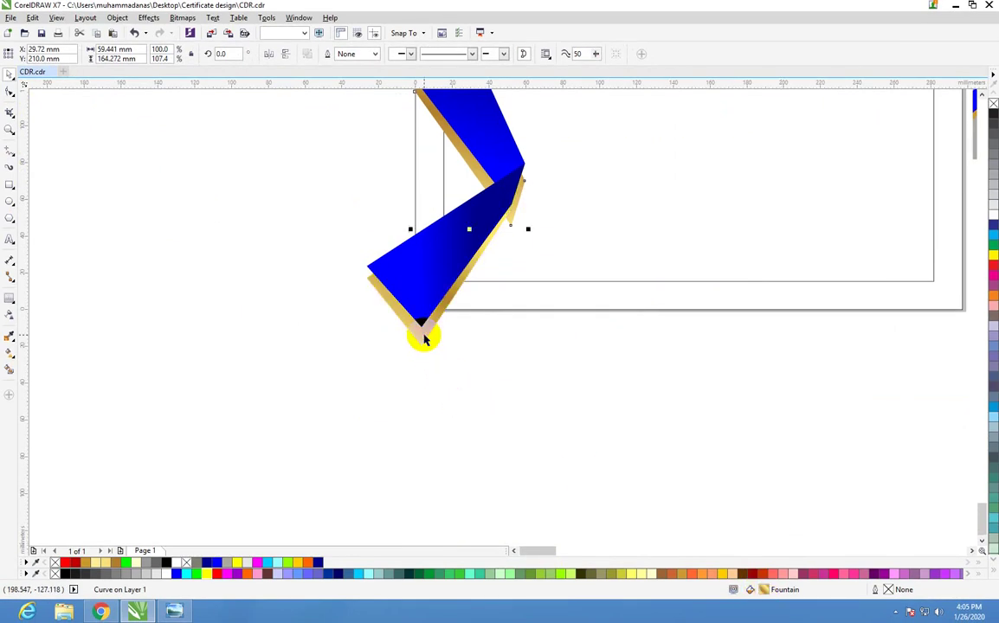
{"action": "scroll", "coordinate": [429, 349], "scroll_direction": "down", "scroll_amount": 5}
{"action": "scroll", "coordinate": [503, 173], "scroll_direction": "up", "scroll_amount": 3}
{"action": "left_click", "coordinate": [9, 74]}
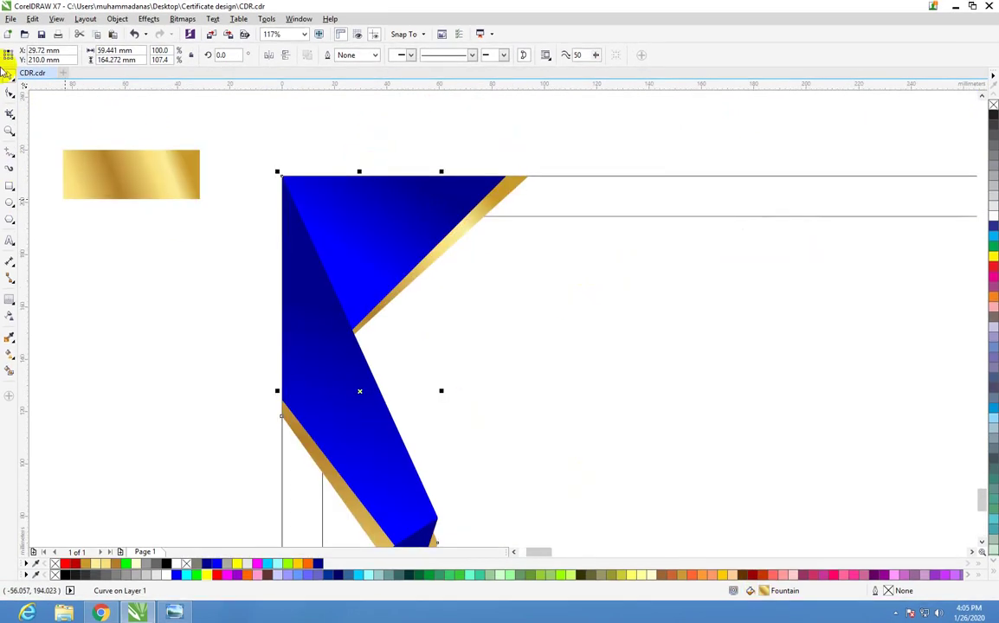
{"action": "key", "text": "Escape"}
{"action": "left_click", "coordinate": [511, 196]}
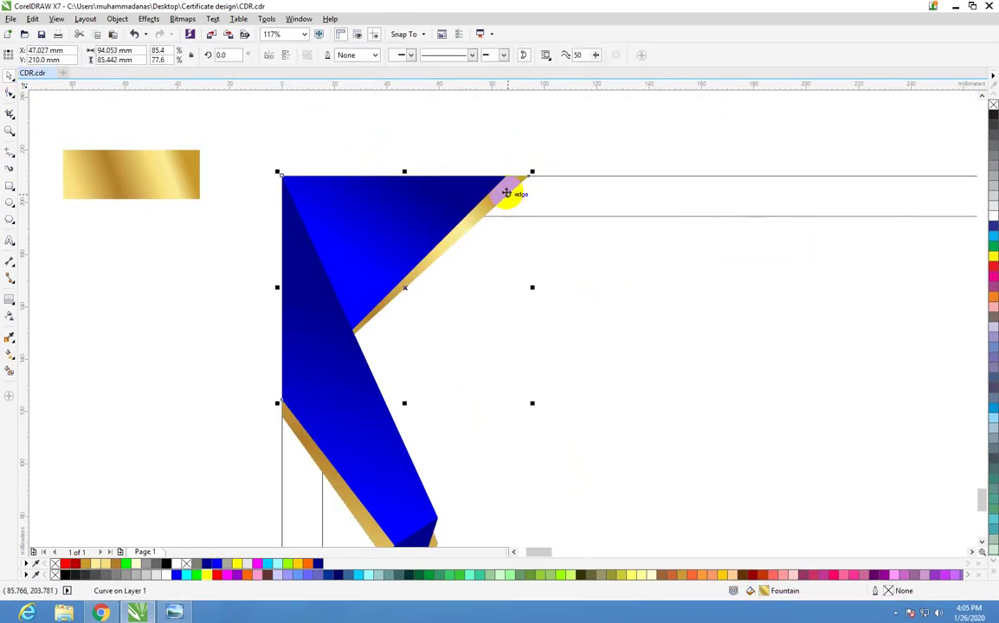
{"action": "key", "text": "g"}
{"action": "left_click_drag", "start_coordinate": [251, 435], "coordinate": [386, 297]}
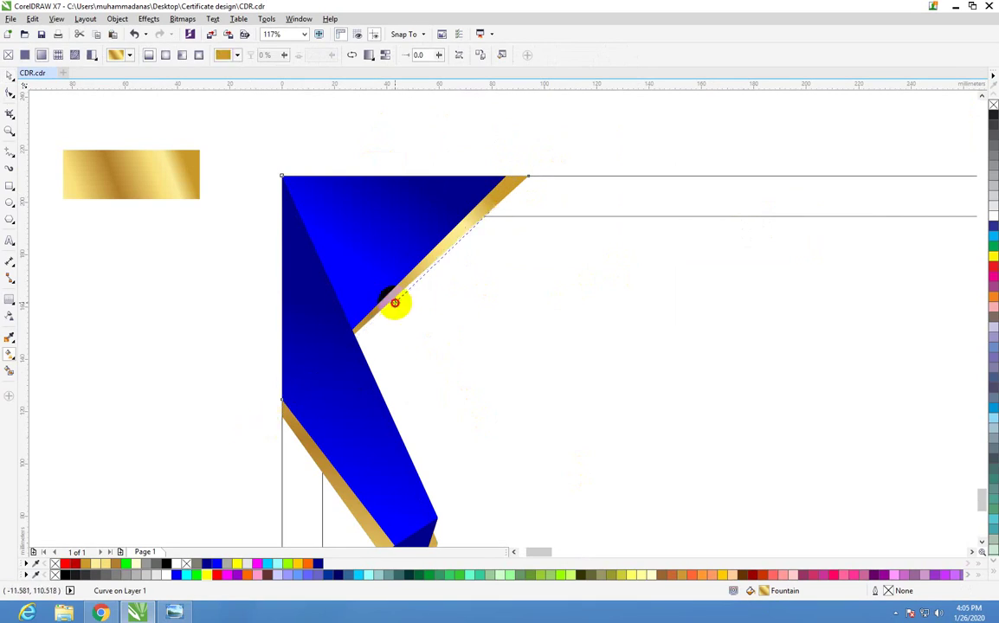
{"action": "mouse_move", "coordinate": [497, 203]}
{"action": "left_mouse_down"}
{"action": "mouse_move", "coordinate": [492, 195]}
{"action": "mouse_move", "coordinate": [505, 186]}
{"action": "left_mouse_up"}
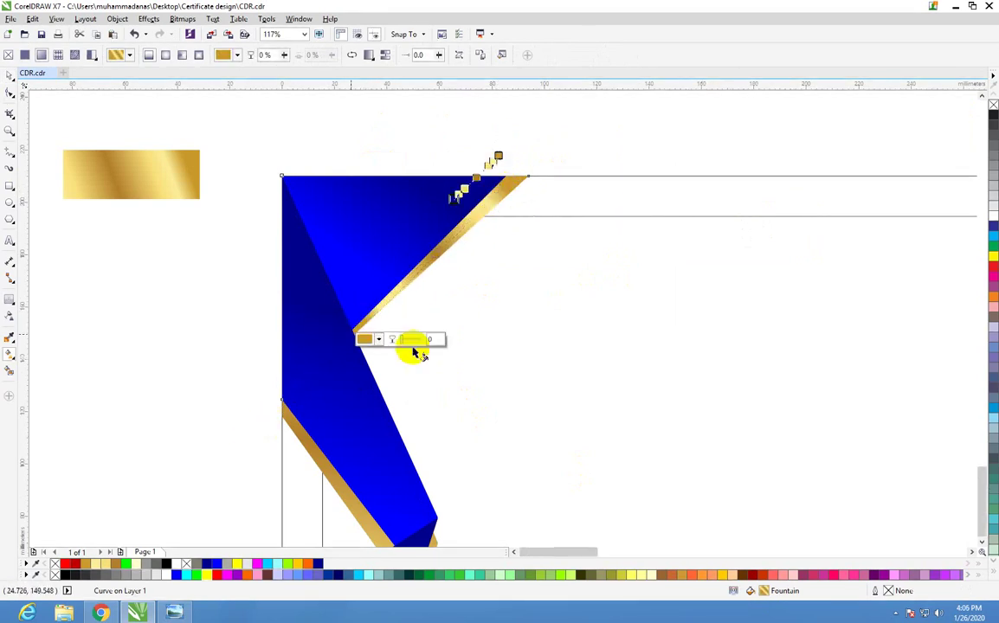
{"action": "scroll", "coordinate": [413, 345], "scroll_direction": "down", "scroll_amount": 3}
{"action": "scroll", "coordinate": [97, 192], "scroll_direction": "up", "scroll_amount": 3}
- Lay the gold gradient along the middle stripe under the band
{"action": "left_click", "coordinate": [10, 76]}
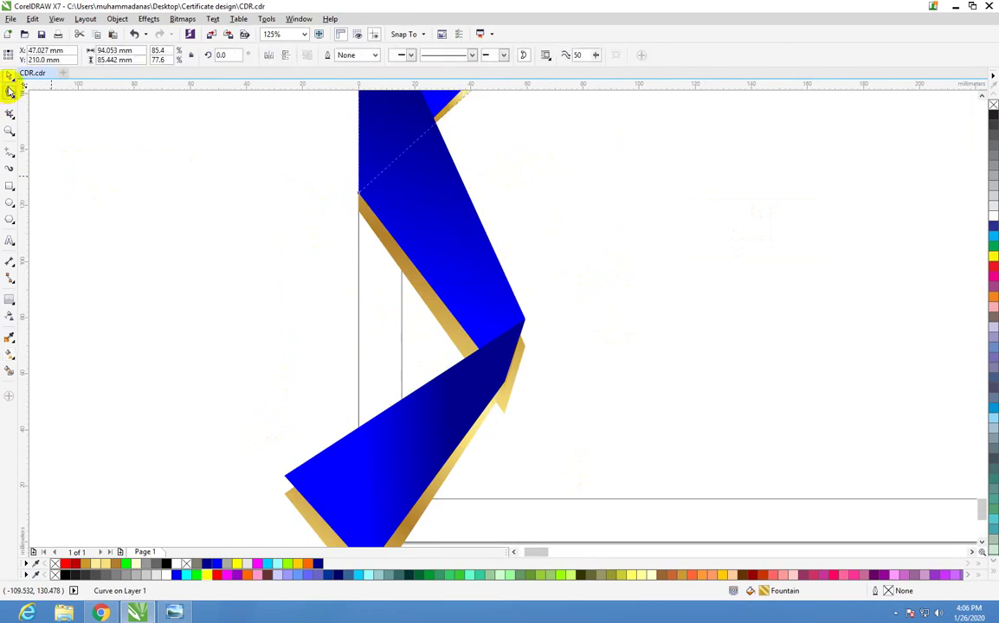
{"action": "key", "text": "g"}
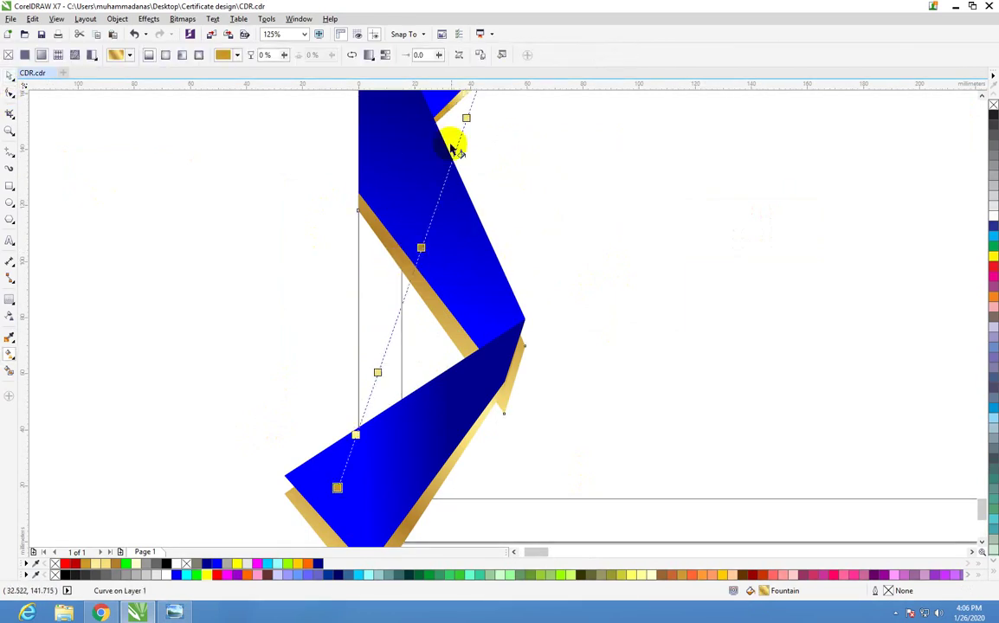
{"action": "left_click_drag", "start_coordinate": [334, 485], "coordinate": [576, 362]}
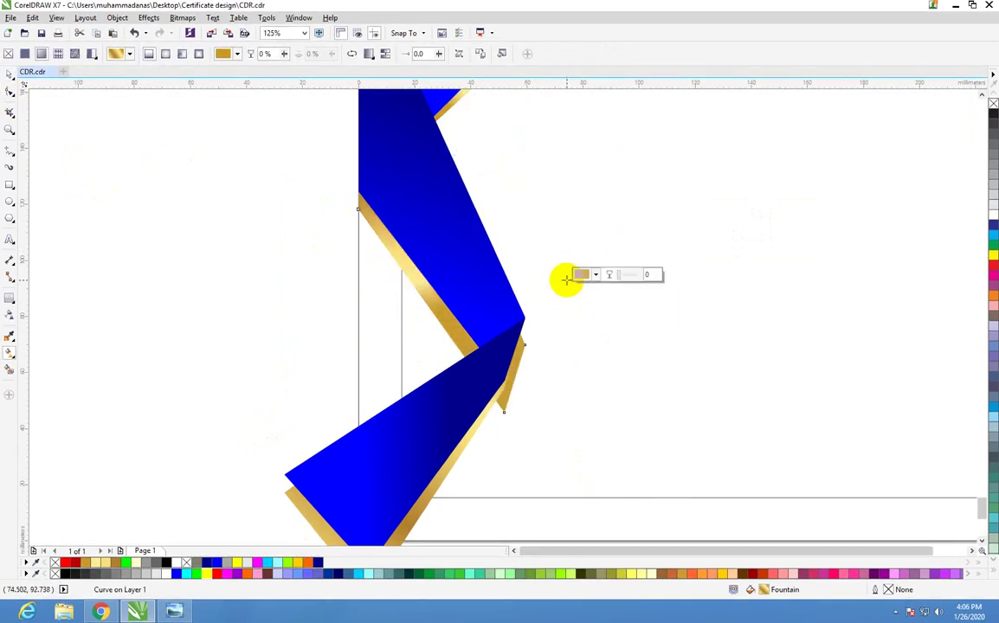
{"action": "scroll", "coordinate": [569, 279], "scroll_direction": "down", "scroll_amount": 2}
{"action": "left_click_drag", "start_coordinate": [538, 145], "coordinate": [483, 256]}
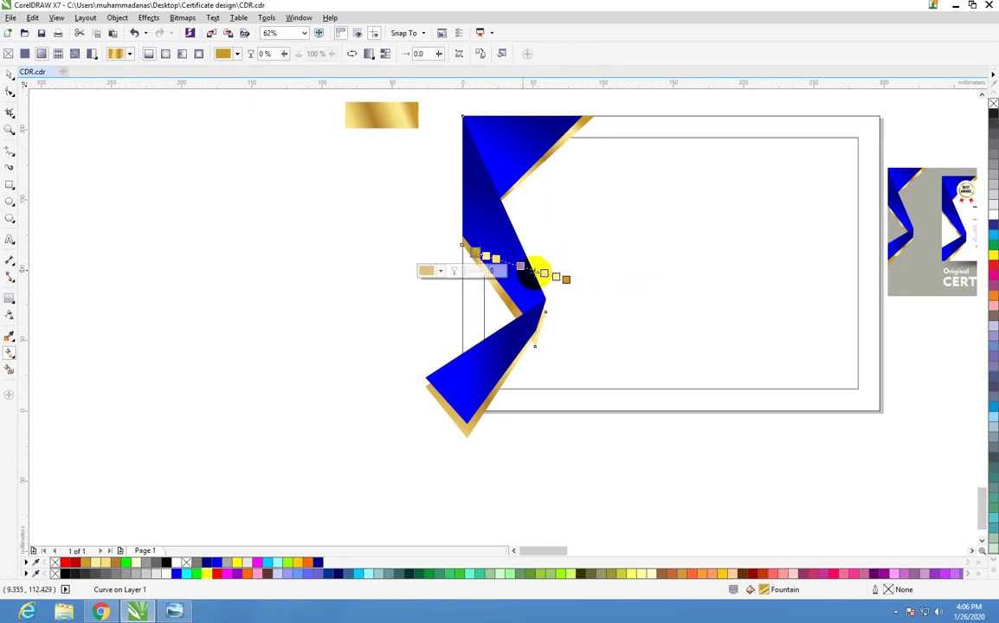
{"action": "left_click_drag", "start_coordinate": [566, 278], "coordinate": [520, 312]}
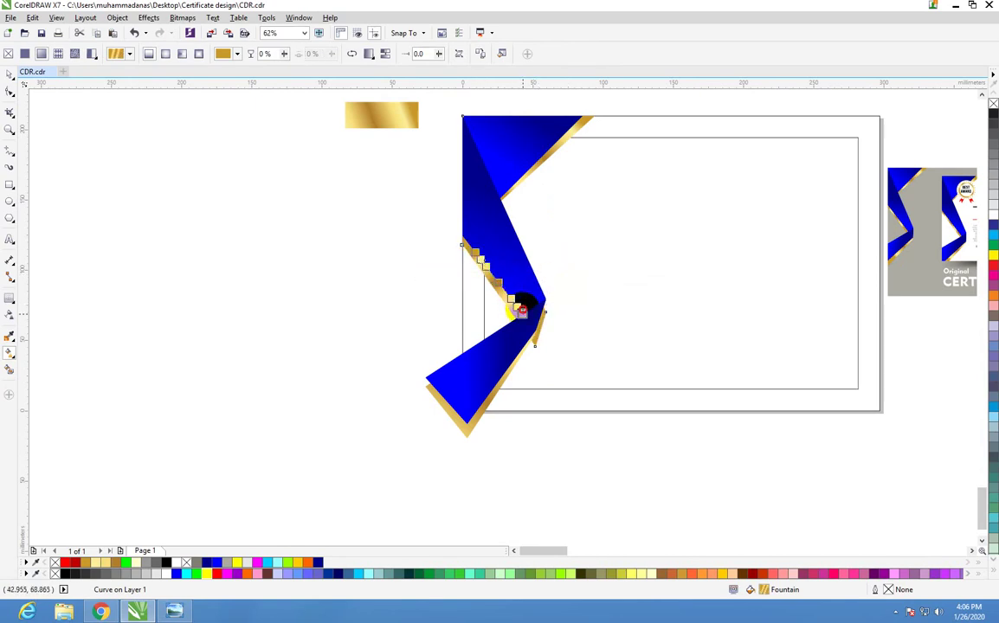
- Align the gold gradient along the lower fold's stripe, magnifying it to refine
{"action": "left_click", "coordinate": [10, 73]}
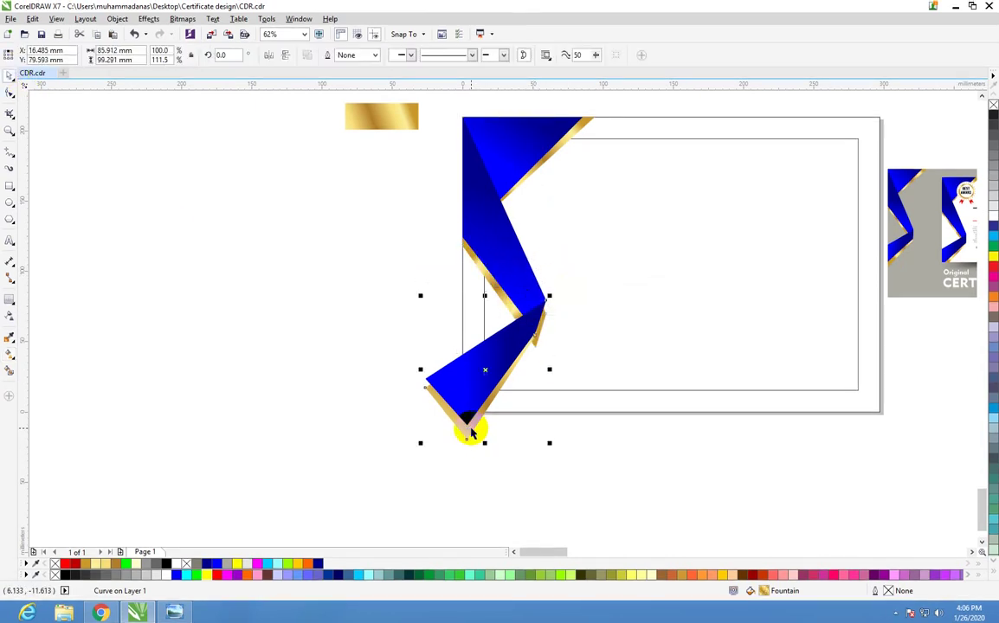
{"action": "key", "text": "g"}
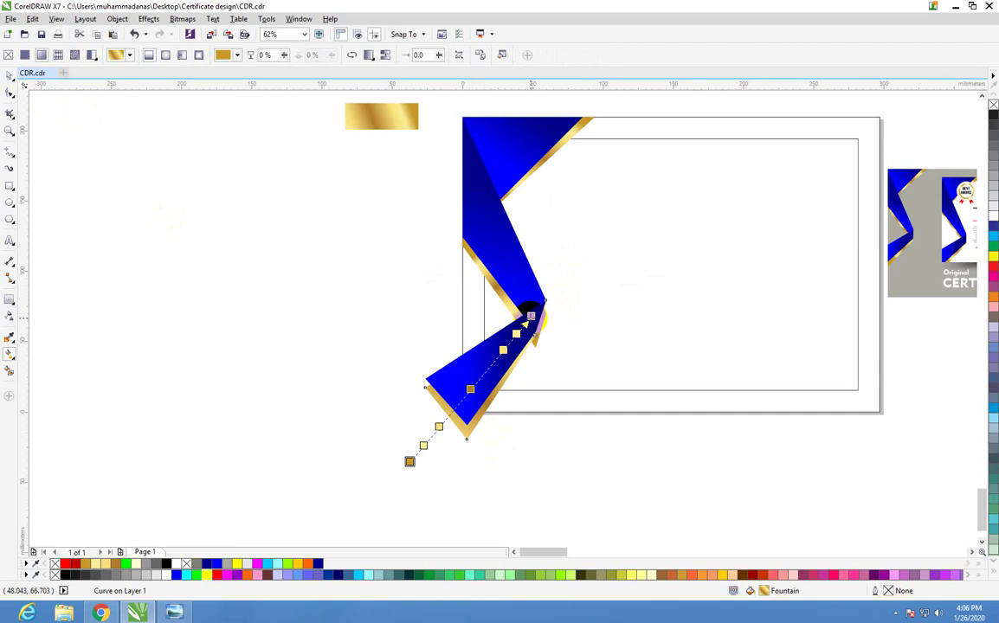
{"action": "left_click_drag", "start_coordinate": [531, 316], "coordinate": [528, 339]}
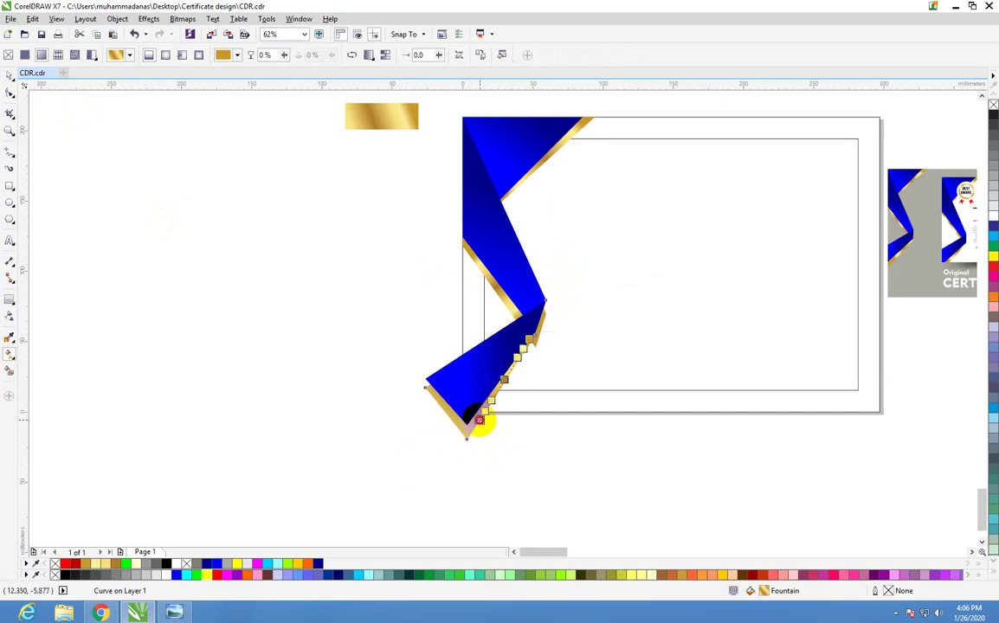
{"action": "key", "text": "z"}
{"action": "left_click_drag", "start_coordinate": [391, 240], "coordinate": [734, 438]}
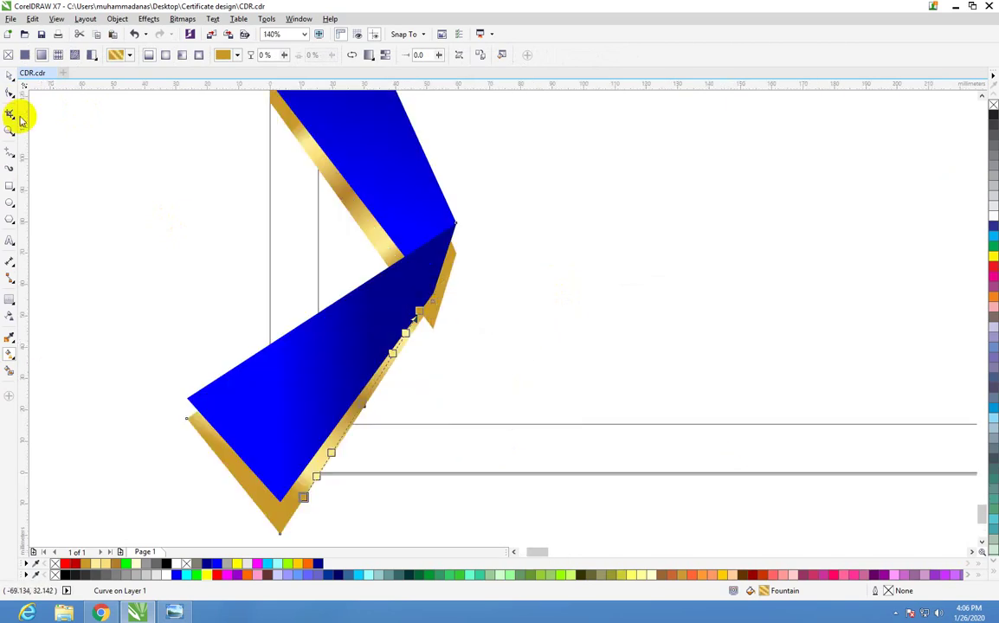
{"action": "left_click", "coordinate": [10, 75]}
{"action": "left_click", "coordinate": [368, 268]}
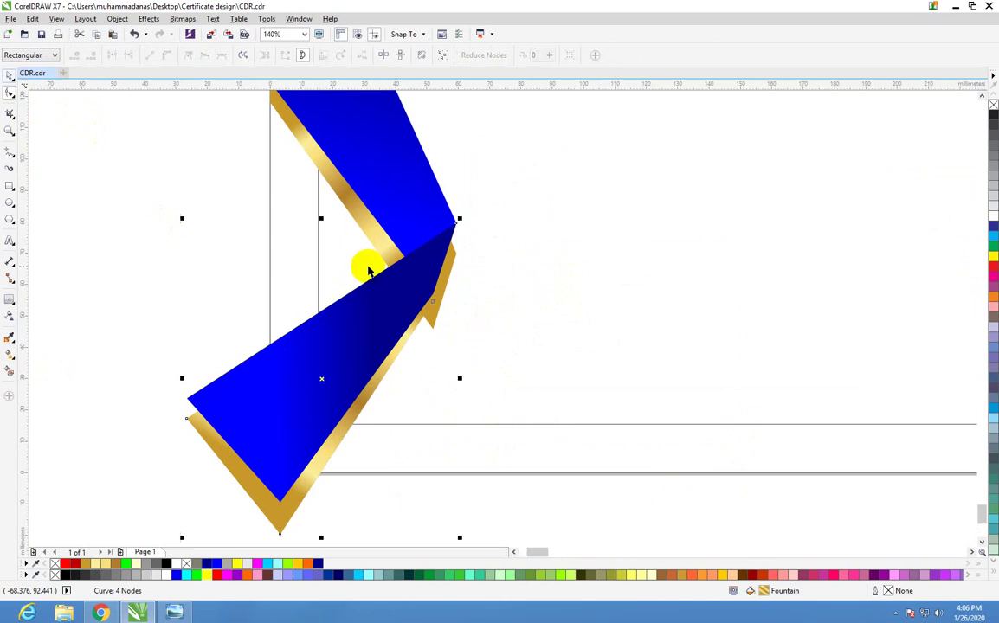
{"action": "key", "text": "g"}
{"action": "left_click_drag", "start_coordinate": [432, 280], "coordinate": [419, 312]}
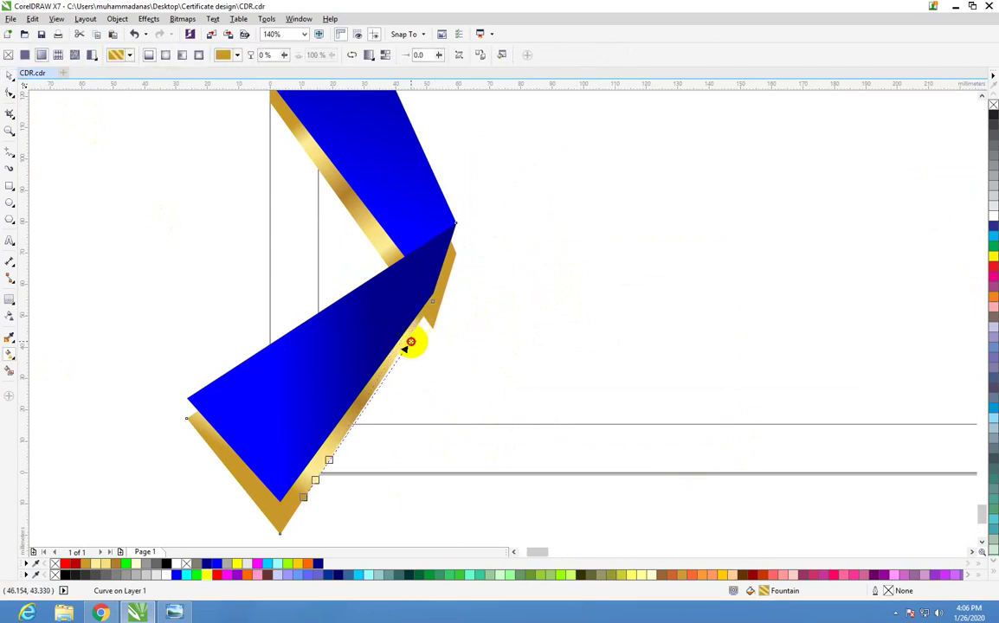
{"action": "left_click", "coordinate": [9, 75]}
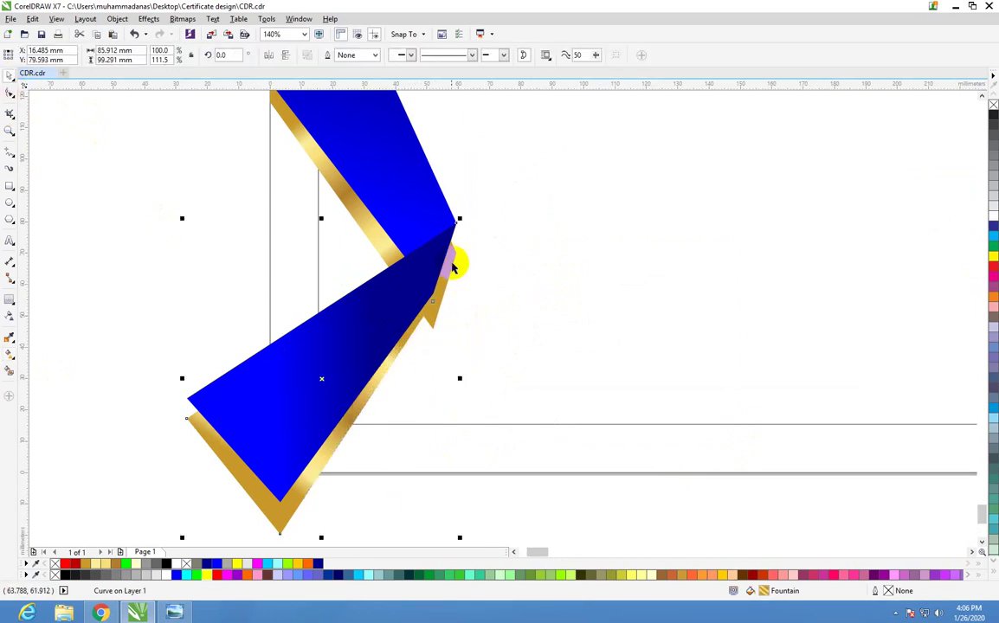
{"action": "scroll", "coordinate": [453, 264], "scroll_direction": "down", "scroll_amount": 2}
{"action": "scroll", "coordinate": [327, 182], "scroll_direction": "down", "scroll_amount": 2}
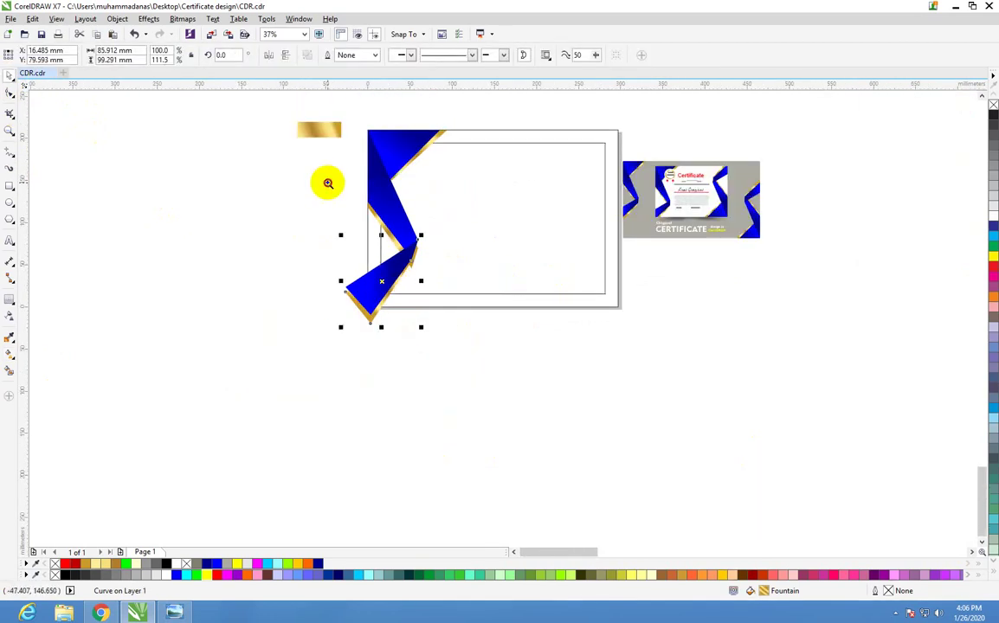
{"action": "scroll", "coordinate": [549, 348], "scroll_direction": "up", "scroll_amount": 4}
- Snap the middle blue piece's top and inner corner nodes onto the fold intersection
{"action": "left_click", "coordinate": [10, 92]}
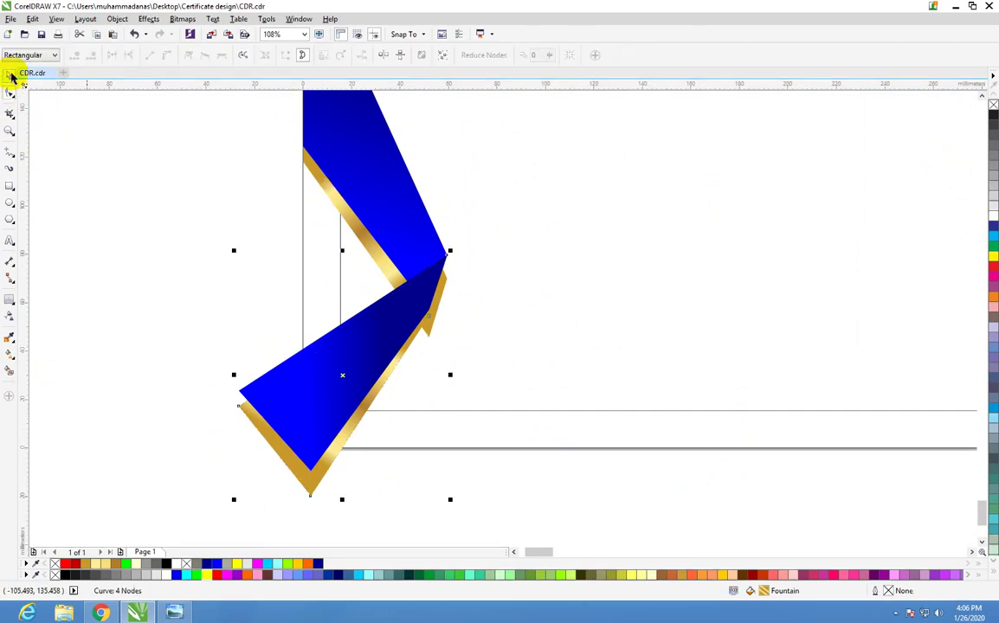
{"action": "left_click", "coordinate": [443, 283]}
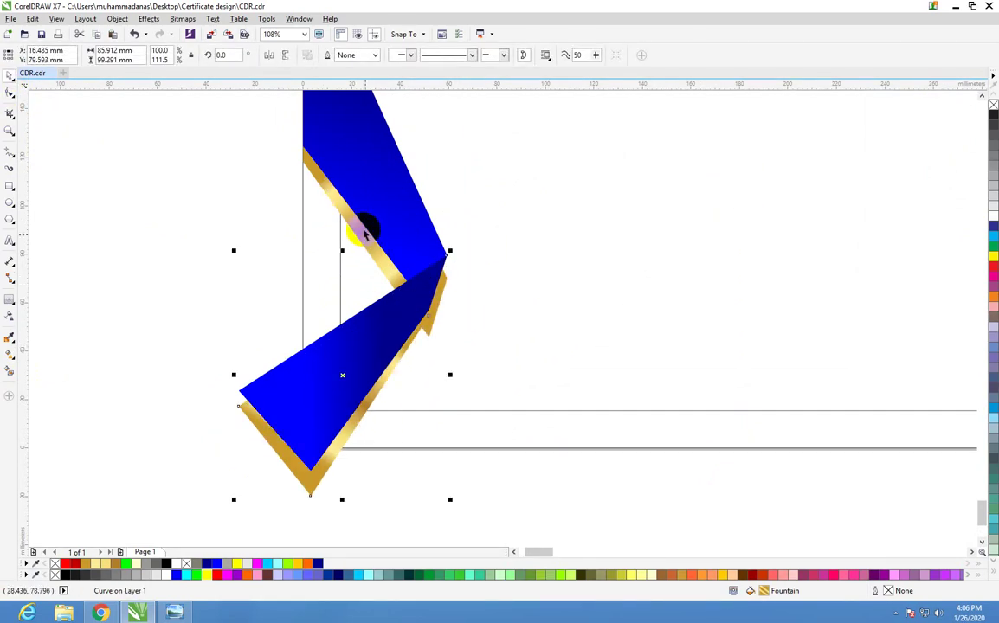
{"action": "left_click", "coordinate": [362, 256]}
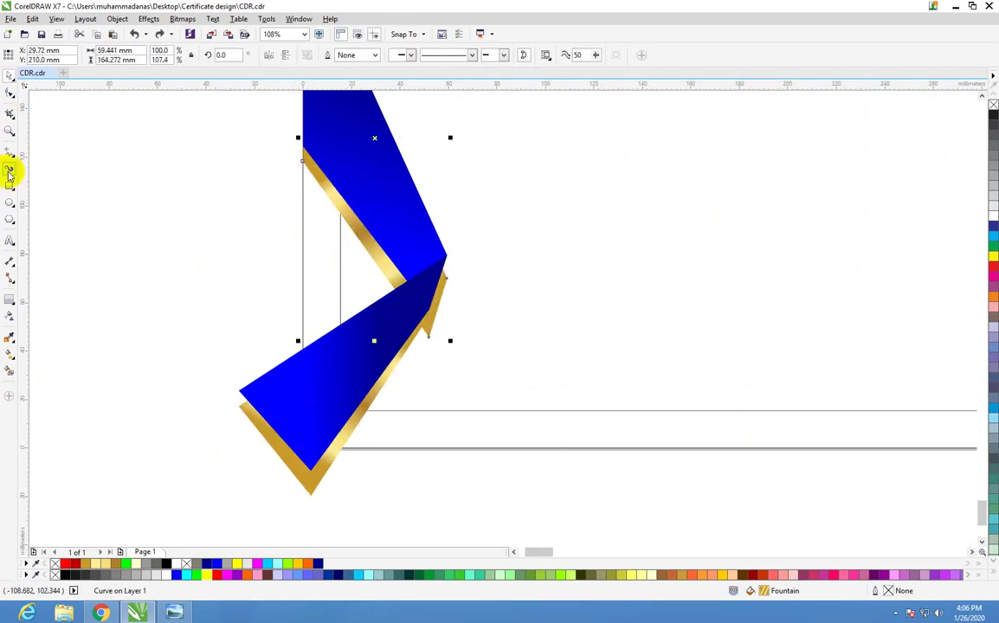
{"action": "left_click", "coordinate": [9, 92]}
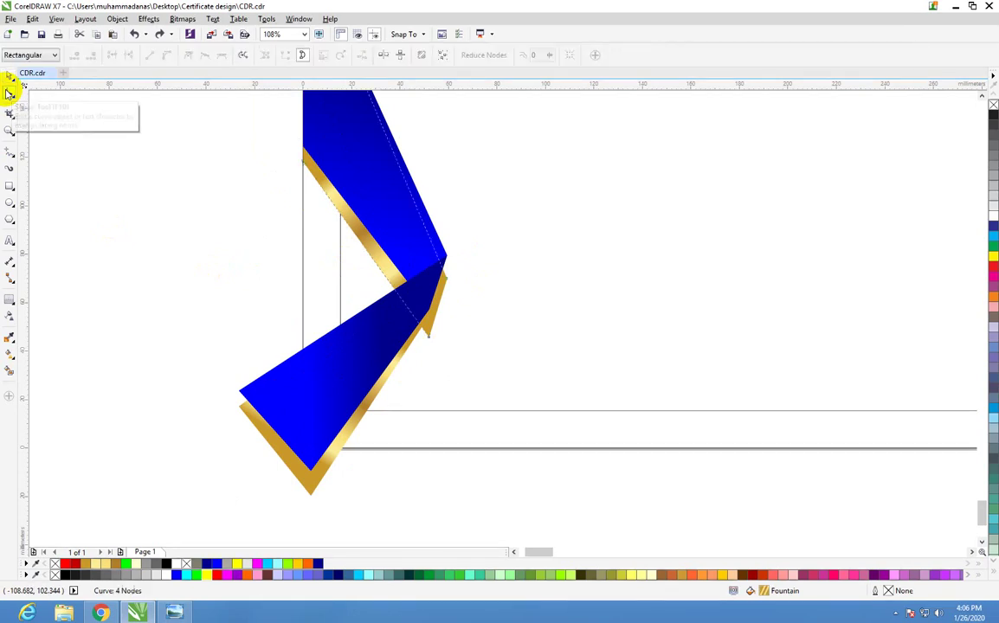
{"action": "left_click", "coordinate": [442, 274]}
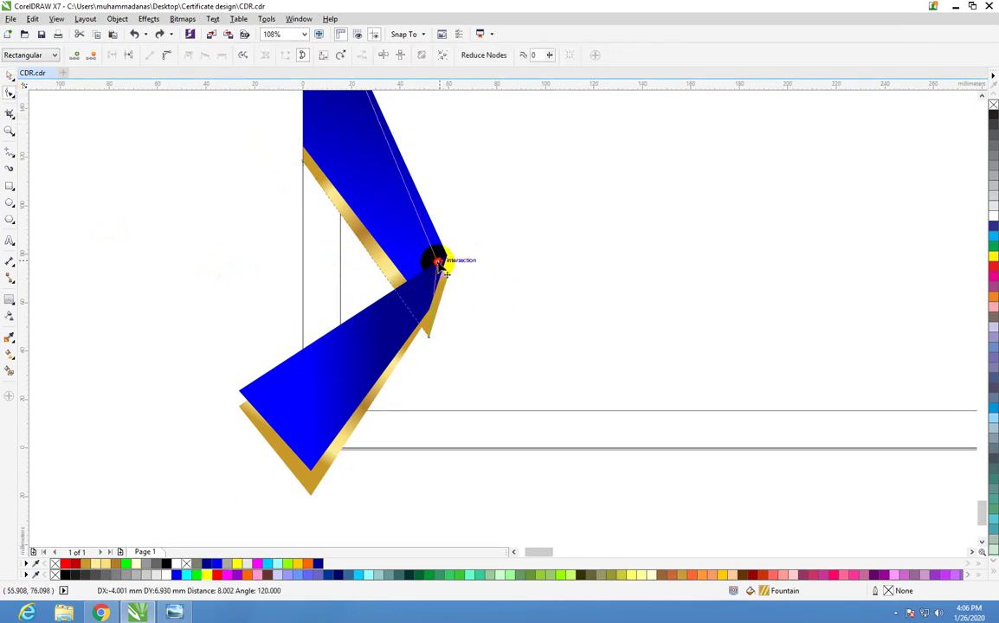
{"action": "left_click_drag", "start_coordinate": [439, 263], "coordinate": [437, 261]}
{"action": "left_click_drag", "start_coordinate": [429, 339], "coordinate": [421, 322]}
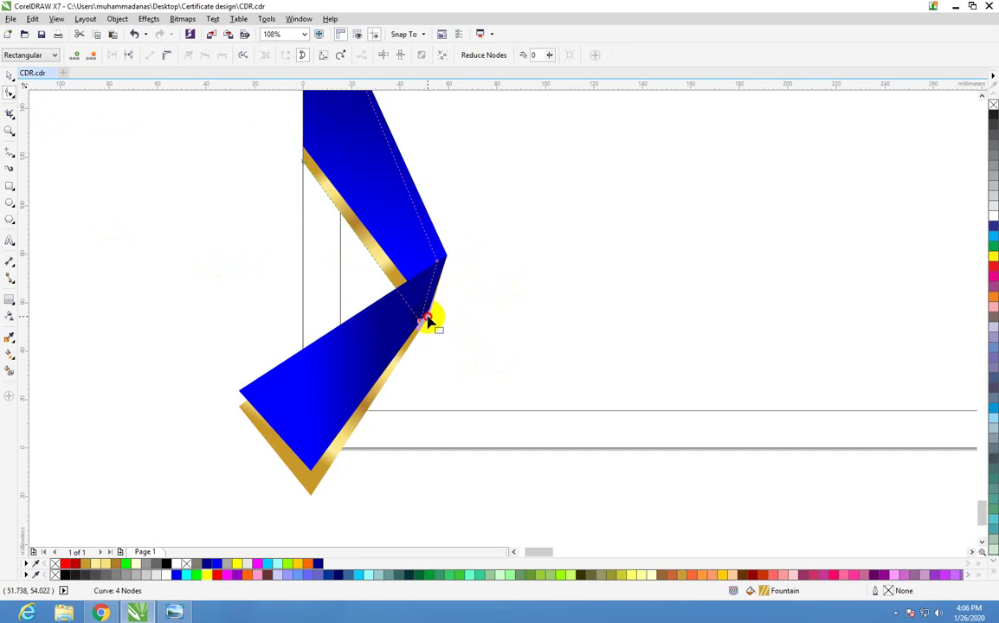
{"action": "left_click_drag", "start_coordinate": [430, 321], "coordinate": [428, 314]}
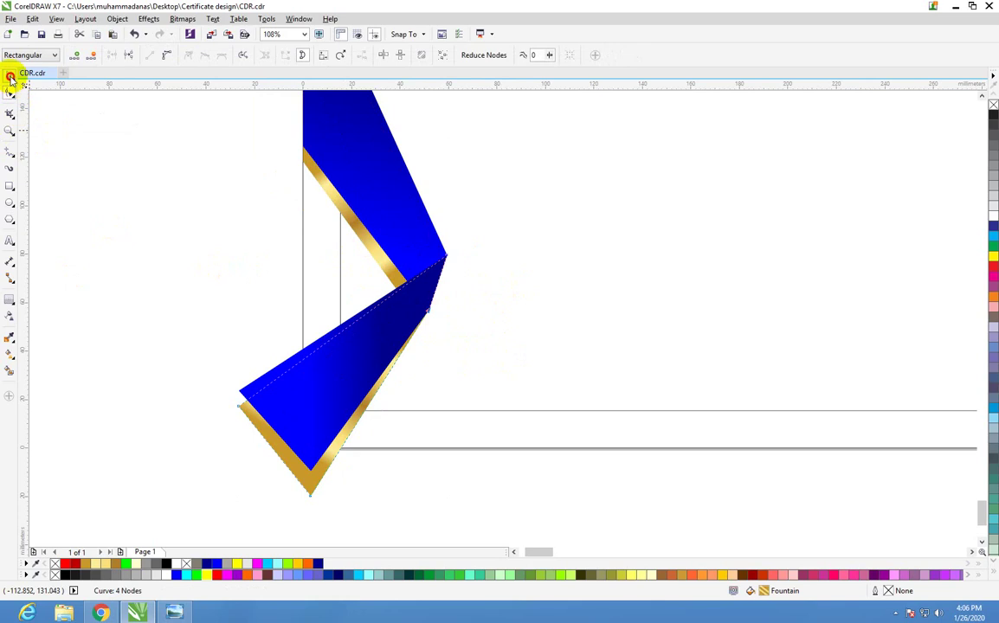
{"action": "left_click", "coordinate": [10, 78]}
{"action": "scroll", "coordinate": [424, 234], "scroll_direction": "down", "scroll_amount": 3}
{"action": "scroll", "coordinate": [448, 218], "scroll_direction": "up", "scroll_amount": 1}
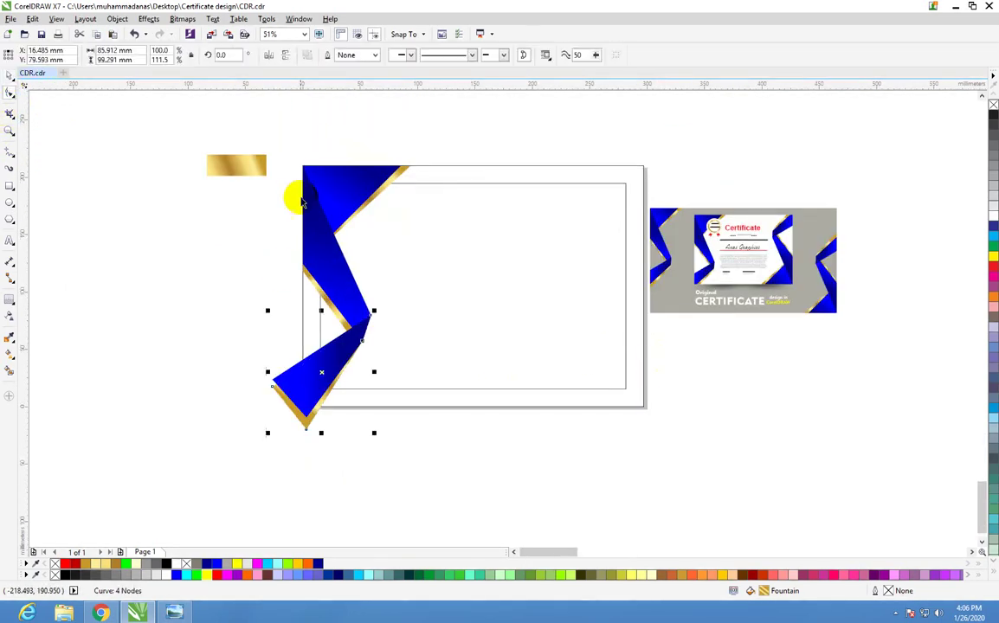
- Group the six ribbon pieces and place a copy, flipped both ways, on the right page edge
{"action": "left_click_drag", "start_coordinate": [278, 135], "coordinate": [434, 450]}
{"action": "left_click_drag", "start_coordinate": [248, 127], "coordinate": [475, 473]}
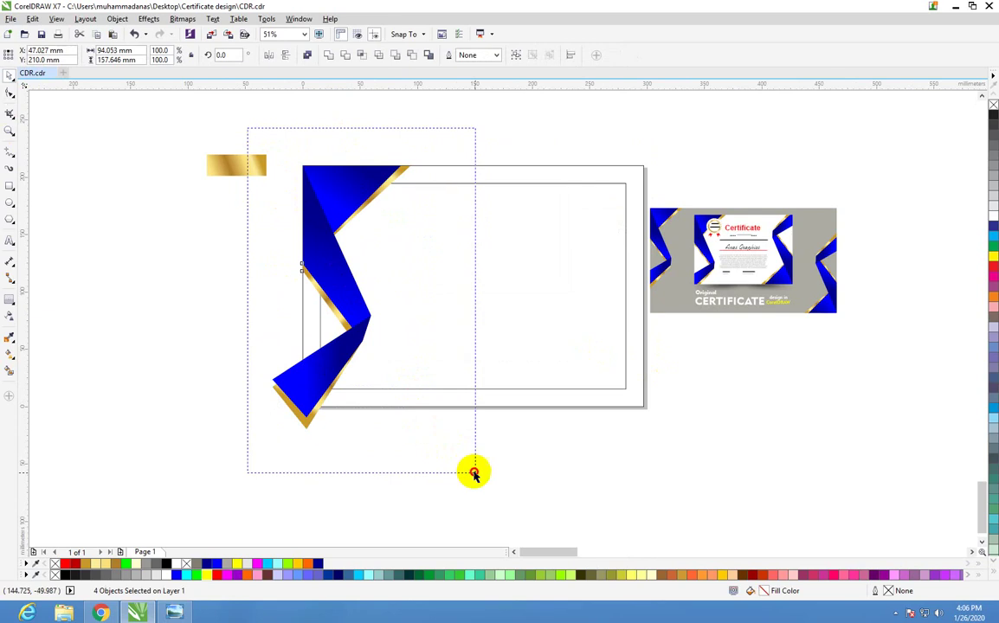
{"action": "left_click", "coordinate": [512, 56]}
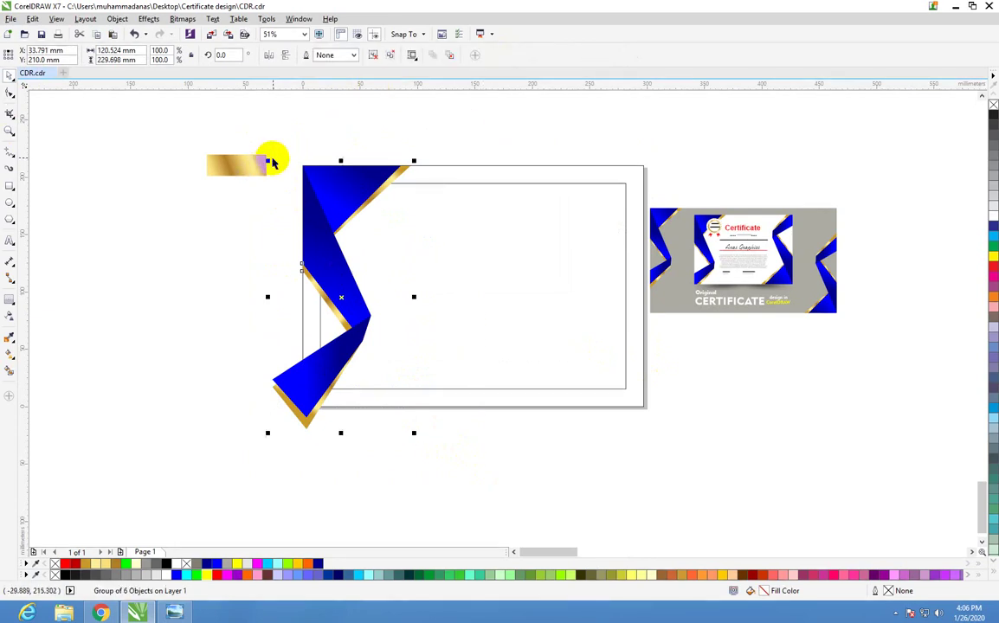
{"action": "left_click_drag", "start_coordinate": [318, 209], "coordinate": [447, 184]}
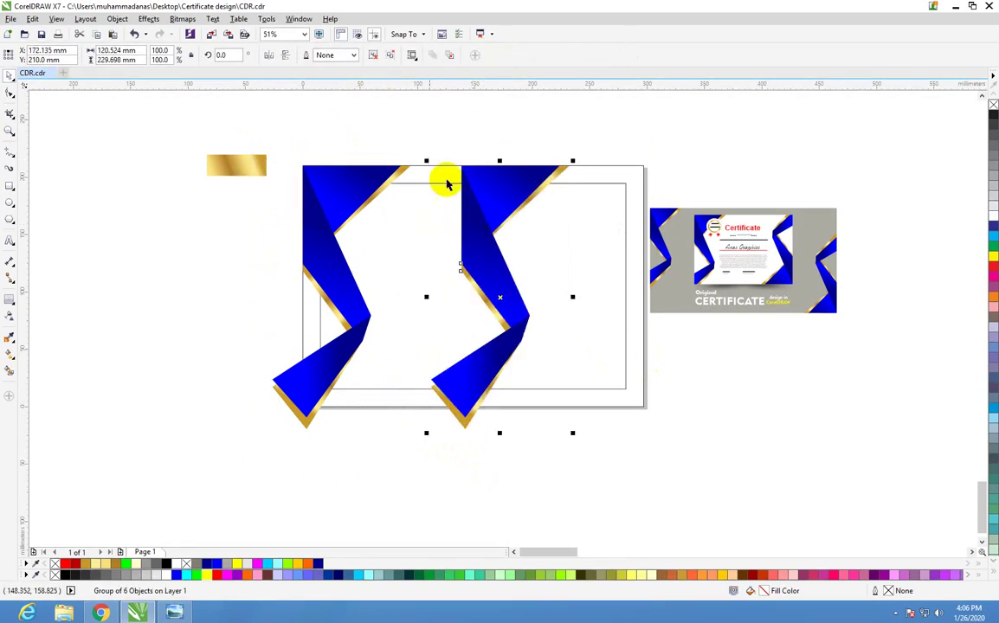
{"action": "left_click", "coordinate": [268, 54]}
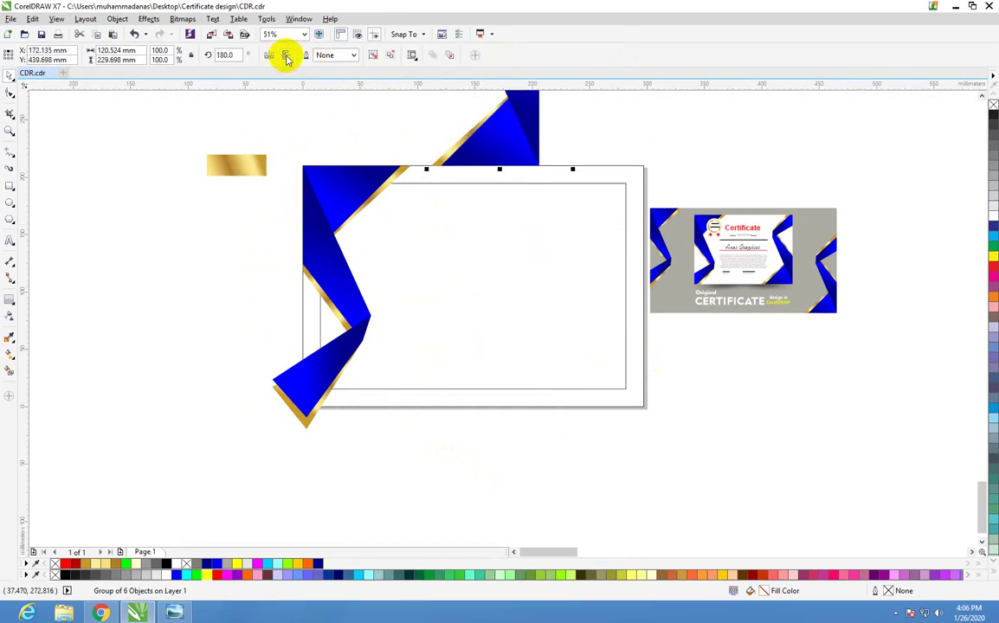
{"action": "left_click_drag", "start_coordinate": [537, 173], "coordinate": [607, 362]}
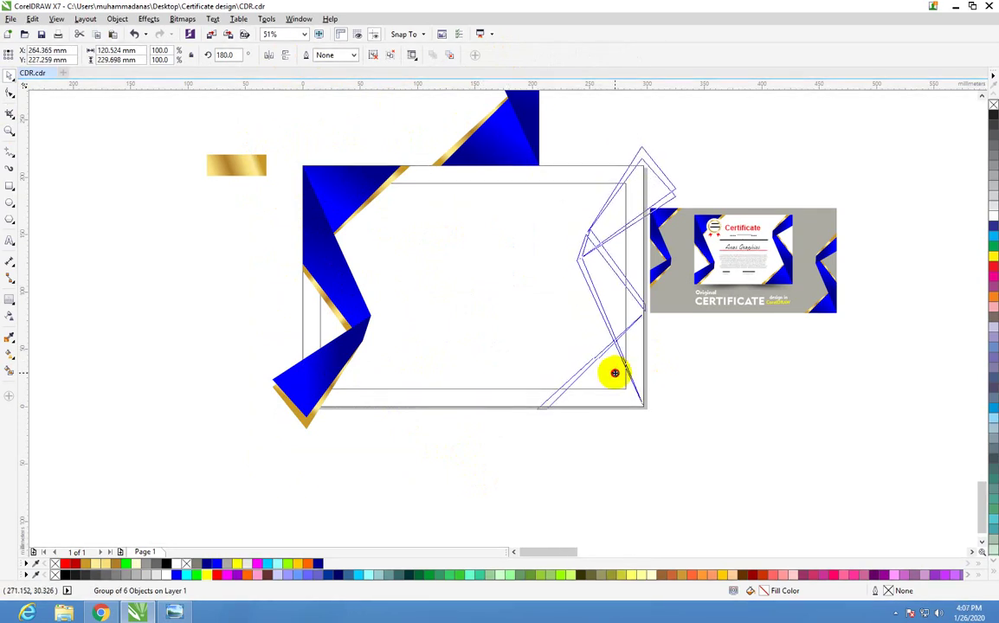
{"action": "left_click_drag", "start_coordinate": [606, 361], "coordinate": [615, 373]}
- Centre both side shapes horizontally on the page and nudge them slightly up
{"action": "left_click", "coordinate": [330, 171], "text": "shift"}
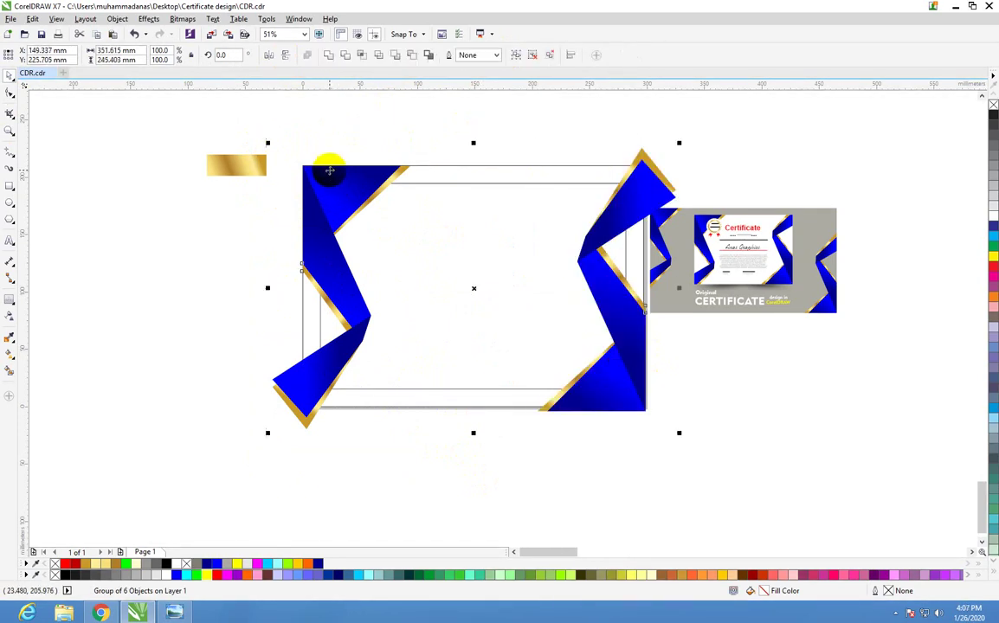
{"action": "left_click", "coordinate": [514, 56]}
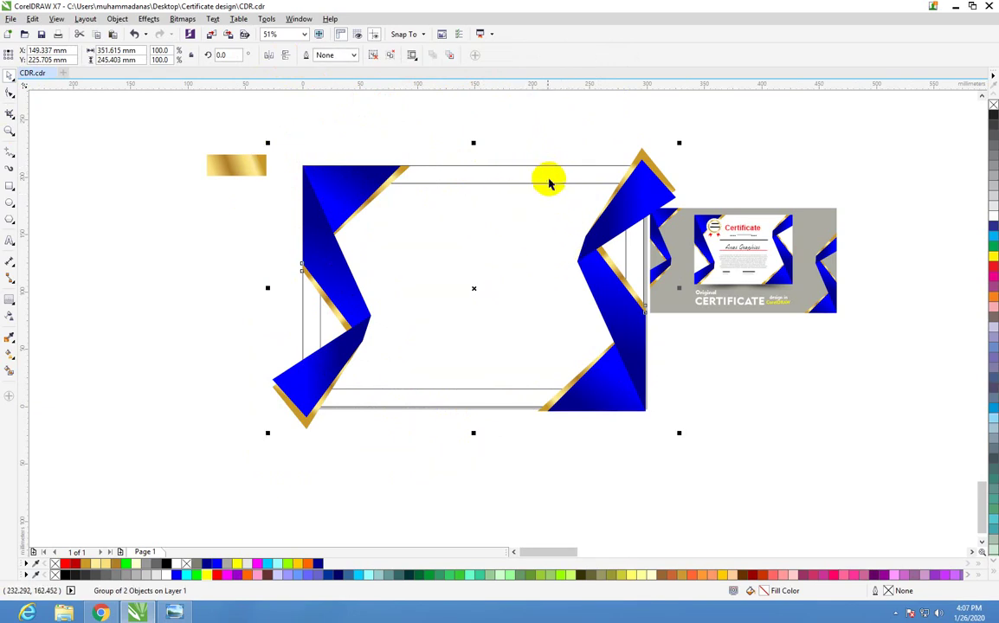
{"action": "key", "text": "ctrl+u"}
{"action": "left_click_drag", "start_coordinate": [547, 173], "coordinate": [546, 175]}
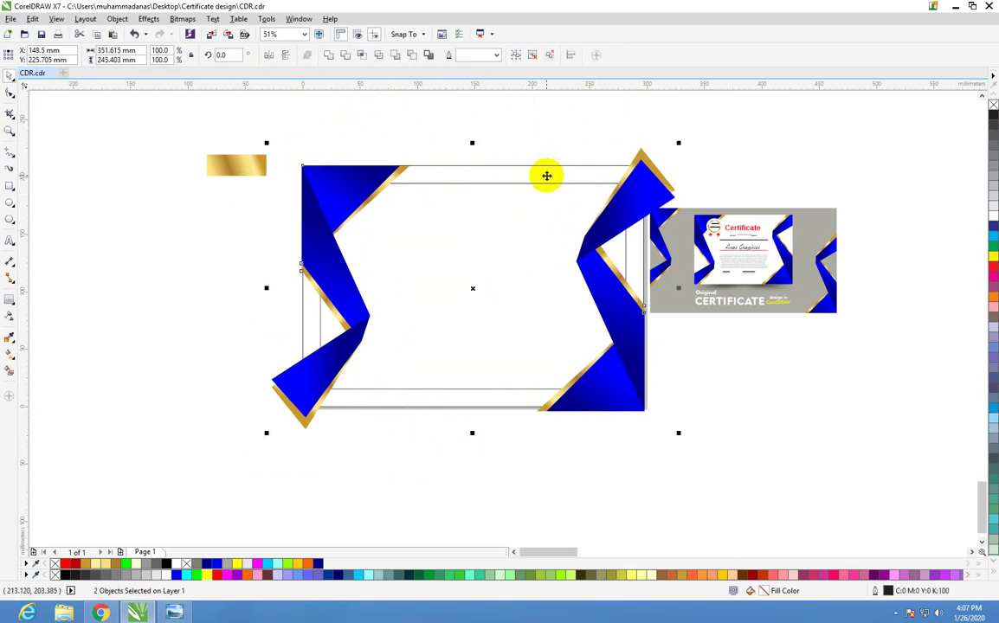
{"action": "key", "text": "Up"}
- PowerClip the grouped side shapes inside the page rectangle
{"action": "left_click", "coordinate": [799, 465]}
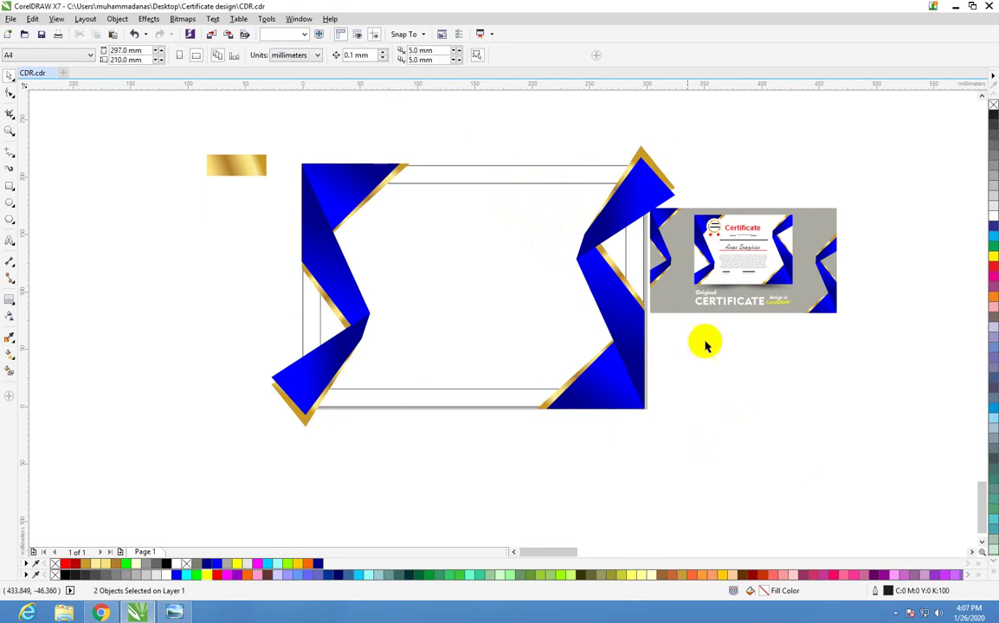
{"action": "left_click", "coordinate": [654, 182]}
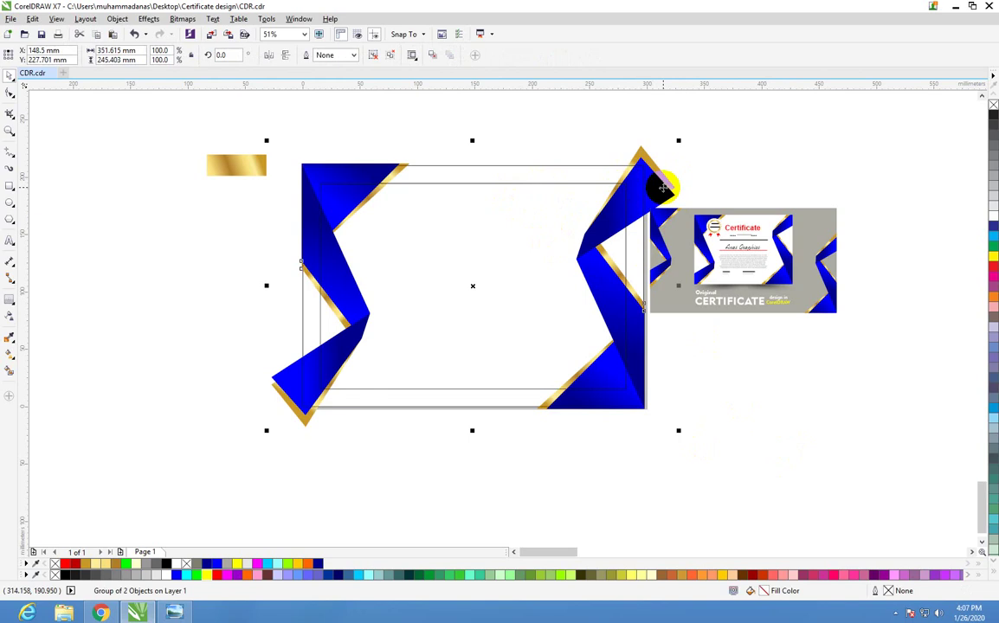
{"action": "right_click", "coordinate": [662, 186]}
{"action": "left_click", "coordinate": [683, 196]}
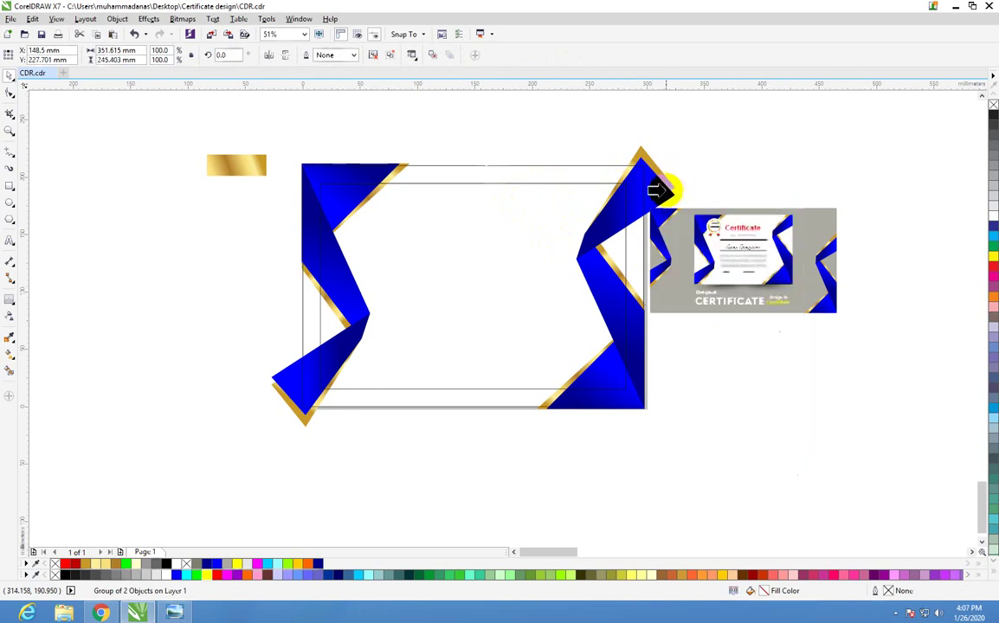
{"action": "left_click", "coordinate": [507, 178]}
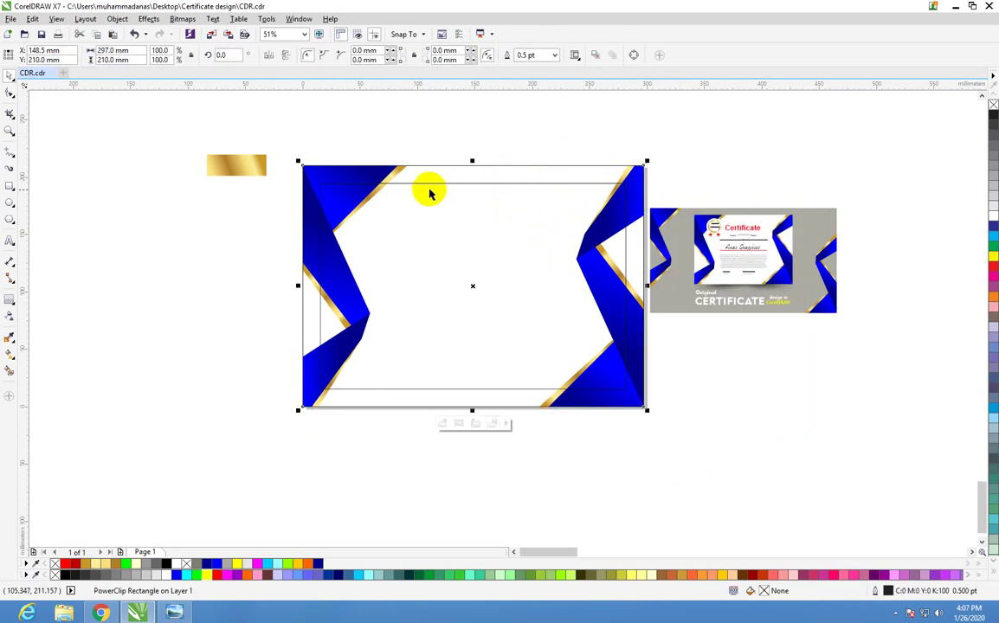
- Undo an accidental move of the page and fill the page rectangle white
{"action": "key", "text": "F4"}
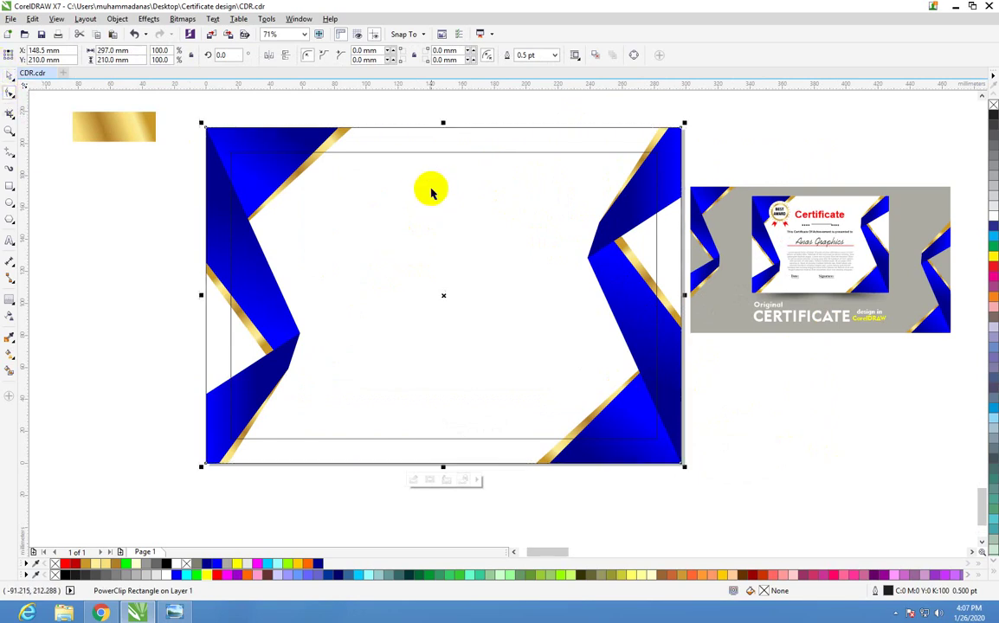
{"action": "left_click_drag", "start_coordinate": [454, 154], "coordinate": [333, 159]}
{"action": "key", "text": "ctrl+z"}
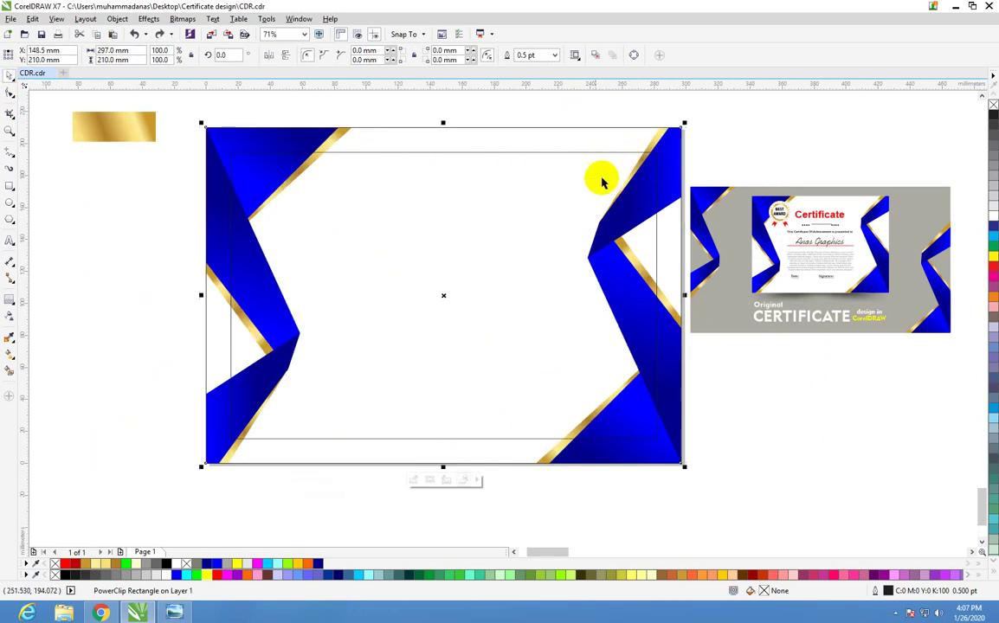
{"action": "left_click", "coordinate": [180, 564]}
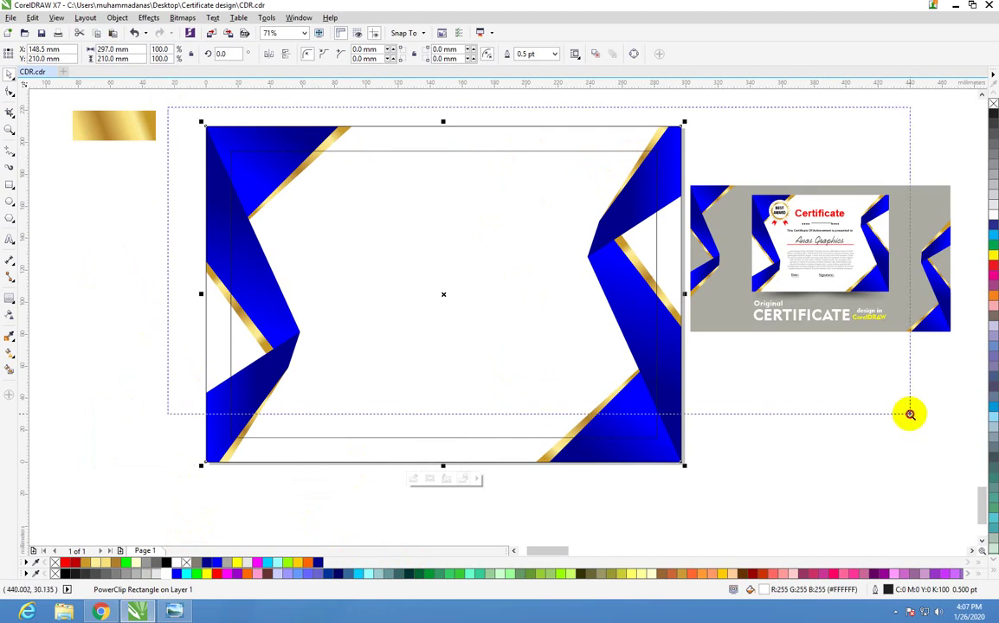
- Type a bold 'Certificate' heading and enlarge it to about 55 pt
{"action": "scroll", "coordinate": [544, 322], "scroll_direction": "up", "scroll_amount": 1}
{"action": "left_click", "coordinate": [291, 326]}
{"action": "type", "text": "Certificate"}
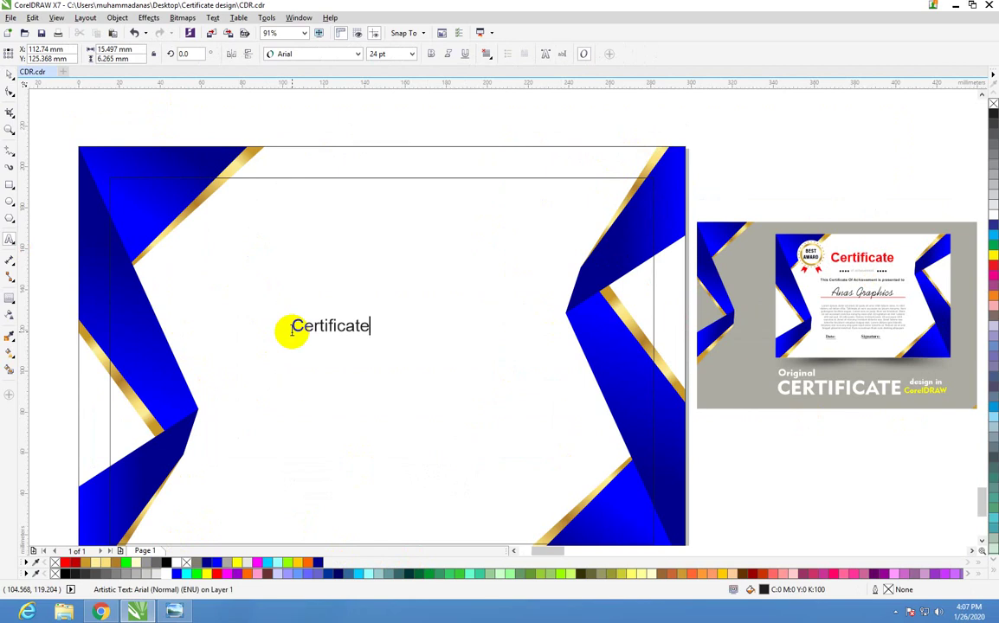
{"action": "key", "text": "ctrl+space"}
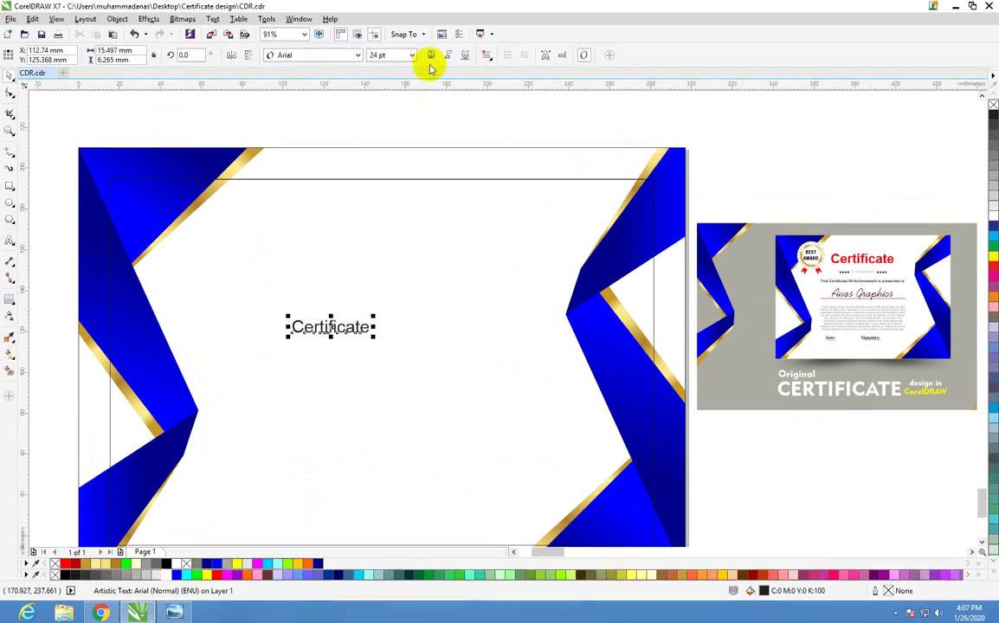
{"action": "left_click", "coordinate": [431, 54]}
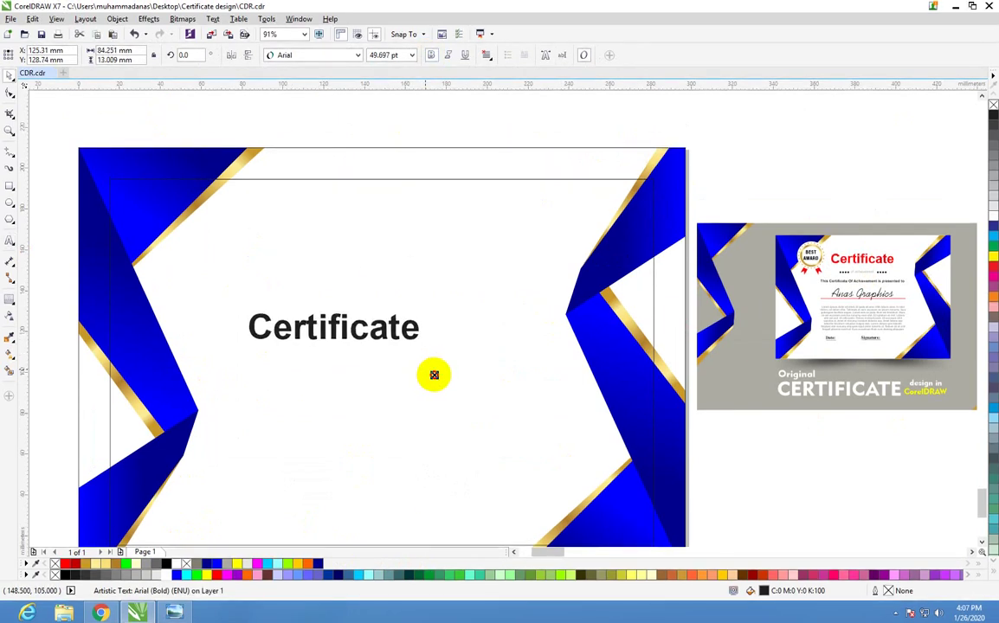
{"action": "left_click_drag", "start_coordinate": [380, 345], "coordinate": [442, 379]}
- Centre the heading at the page top, lower it slightly, and colour it red
{"action": "left_click", "coordinate": [412, 229], "text": "shift"}
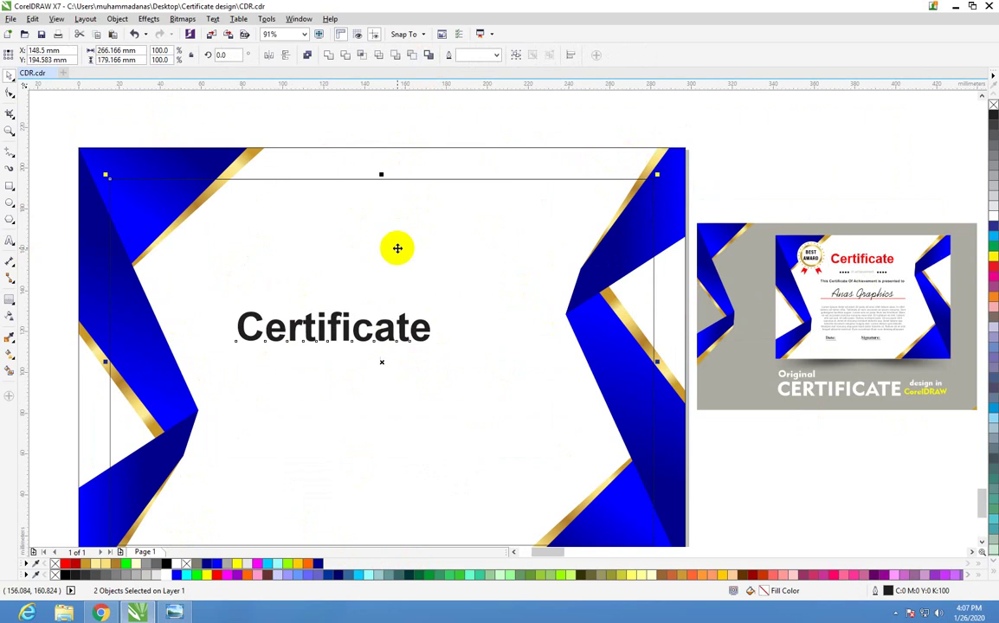
{"action": "key", "text": "c"}
{"action": "key", "text": "t"}
{"action": "key", "text": "Escape"}
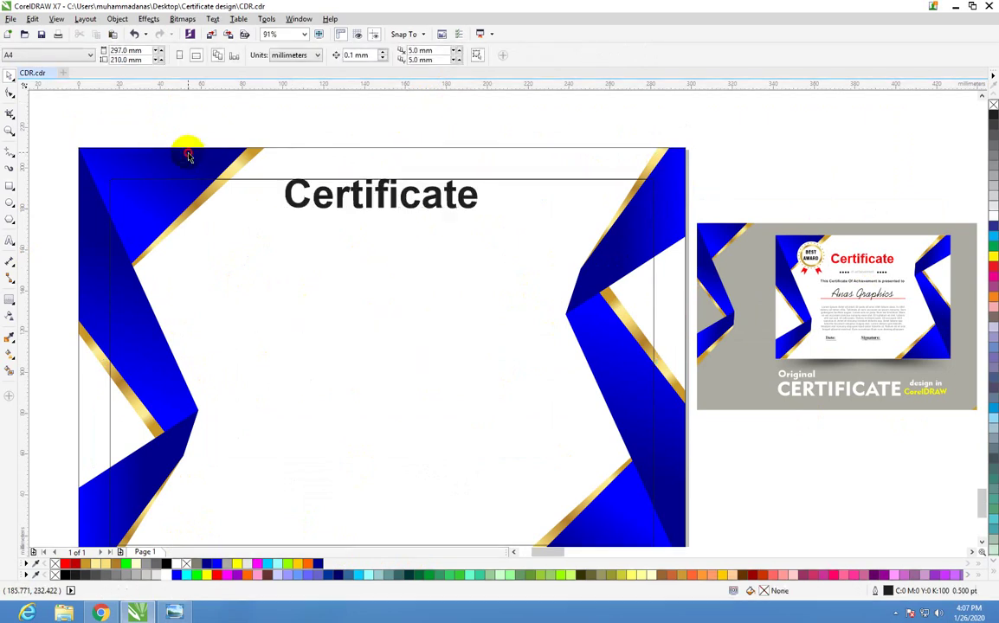
{"action": "left_click_drag", "start_coordinate": [419, 200], "coordinate": [414, 216]}
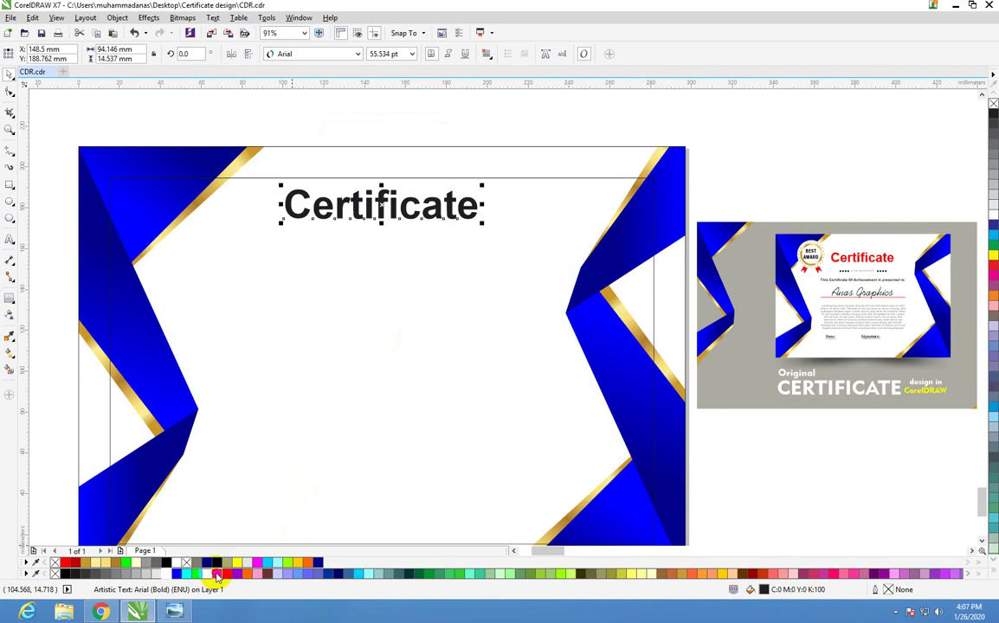
{"action": "left_click", "coordinate": [217, 574]}
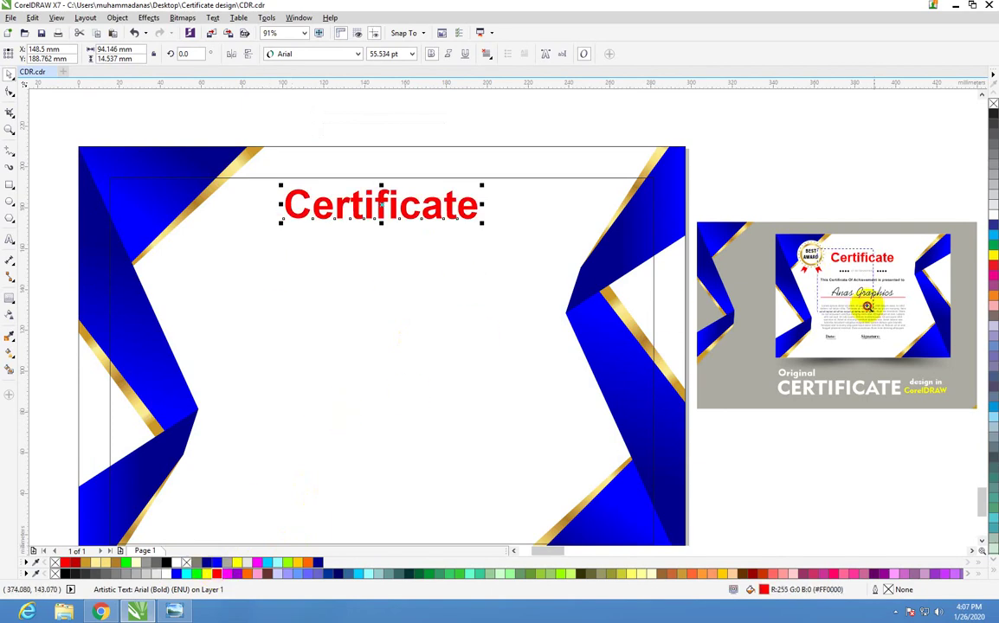
- Zoom out to view the whole layout, then zoom back in on the heading
{"action": "scroll", "coordinate": [866, 307], "scroll_direction": "up", "scroll_amount": 5}
{"action": "scroll", "coordinate": [602, 212], "scroll_direction": "down", "scroll_amount": 2}
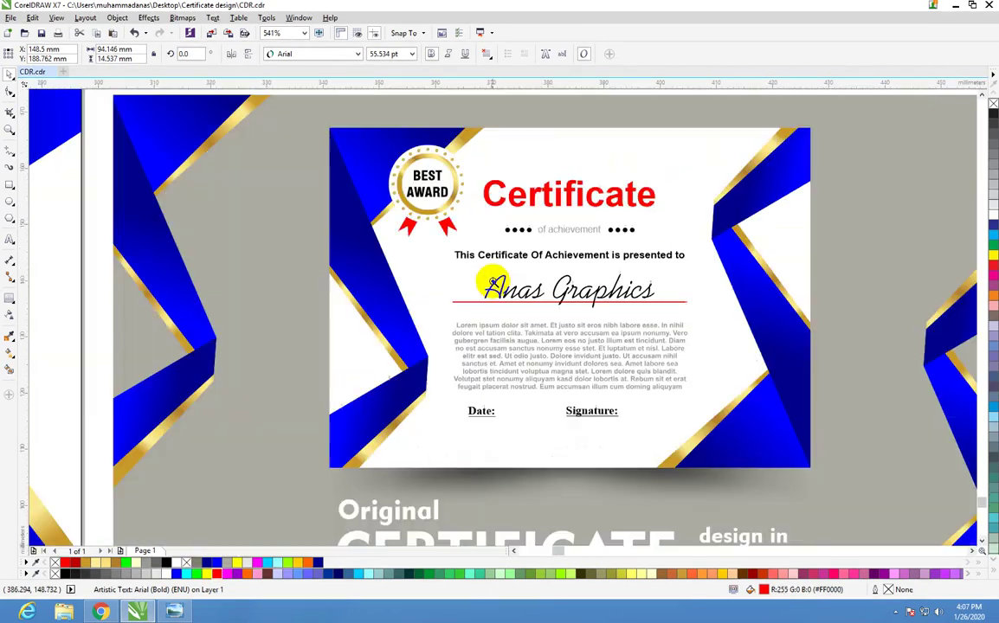
{"action": "right_click", "coordinate": [206, 271]}
{"action": "right_click", "coordinate": [225, 298]}
{"action": "right_click", "coordinate": [149, 305]}
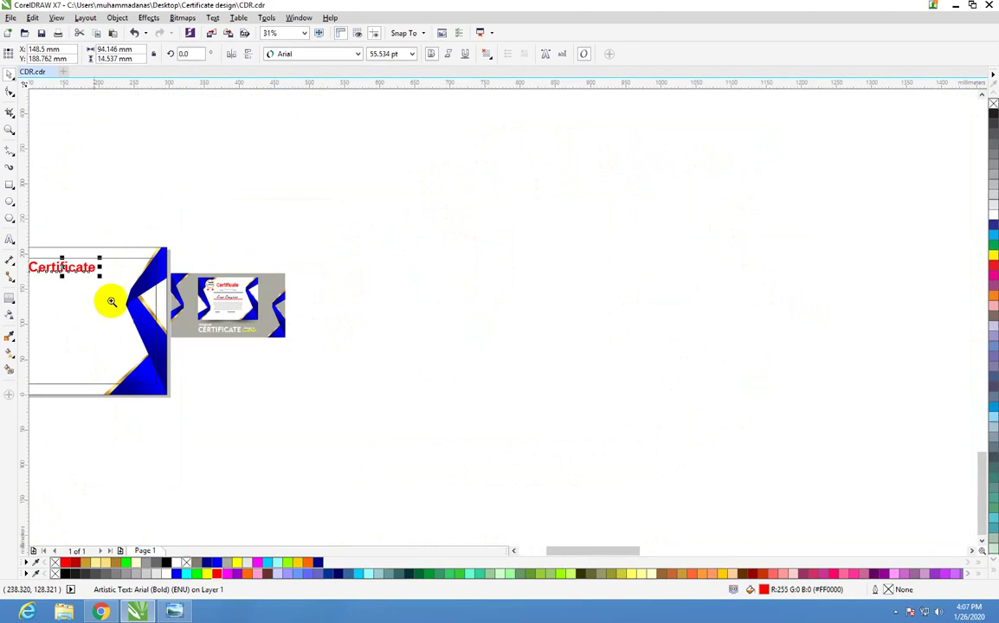
{"action": "left_click_drag", "start_coordinate": [44, 261], "coordinate": [136, 317]}
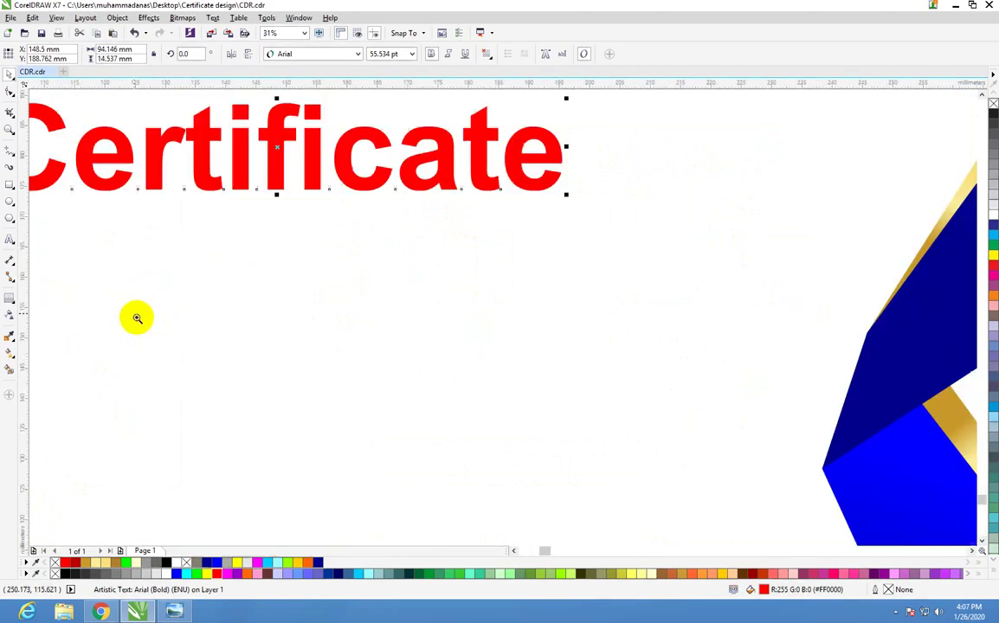
- Type the 'of achievement' subtitle and centre it under the Certificate heading
{"action": "left_click", "coordinate": [10, 243]}
{"action": "type", "text": "of achievement"}
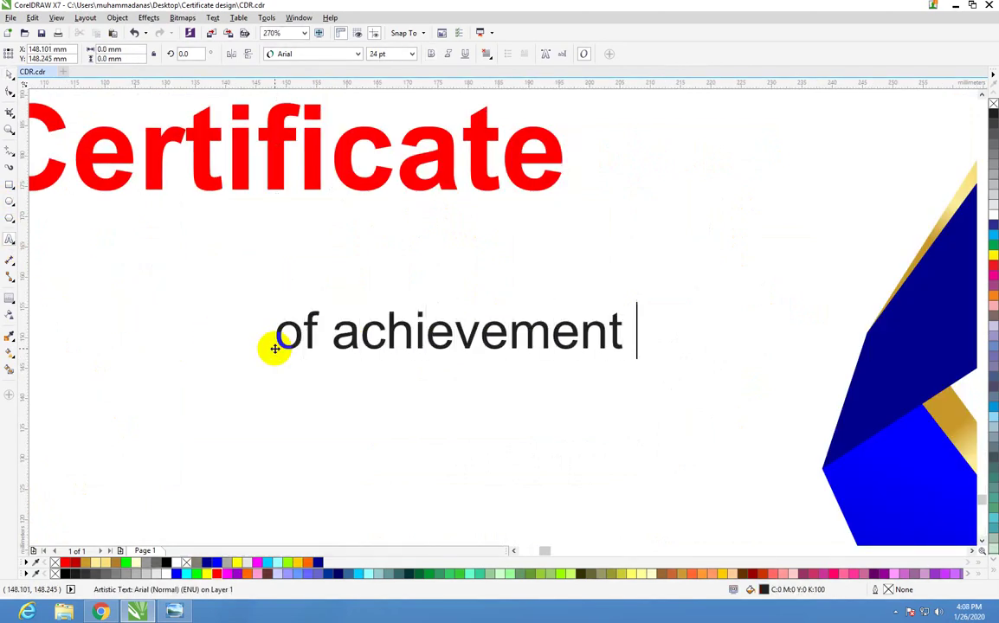
{"action": "key", "text": "ctrl+space"}
{"action": "scroll", "coordinate": [361, 252], "scroll_direction": "down", "scroll_amount": 2}
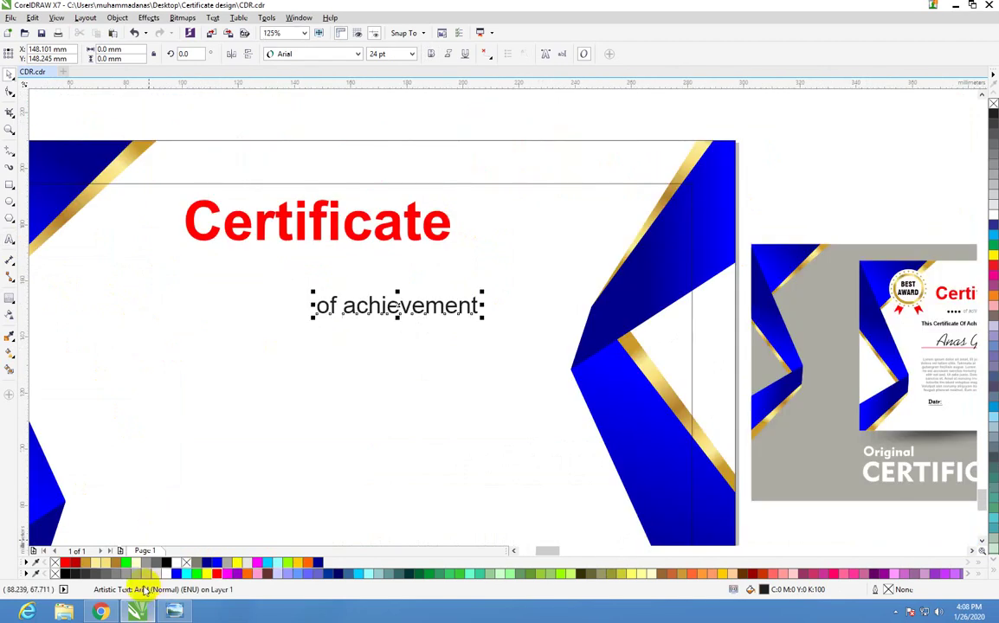
{"action": "left_click", "coordinate": [351, 236], "text": "shift"}
{"action": "key", "text": "c"}
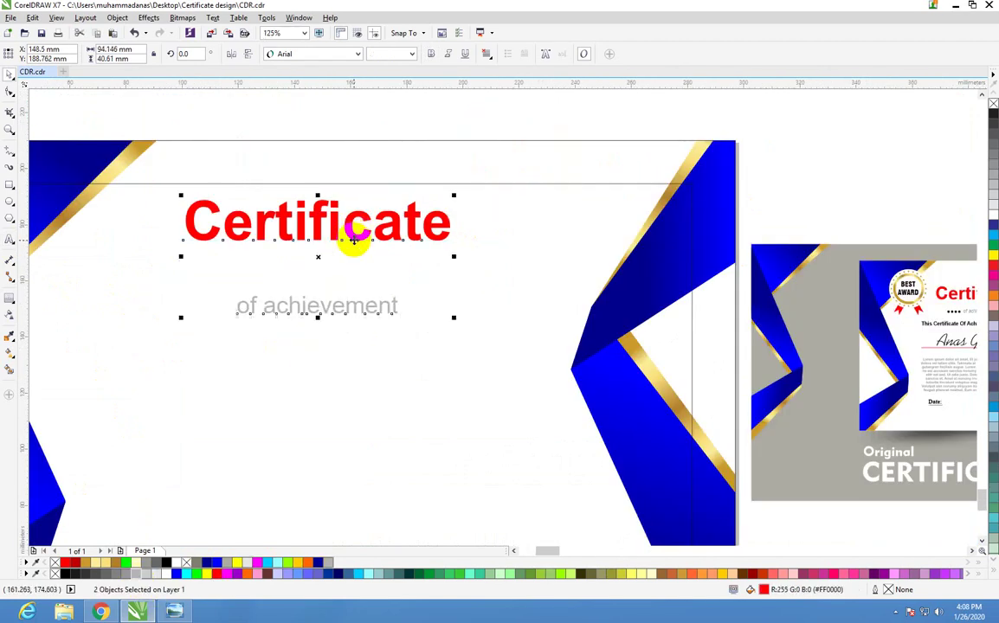
- Move the subtitle up closer to the heading and make it bold
{"action": "left_click", "coordinate": [218, 126]}
{"action": "left_click", "coordinate": [333, 308]}
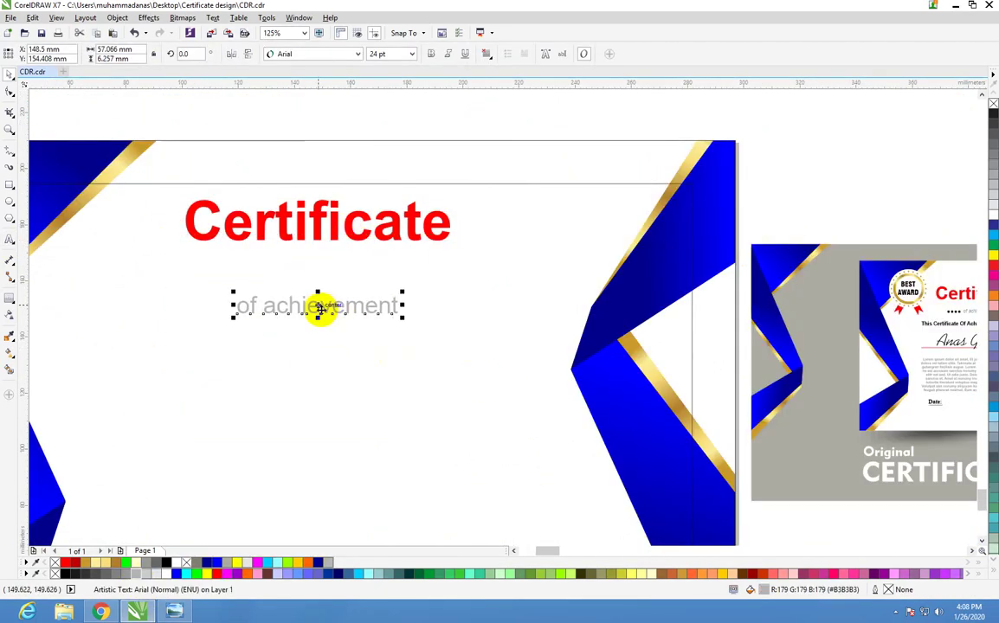
{"action": "left_click_drag", "start_coordinate": [318, 308], "coordinate": [318, 267]}
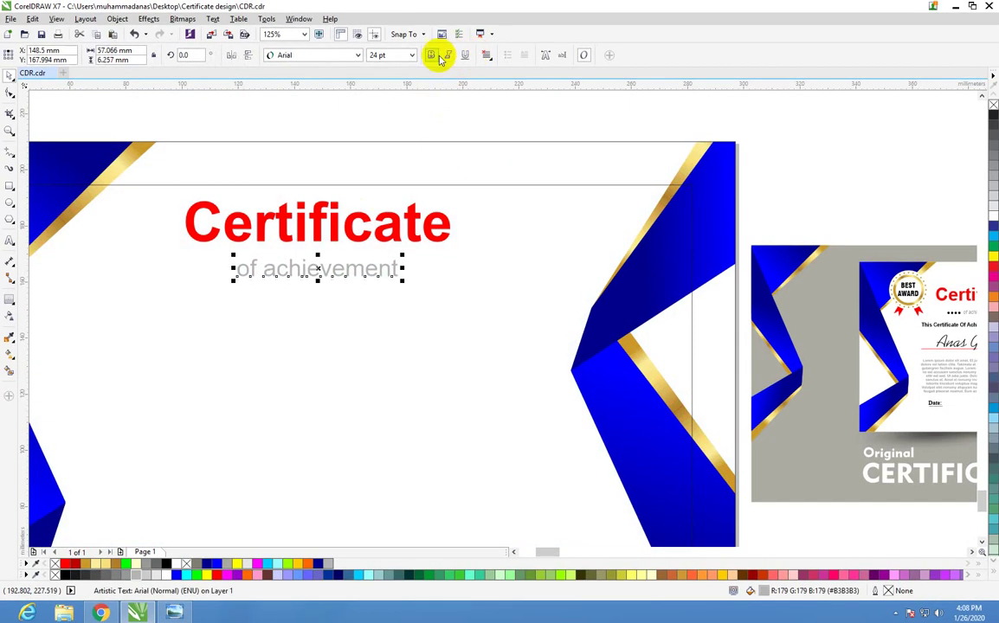
{"action": "left_click", "coordinate": [432, 55]}
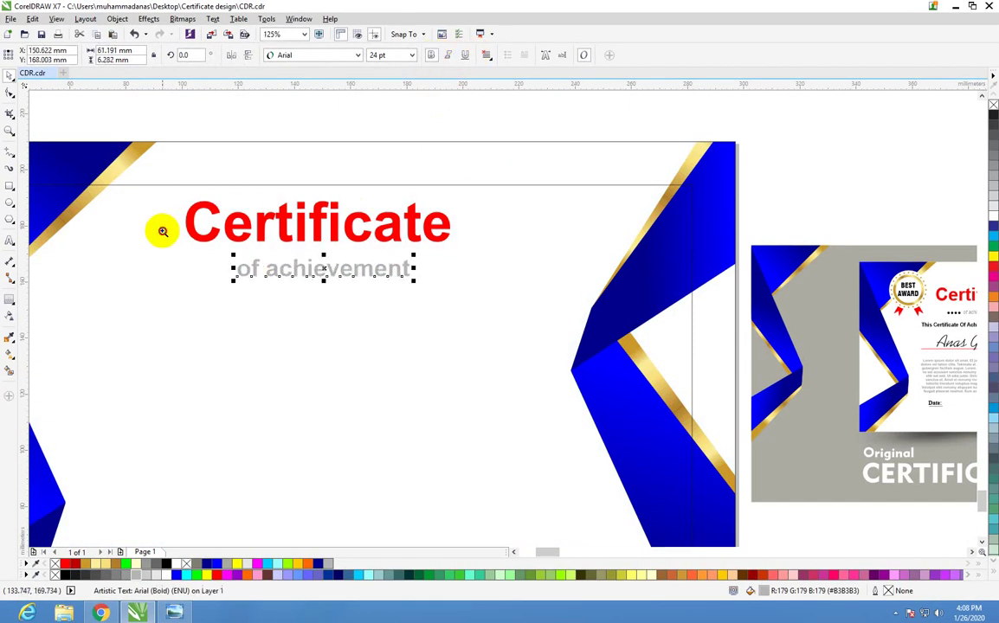
{"action": "left_click_drag", "start_coordinate": [162, 231], "coordinate": [413, 388]}
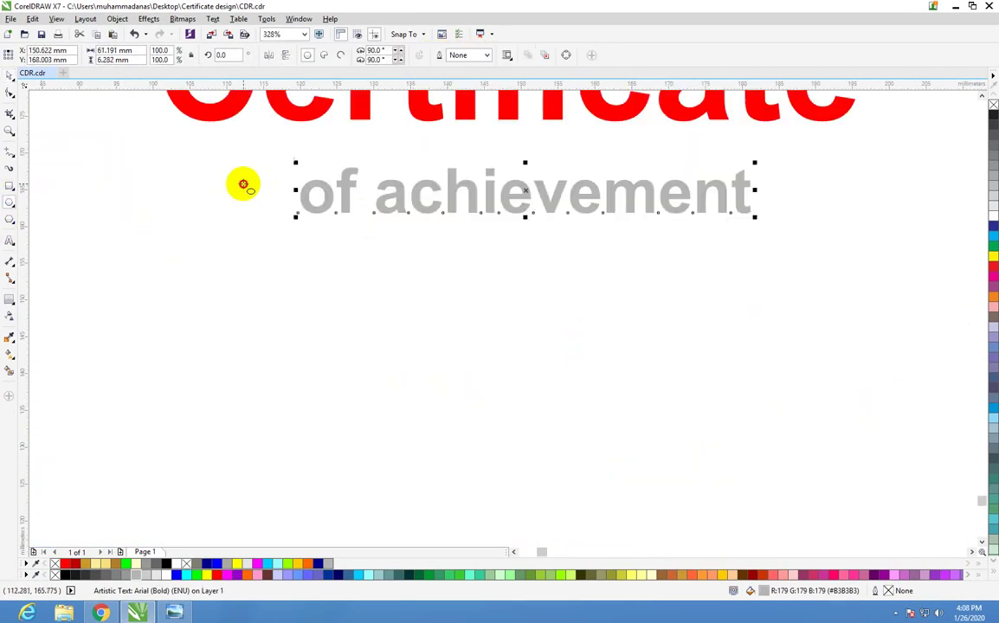
- Draw three small black dots left of the subtitle and combine them into one shape
{"action": "left_click_drag", "start_coordinate": [244, 184], "coordinate": [258, 203]}
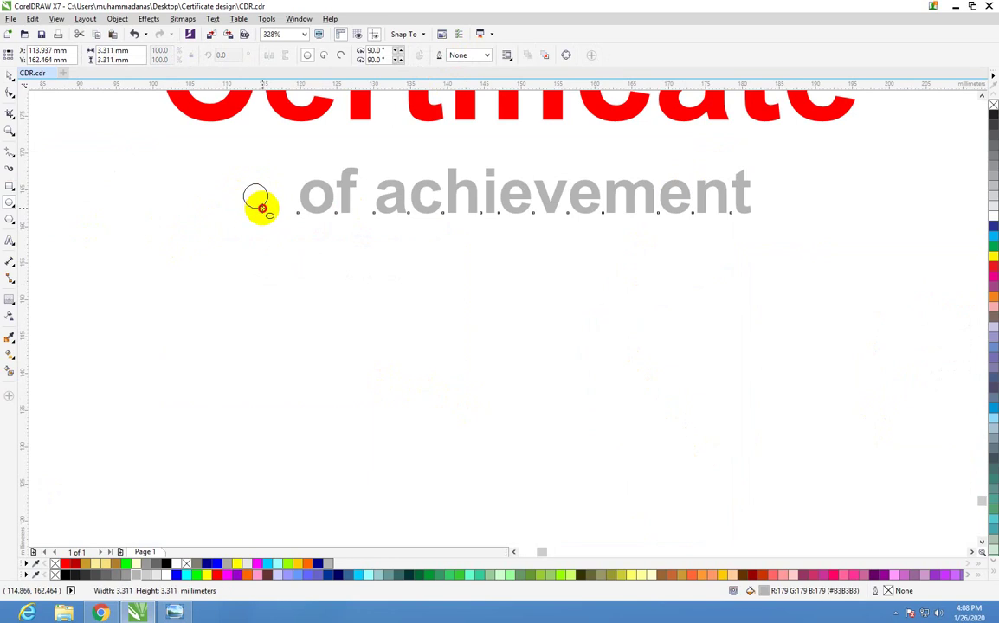
{"action": "left_click", "coordinate": [9, 75]}
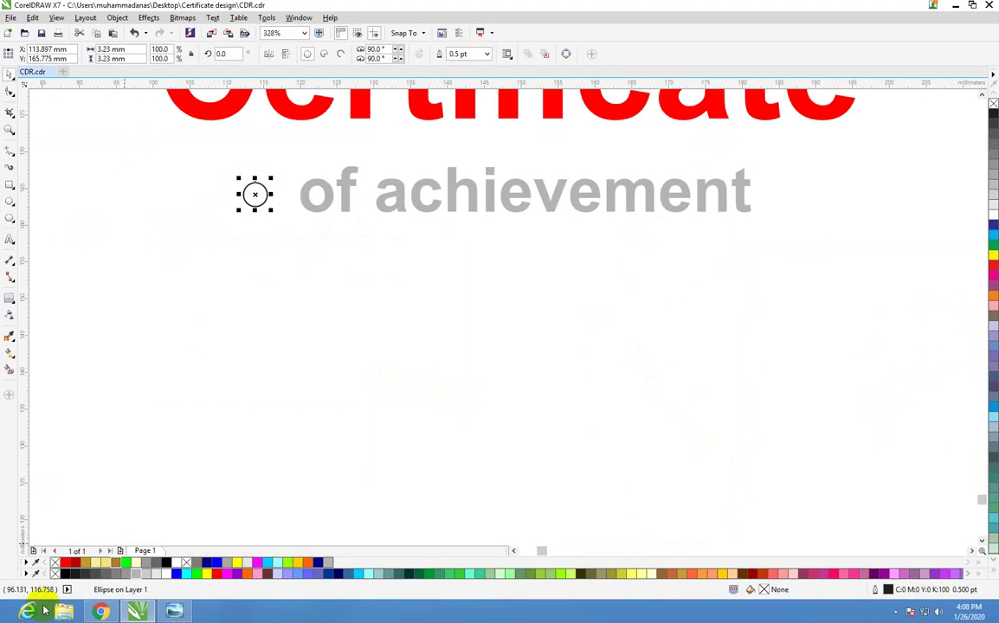
{"action": "left_click", "coordinate": [62, 574]}
{"action": "left_click_drag", "start_coordinate": [254, 194], "coordinate": [223, 197]}
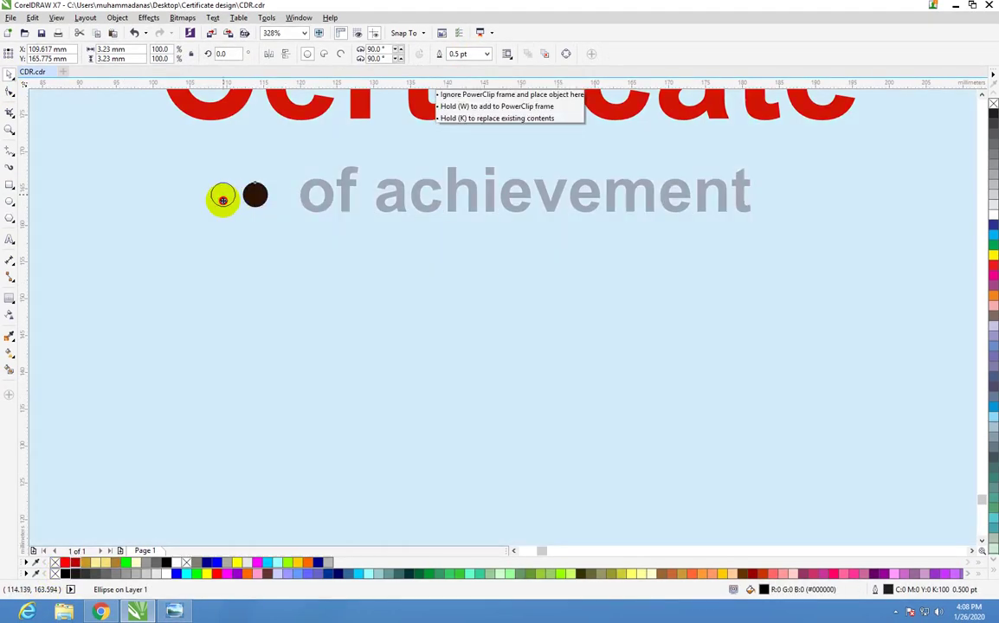
{"action": "key", "text": "ctrl+r"}
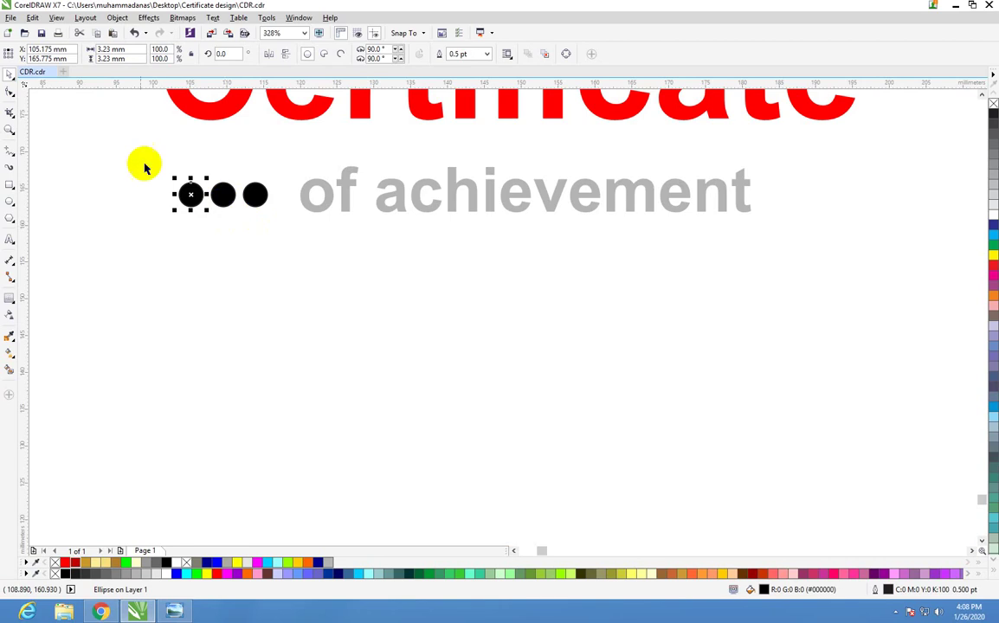
{"action": "left_click_drag", "start_coordinate": [139, 154], "coordinate": [299, 230]}
{"action": "left_click", "coordinate": [309, 57]}
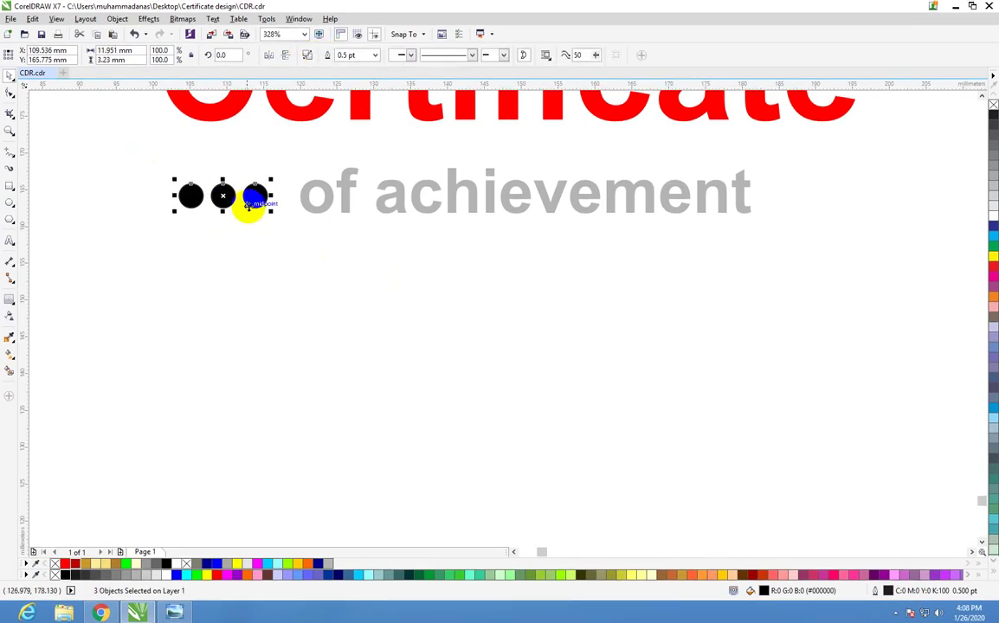
- Copy the dots to the right of 'of achievement' and combine both sets
{"action": "left_click_drag", "start_coordinate": [251, 199], "coordinate": [829, 197]}
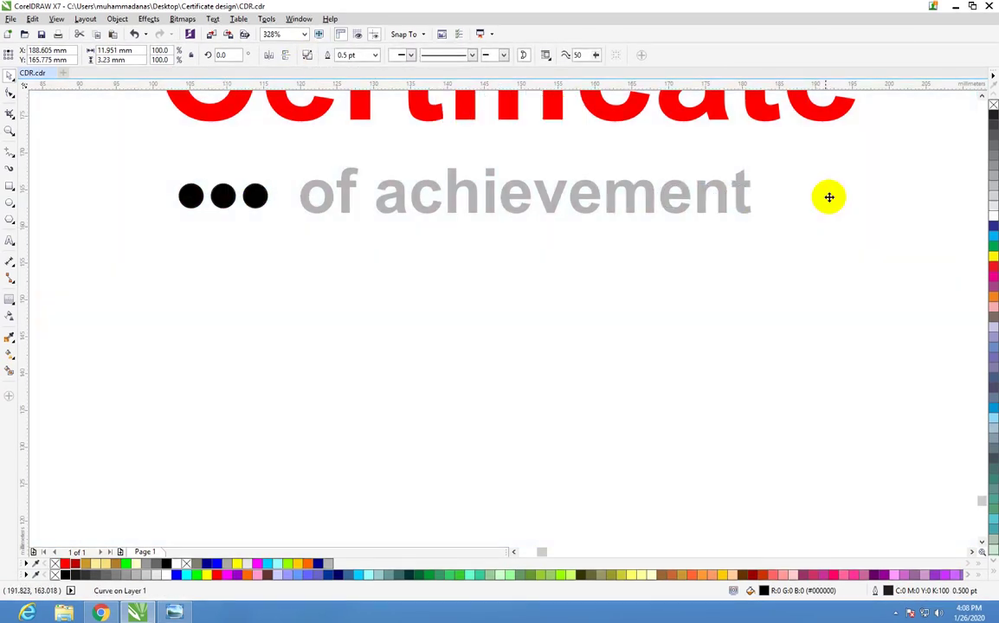
{"action": "left_click", "coordinate": [253, 198], "text": "shift"}
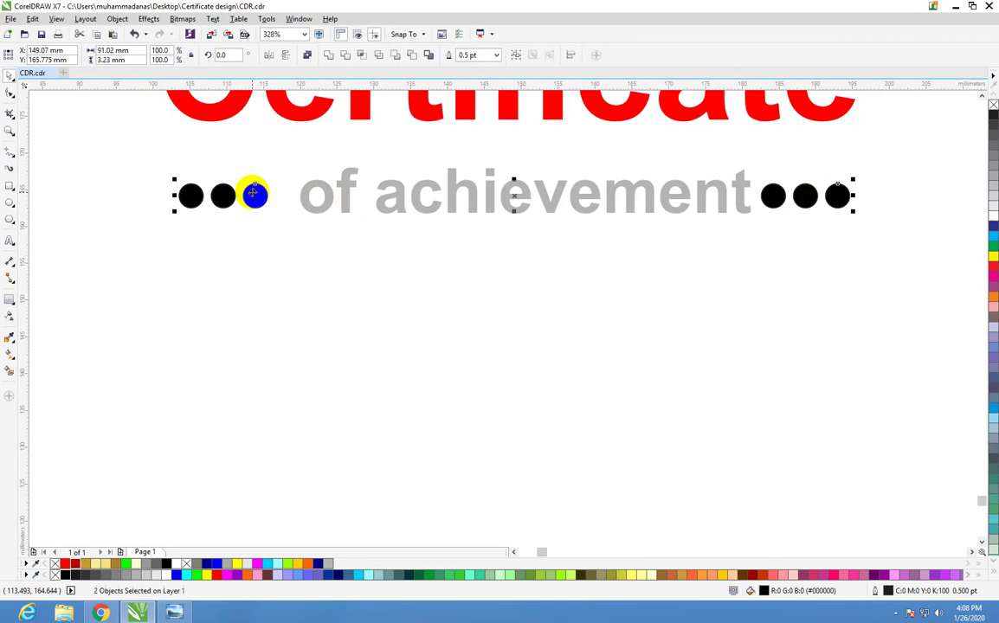
{"action": "left_click", "coordinate": [307, 54]}
{"action": "left_click_drag", "start_coordinate": [267, 196], "coordinate": [260, 288]}
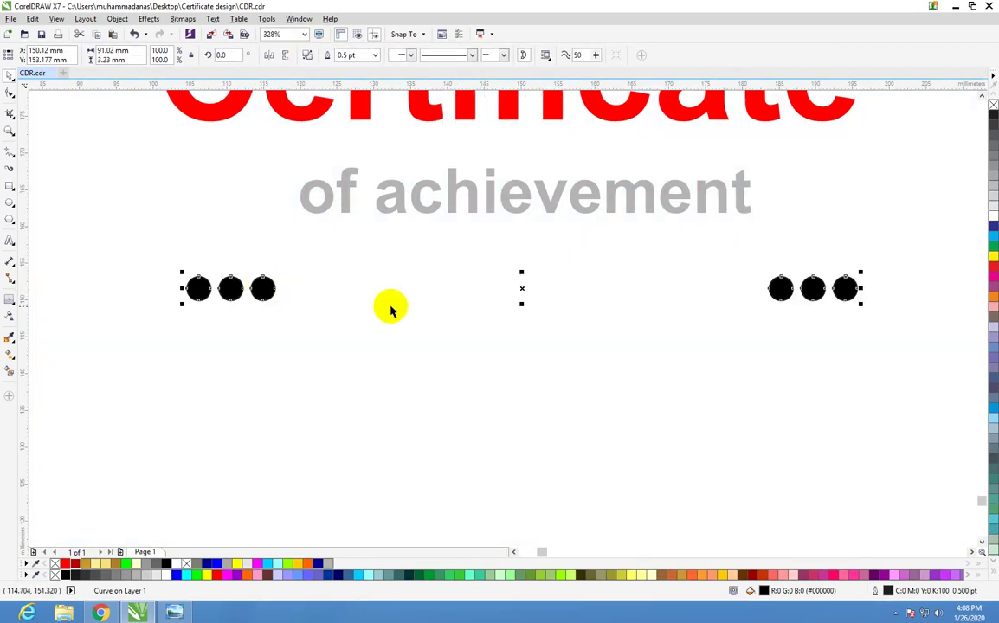
{"action": "key", "text": "ctrl+z"}
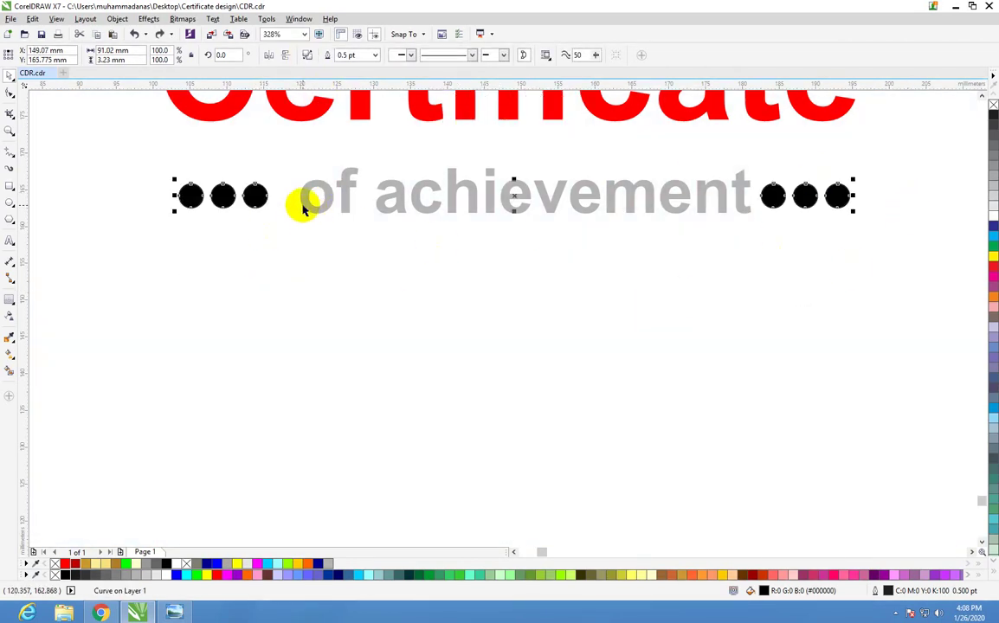
- Centre the dots with the subtitle and group them together
{"action": "left_click", "coordinate": [309, 212], "text": "shift"}
{"action": "key", "text": "c"}
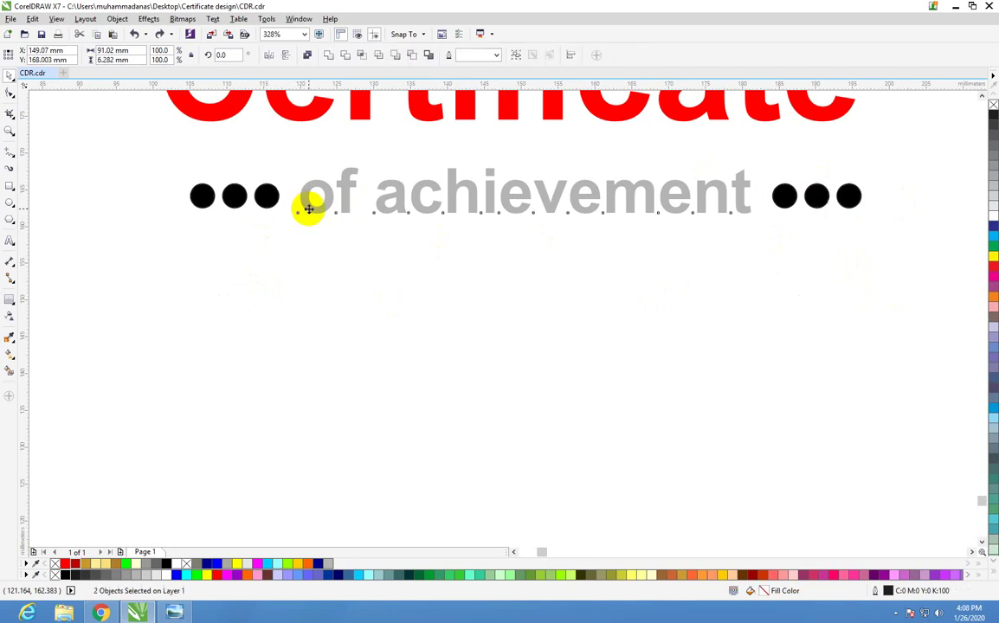
{"action": "scroll", "coordinate": [307, 208], "scroll_direction": "down", "scroll_amount": 2}
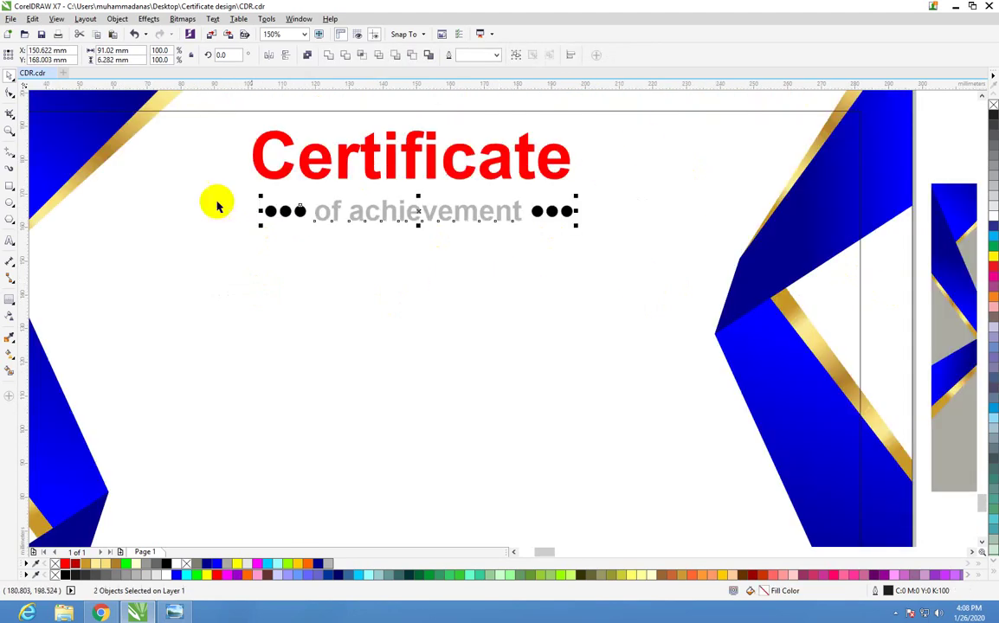
{"action": "left_click", "coordinate": [513, 57]}
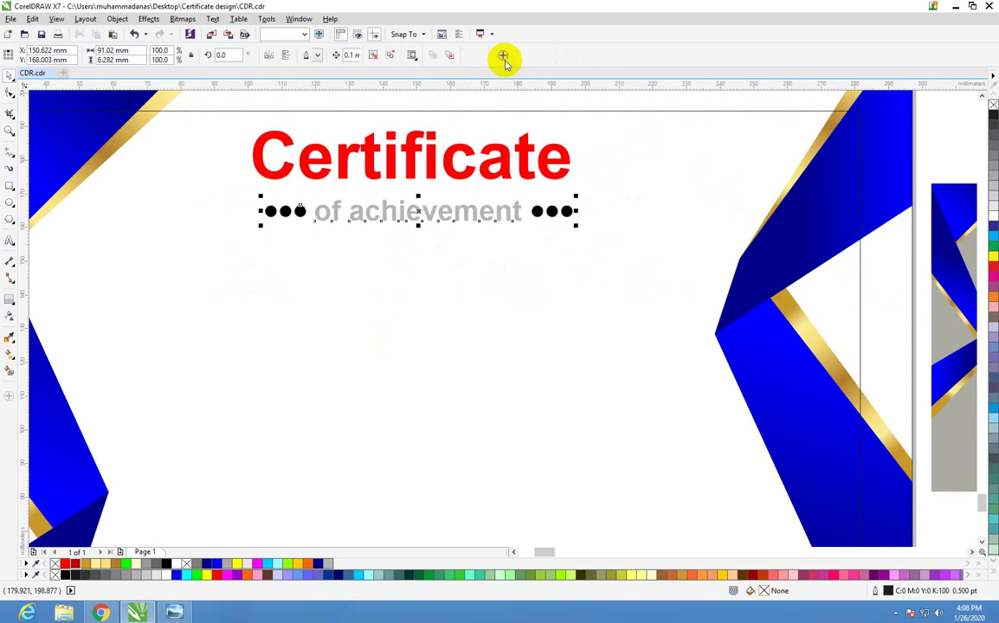
{"action": "scroll", "coordinate": [525, 208], "scroll_direction": "down", "scroll_amount": 2}
{"action": "left_click", "coordinate": [536, 184]}
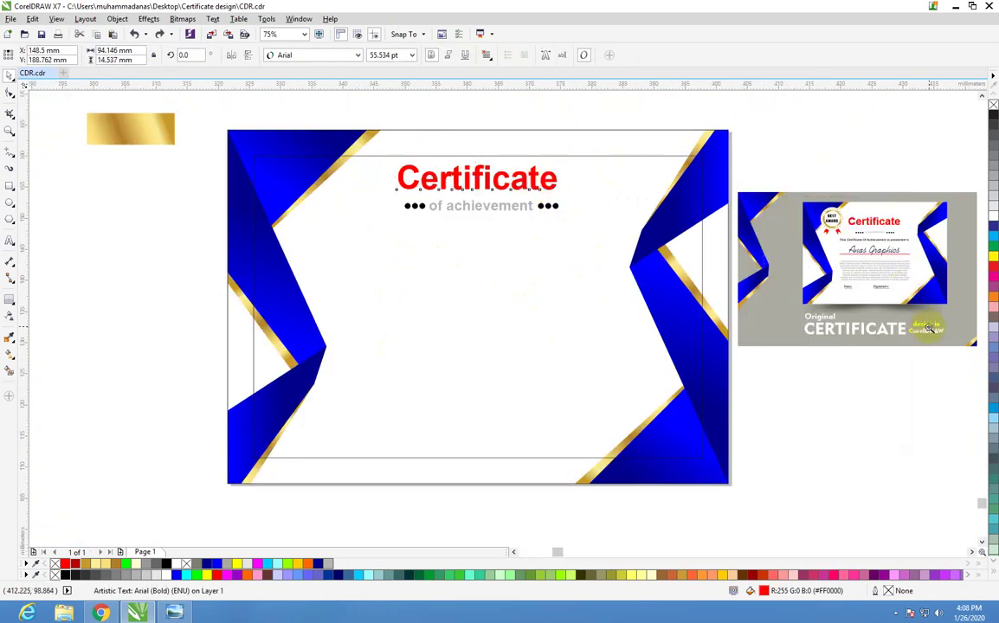
- Type 'This Certificate Of Achievement is presented to' beside the reference and shrink it
{"action": "left_click", "coordinate": [835, 293]}
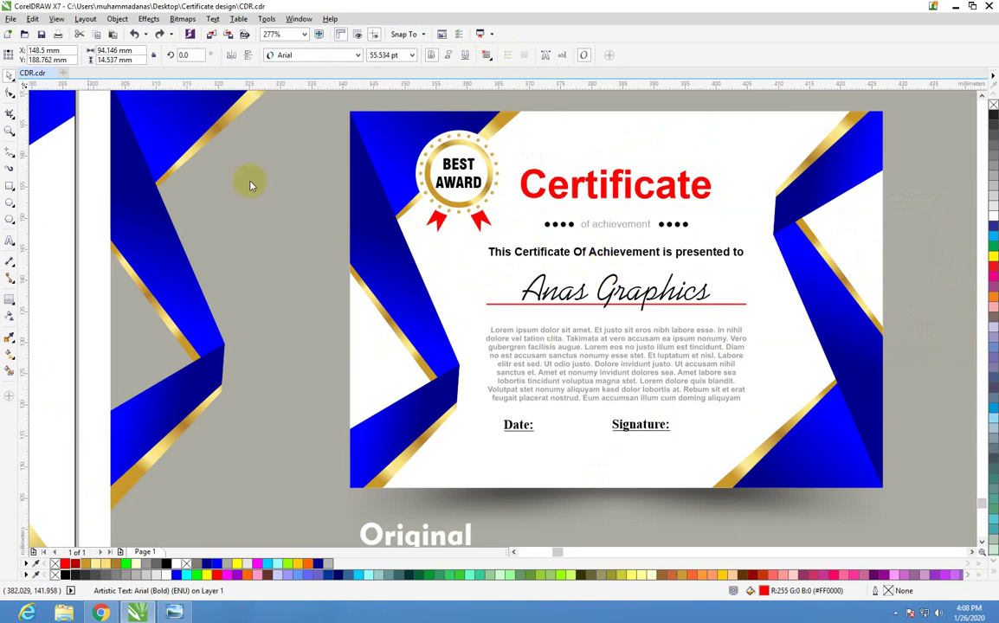
{"action": "left_click", "coordinate": [290, 106]}
{"action": "type", "text": "This"}
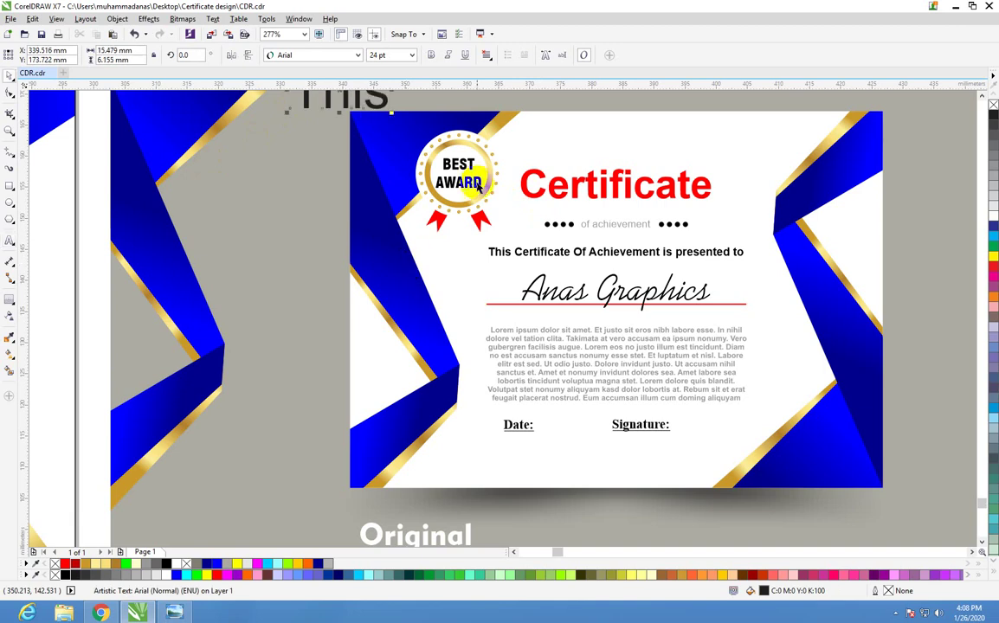
{"action": "scroll", "coordinate": [479, 186], "scroll_direction": "down", "scroll_amount": 2}
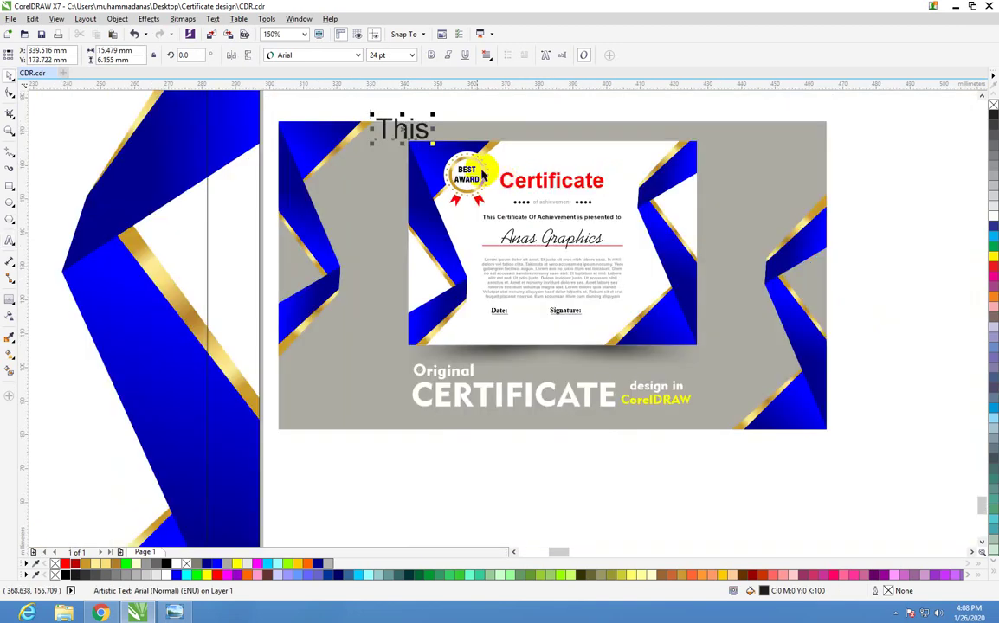
{"action": "left_click_drag", "start_coordinate": [345, 97], "coordinate": [724, 225]}
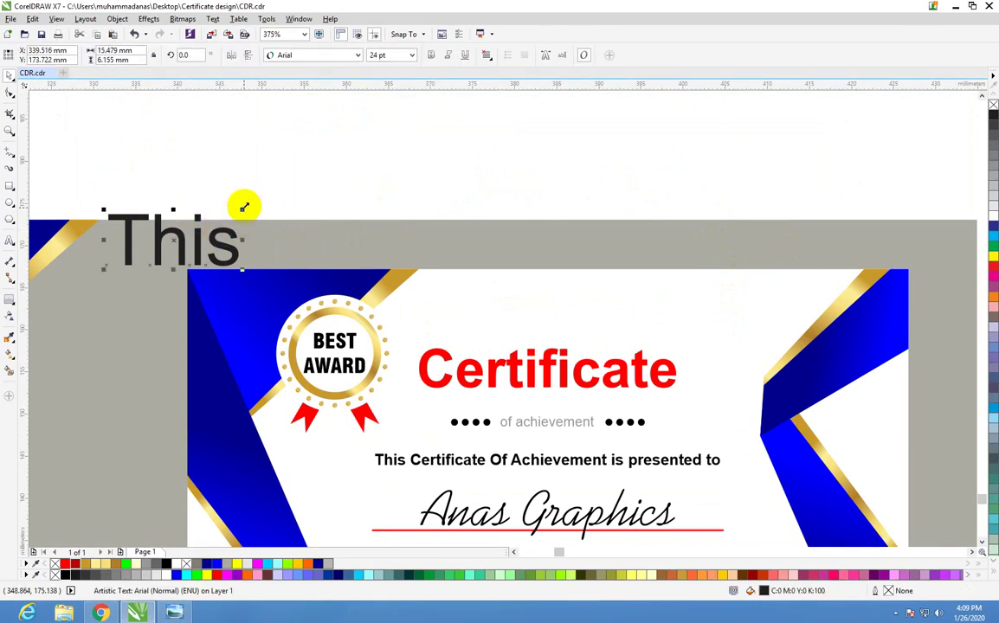
{"action": "mouse_move", "coordinate": [240, 213]}
{"action": "left_mouse_down"}
{"action": "mouse_move", "coordinate": [165, 252]}
{"action": "mouse_move", "coordinate": [229, 197]}
{"action": "left_mouse_up"}
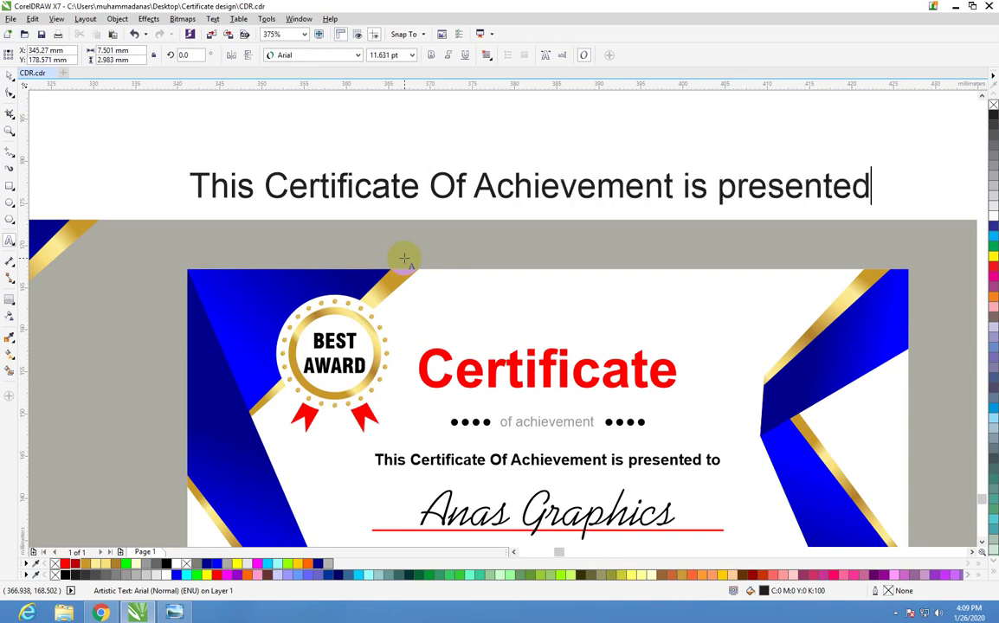
{"action": "scroll", "coordinate": [549, 167], "scroll_direction": "down", "scroll_amount": 3}
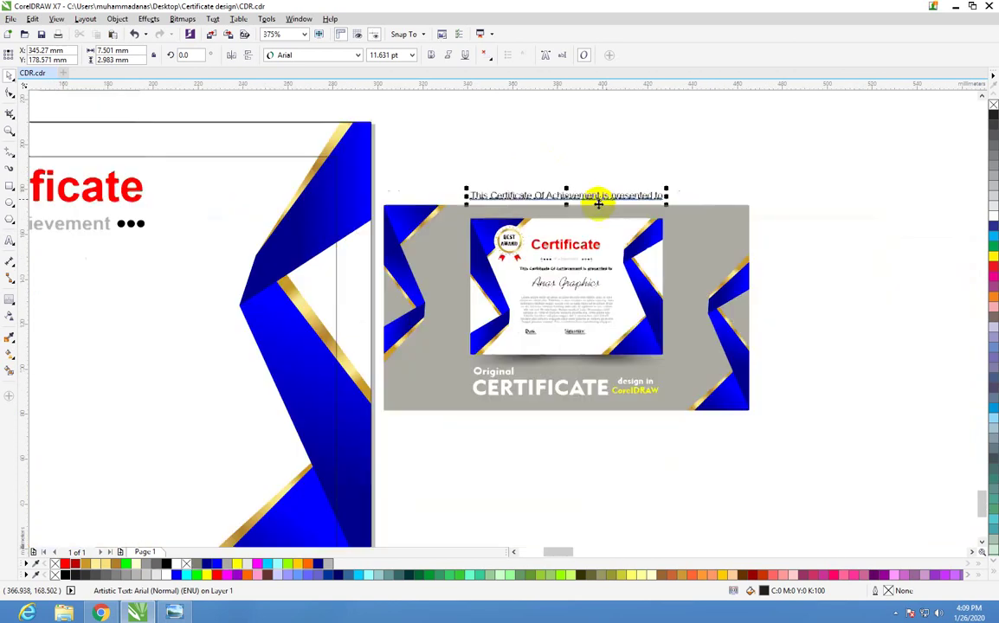
{"action": "scroll", "coordinate": [592, 211], "scroll_direction": "down", "scroll_amount": 1}
- Place the presented-to line on the certificate, enlarge it to about 20 pt, and bold it
{"action": "left_click_drag", "start_coordinate": [576, 197], "coordinate": [301, 240]}
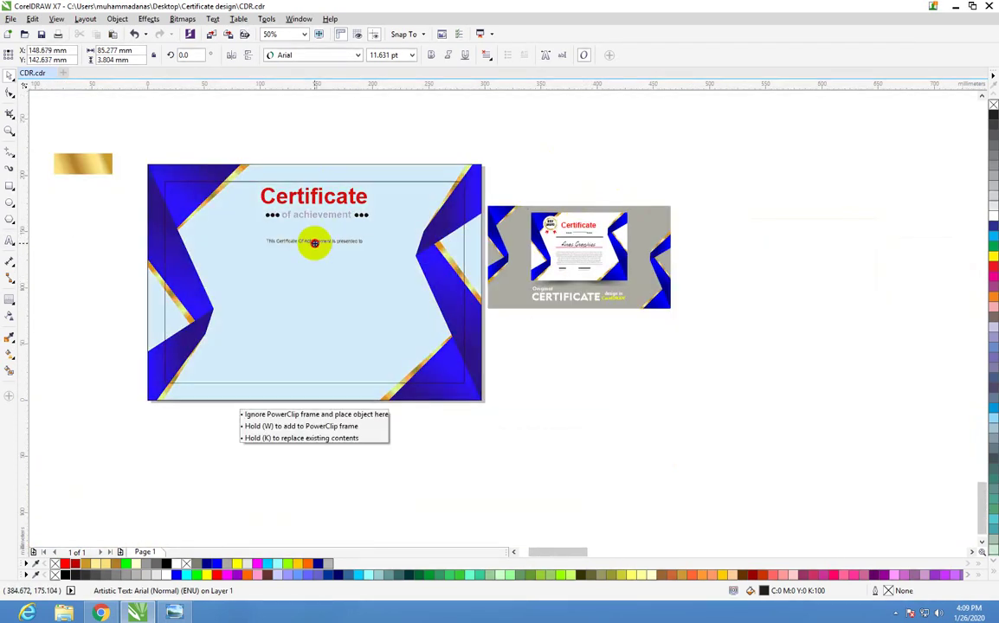
{"action": "scroll", "coordinate": [239, 254], "scroll_direction": "up", "scroll_amount": 2}
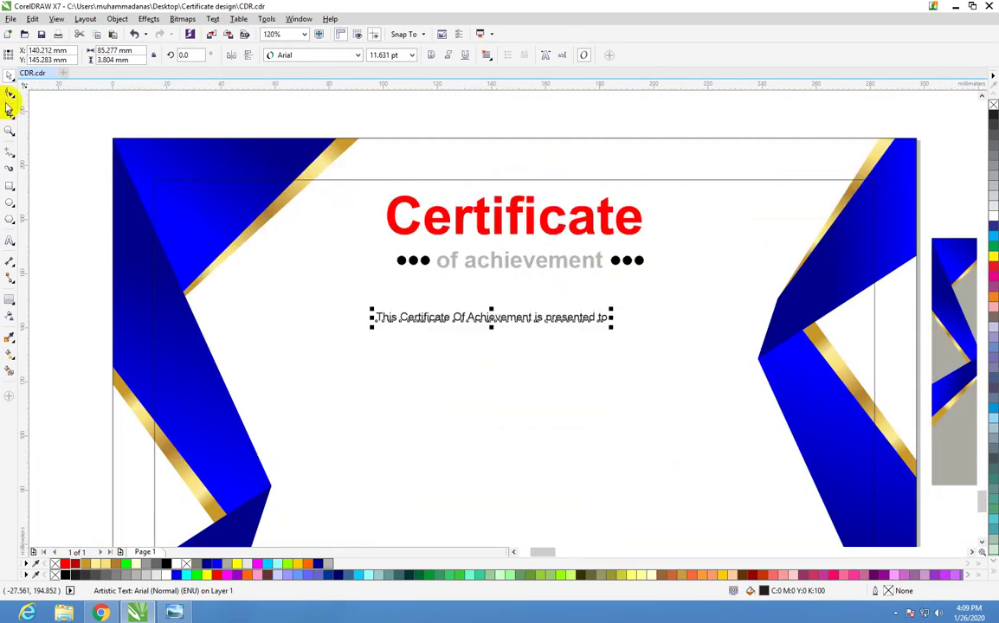
{"action": "left_click", "coordinate": [11, 78]}
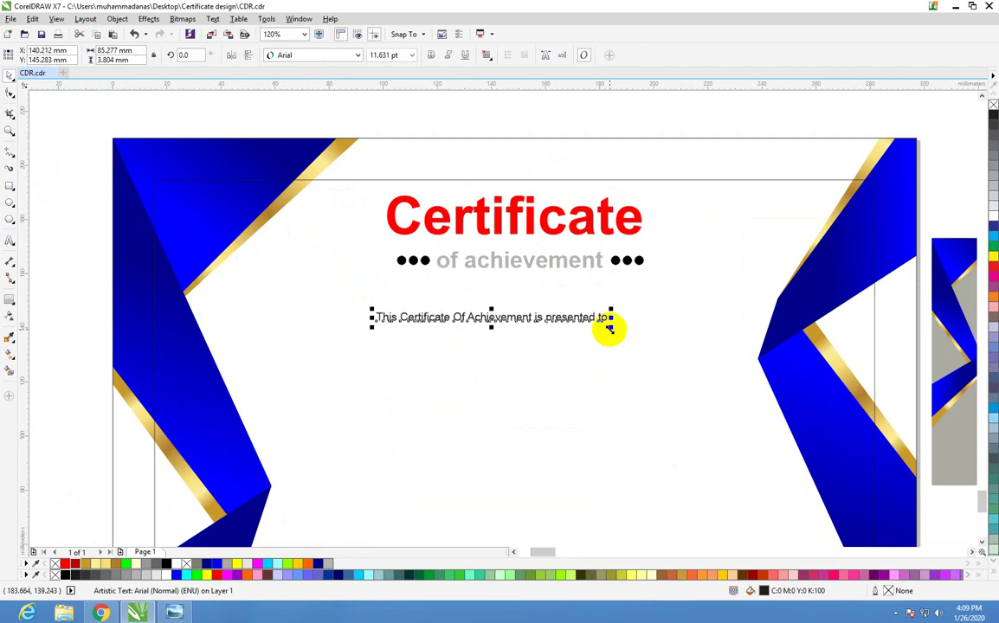
{"action": "left_click_drag", "start_coordinate": [611, 329], "coordinate": [601, 353]}
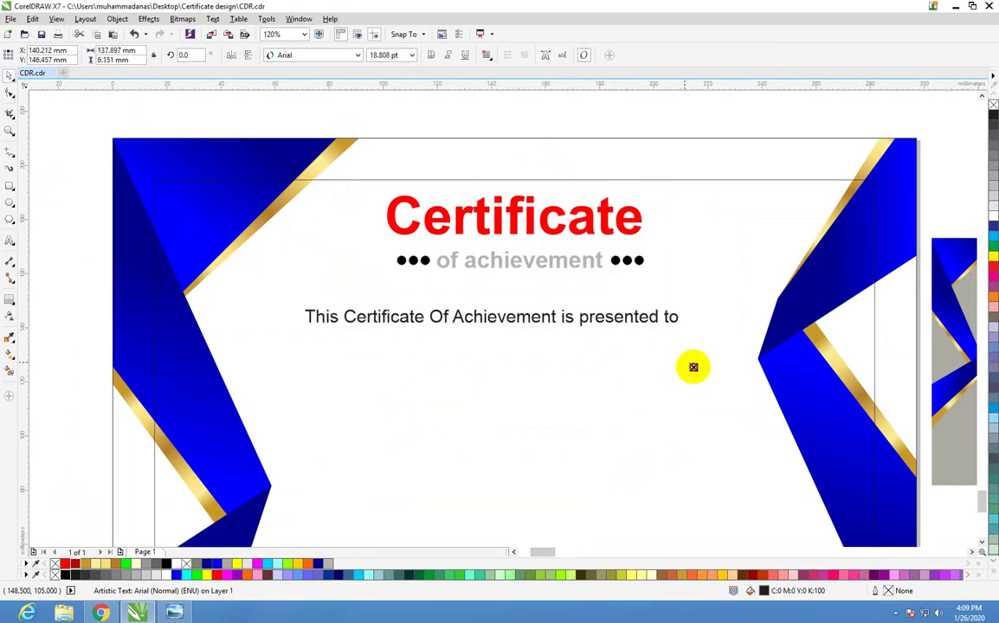
{"action": "left_click", "coordinate": [423, 317]}
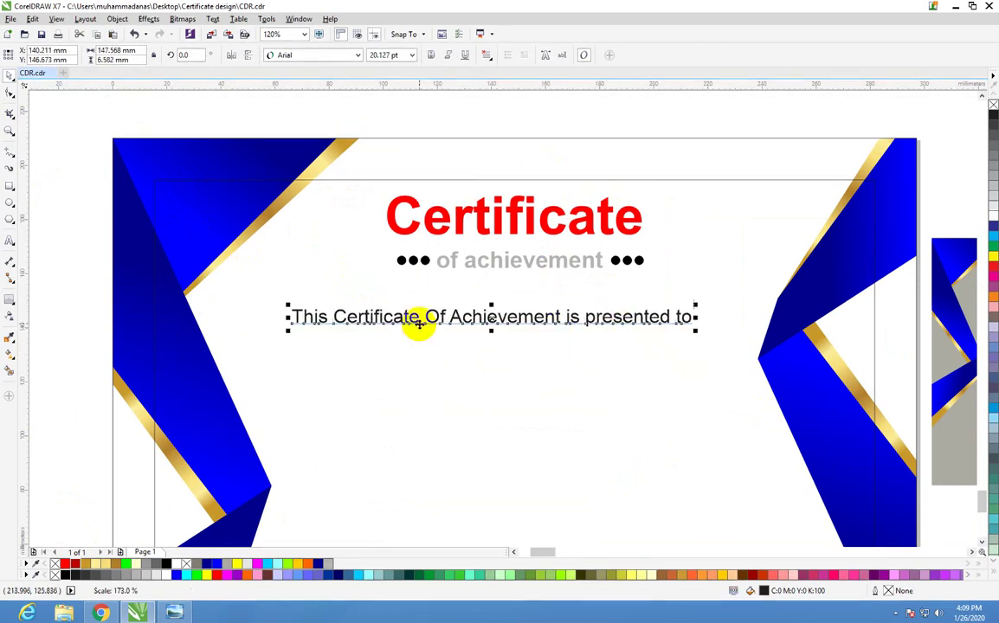
{"action": "left_click", "coordinate": [438, 54]}
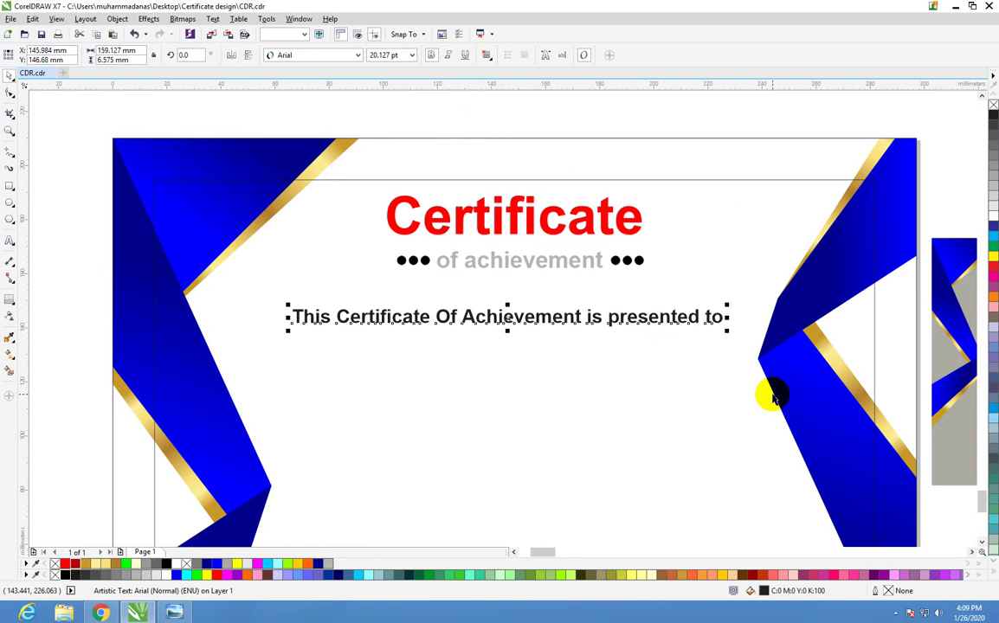
{"action": "left_click", "coordinate": [697, 230], "text": "shift"}
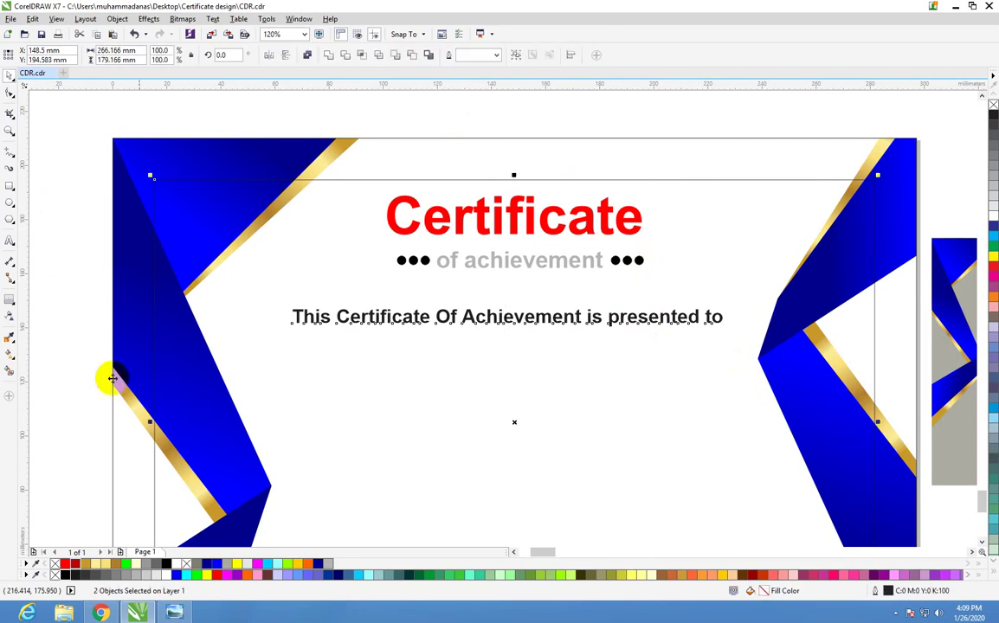
- Centre the presented-to line on the frame and nudge it slightly up toward the subtitle
{"action": "key", "text": "c"}
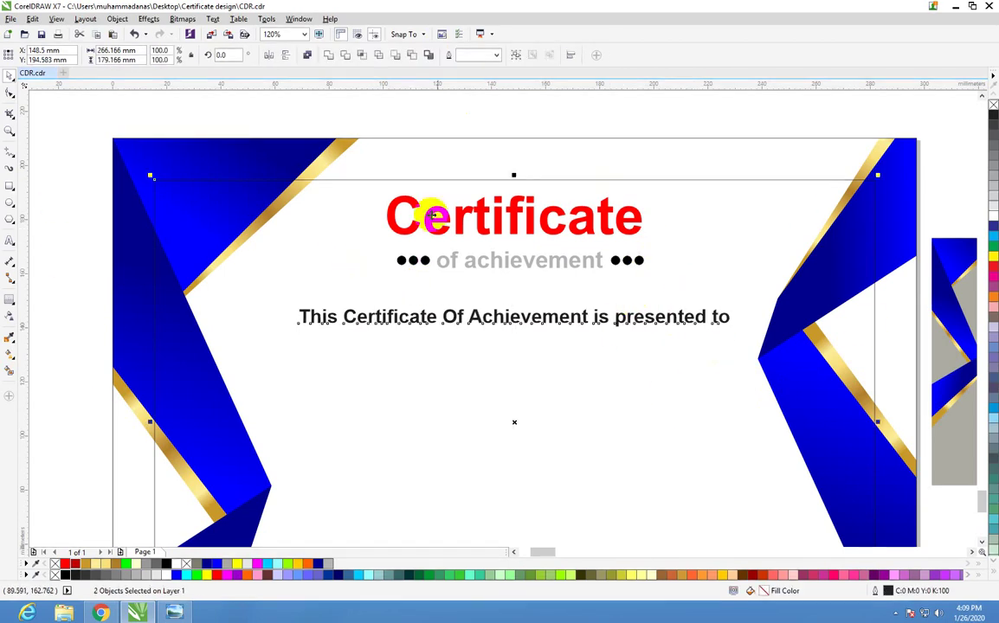
{"action": "left_click", "coordinate": [490, 106]}
{"action": "left_click_drag", "start_coordinate": [512, 320], "coordinate": [512, 309]}
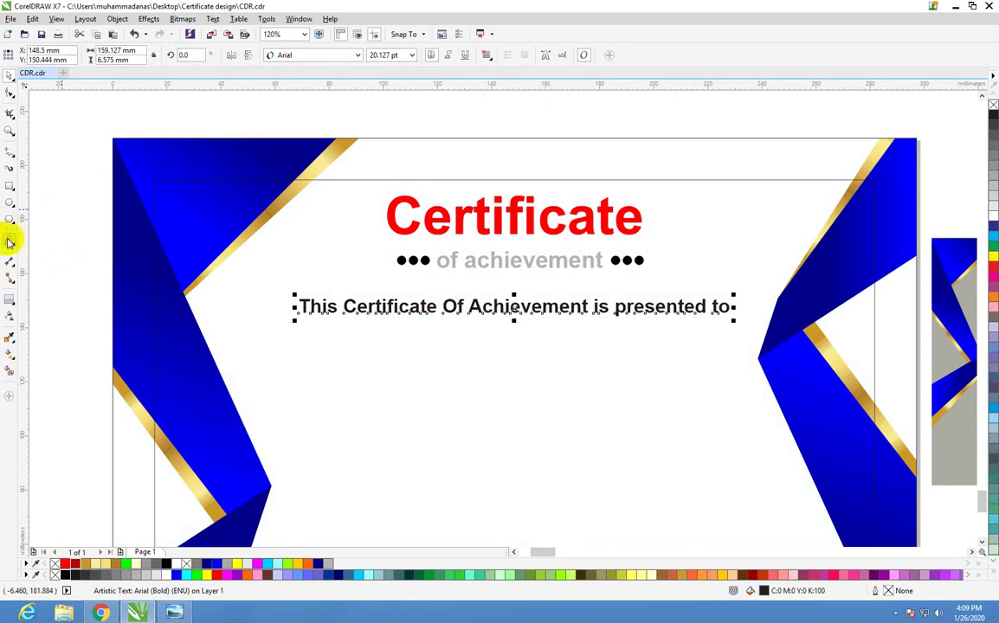
{"action": "left_click", "coordinate": [9, 241]}
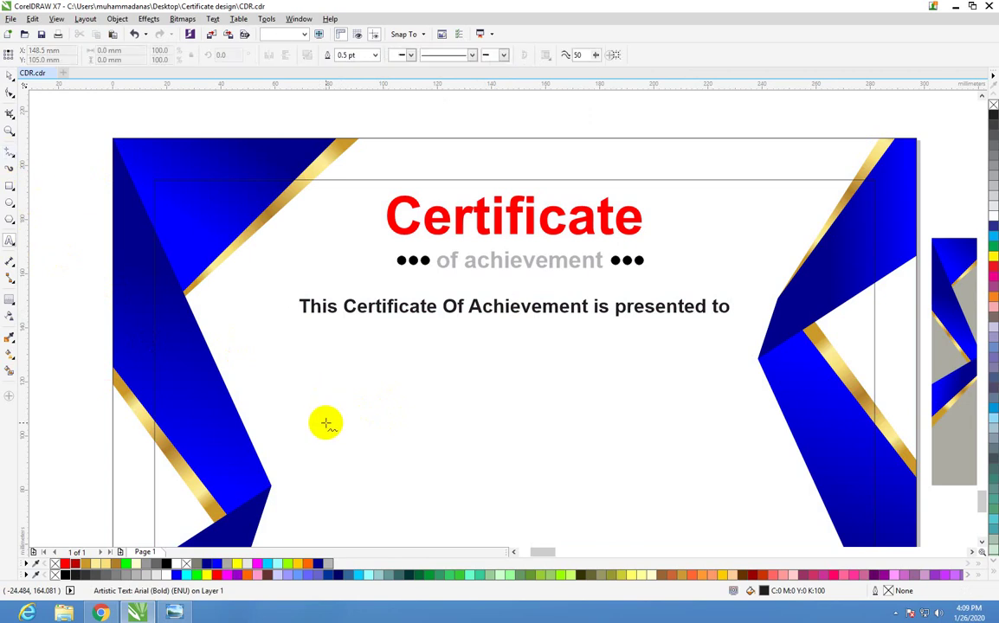
- Draw a horizontal name line below the presented-to text and select it alone
{"action": "left_click", "coordinate": [9, 152]}
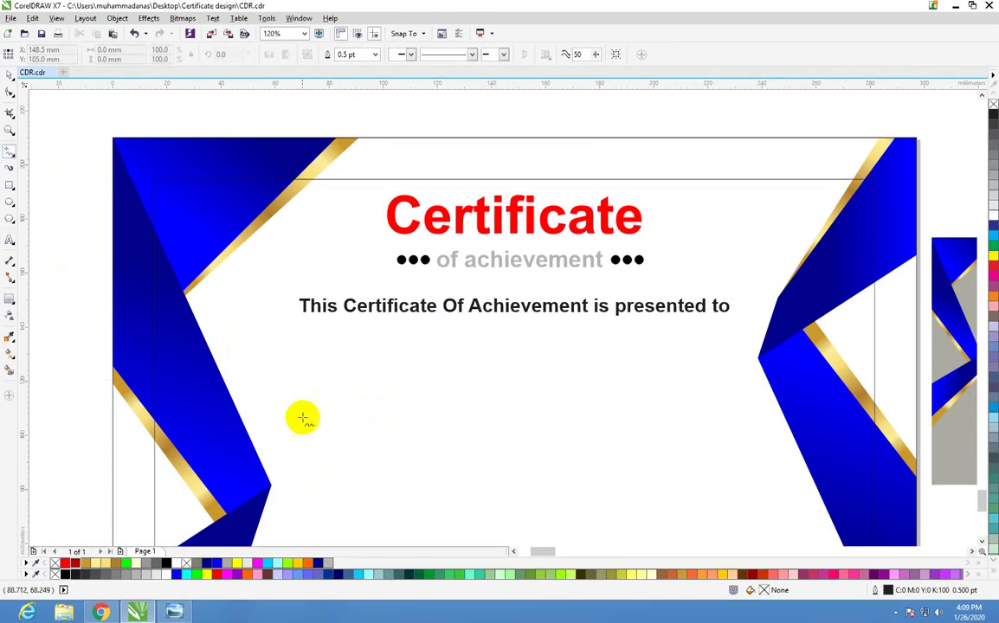
{"action": "left_click", "coordinate": [284, 396]}
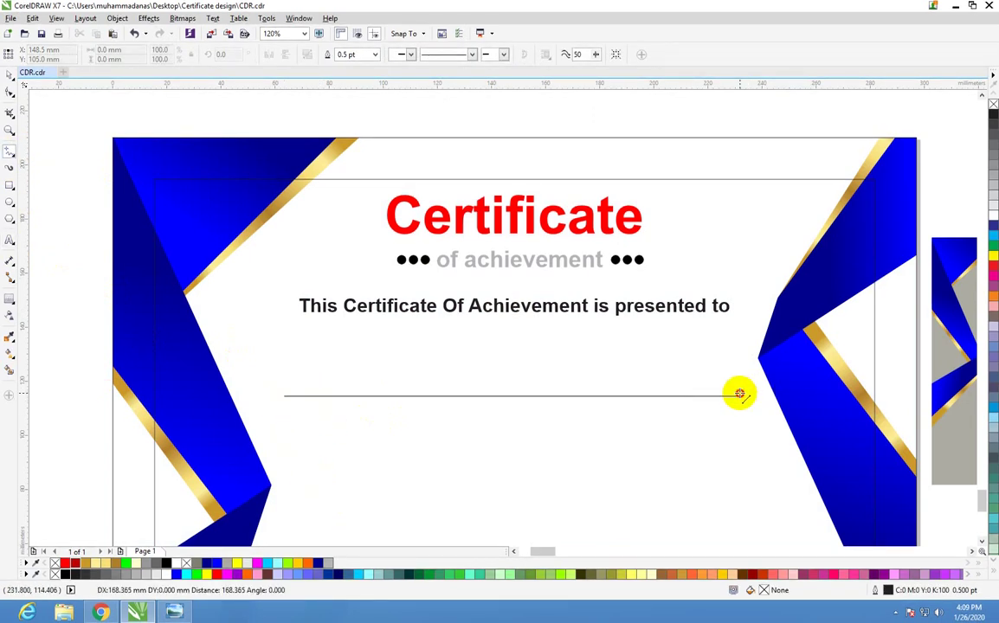
{"action": "left_click", "coordinate": [739, 394]}
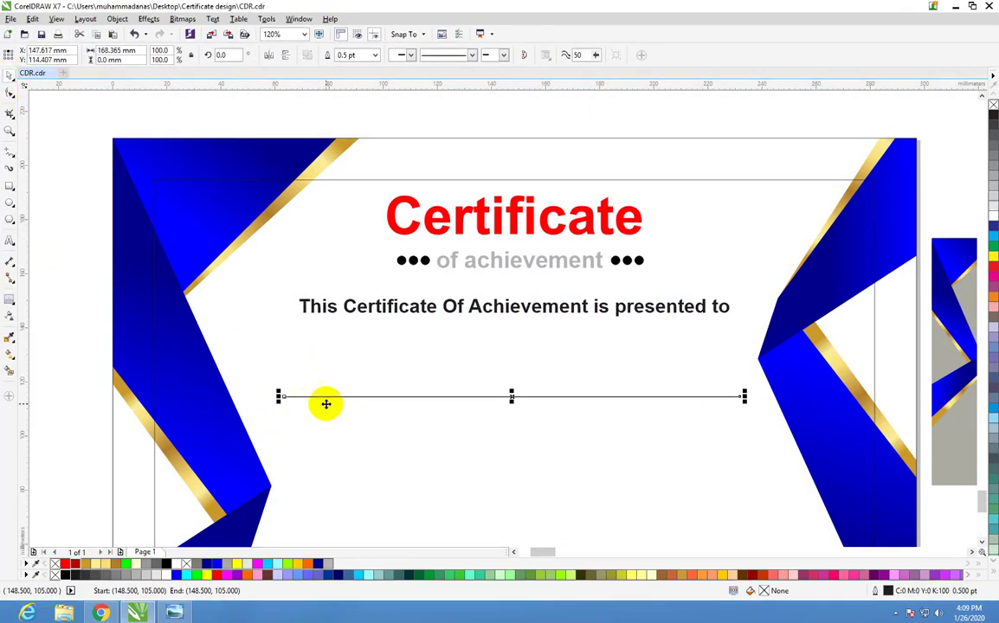
{"action": "left_click_drag", "start_coordinate": [232, 357], "coordinate": [871, 488]}
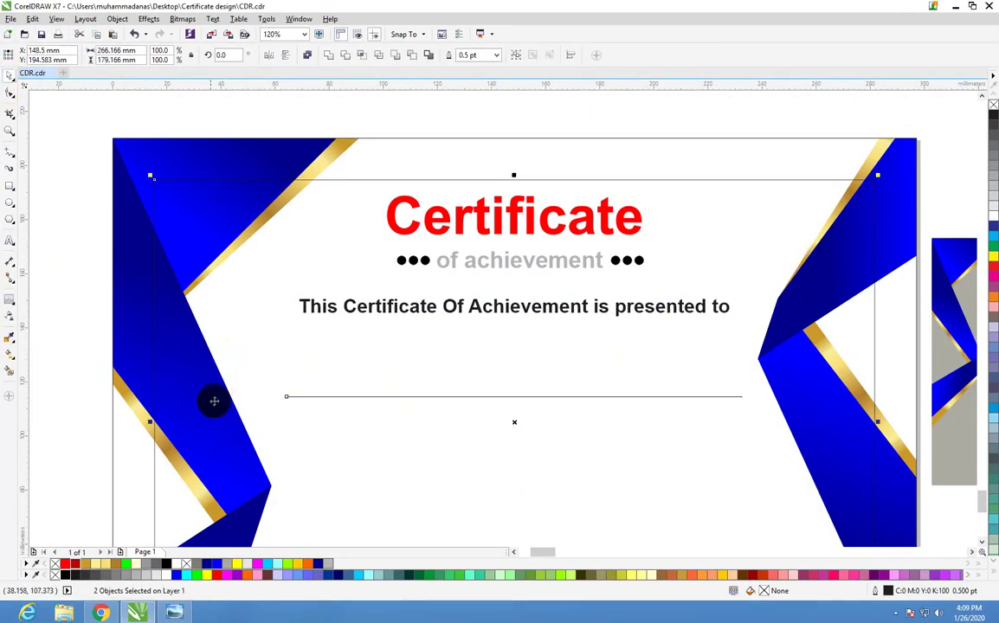
{"action": "left_click_drag", "start_coordinate": [190, 346], "coordinate": [805, 490]}
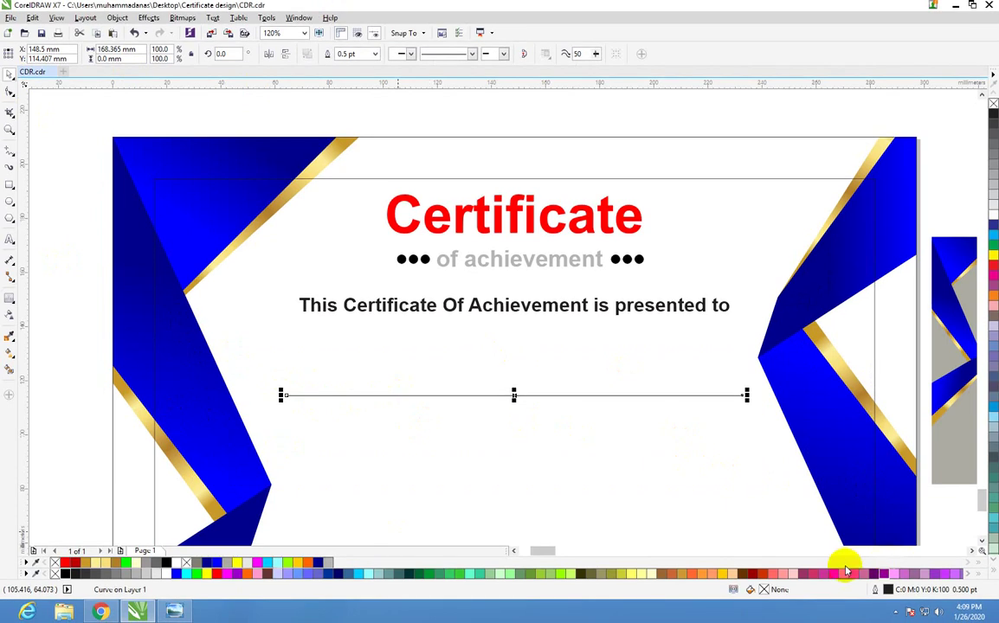
- Give the name line a red 2 pt outline with rounded corners and line ends
{"action": "double_click", "coordinate": [887, 592]}
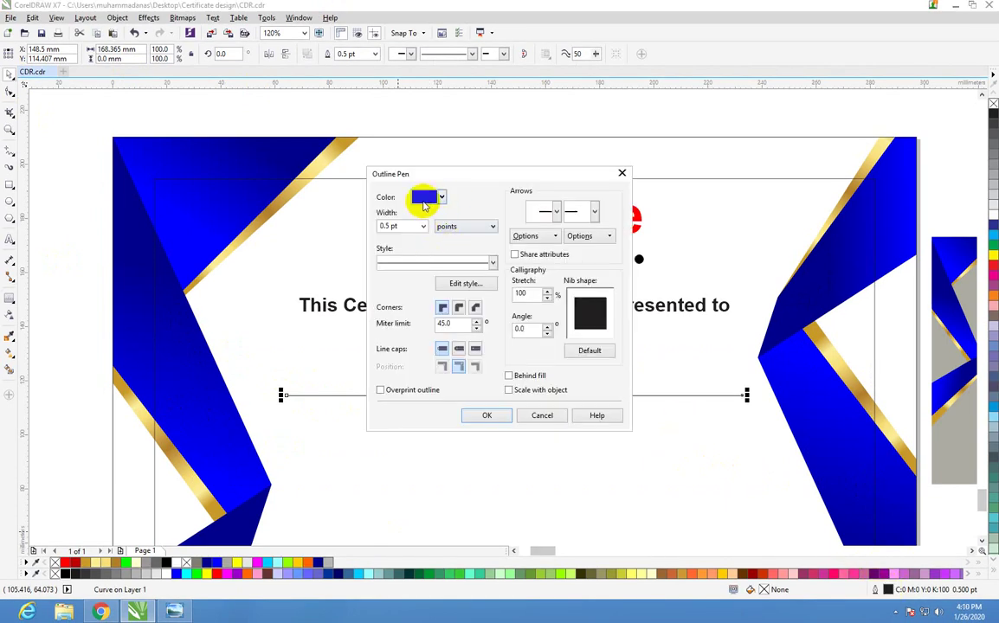
{"action": "left_click", "coordinate": [423, 198]}
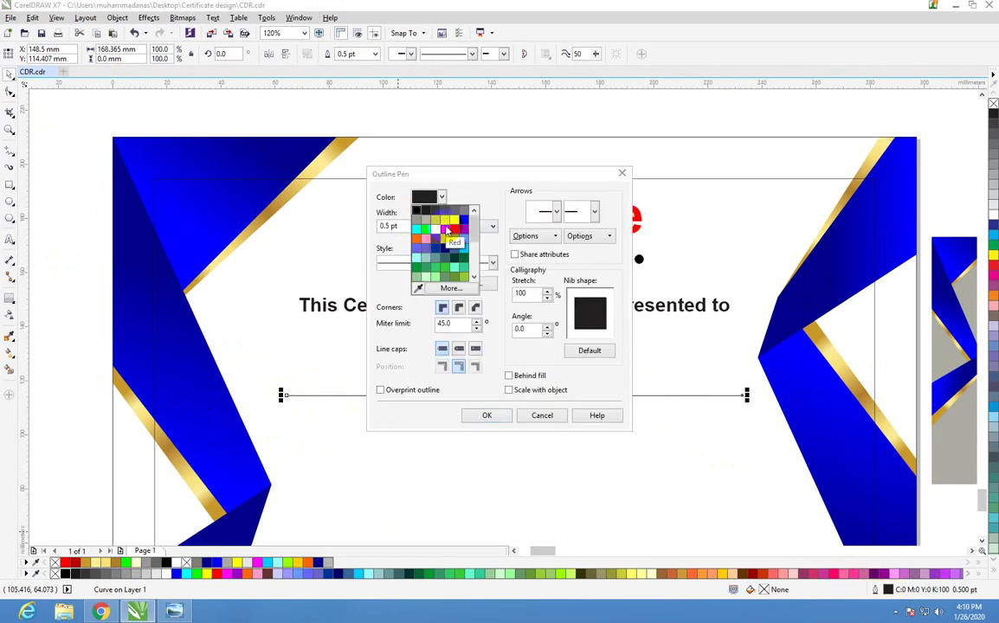
{"action": "left_click", "coordinate": [445, 232]}
{"action": "left_click", "coordinate": [424, 197]}
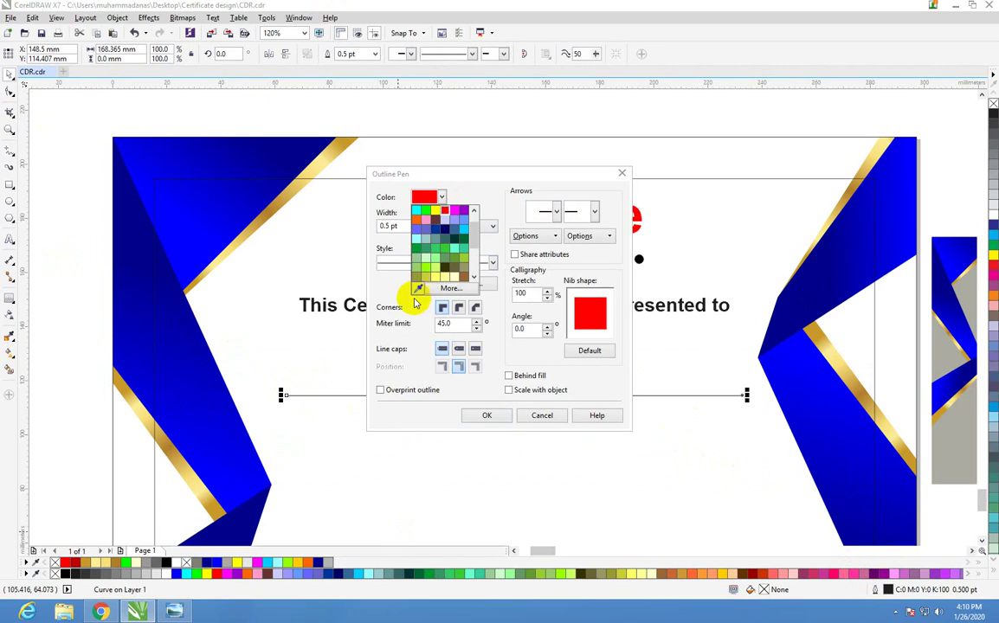
{"action": "left_click", "coordinate": [417, 287]}
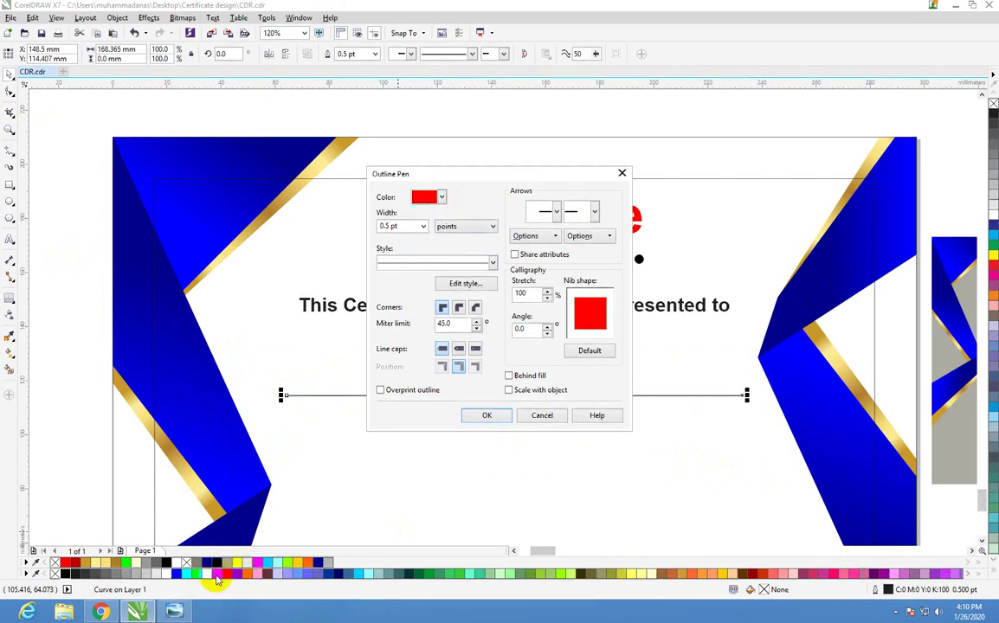
{"action": "left_click_drag", "start_coordinate": [410, 226], "coordinate": [322, 223]}
{"action": "type", "text": "2"}
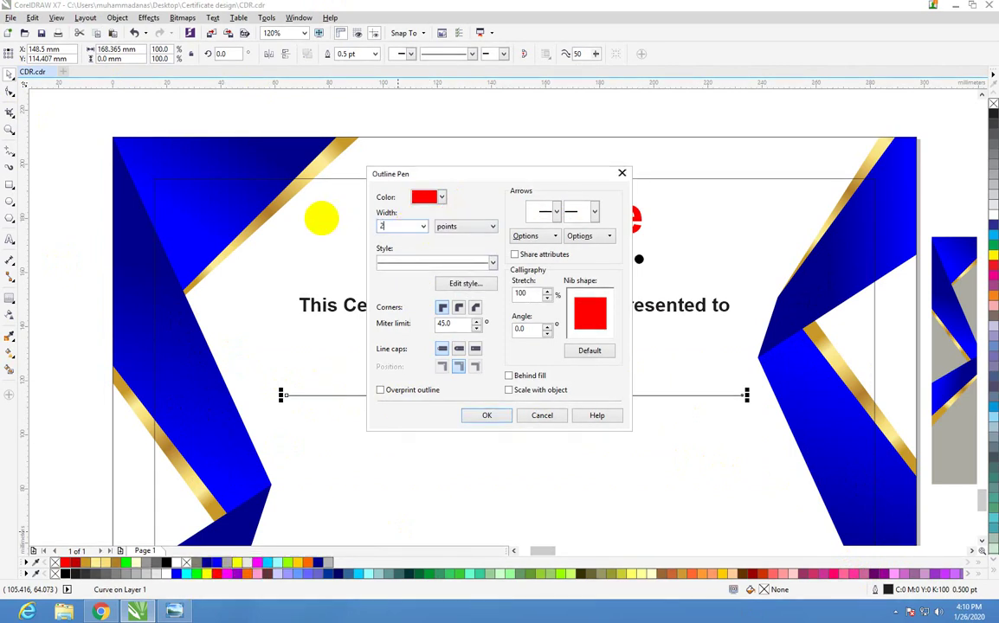
{"action": "left_click", "coordinate": [458, 307]}
{"action": "left_click", "coordinate": [459, 348]}
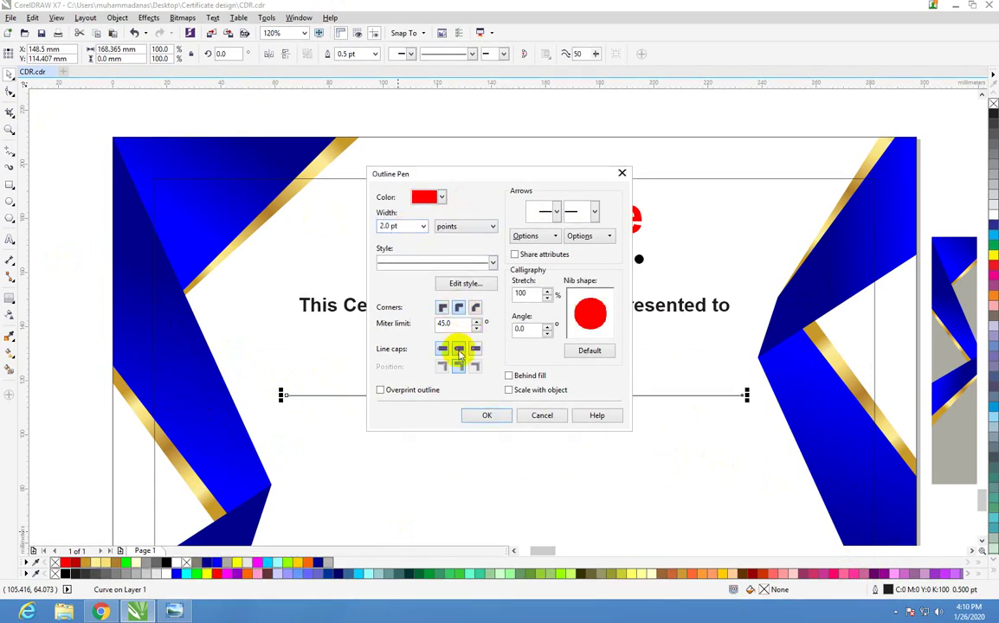
{"action": "left_click", "coordinate": [489, 417]}
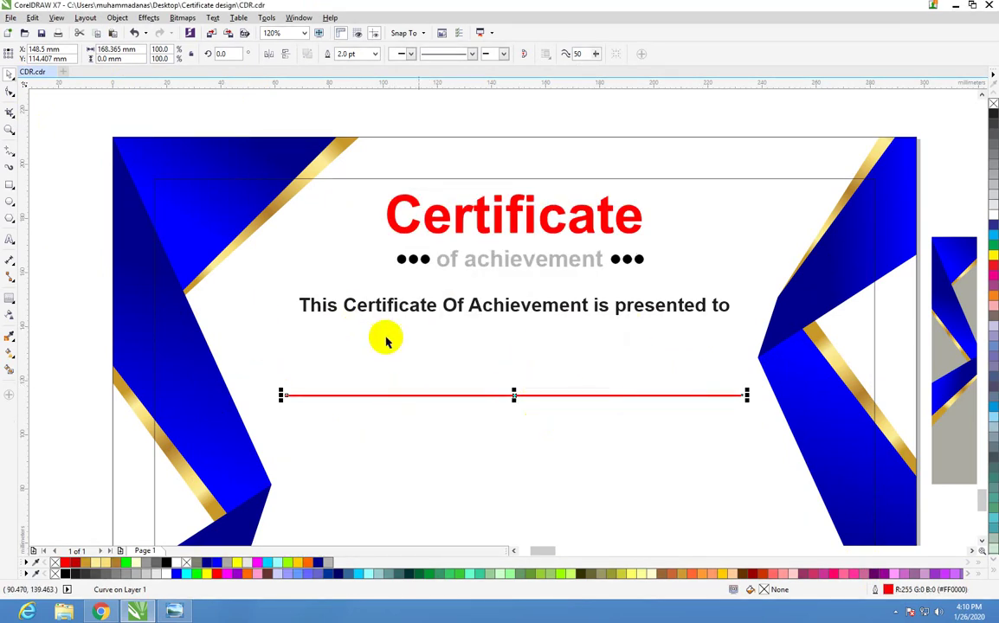
- Check the reference's paragraph area, then drag a wide paragraph text frame below the red line
{"action": "scroll", "coordinate": [516, 352], "scroll_direction": "down", "scroll_amount": 2}
{"action": "scroll", "coordinate": [641, 354], "scroll_direction": "down", "scroll_amount": 2}
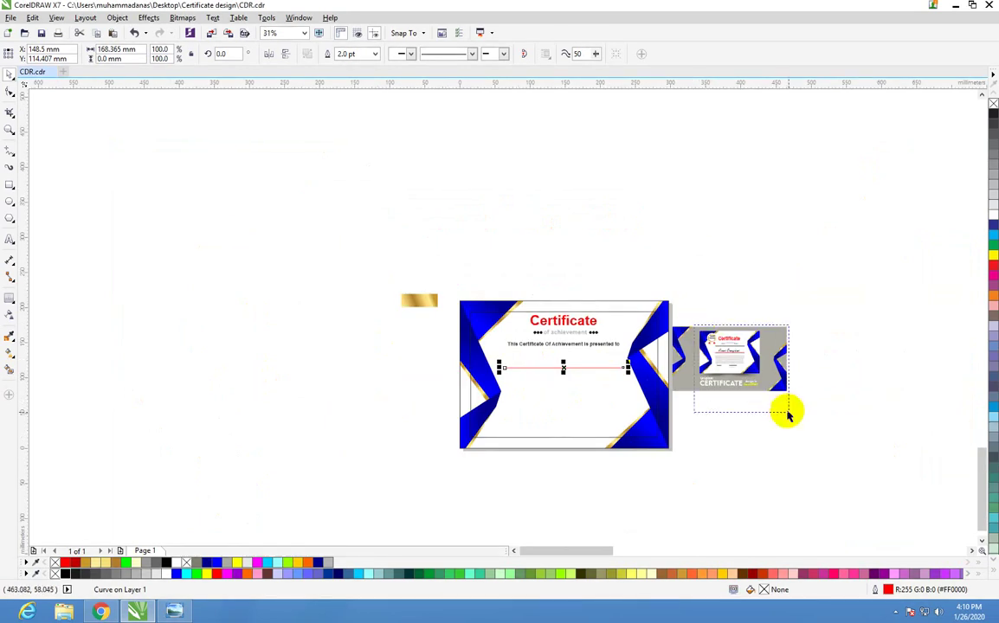
{"action": "left_click_drag", "start_coordinate": [787, 416], "coordinate": [786, 418]}
{"action": "left_click_drag", "start_coordinate": [294, 208], "coordinate": [720, 374]}
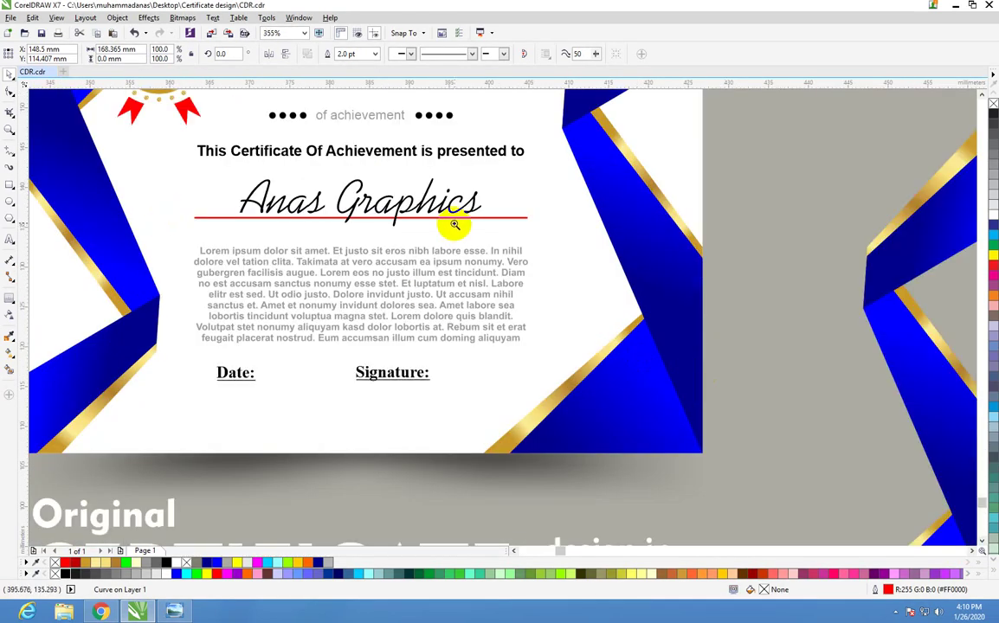
{"action": "scroll", "coordinate": [489, 277], "scroll_direction": "down", "scroll_amount": 2}
{"action": "scroll", "coordinate": [286, 333], "scroll_direction": "down", "scroll_amount": 2}
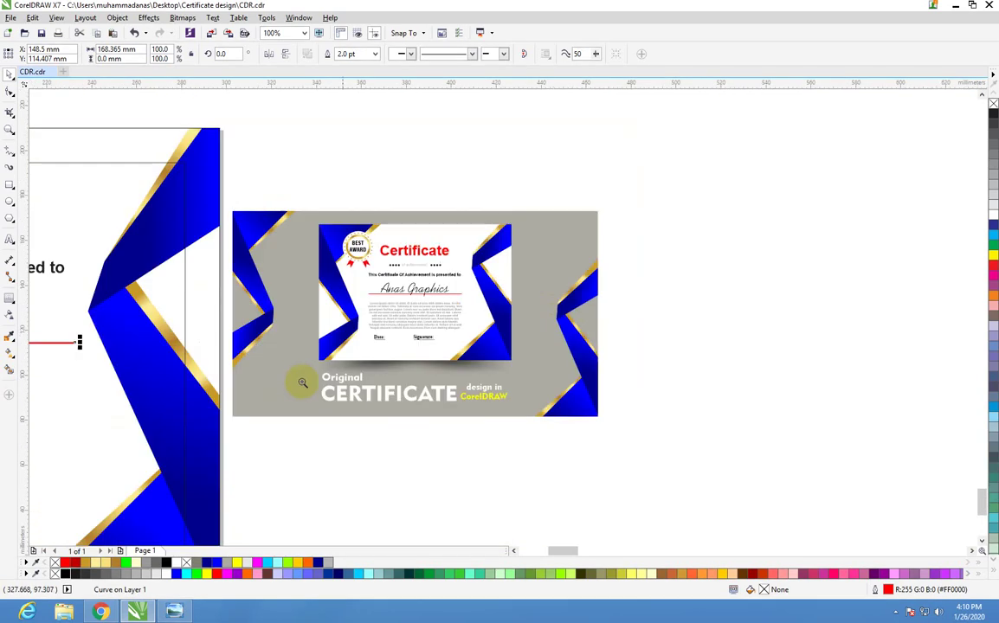
{"action": "scroll", "coordinate": [372, 389], "scroll_direction": "down", "scroll_amount": 2}
{"action": "scroll", "coordinate": [98, 394], "scroll_direction": "down", "scroll_amount": 2}
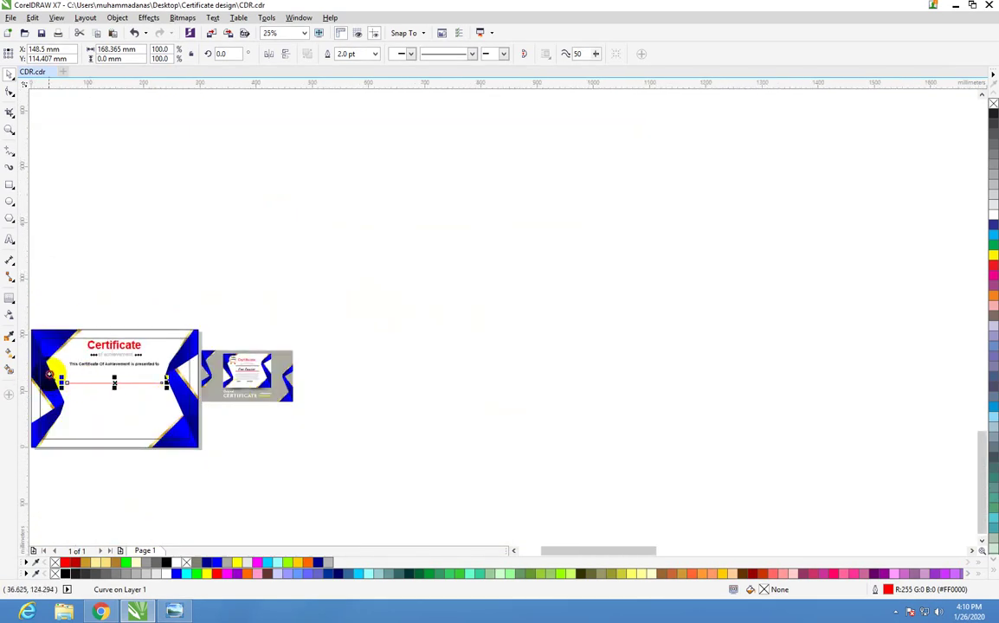
{"action": "left_click_drag", "start_coordinate": [50, 374], "coordinate": [223, 472]}
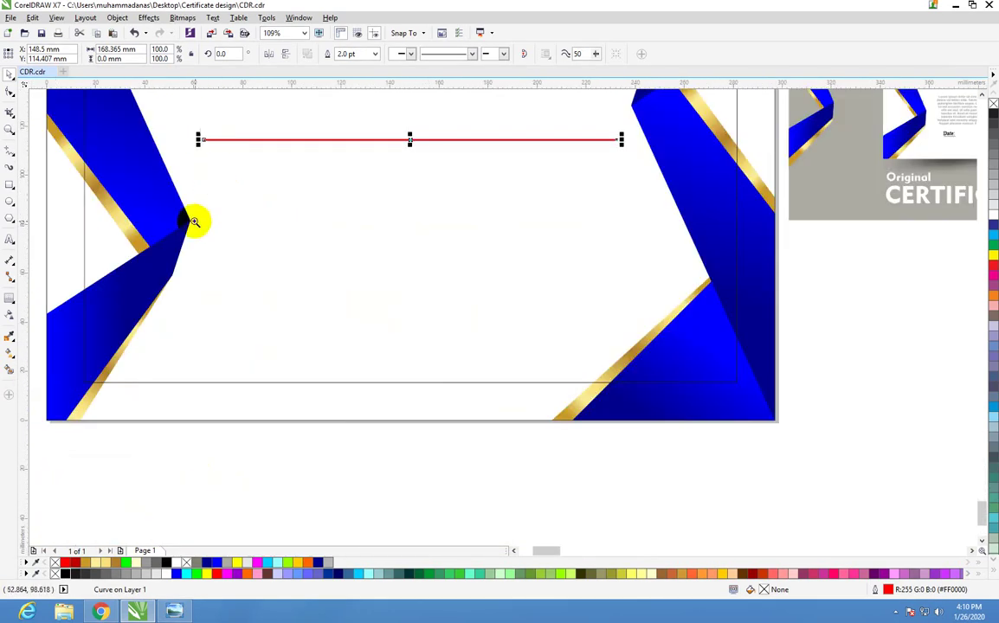
{"action": "left_click_drag", "start_coordinate": [210, 163], "coordinate": [626, 288]}
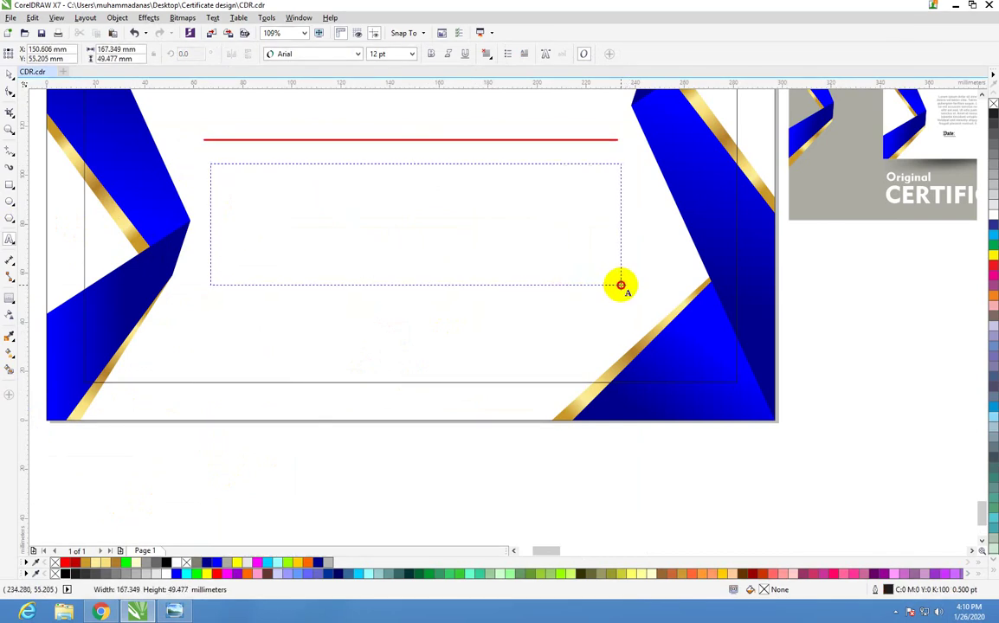
- Fill the new paragraph frame with lorem ipsum placeholder text
{"action": "left_click_drag", "start_coordinate": [626, 288], "coordinate": [621, 287]}
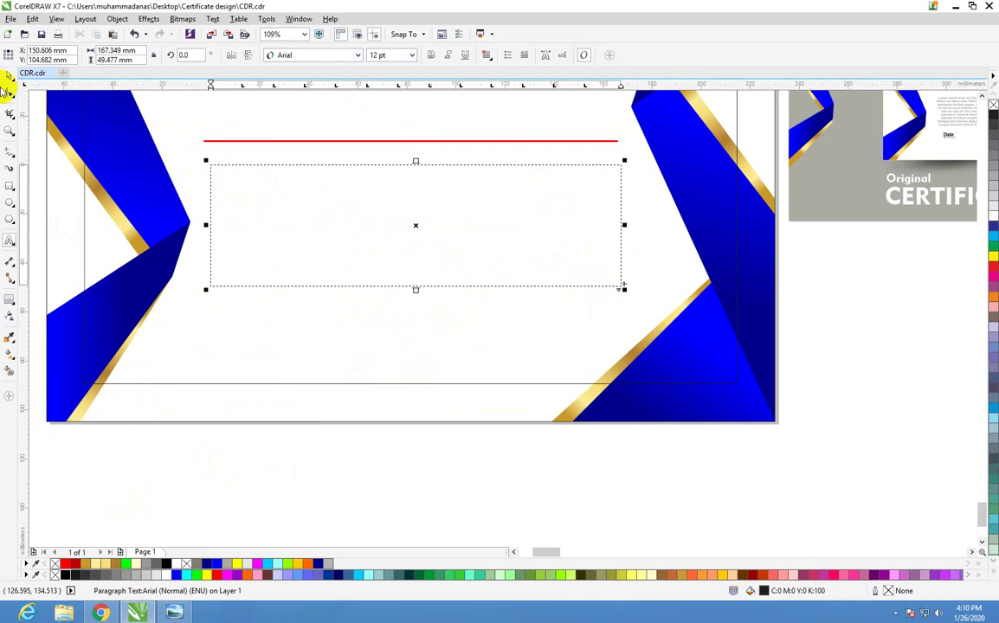
{"action": "left_click", "coordinate": [9, 78]}
{"action": "right_click", "coordinate": [359, 218]}
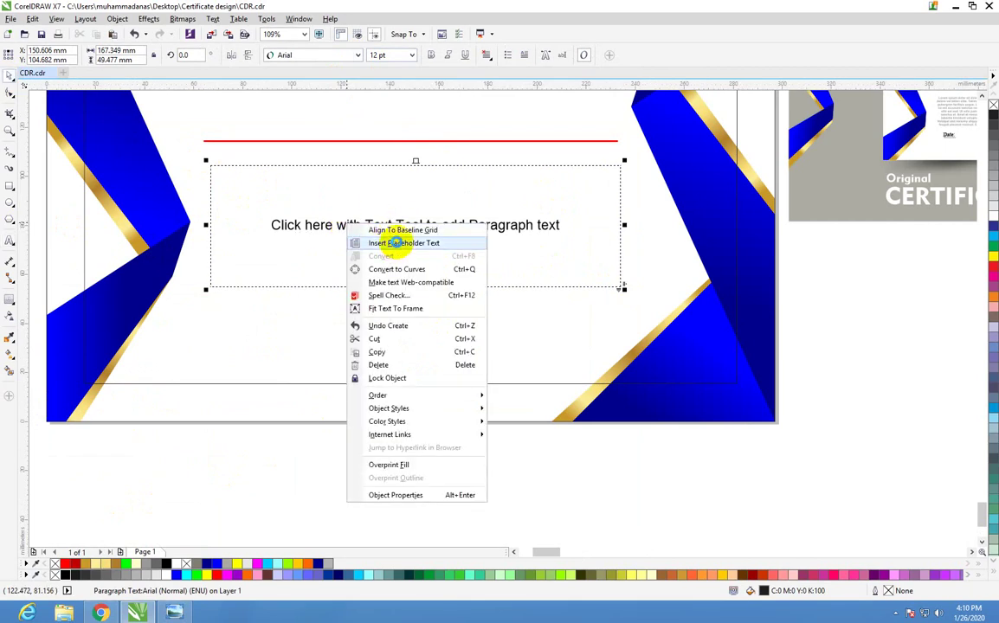
{"action": "left_click", "coordinate": [500, 274]}
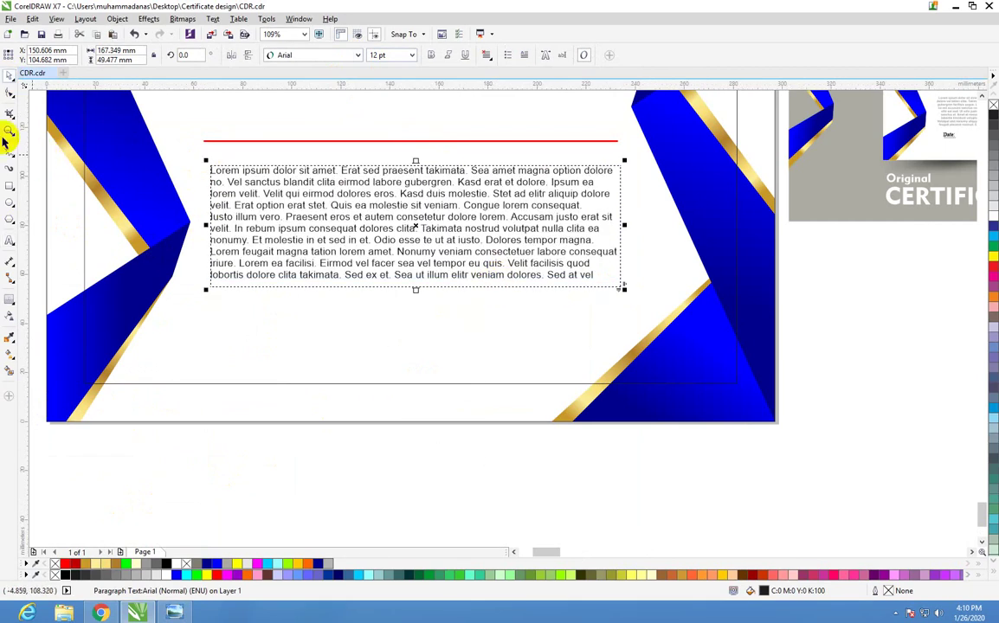
- Make the paragraph bold and centre-aligned, then group it with the page border frame
{"action": "left_click", "coordinate": [428, 55]}
{"action": "left_click", "coordinate": [485, 54]}
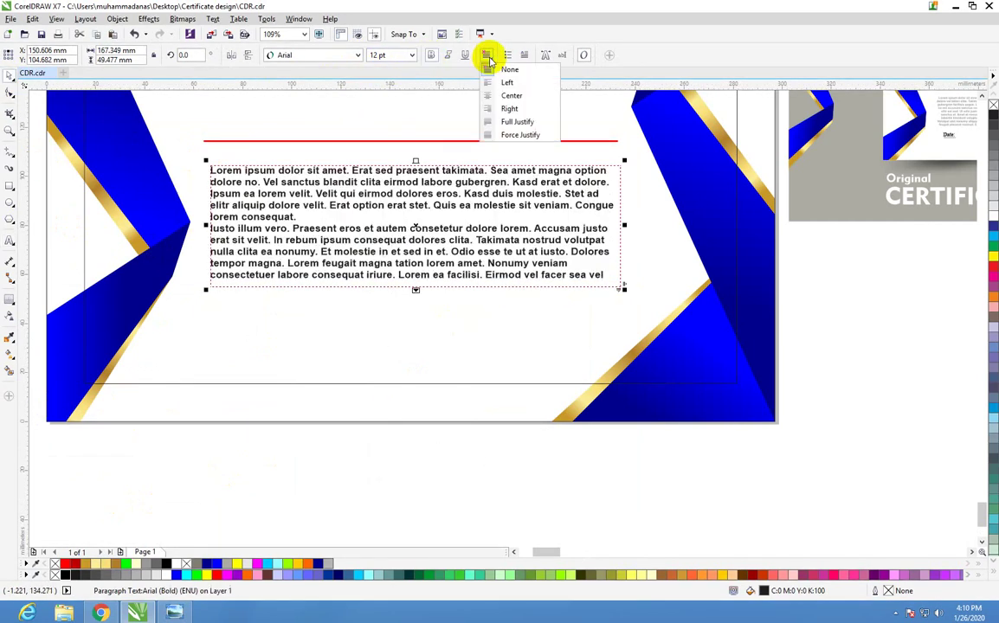
{"action": "left_click", "coordinate": [495, 83]}
{"action": "left_click", "coordinate": [7, 65]}
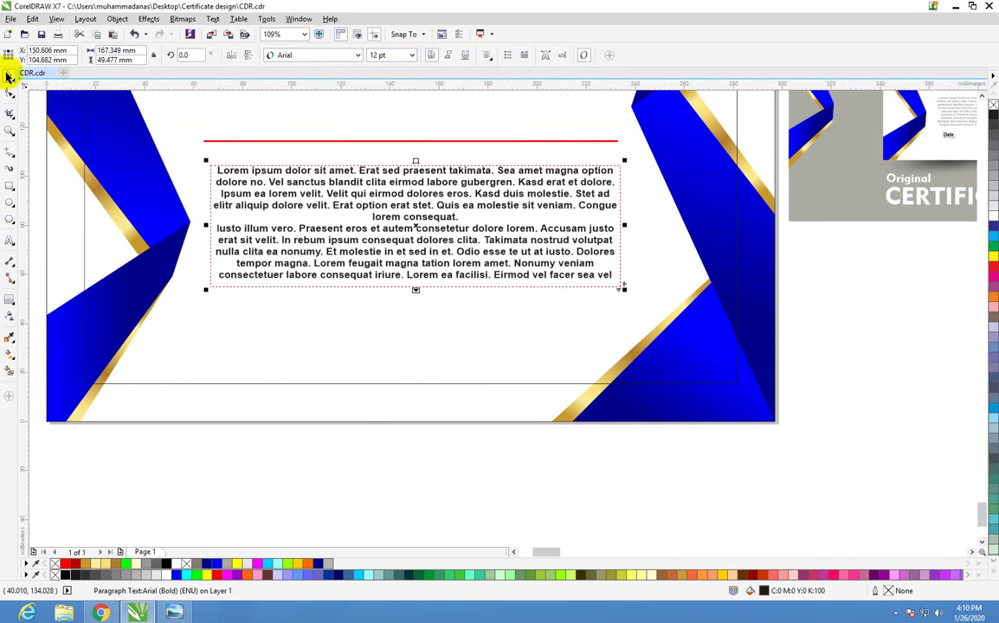
{"action": "left_click", "coordinate": [379, 326], "text": "shift"}
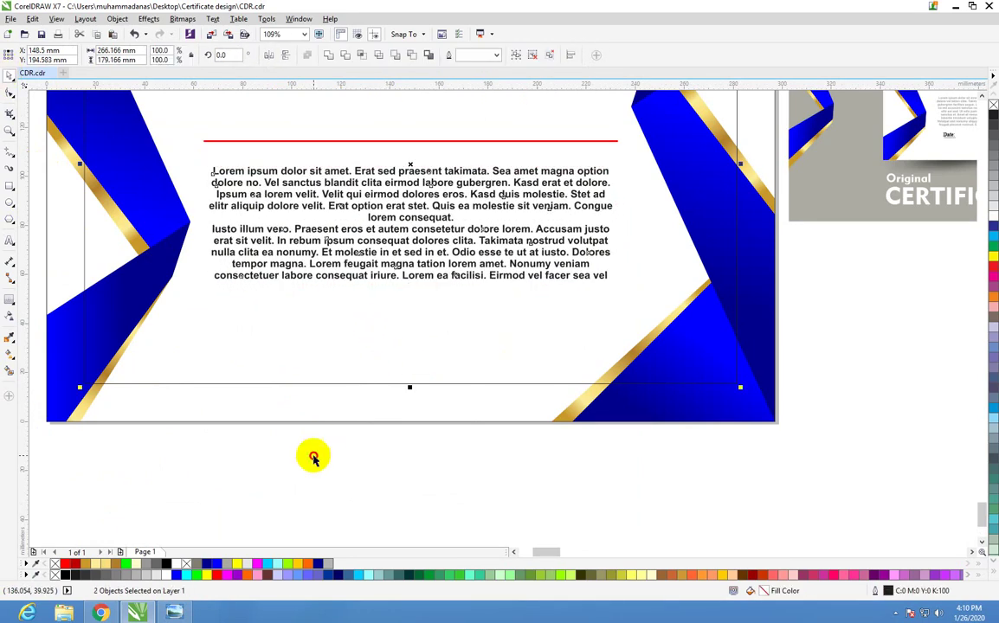
{"action": "key", "text": "ctrl+g"}
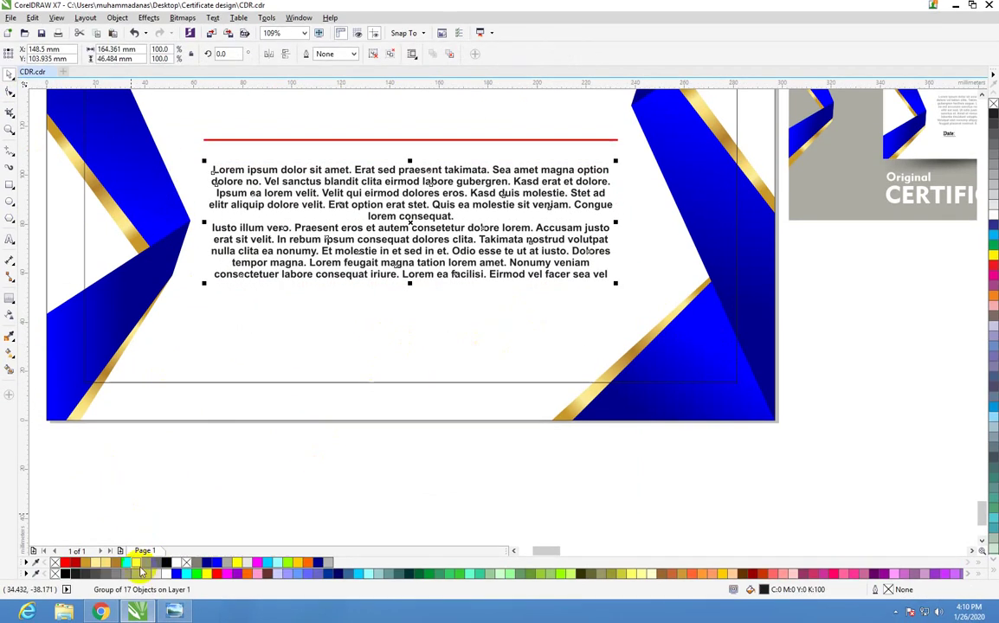
- Start a 'Date:' text label just below the lorem paragraph
{"action": "scroll", "coordinate": [69, 450], "scroll_direction": "down", "scroll_amount": 4}
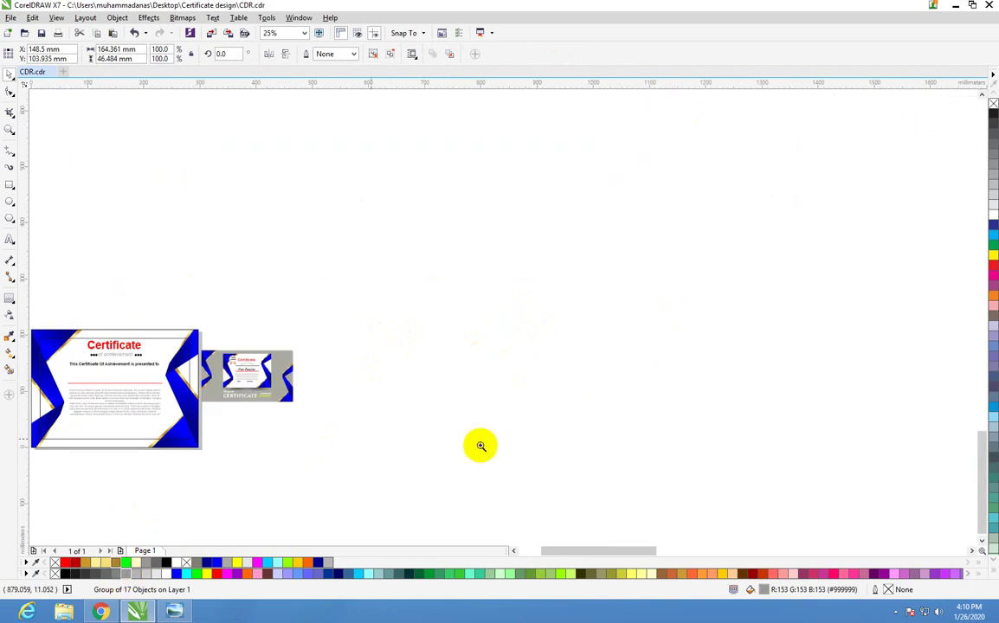
{"action": "left_click_drag", "start_coordinate": [162, 352], "coordinate": [333, 423]}
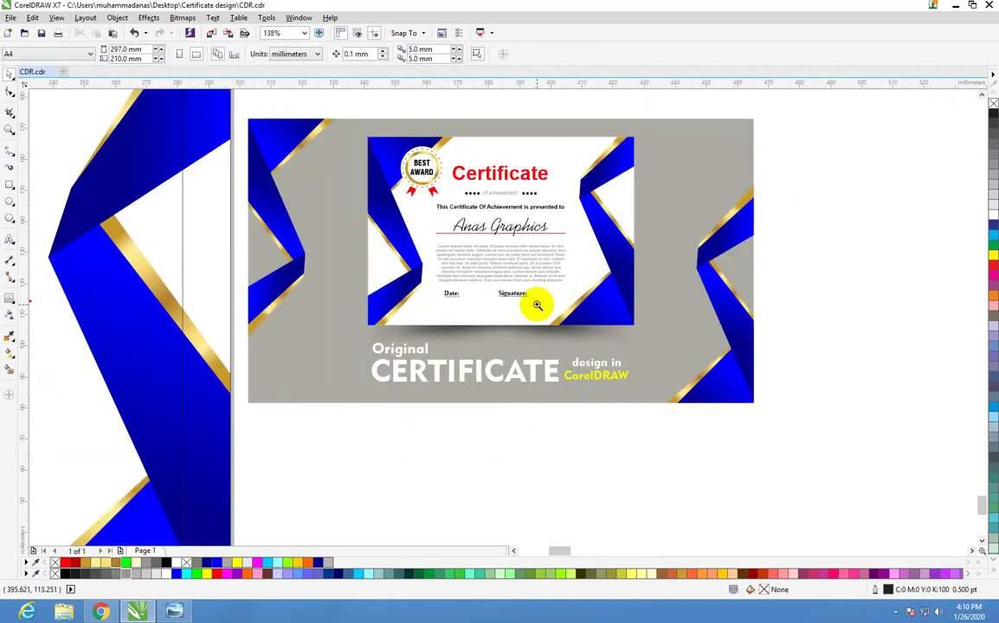
{"action": "scroll", "coordinate": [538, 305], "scroll_direction": "down", "scroll_amount": 2}
{"action": "scroll", "coordinate": [129, 412], "scroll_direction": "down", "scroll_amount": 2}
{"action": "mouse_move", "coordinate": [161, 377]}
{"action": "left_mouse_down"}
{"action": "mouse_move", "coordinate": [126, 368]}
{"action": "mouse_move", "coordinate": [446, 418]}
{"action": "left_mouse_up"}
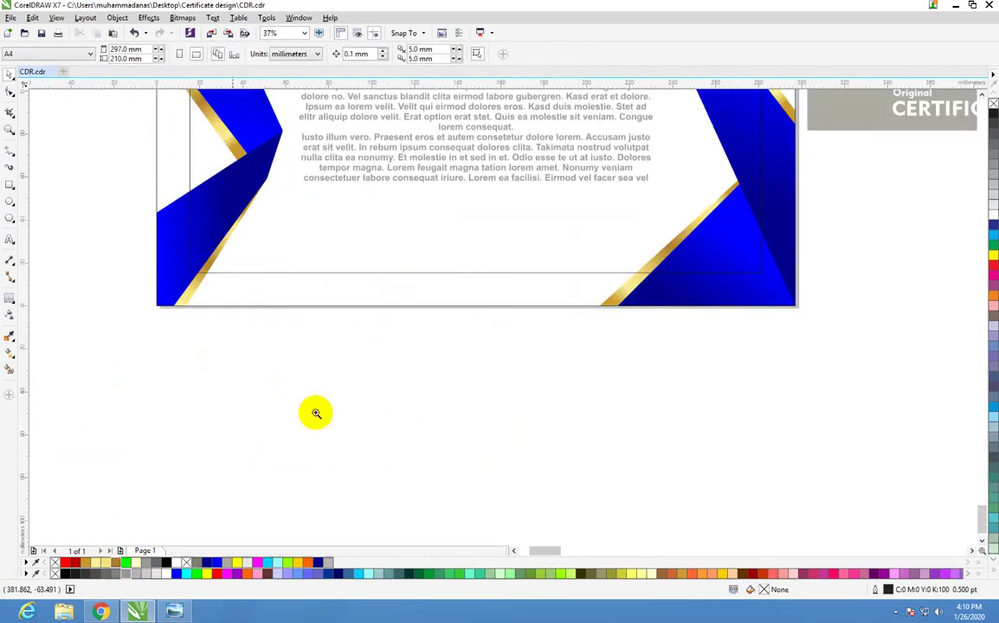
{"action": "left_click_drag", "start_coordinate": [160, 188], "coordinate": [708, 349]}
{"action": "left_click", "coordinate": [10, 242]}
{"action": "left_click", "coordinate": [321, 233]}
{"action": "type", "text": "Date:"}
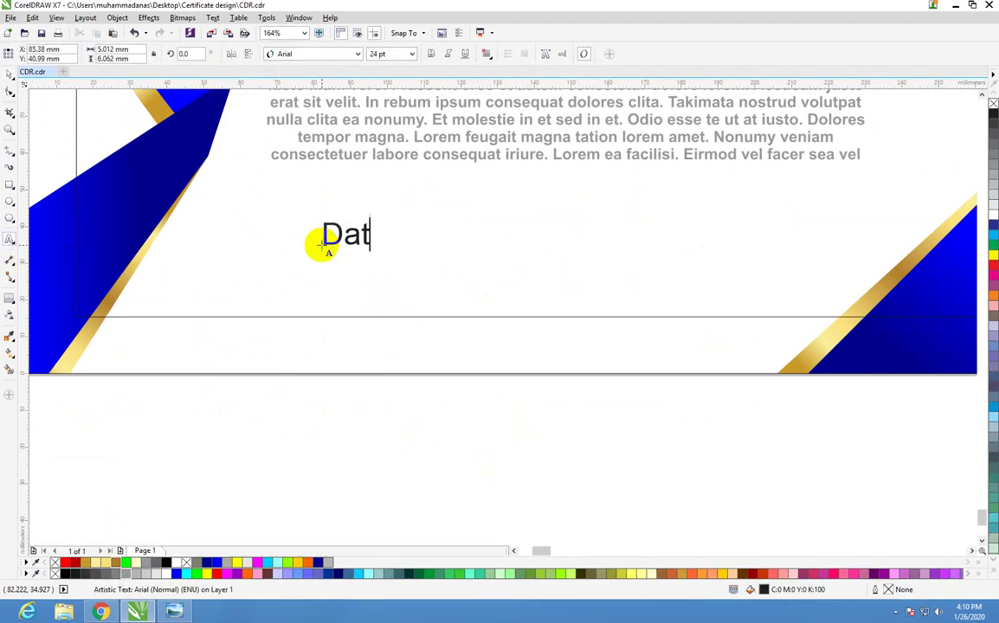
- Set the Date: label to Times New Roman and underline it
{"action": "left_click", "coordinate": [357, 54]}
{"action": "mouse_move", "coordinate": [318, 114]}
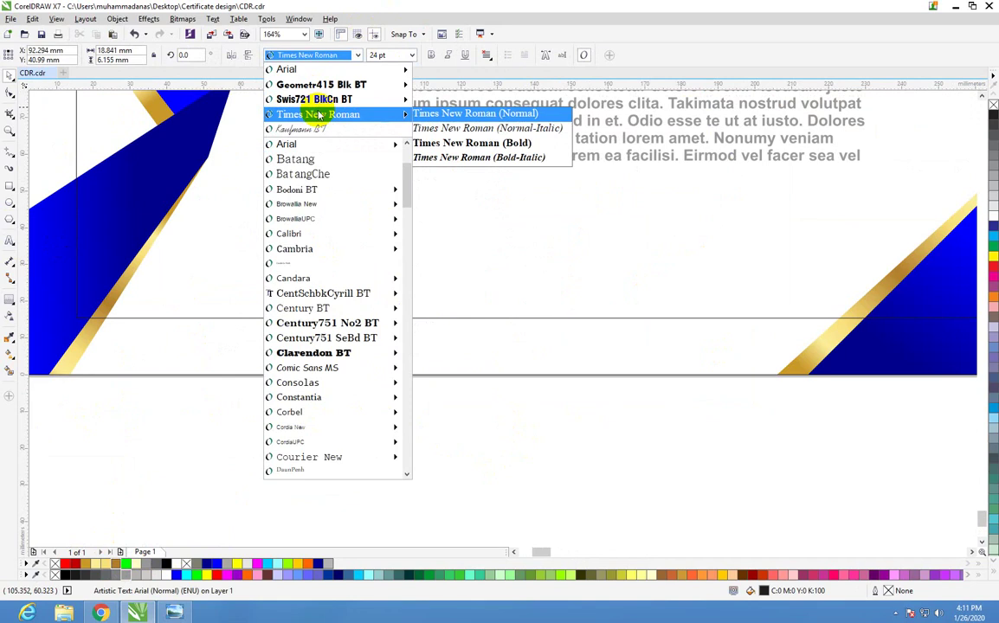
{"action": "left_click", "coordinate": [458, 113]}
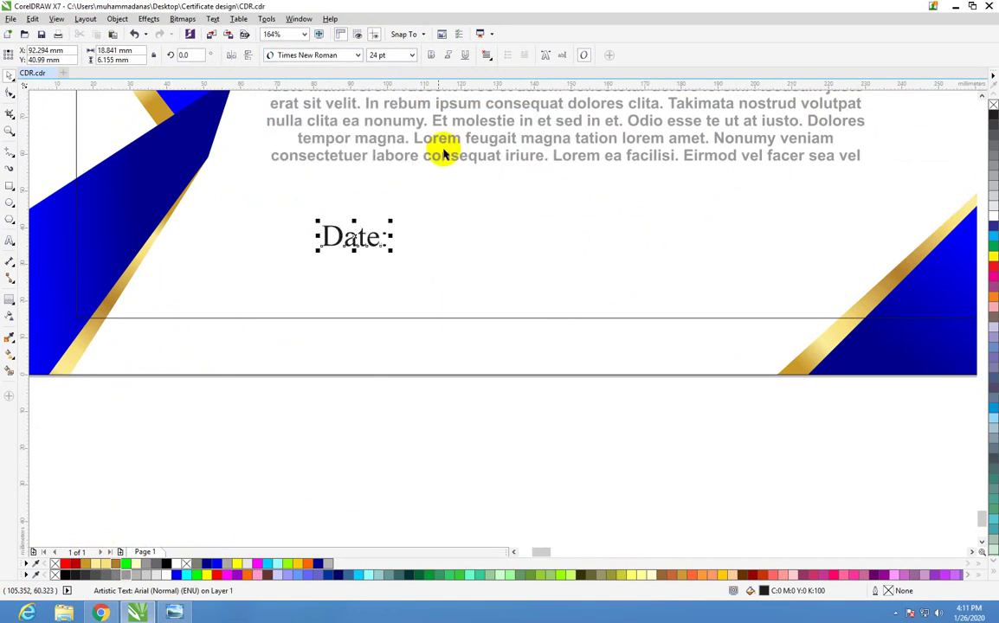
{"action": "left_click", "coordinate": [465, 55]}
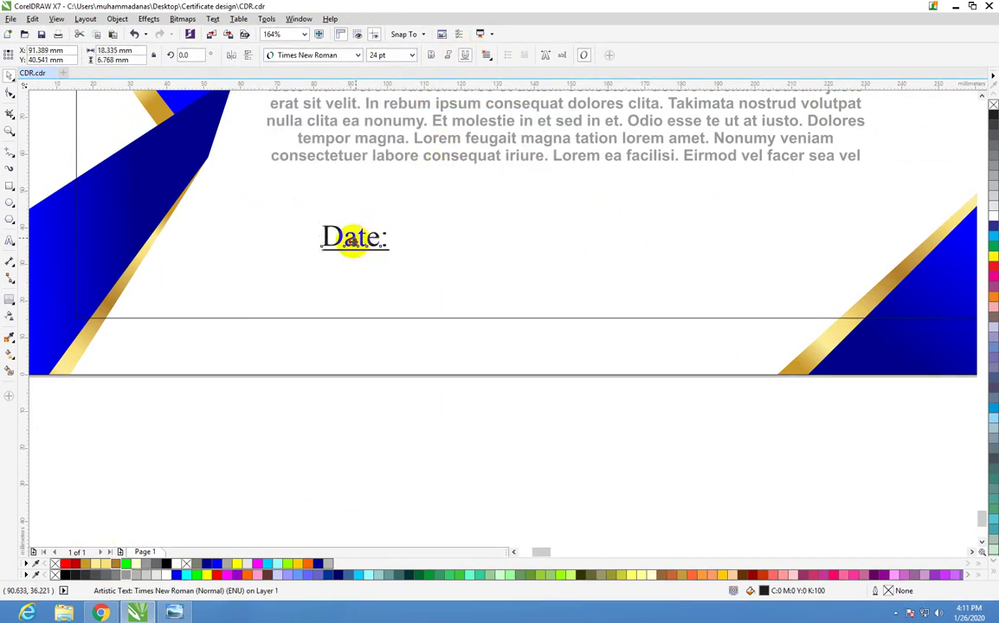
- Place the Date: labels under the grey paragraph, one left and one right, and make both bold
{"action": "mouse_move", "coordinate": [349, 241]}
{"action": "left_mouse_down"}
{"action": "mouse_move", "coordinate": [295, 199]}
{"action": "mouse_move", "coordinate": [591, 198]}
{"action": "left_mouse_up"}
{"action": "left_click", "coordinate": [429, 55]}
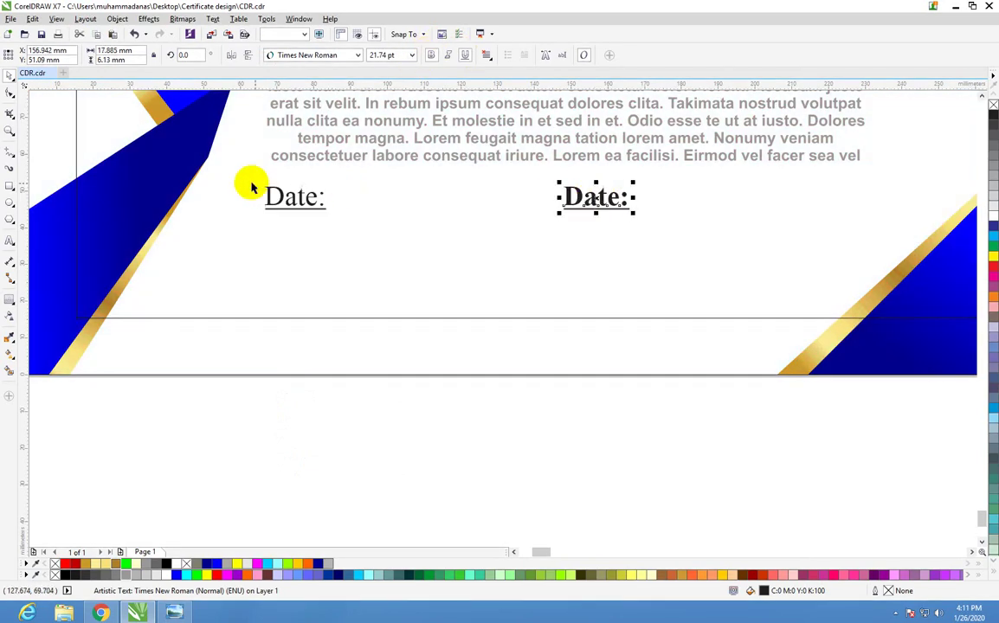
{"action": "left_click", "coordinate": [286, 196]}
{"action": "left_click", "coordinate": [431, 55]}
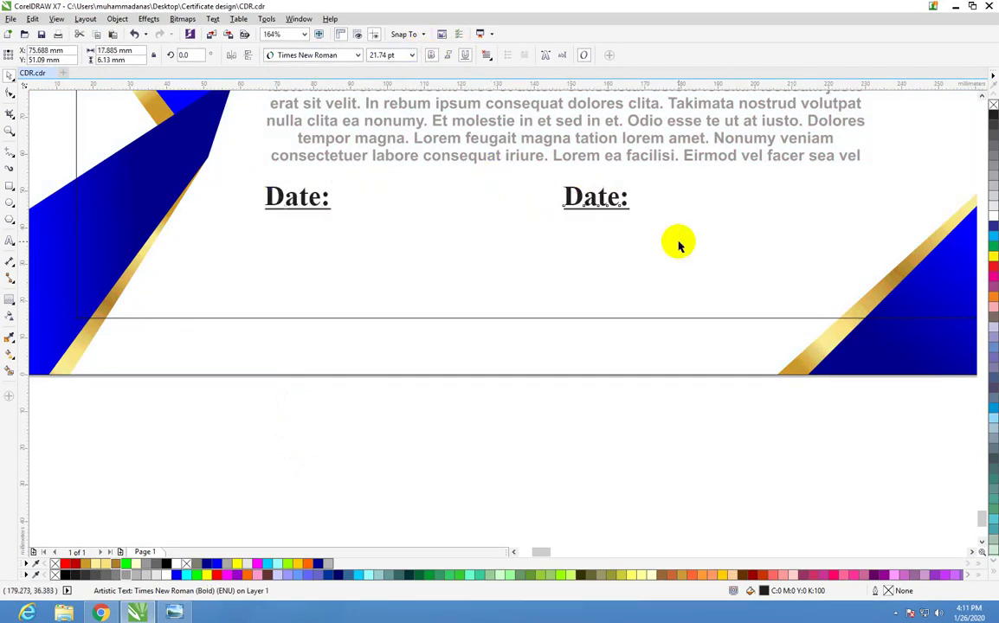
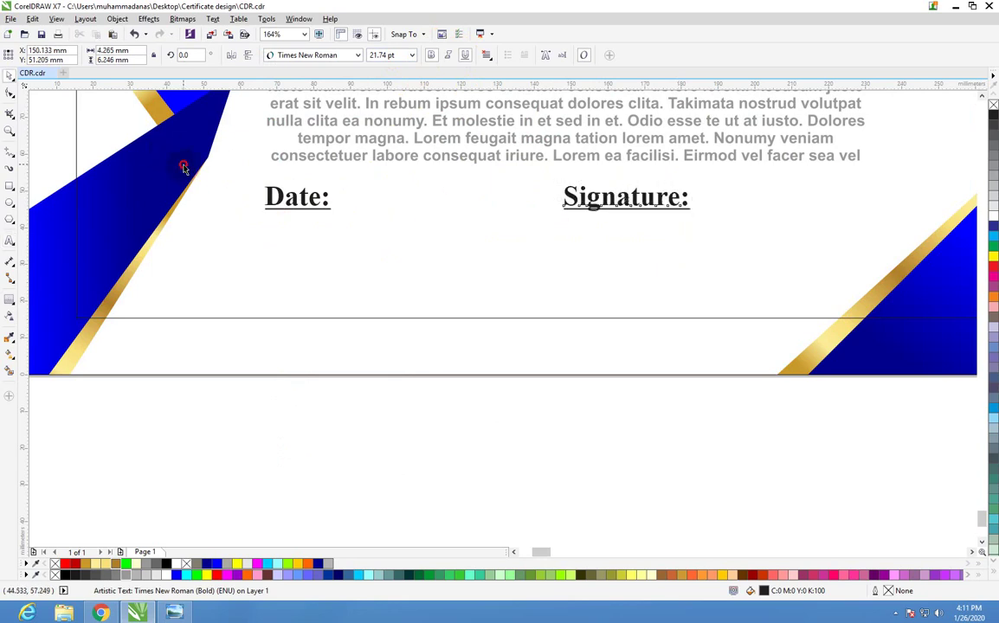
- Move the Date: and Signature: labels together slightly lower on the certificate
{"action": "left_click_drag", "start_coordinate": [184, 166], "coordinate": [716, 244]}
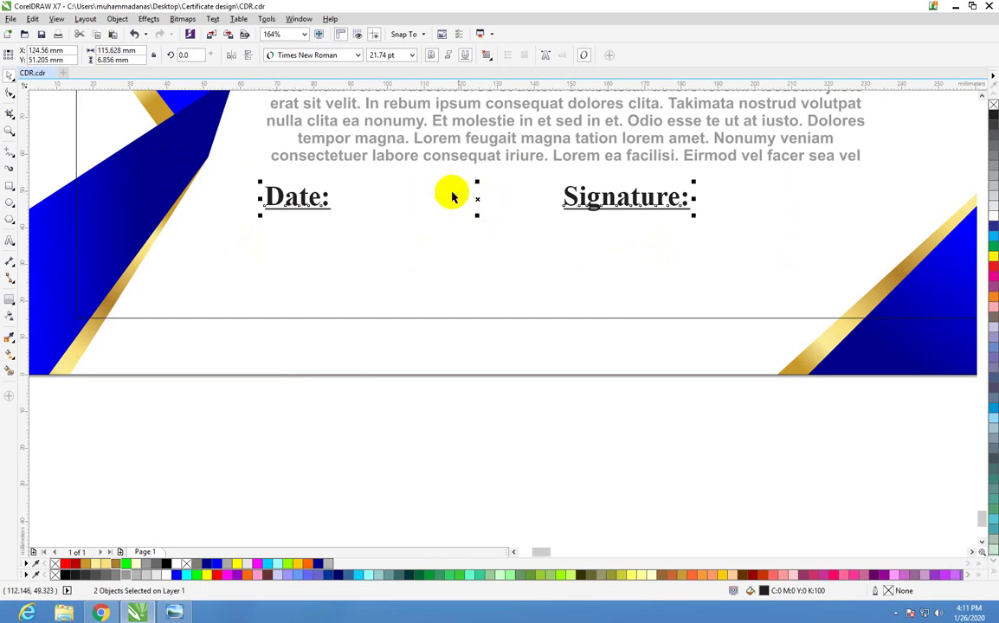
{"action": "left_click_drag", "start_coordinate": [475, 199], "coordinate": [475, 202]}
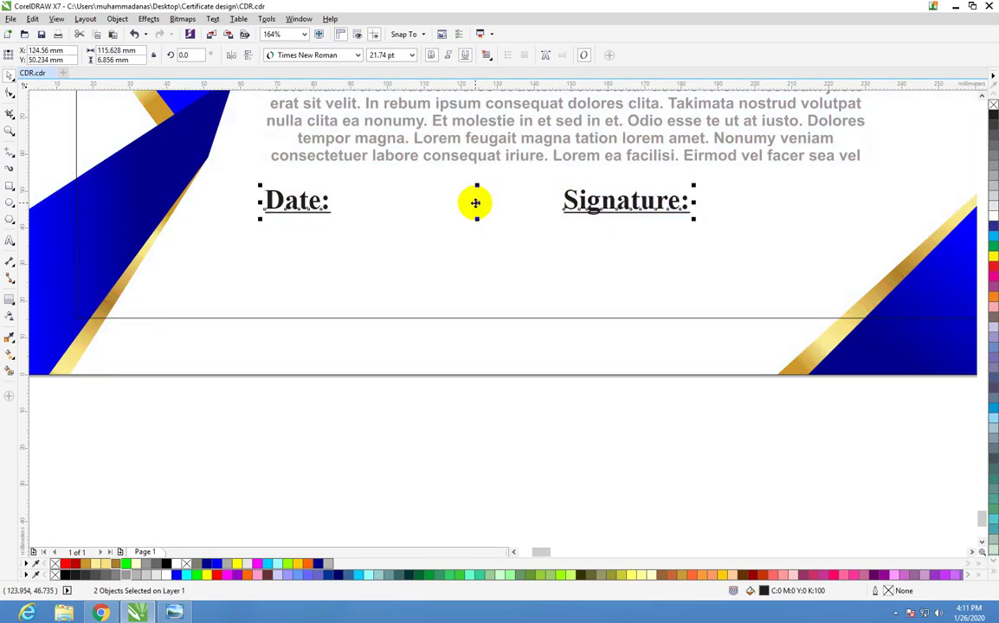
{"action": "scroll", "coordinate": [494, 218], "scroll_direction": "down", "scroll_amount": 3}
{"action": "scroll", "coordinate": [542, 245], "scroll_direction": "down", "scroll_amount": 3}
{"action": "key", "text": "z"}
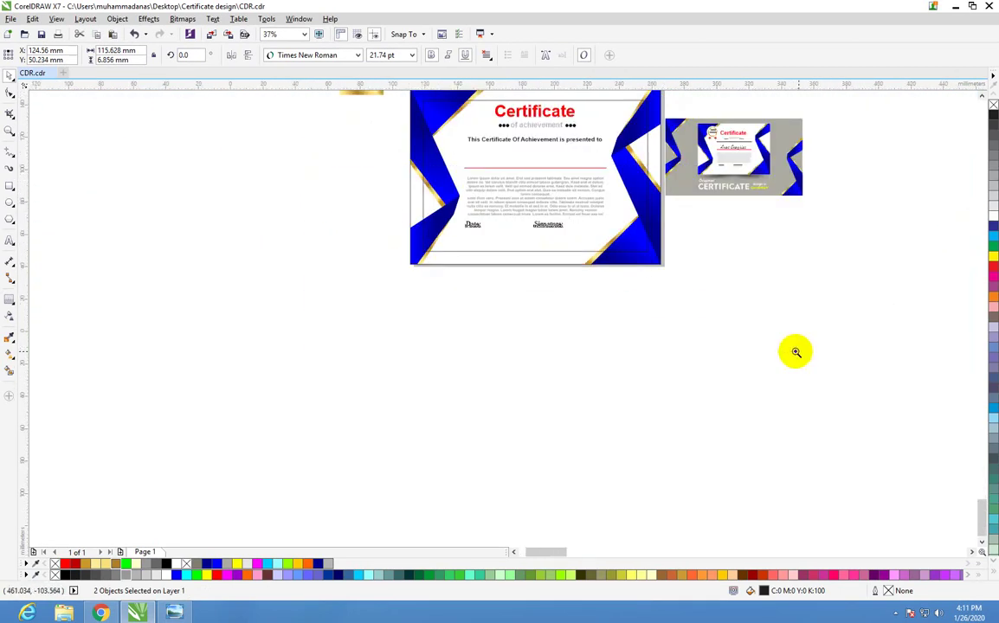
{"action": "left_click", "coordinate": [541, 257]}
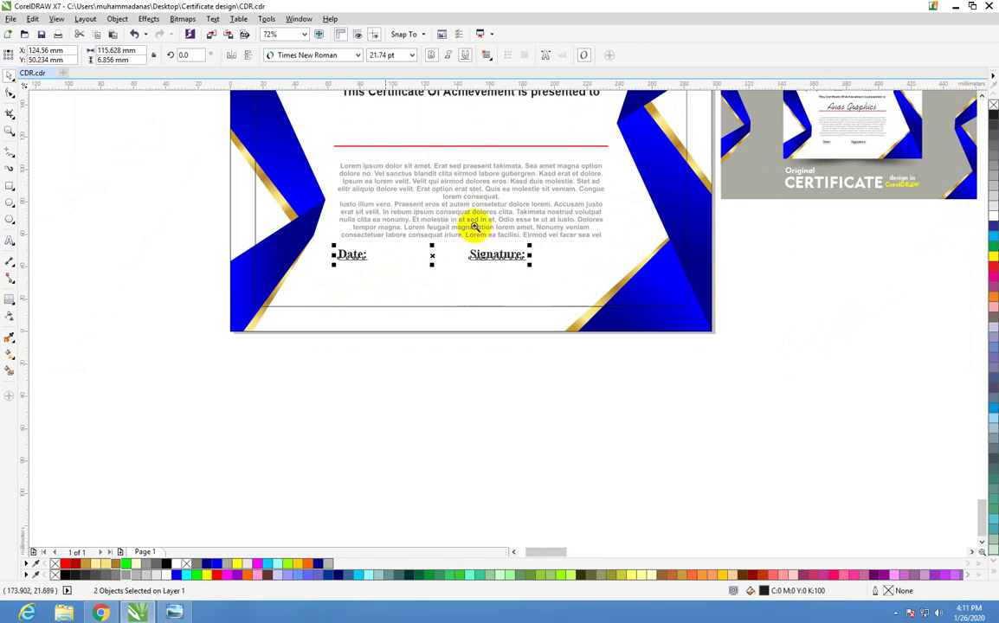
- Reselect both labels and nudge them down a little further, comparing the placement
{"action": "left_click", "coordinate": [209, 245]}
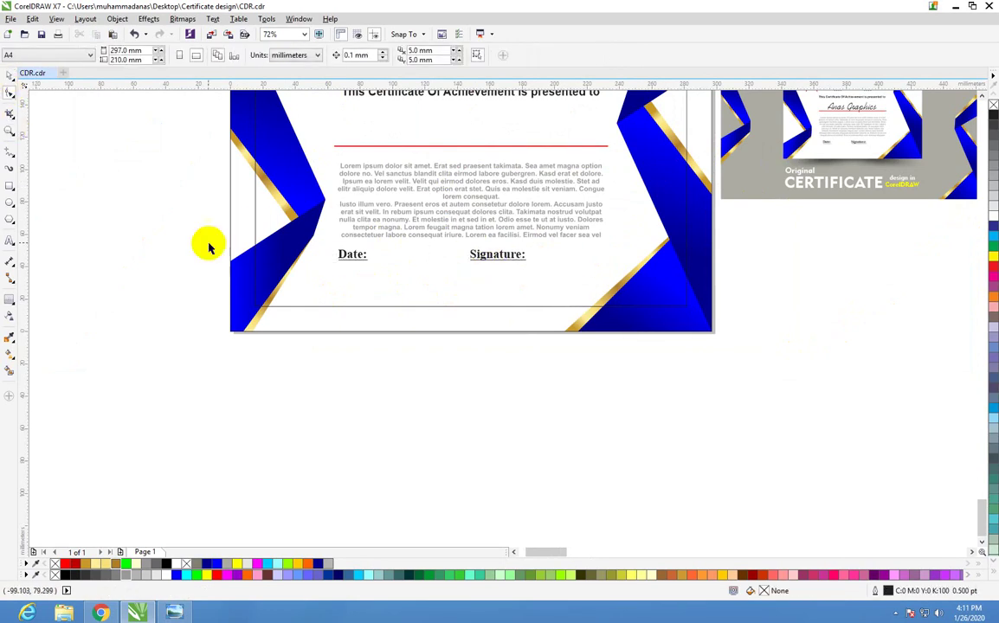
{"action": "left_click_drag", "start_coordinate": [240, 223], "coordinate": [542, 282]}
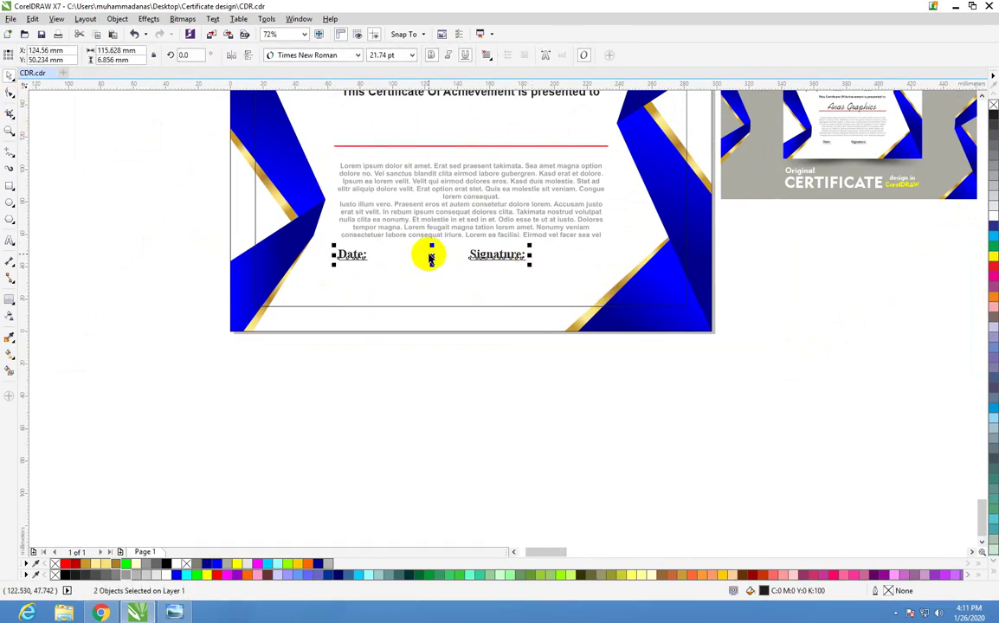
{"action": "left_click_drag", "start_coordinate": [434, 256], "coordinate": [432, 260]}
{"action": "scroll", "coordinate": [432, 259], "scroll_direction": "down", "scroll_amount": 2}
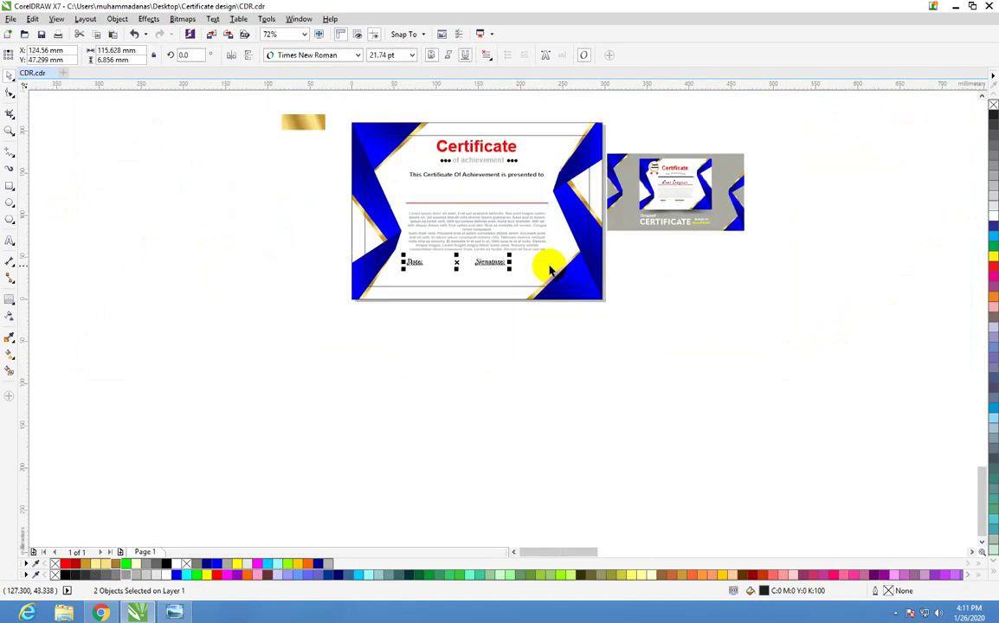
{"action": "scroll", "coordinate": [680, 205], "scroll_direction": "up", "scroll_amount": 5}
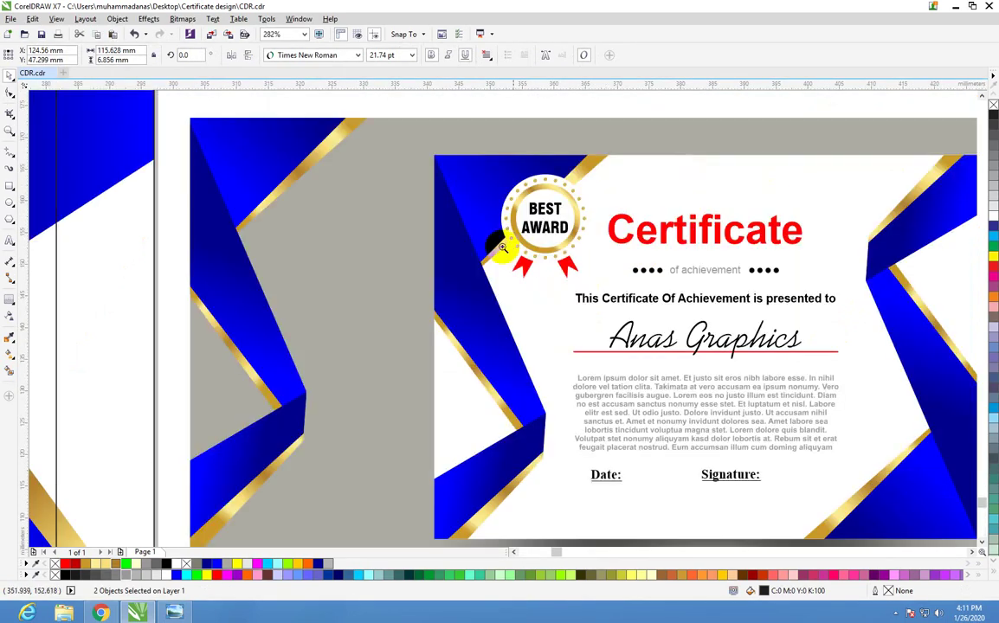
{"action": "scroll", "coordinate": [498, 219], "scroll_direction": "down", "scroll_amount": 1}
{"action": "scroll", "coordinate": [187, 231], "scroll_direction": "down", "scroll_amount": 2}
{"action": "scroll", "coordinate": [93, 224], "scroll_direction": "down", "scroll_amount": 2}
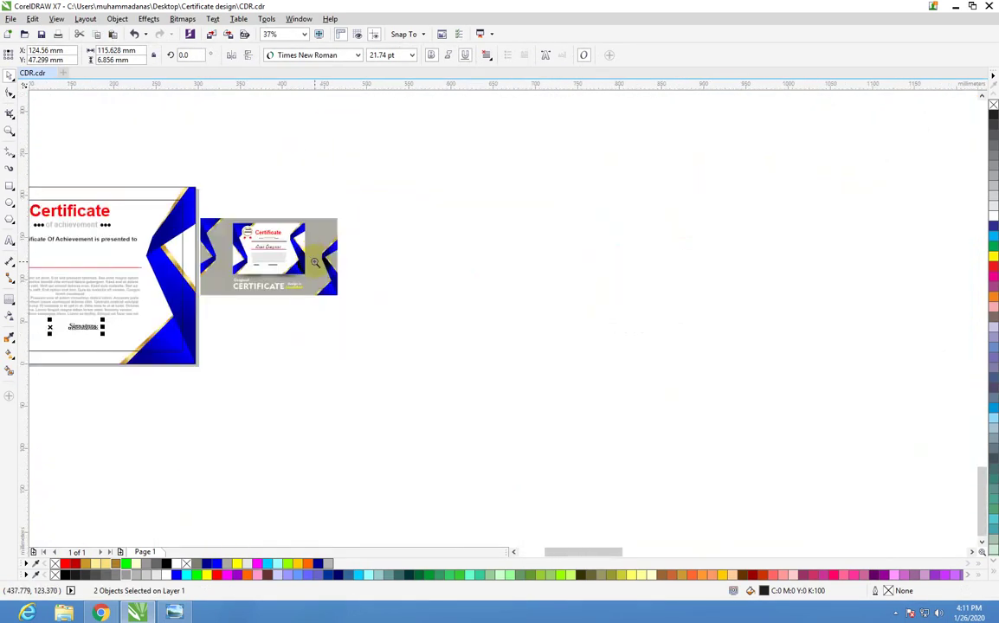
{"action": "scroll", "coordinate": [85, 270], "scroll_direction": "down", "scroll_amount": 1}
{"action": "scroll", "coordinate": [265, 311], "scroll_direction": "up", "scroll_amount": 3}
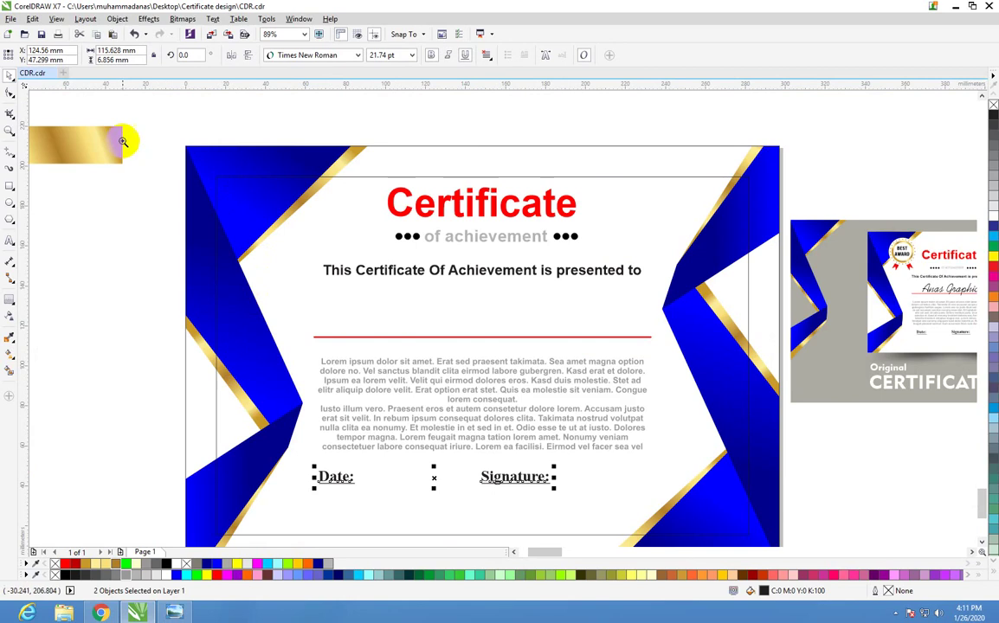
- Zoom in on the certificate's top-left corner to inspect it
{"action": "left_click_drag", "start_coordinate": [140, 107], "coordinate": [617, 290]}
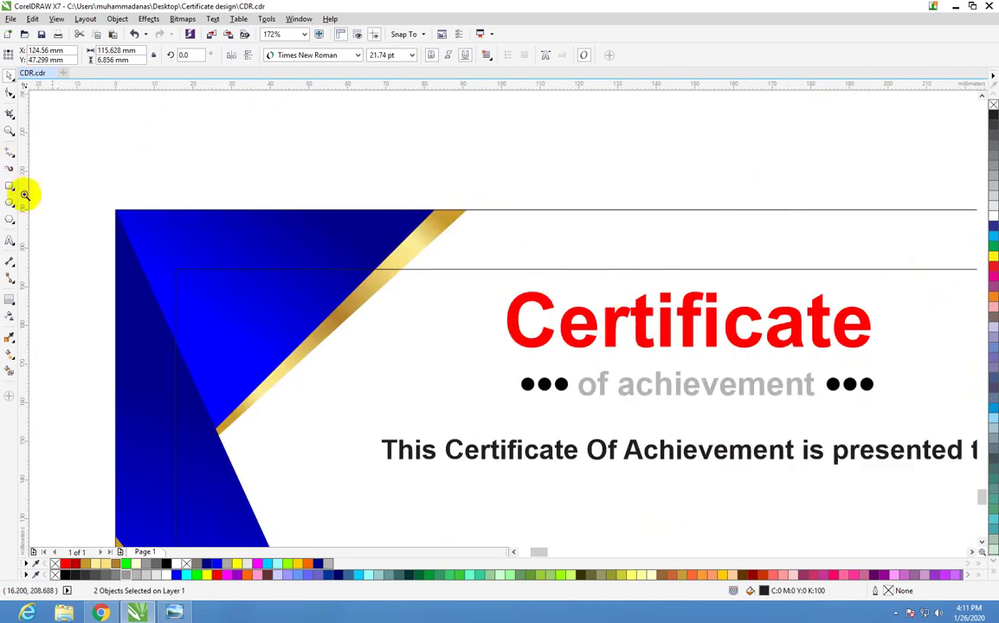
{"action": "scroll", "coordinate": [25, 194], "scroll_direction": "down", "scroll_amount": 1}
{"action": "scroll", "coordinate": [100, 213], "scroll_direction": "down", "scroll_amount": 1}
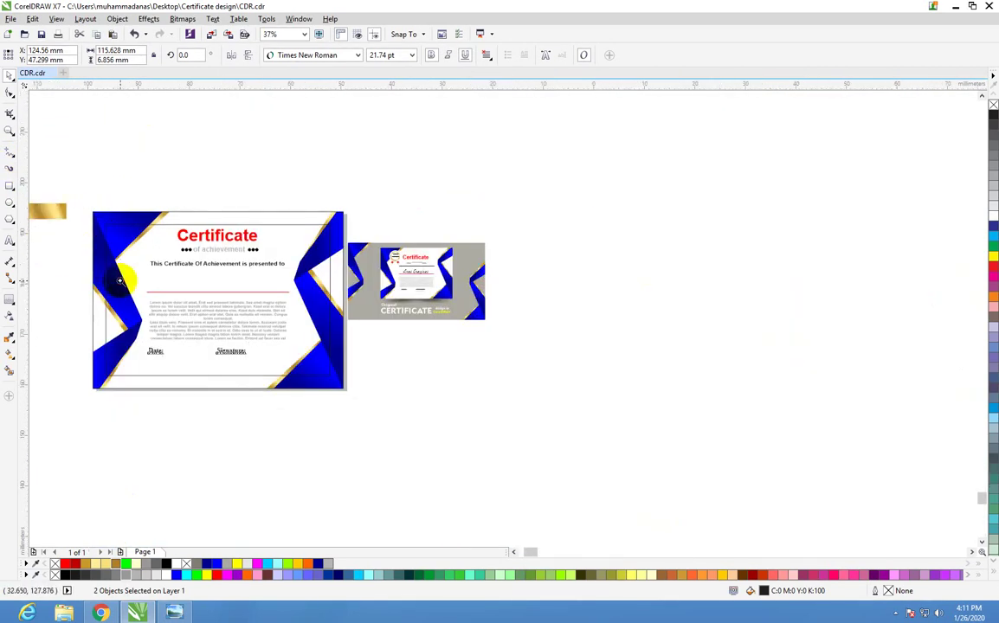
{"action": "scroll", "coordinate": [7, 221], "scroll_direction": "up", "scroll_amount": 4}
- Draw a circle left of the certificate plus a smaller 77% concentric copy
{"action": "left_click", "coordinate": [10, 203]}
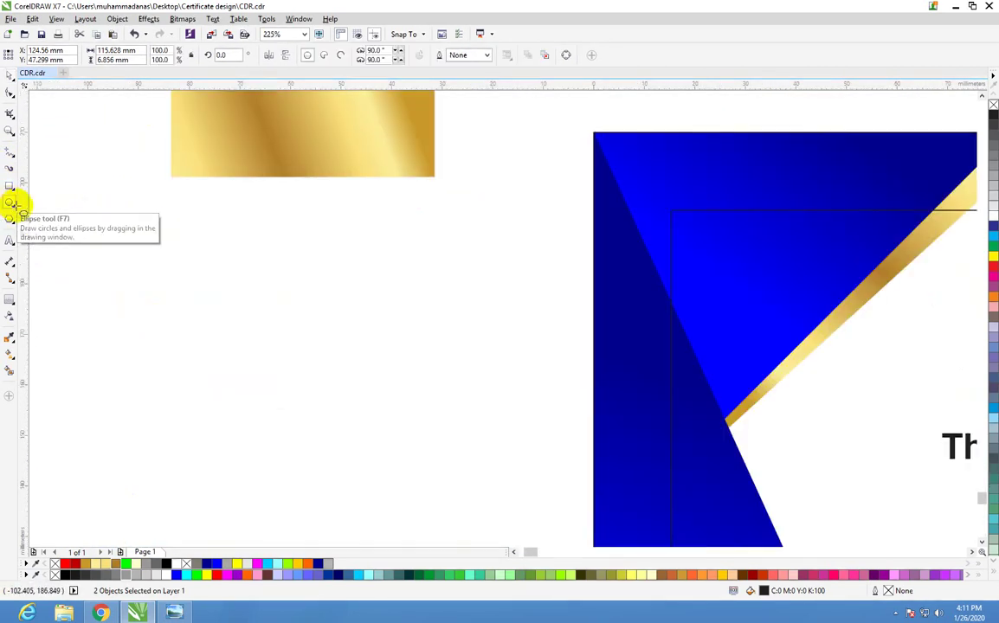
{"action": "mouse_move", "coordinate": [164, 221]}
{"action": "left_mouse_down"}
{"action": "mouse_move", "coordinate": [302, 375]}
{"action": "mouse_move", "coordinate": [363, 421]}
{"action": "left_mouse_up"}
{"action": "left_click", "coordinate": [11, 78]}
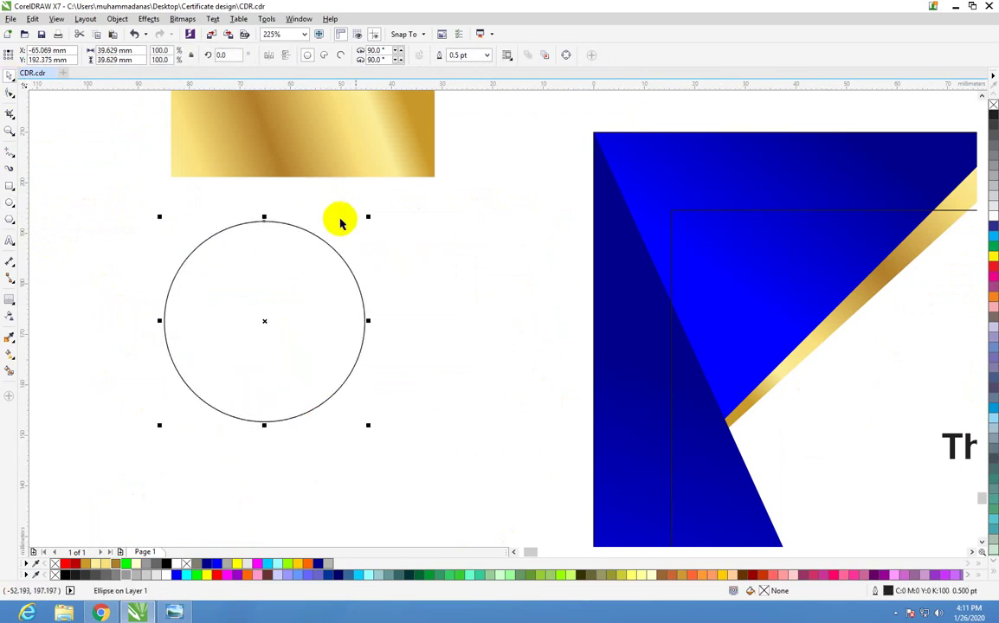
{"action": "left_click_drag", "start_coordinate": [369, 218], "coordinate": [361, 243]}
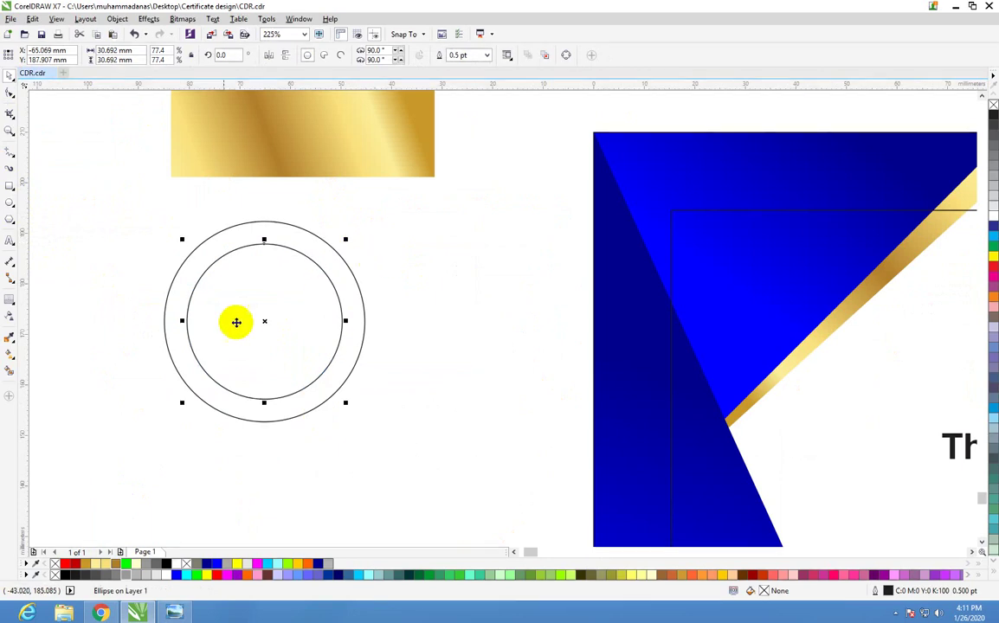
- Add the text 'Best Award' and change it to UPPERCASE
{"action": "left_click", "coordinate": [10, 243]}
{"action": "left_click", "coordinate": [59, 346]}
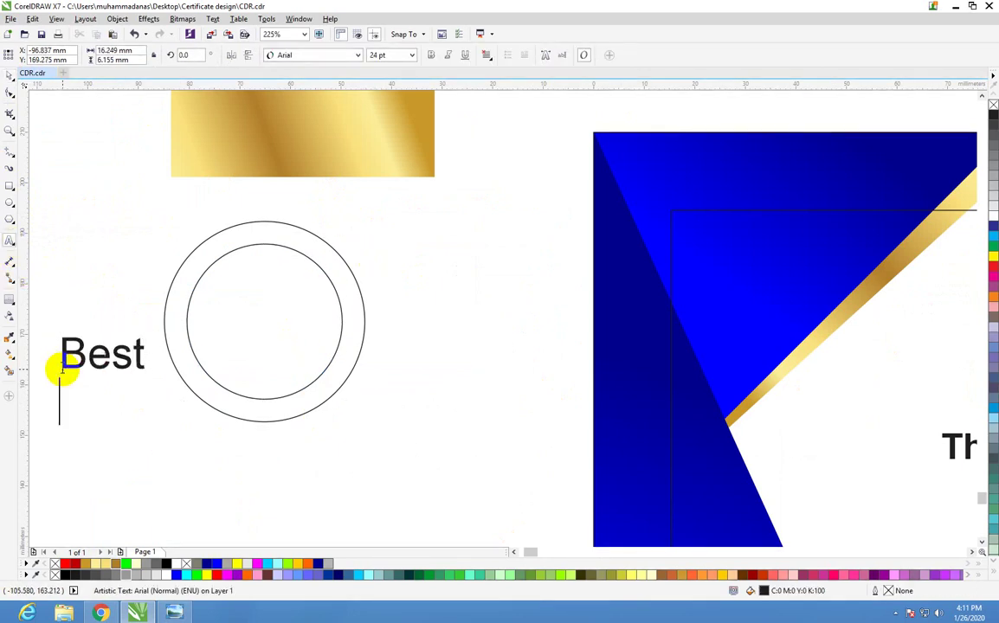
{"action": "type", "text": "Award"}
{"action": "key", "text": "ctrl+space"}
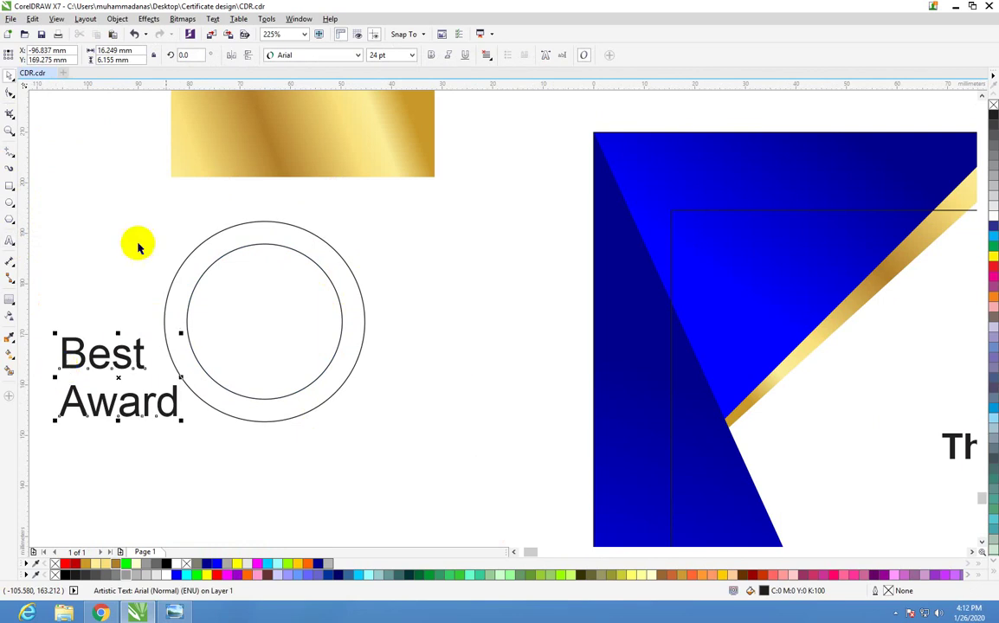
{"action": "left_click", "coordinate": [214, 19]}
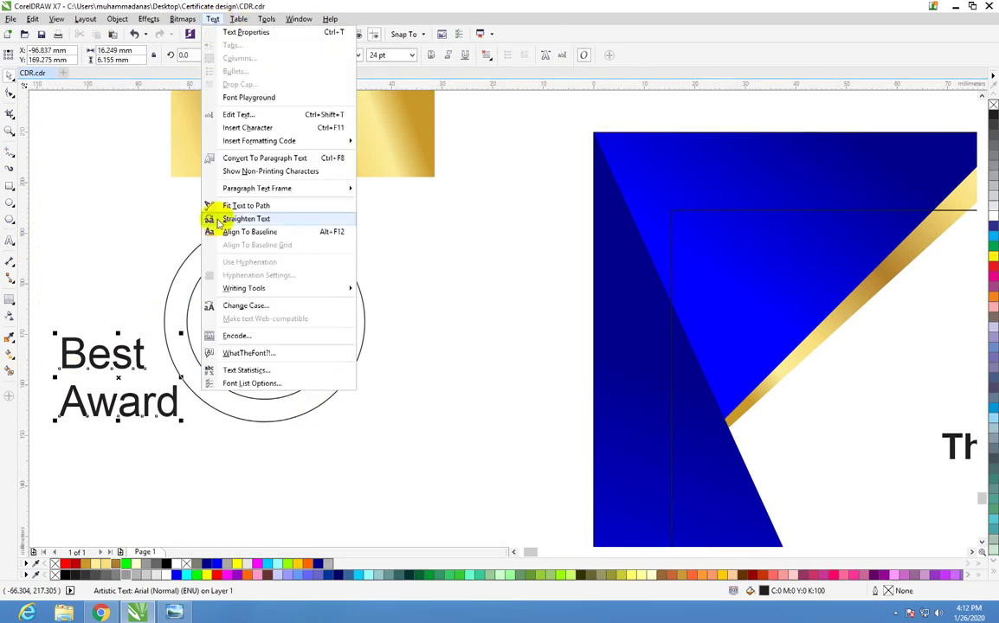
{"action": "left_click", "coordinate": [256, 305]}
{"action": "left_click", "coordinate": [444, 293]}
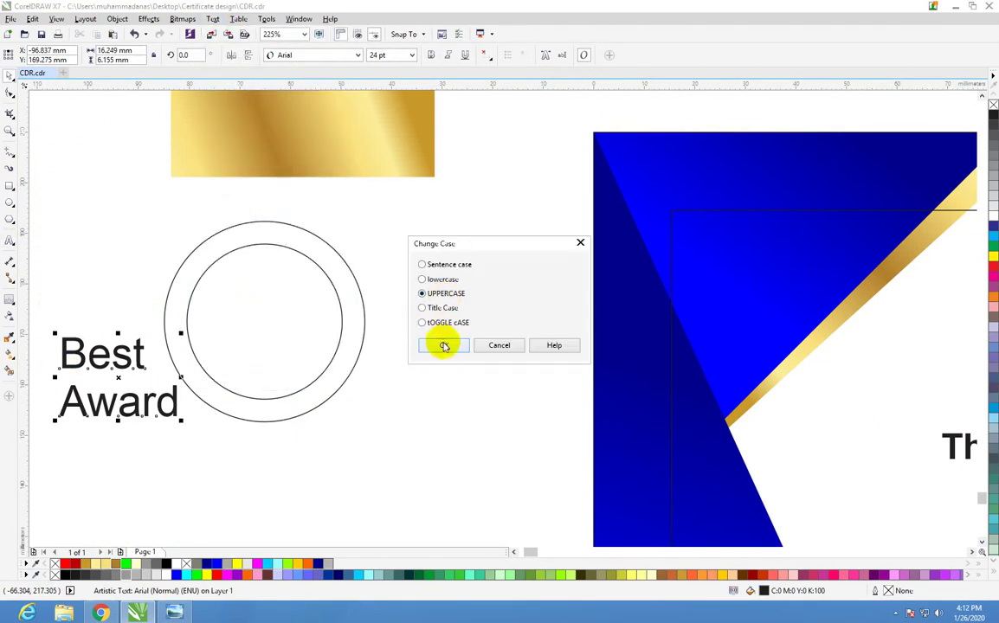
{"action": "left_click", "coordinate": [444, 346]}
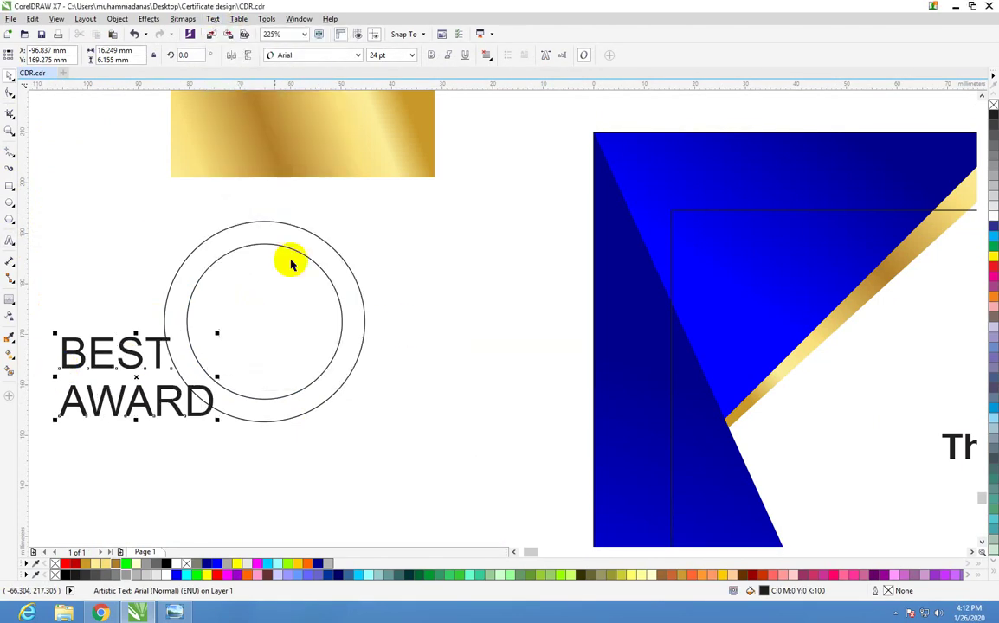
- Set the text to Swis721 BlkCn BT and enlarge the word BEST
{"action": "left_click", "coordinate": [360, 56]}
{"action": "mouse_move", "coordinate": [313, 114]}
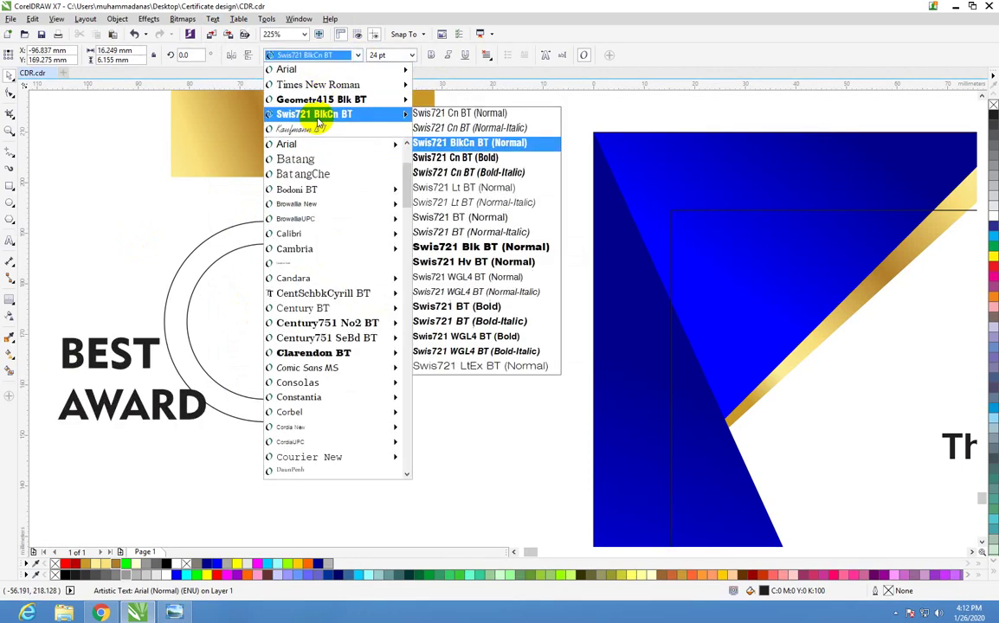
{"action": "left_click", "coordinate": [320, 116]}
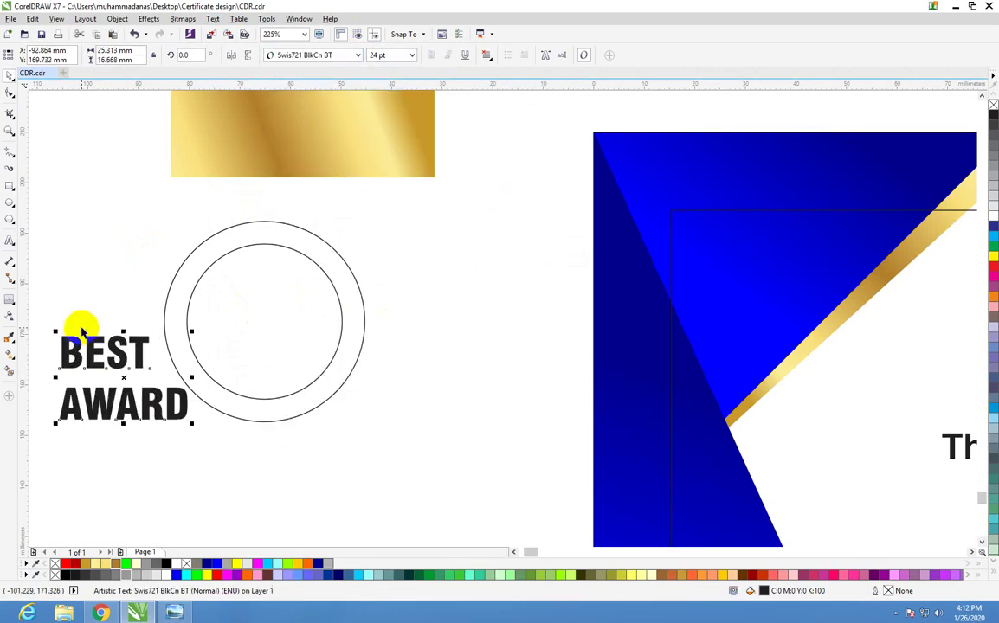
{"action": "left_click", "coordinate": [104, 347]}
{"action": "left_click_drag", "start_coordinate": [150, 332], "coordinate": [201, 295]}
- Centre AWARD beneath BEST, tighten the gap, and group the two words
{"action": "left_click_drag", "start_coordinate": [36, 296], "coordinate": [323, 507]}
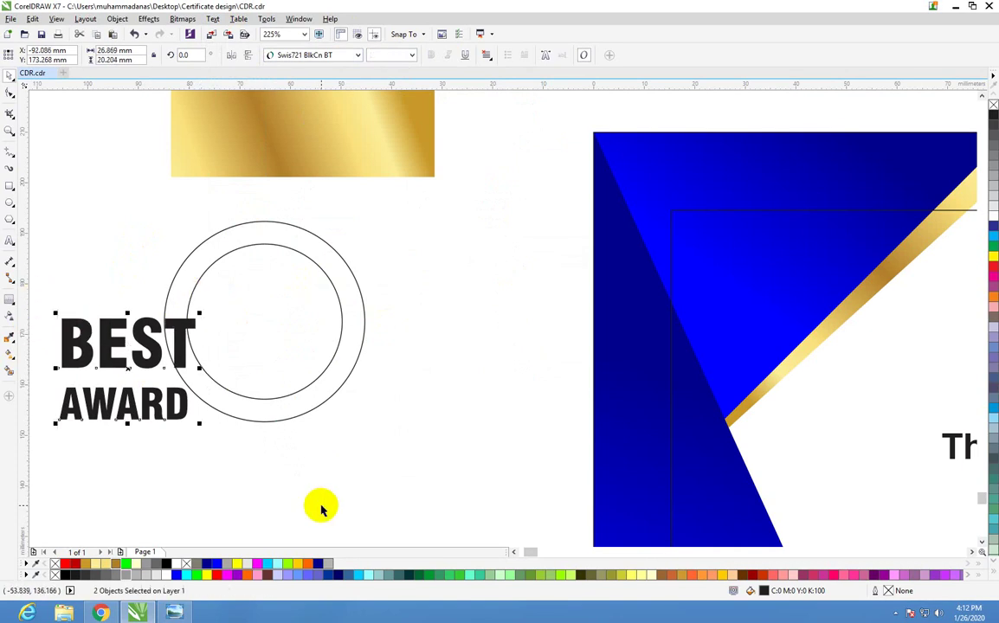
{"action": "key", "text": "c"}
{"action": "left_click", "coordinate": [159, 460]}
{"action": "left_click_drag", "start_coordinate": [146, 420], "coordinate": [141, 408]}
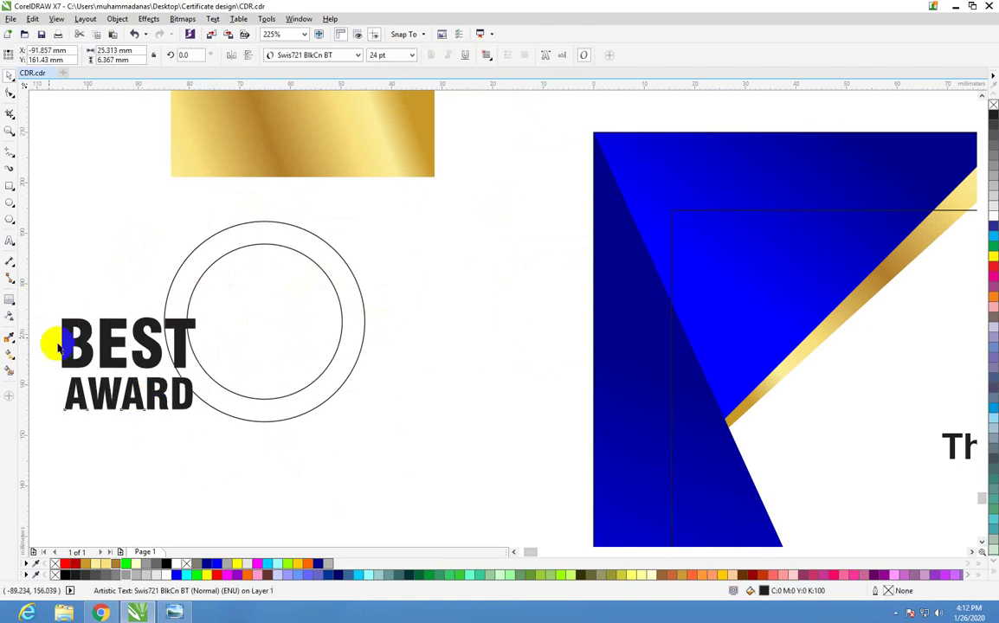
{"action": "left_click_drag", "start_coordinate": [36, 274], "coordinate": [251, 432]}
{"action": "key", "text": "ctrl+g"}
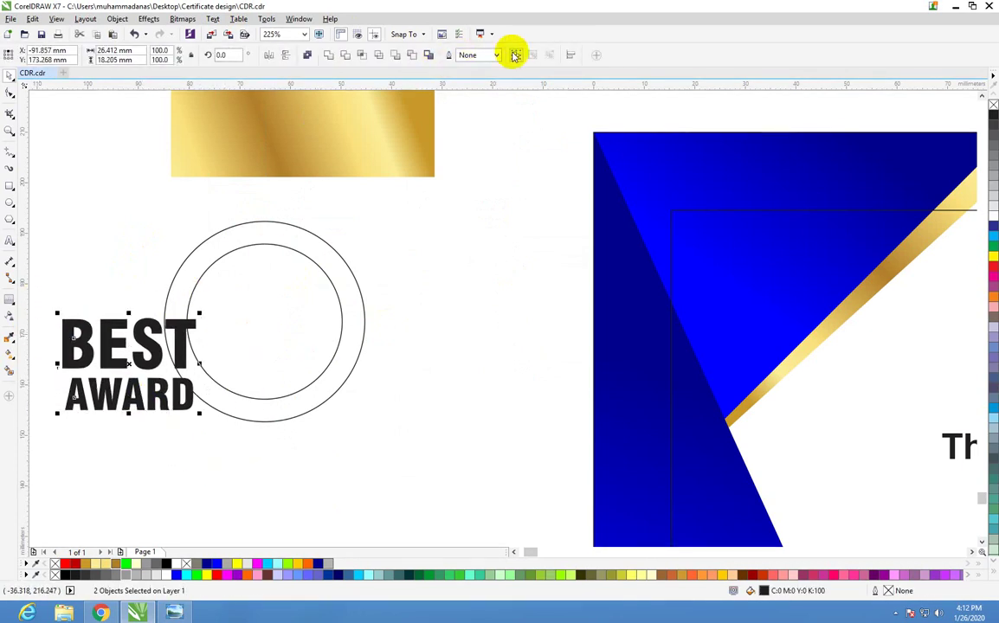
- Centre BEST AWARD in the circles and shrink it to fit the inner ring
{"action": "left_click", "coordinate": [213, 264], "text": "shift"}
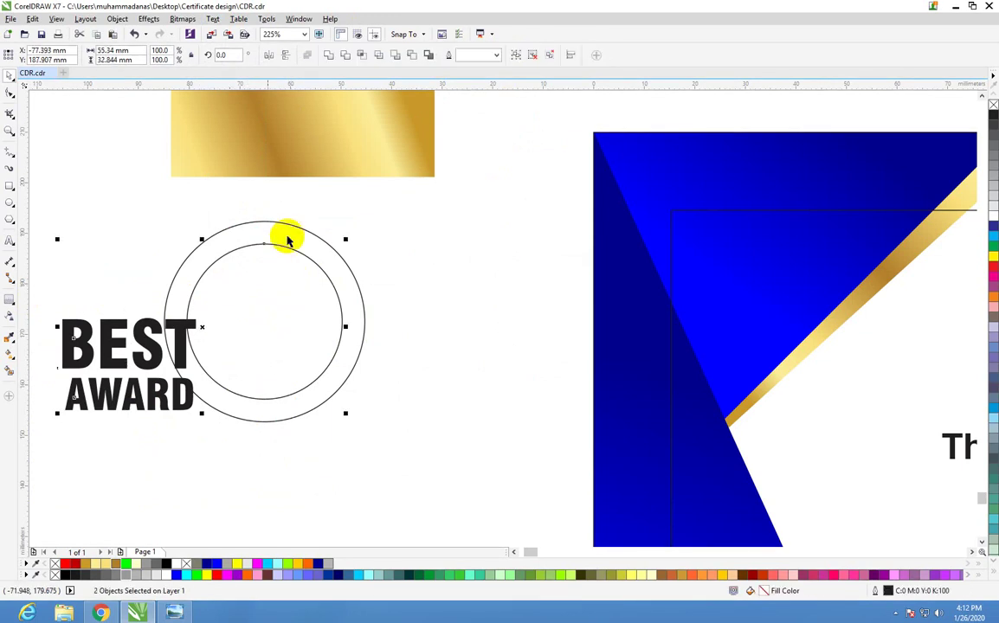
{"action": "key", "text": "c"}
{"action": "key", "text": "e"}
{"action": "left_click", "coordinate": [325, 359]}
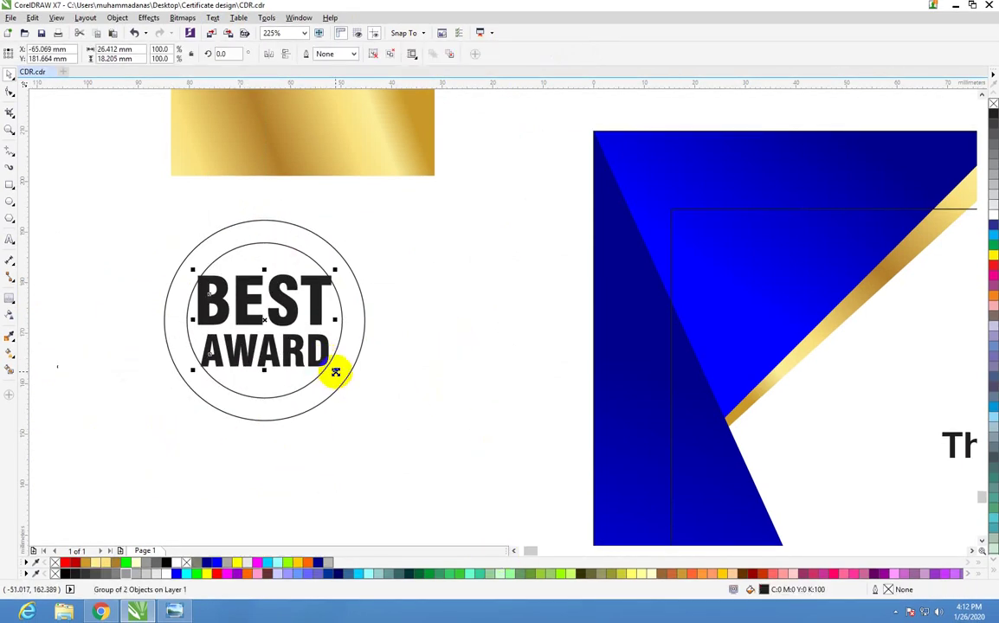
{"action": "left_click_drag", "start_coordinate": [335, 372], "coordinate": [317, 364]}
{"action": "left_click", "coordinate": [424, 385]}
- Copy the gold rectangle's gradient fill onto the outer circle
{"action": "left_click", "coordinate": [258, 227]}
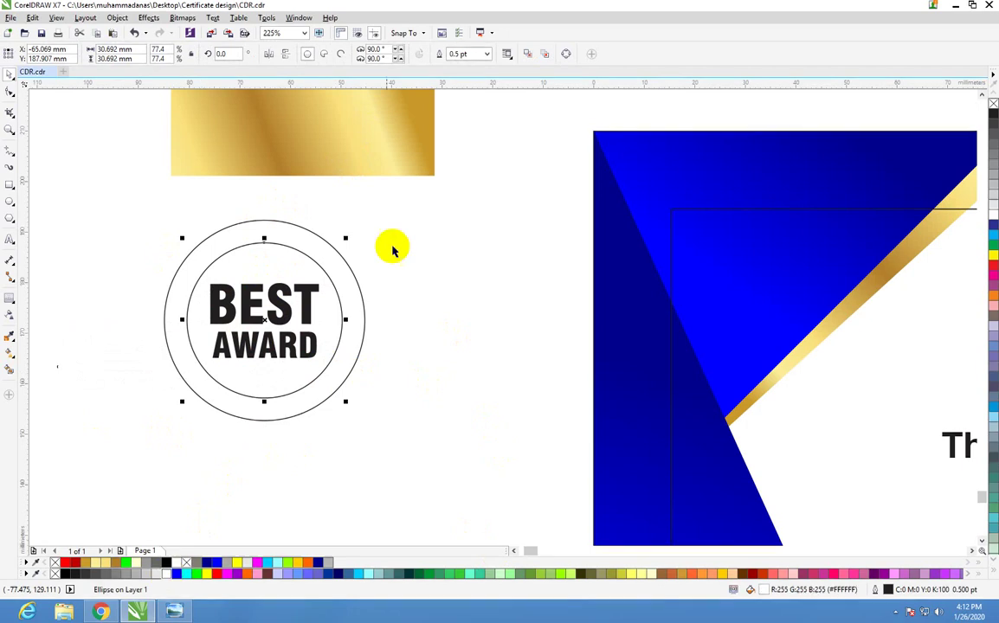
{"action": "left_click", "coordinate": [316, 139]}
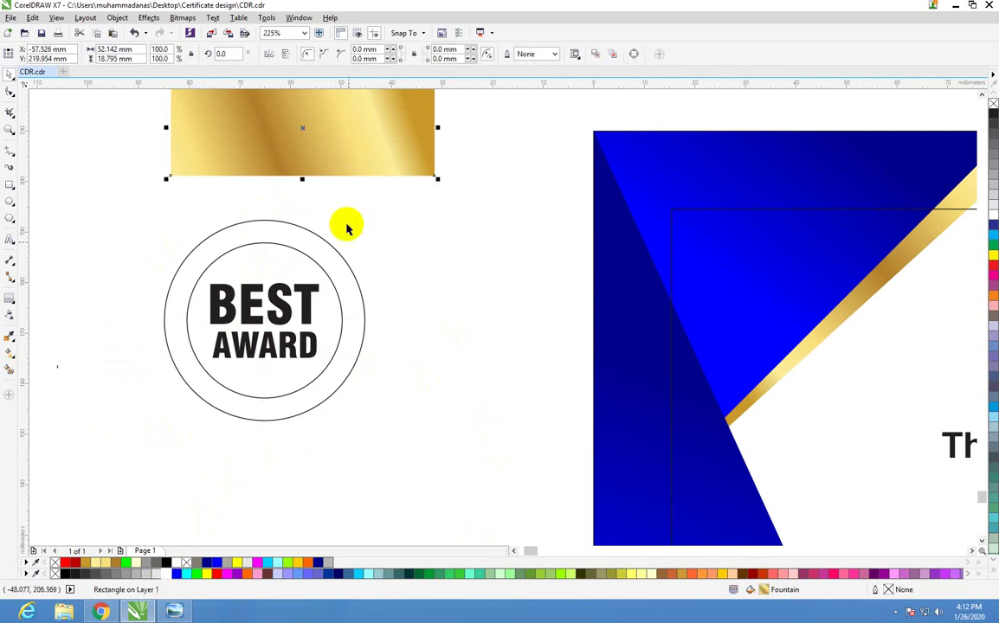
{"action": "left_click", "coordinate": [356, 145]}
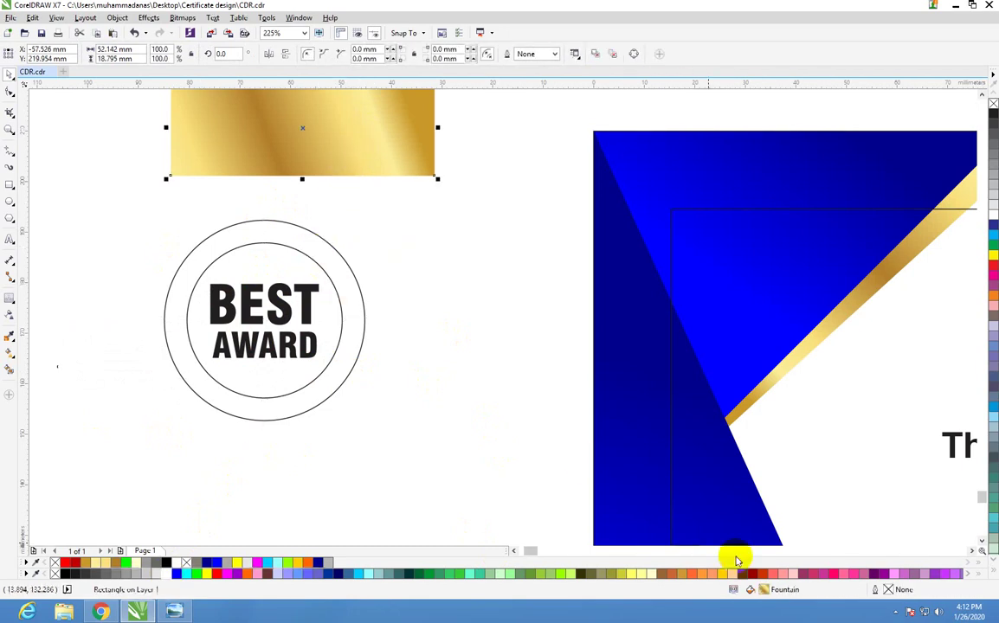
{"action": "left_click", "coordinate": [334, 267]}
{"action": "left_click", "coordinate": [267, 234]}
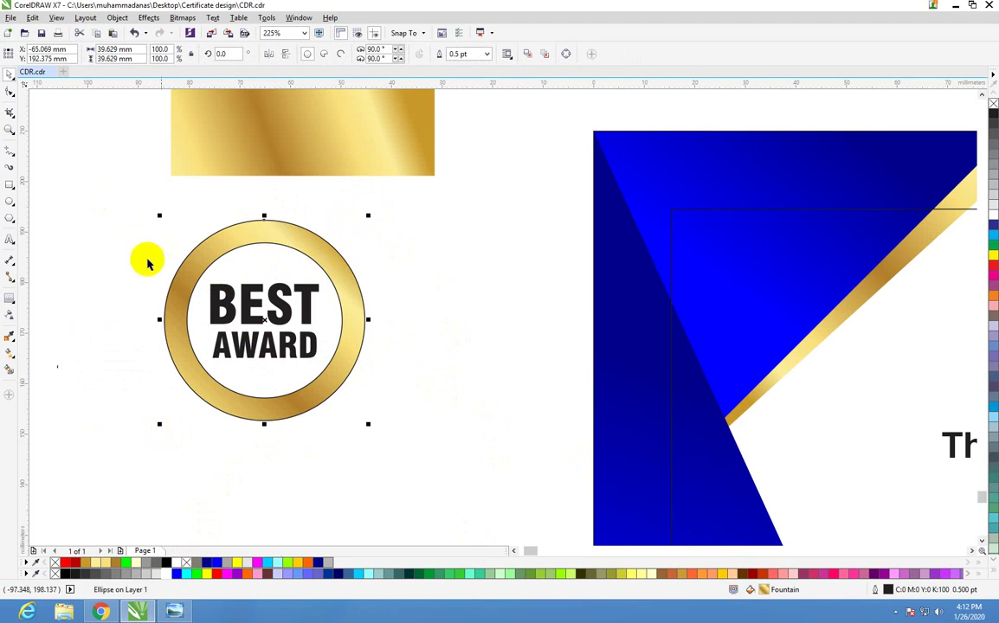
{"action": "left_click", "coordinate": [433, 214]}
- Draw a small circle just left of the gold ring
{"action": "left_click", "coordinate": [9, 203]}
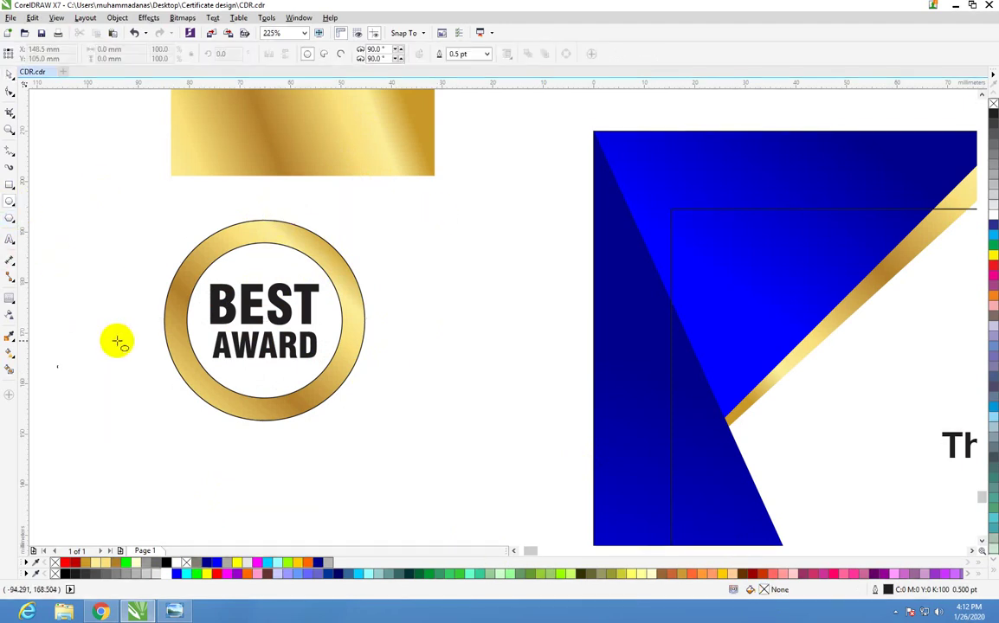
{"action": "left_click_drag", "start_coordinate": [127, 314], "coordinate": [136, 326]}
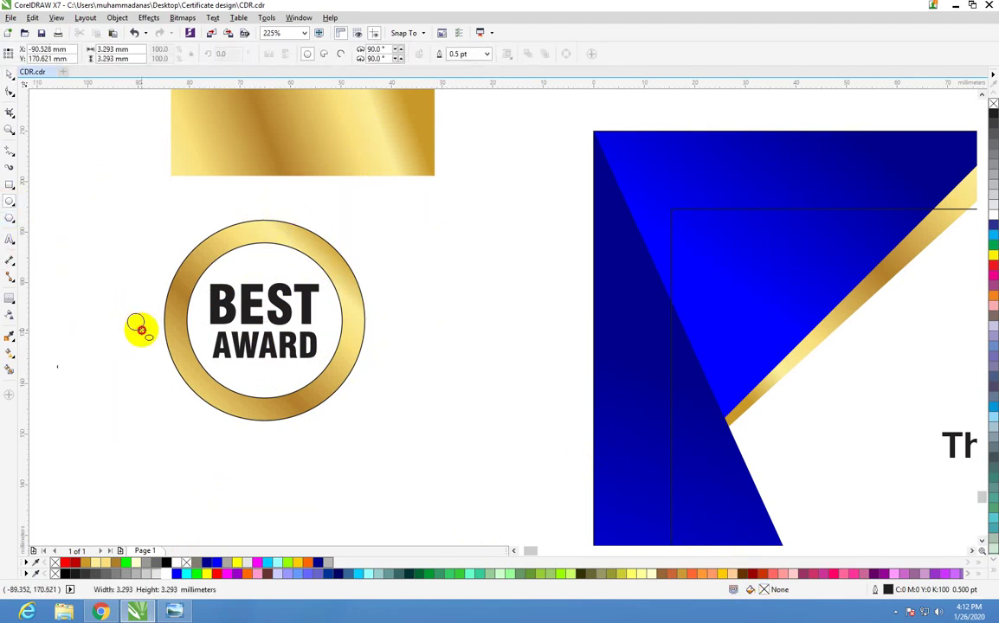
{"action": "left_click", "coordinate": [9, 75]}
{"action": "left_click", "coordinate": [123, 212]}
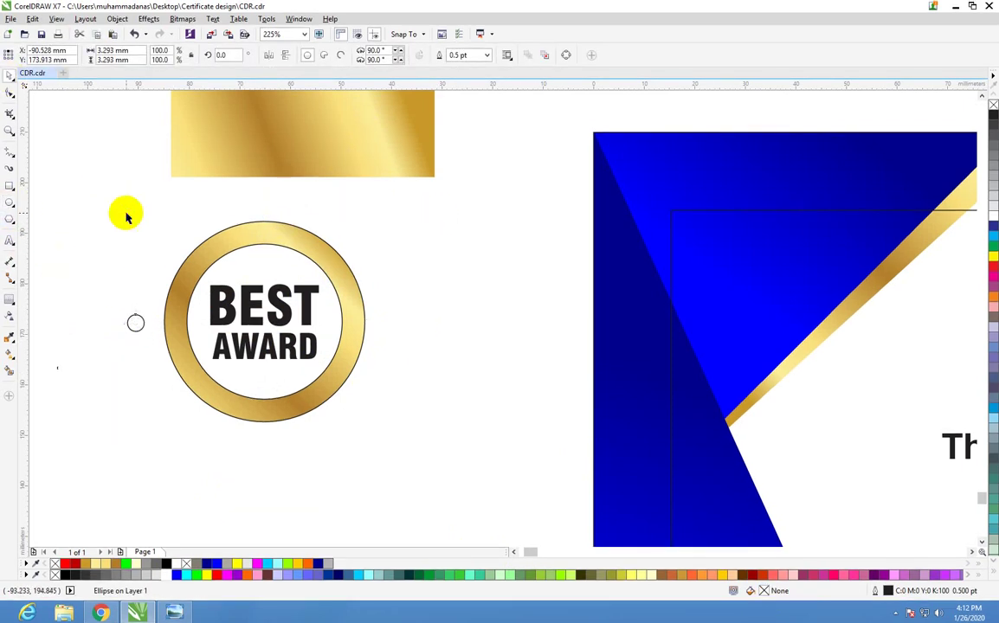
{"action": "left_click", "coordinate": [131, 325]}
- Move the small circle's rotation centre to the centre of the gold ring
{"action": "left_click", "coordinate": [172, 315], "text": "shift"}
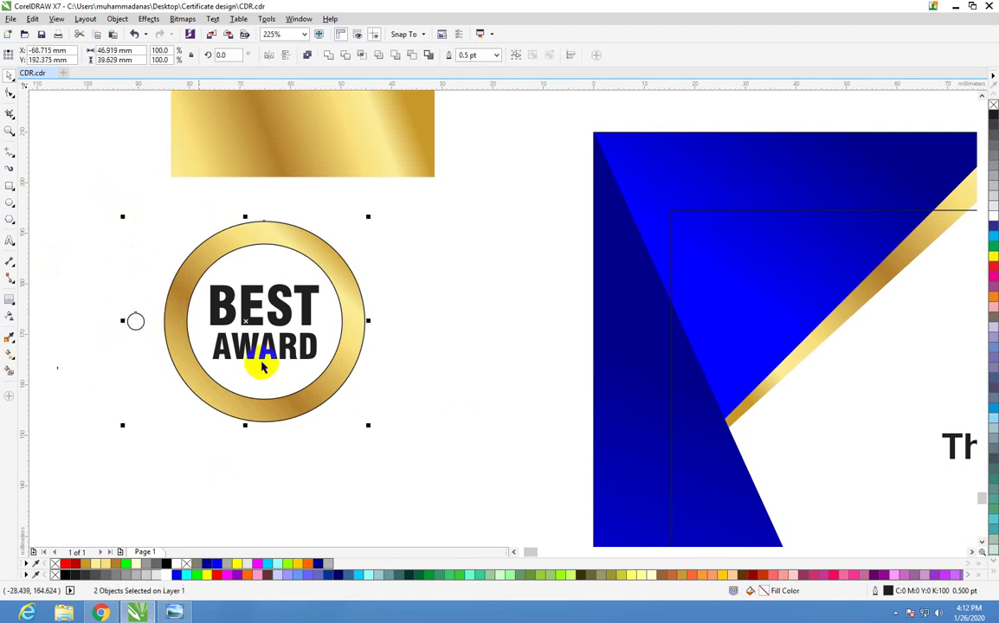
{"action": "left_click", "coordinate": [85, 368]}
{"action": "left_click", "coordinate": [134, 321]}
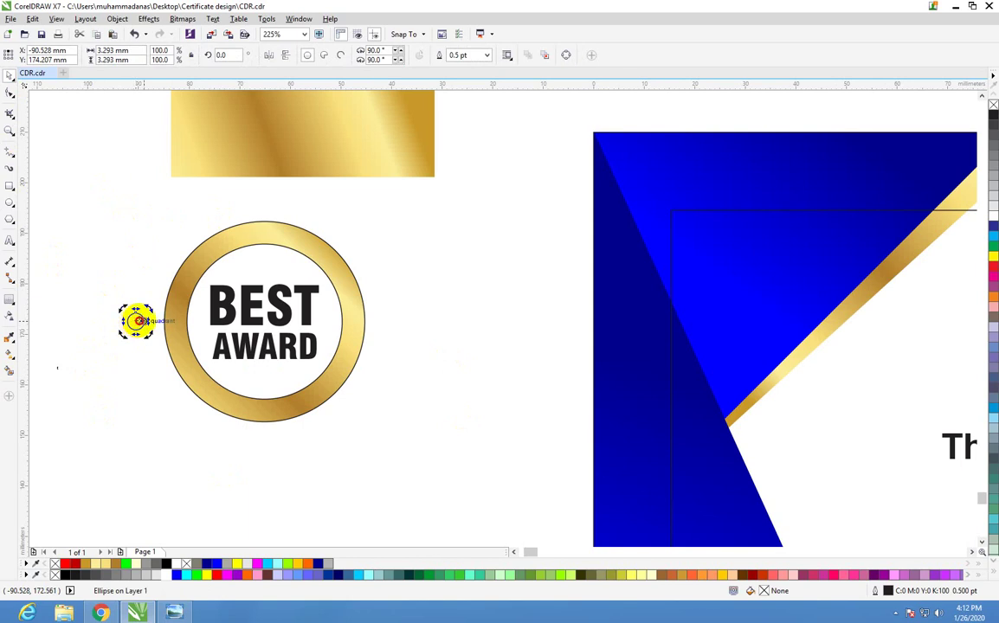
{"action": "left_click_drag", "start_coordinate": [136, 321], "coordinate": [250, 327]}
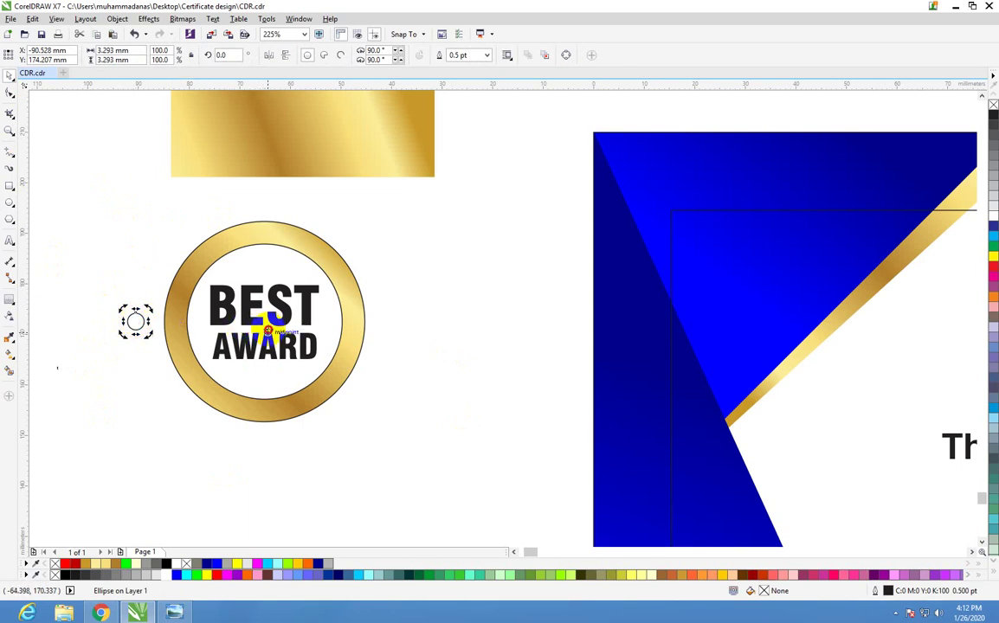
{"action": "left_click_drag", "start_coordinate": [280, 331], "coordinate": [320, 328]}
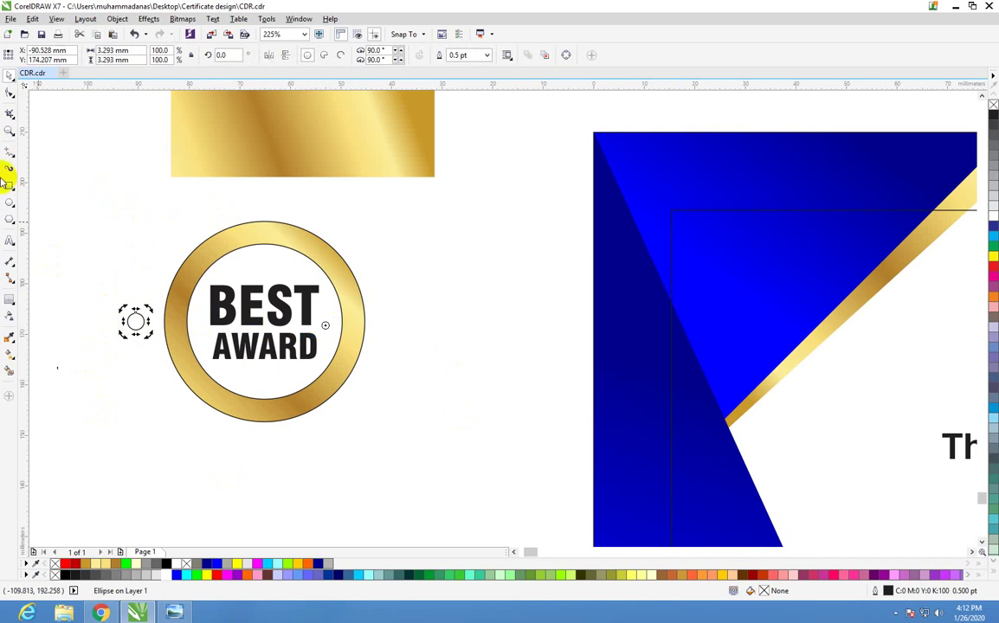
- Move the BEST AWARD group out of the ring to the right
{"action": "left_click", "coordinate": [249, 257]}
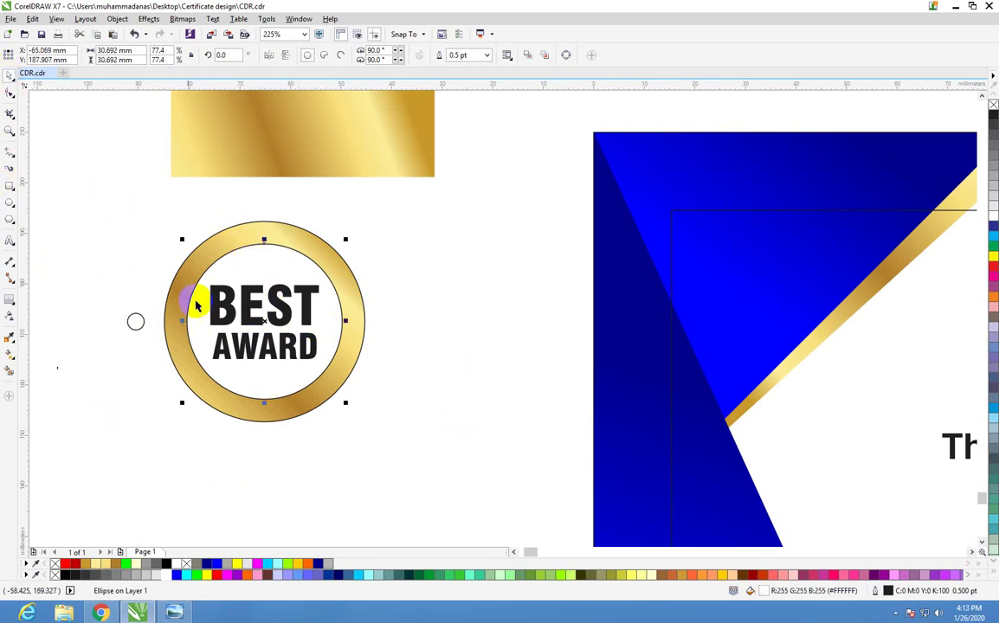
{"action": "mouse_move", "coordinate": [143, 223]}
{"action": "left_mouse_down"}
{"action": "mouse_move", "coordinate": [333, 365]}
{"action": "mouse_move", "coordinate": [492, 346]}
{"action": "left_mouse_up"}
{"action": "left_click", "coordinate": [263, 303]}
- Rotate-duplicate the small circle repeatedly around the ring
{"action": "left_click", "coordinate": [135, 322]}
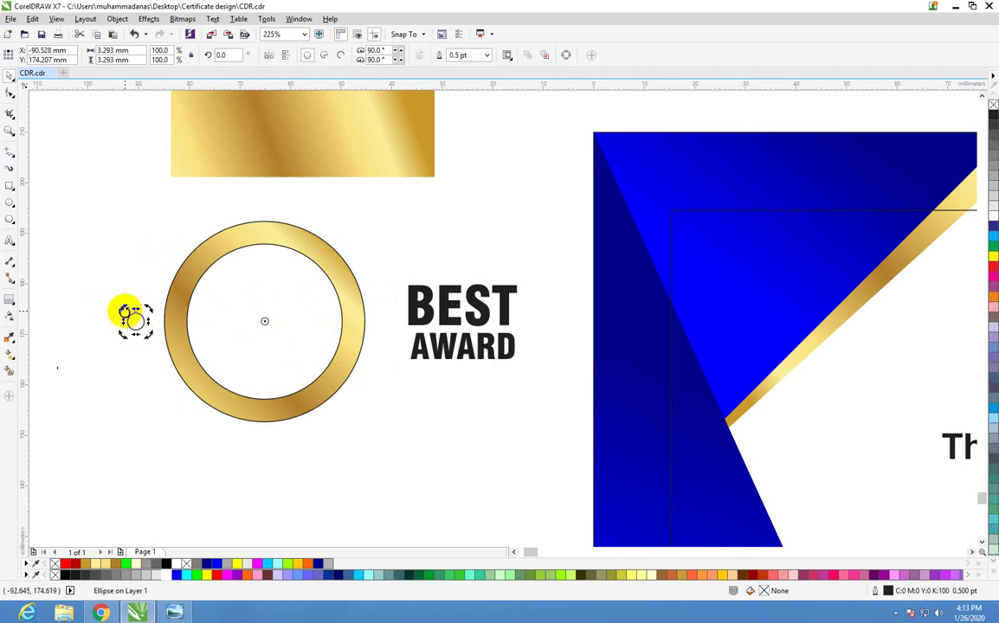
{"action": "left_click_drag", "start_coordinate": [125, 310], "coordinate": [143, 277]}
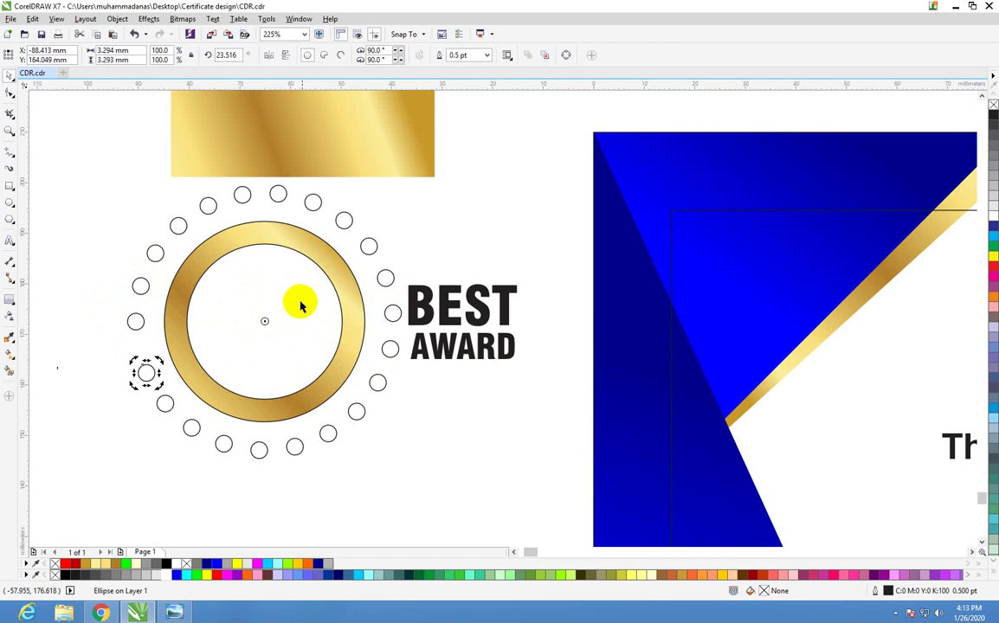
{"action": "left_click_drag", "start_coordinate": [300, 304], "coordinate": [377, 381]}
{"action": "key", "text": "Escape"}
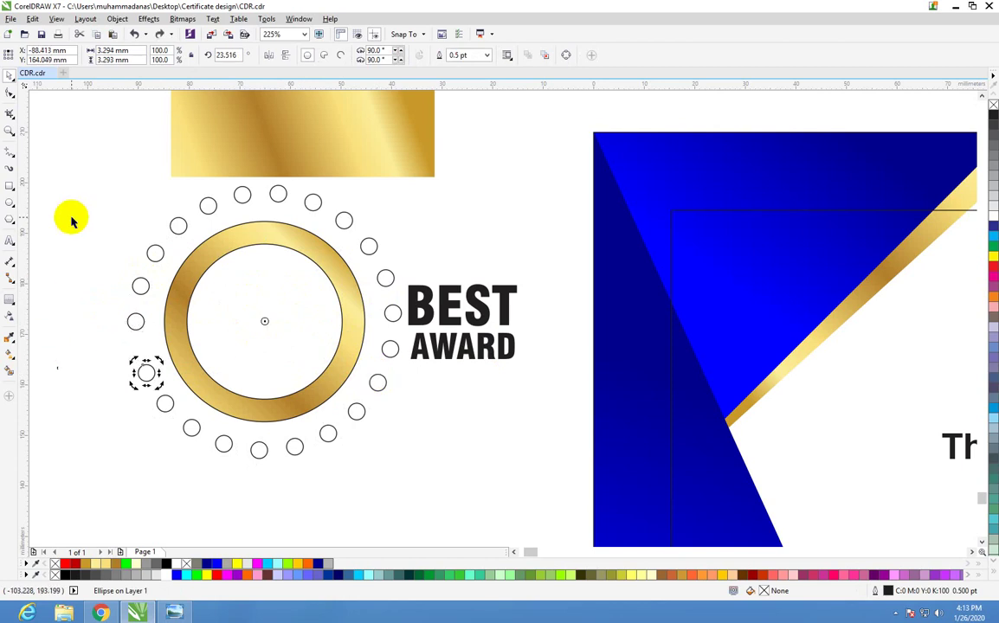
- Combine all the small circles around the ring into one shape
{"action": "mouse_move", "coordinate": [69, 169]}
{"action": "left_mouse_down"}
{"action": "mouse_move", "coordinate": [313, 338]}
{"action": "mouse_move", "coordinate": [427, 336]}
{"action": "left_mouse_up"}
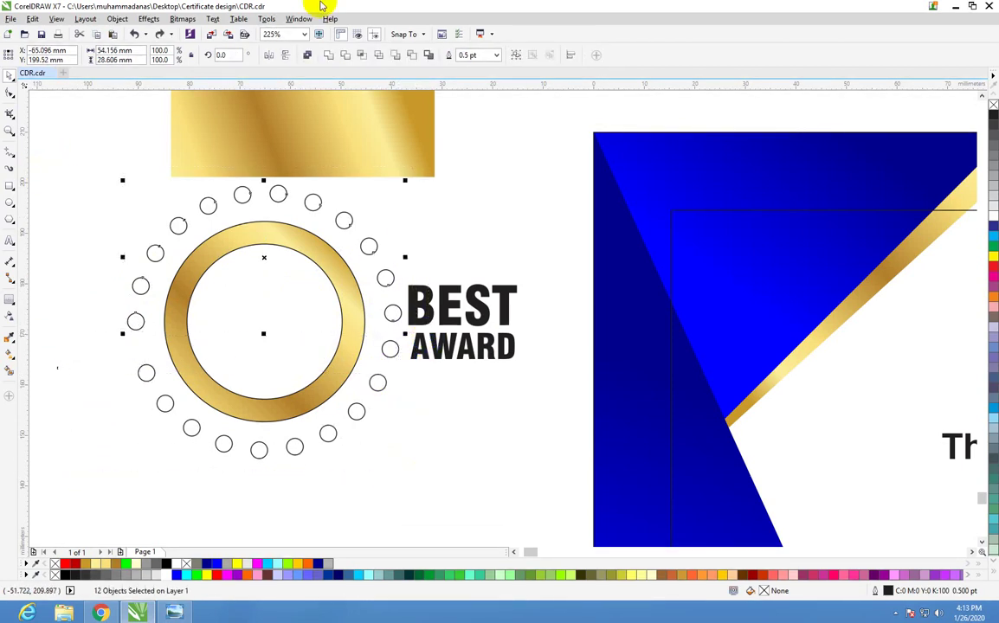
{"action": "left_click", "coordinate": [306, 54]}
{"action": "left_click_drag", "start_coordinate": [85, 344], "coordinate": [441, 476]}
{"action": "left_click", "coordinate": [391, 349], "text": "shift"}
{"action": "left_click", "coordinate": [393, 313], "text": "shift"}
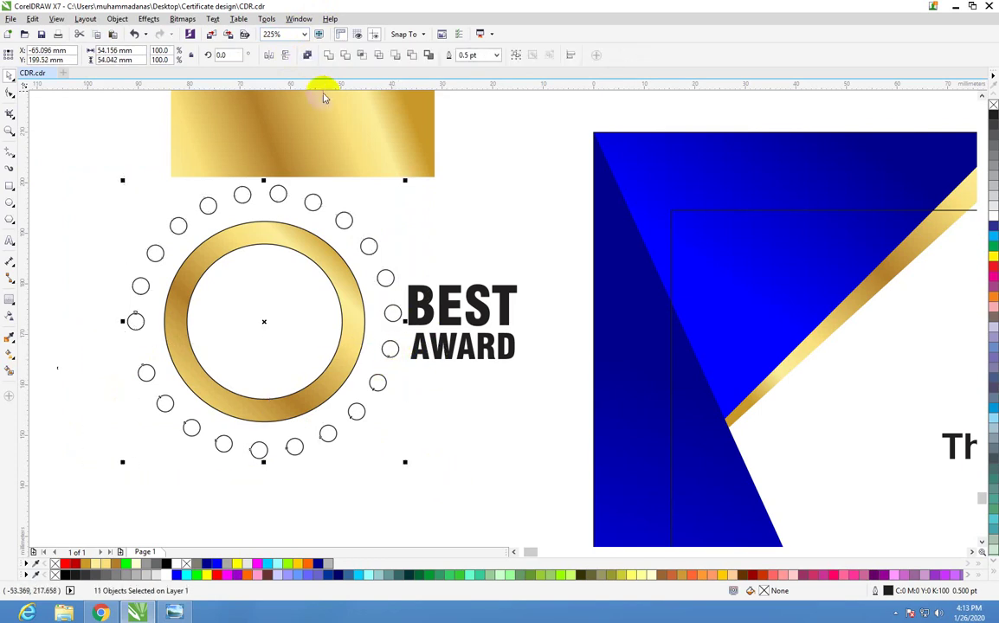
{"action": "left_click", "coordinate": [309, 56]}
- Give the circles the gold gradient with no outline, break them apart, delete the gold rectangle
{"action": "left_click", "coordinate": [341, 156]}
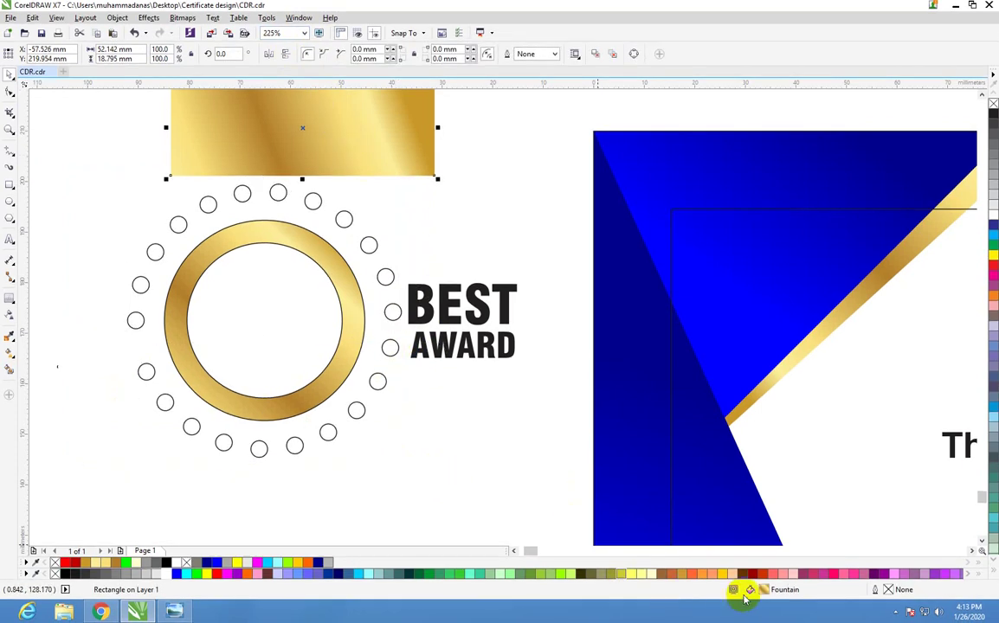
{"action": "left_click", "coordinate": [317, 205]}
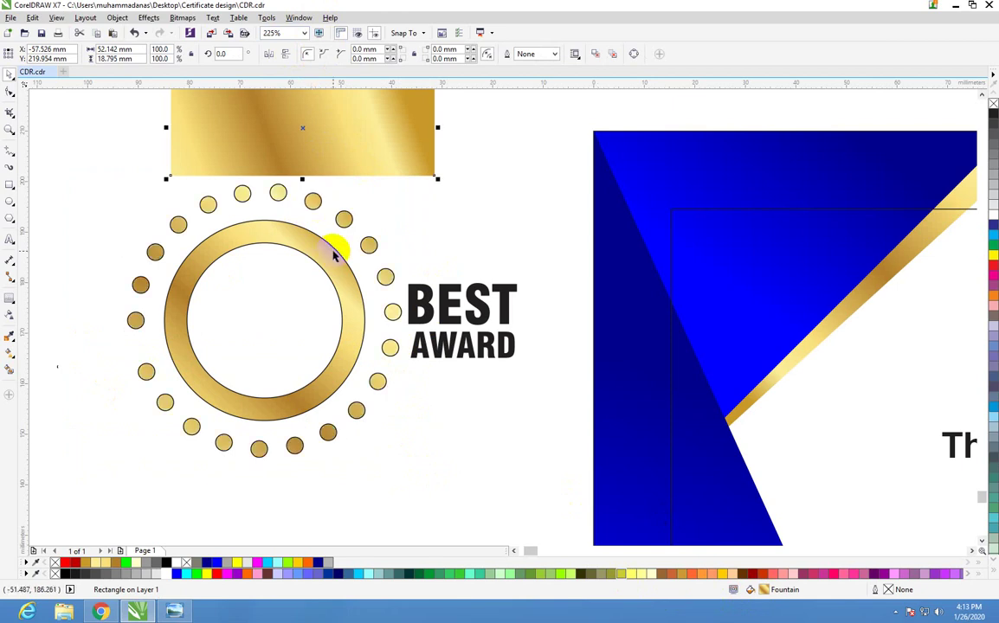
{"action": "left_click", "coordinate": [10, 73]}
{"action": "left_click", "coordinate": [241, 195]}
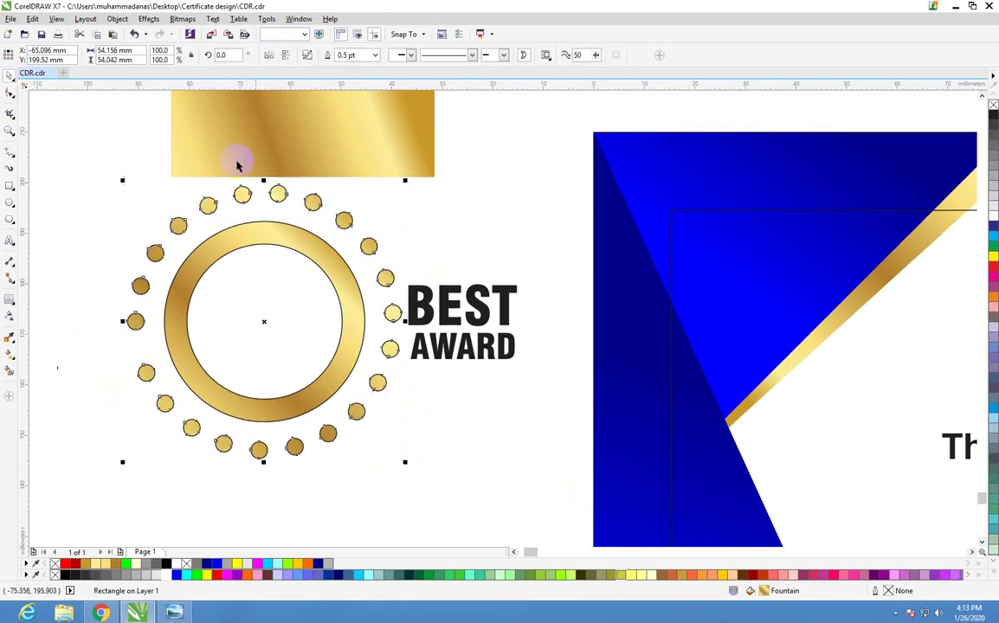
{"action": "right_click", "coordinate": [992, 106]}
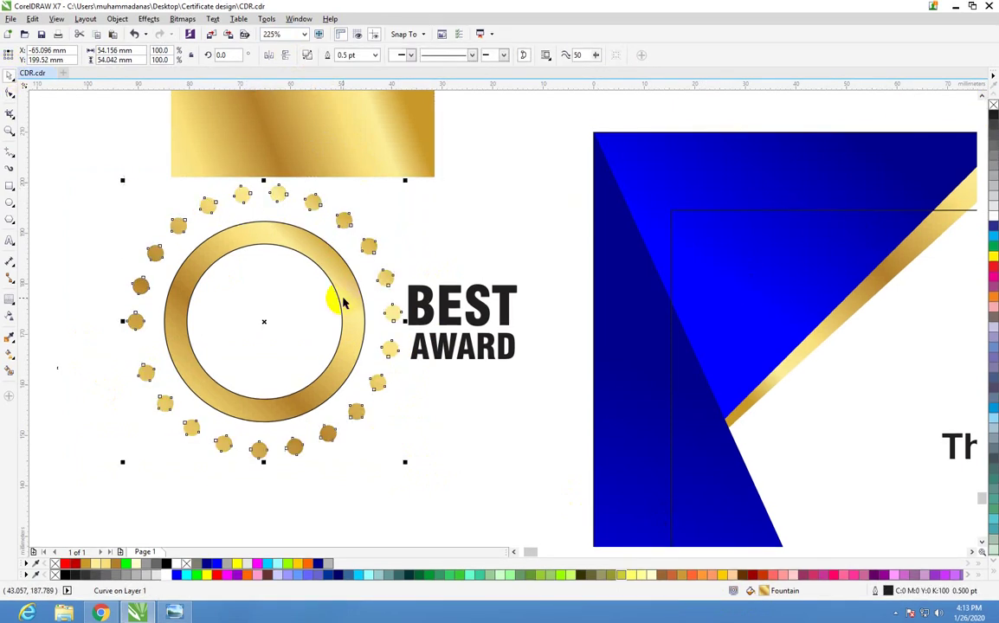
{"action": "left_click", "coordinate": [308, 58]}
{"action": "left_click", "coordinate": [358, 148]}
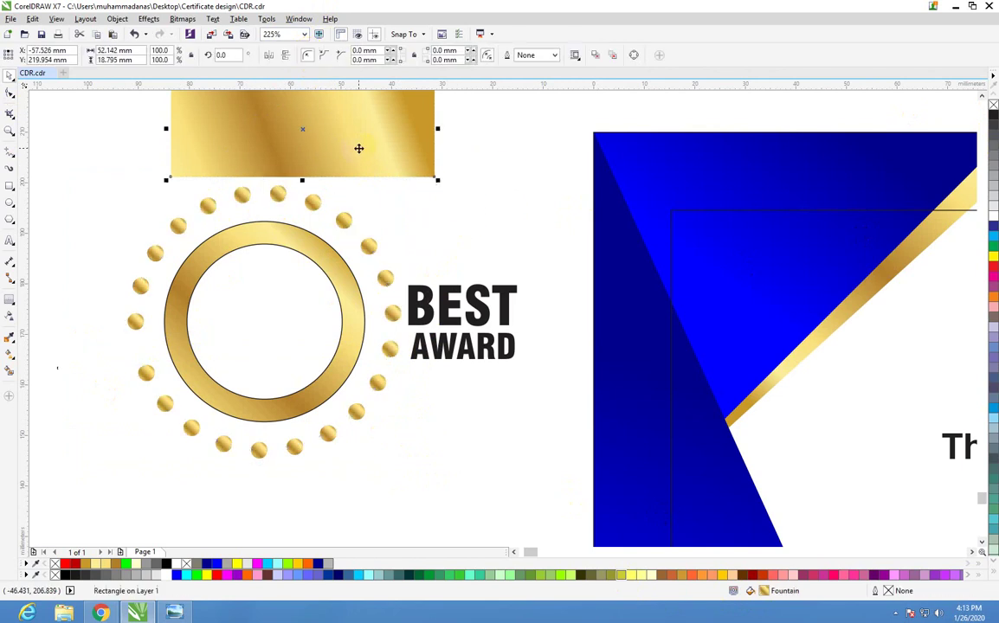
{"action": "key", "text": "Delete"}
- Move BEST AWARD back into the ring and centre it there
{"action": "left_click_drag", "start_coordinate": [390, 239], "coordinate": [542, 423]}
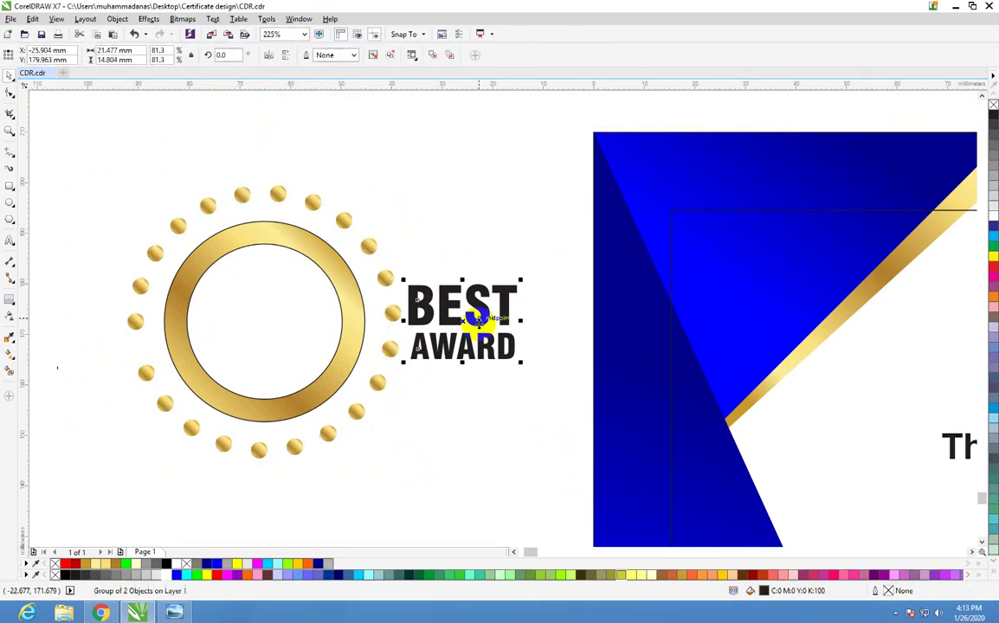
{"action": "mouse_move", "coordinate": [475, 318]}
{"action": "left_mouse_down"}
{"action": "mouse_move", "coordinate": [247, 315]}
{"action": "mouse_move", "coordinate": [268, 314]}
{"action": "left_mouse_up"}
{"action": "left_click", "coordinate": [325, 332], "text": "shift"}
{"action": "key", "text": "c"}
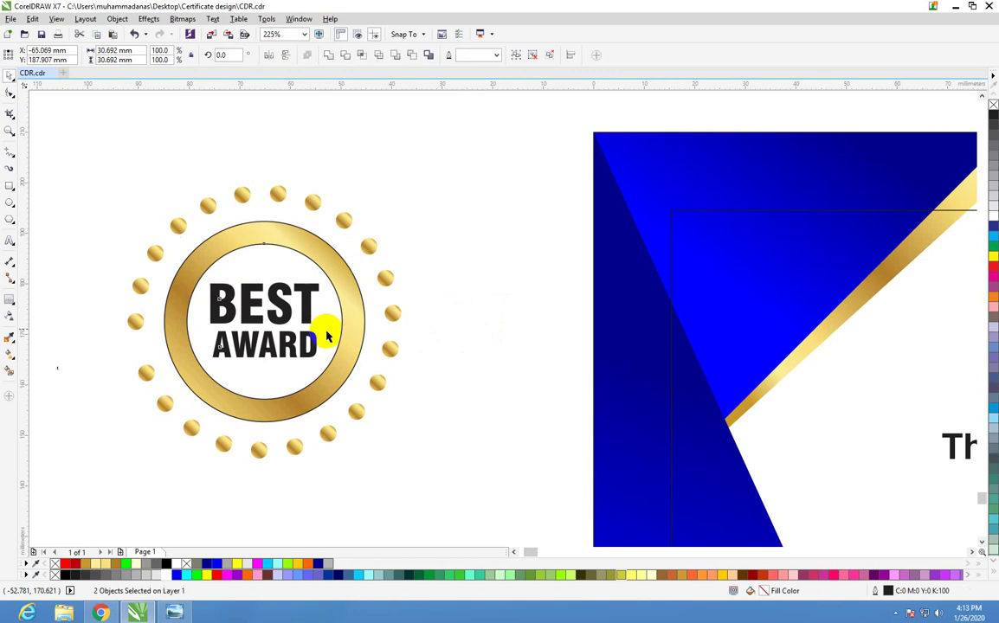
{"action": "left_click_drag", "start_coordinate": [93, 169], "coordinate": [487, 521]}
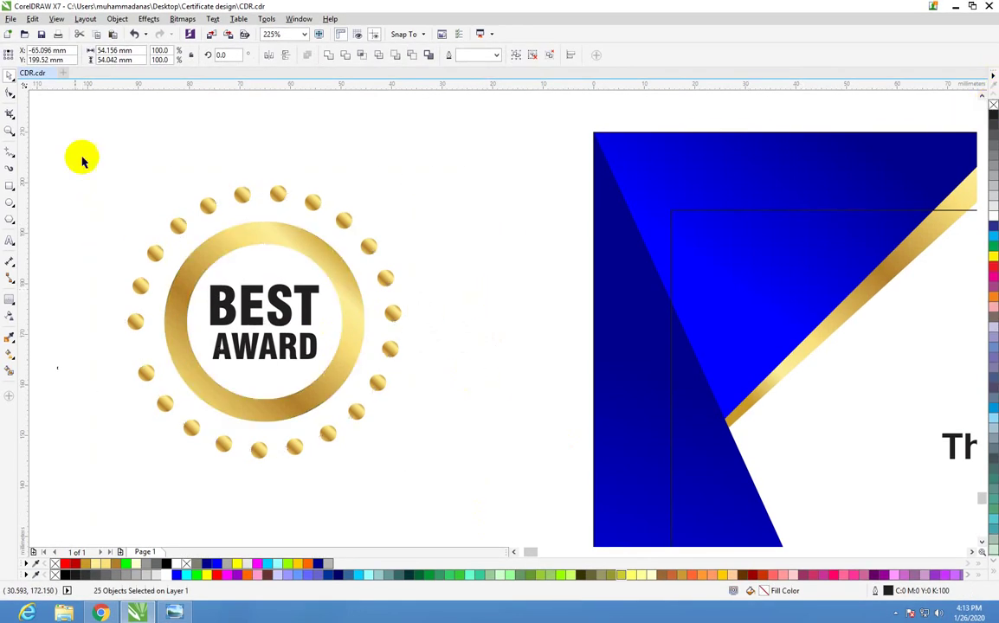
- Rotate the ring of gold dots so the gap closes evenly
{"action": "mouse_move", "coordinate": [76, 140]}
{"action": "left_mouse_down"}
{"action": "mouse_move", "coordinate": [402, 434]}
{"action": "mouse_move", "coordinate": [450, 494]}
{"action": "left_mouse_up"}
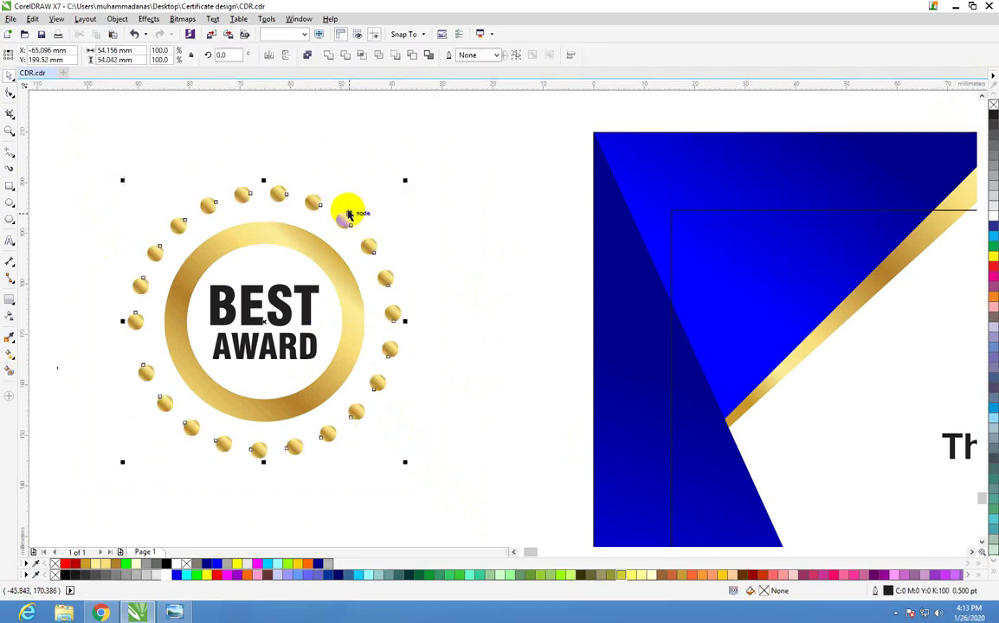
{"action": "left_click", "coordinate": [315, 203]}
{"action": "left_click_drag", "start_coordinate": [402, 180], "coordinate": [210, 171]}
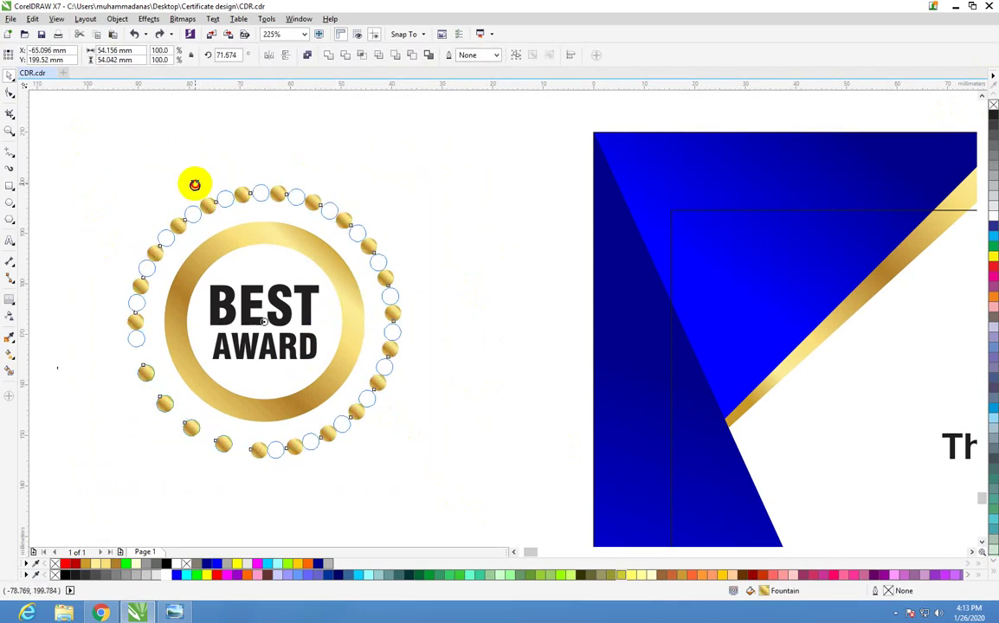
{"action": "left_click_drag", "start_coordinate": [210, 172], "coordinate": [188, 191]}
{"action": "left_click", "coordinate": [489, 434]}
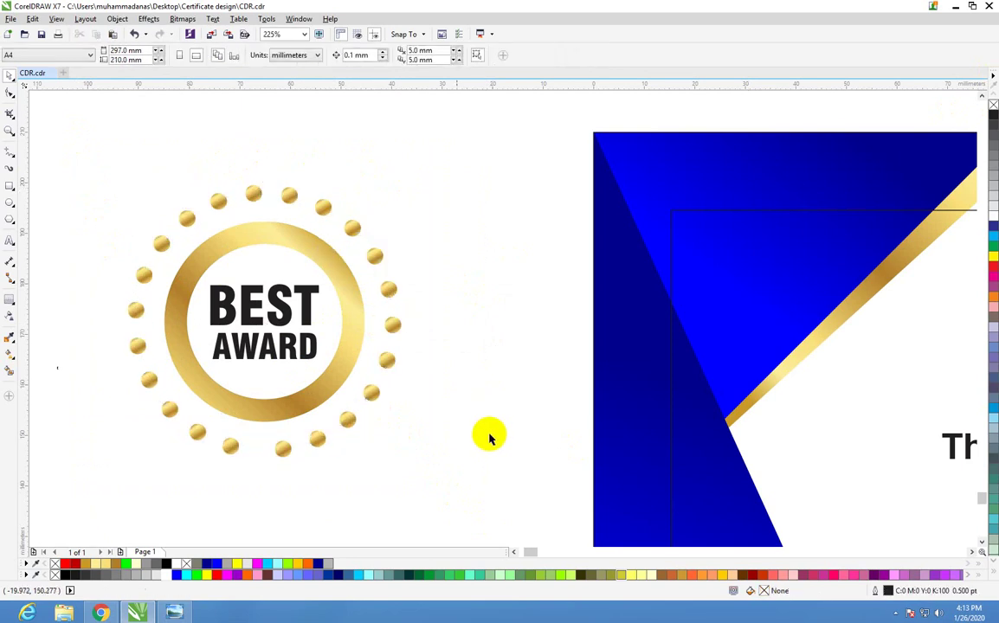
- Scale the gold dots inward to about 91.7% so they hug the ring
{"action": "mouse_move", "coordinate": [51, 160]}
{"action": "left_mouse_down"}
{"action": "mouse_move", "coordinate": [432, 487]}
{"action": "mouse_move", "coordinate": [461, 335]}
{"action": "left_mouse_up"}
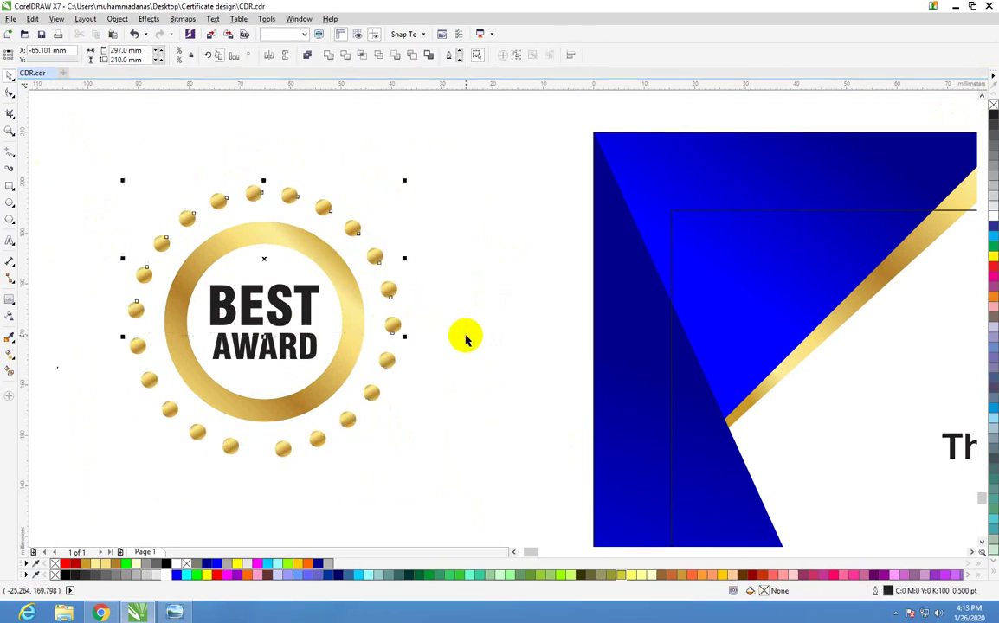
{"action": "left_click", "coordinate": [423, 423]}
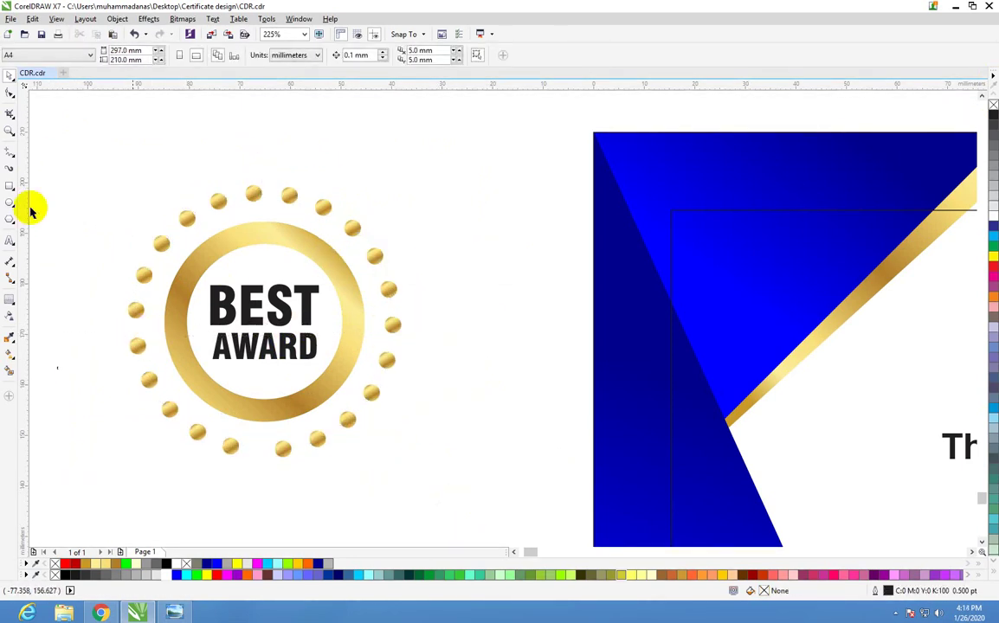
{"action": "left_click_drag", "start_coordinate": [66, 138], "coordinate": [465, 474]}
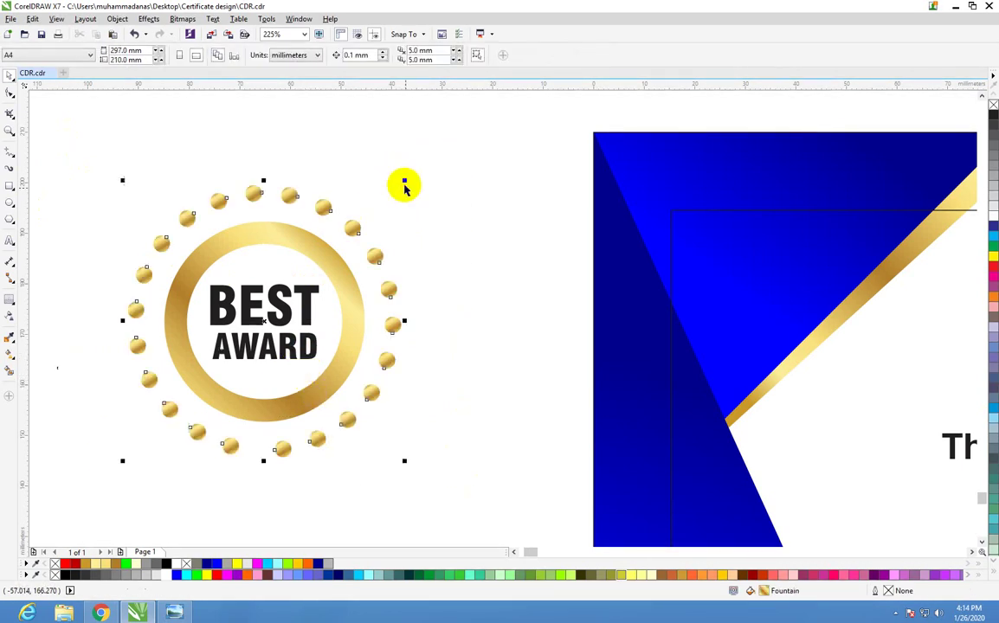
{"action": "left_click_drag", "start_coordinate": [403, 180], "coordinate": [397, 196]}
{"action": "left_click", "coordinate": [58, 182]}
{"action": "left_click_drag", "start_coordinate": [67, 152], "coordinate": [479, 539]}
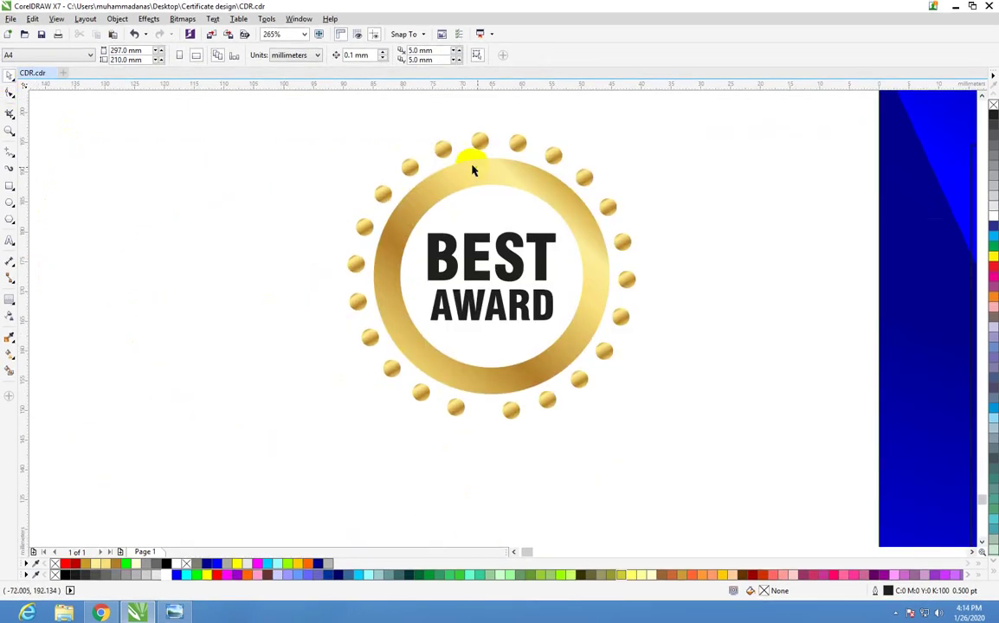
- Enlarge the ring circle to about 125%, fill it white, and send it to the back
{"action": "left_click", "coordinate": [472, 170]}
{"action": "left_click_drag", "start_coordinate": [613, 151], "coordinate": [656, 119]}
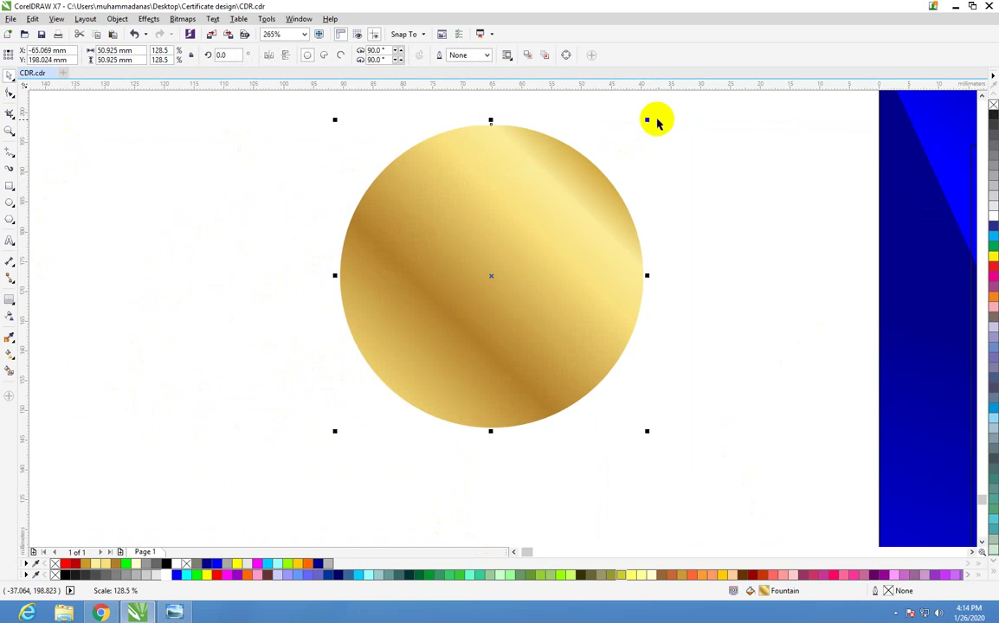
{"action": "left_click", "coordinate": [169, 575]}
{"action": "key", "text": "shift+Page_Down"}
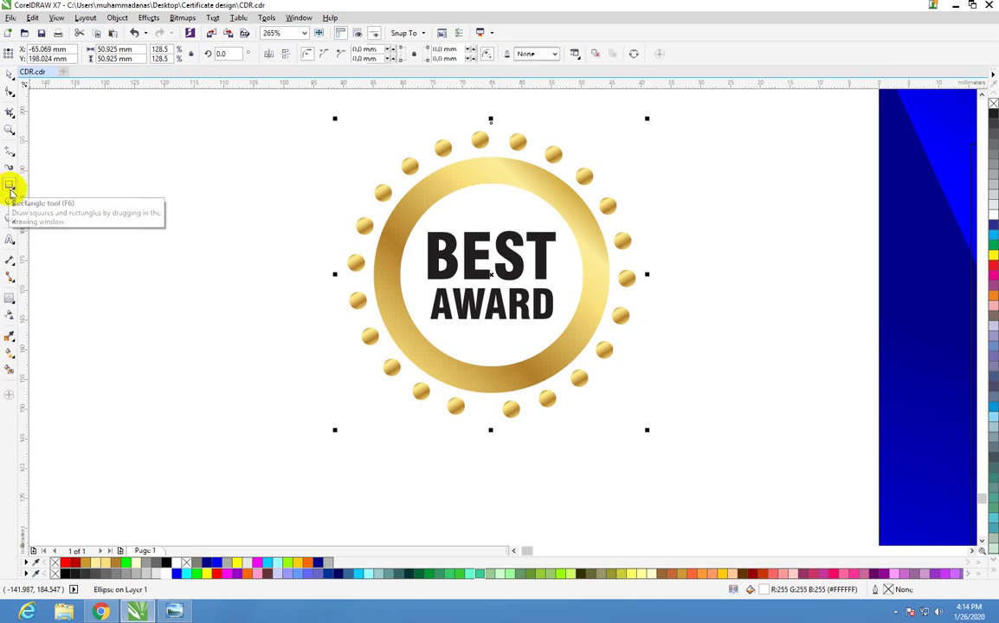
{"action": "left_click", "coordinate": [8, 186]}
- Draw a tall rectangle, convert it to curves, notch its bottom, and fill it red
{"action": "left_click_drag", "start_coordinate": [156, 154], "coordinate": [210, 394]}
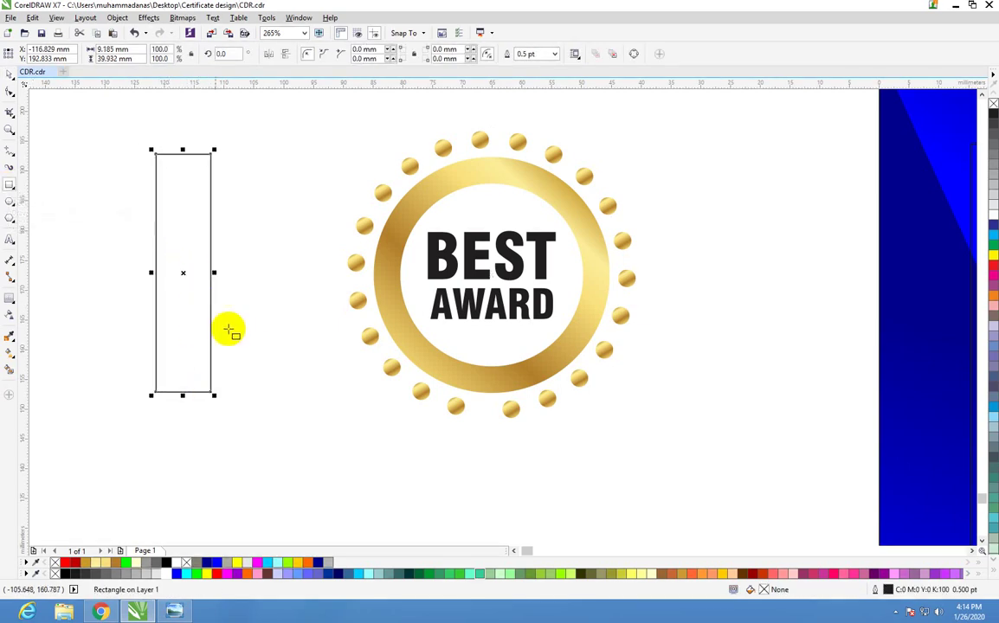
{"action": "left_click", "coordinate": [9, 92]}
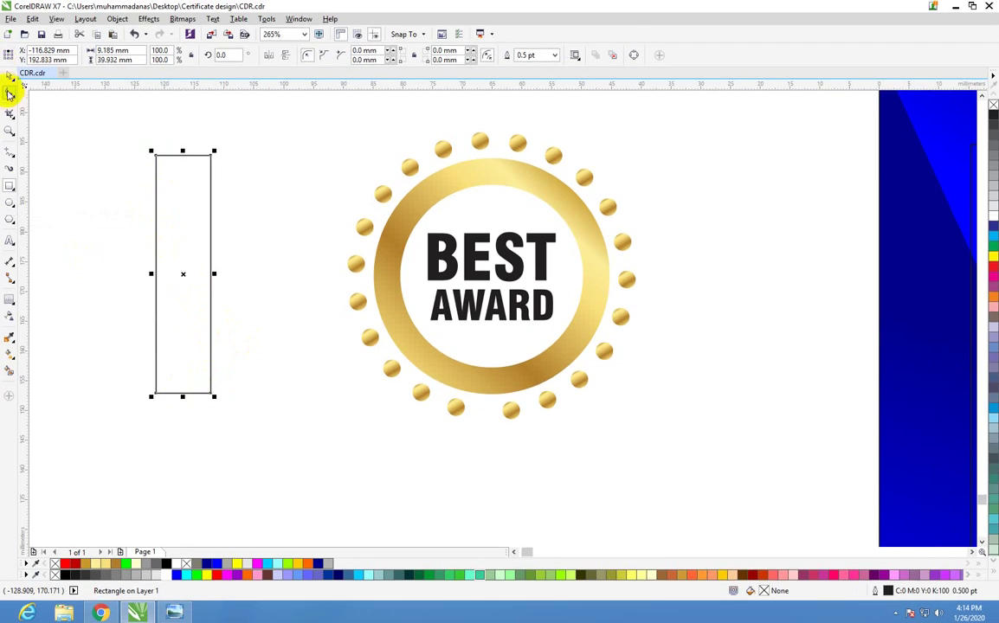
{"action": "key", "text": "ctrl+q"}
{"action": "left_click", "coordinate": [182, 396]}
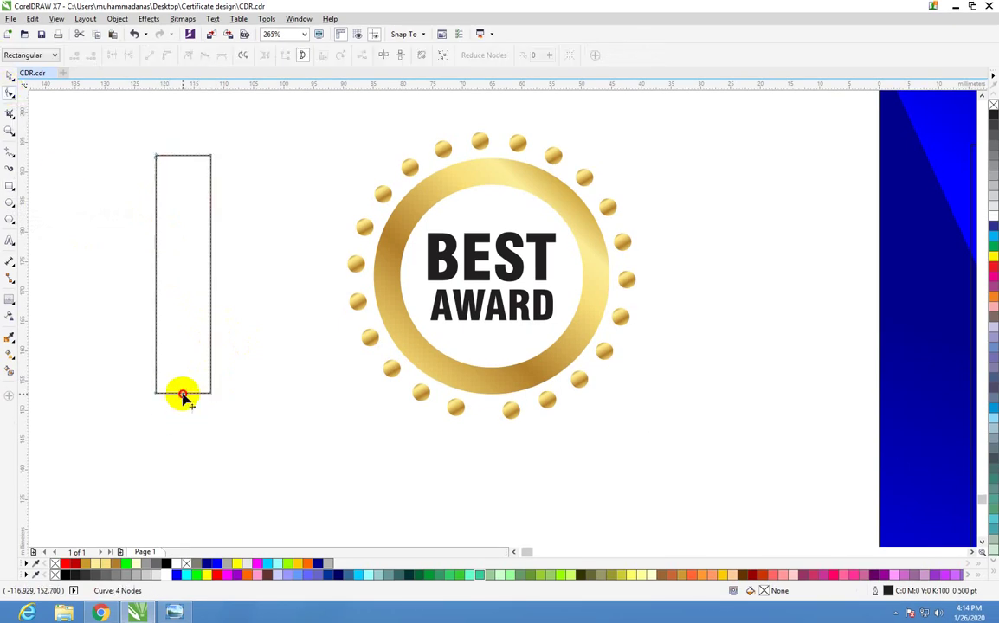
{"action": "left_click_drag", "start_coordinate": [182, 396], "coordinate": [182, 347]}
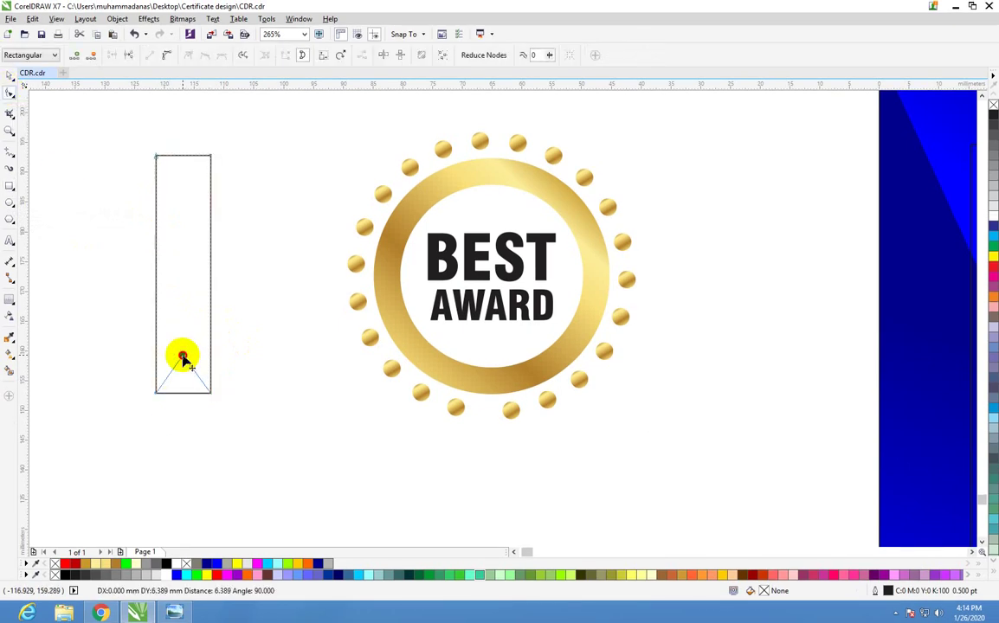
{"action": "left_click", "coordinate": [9, 74]}
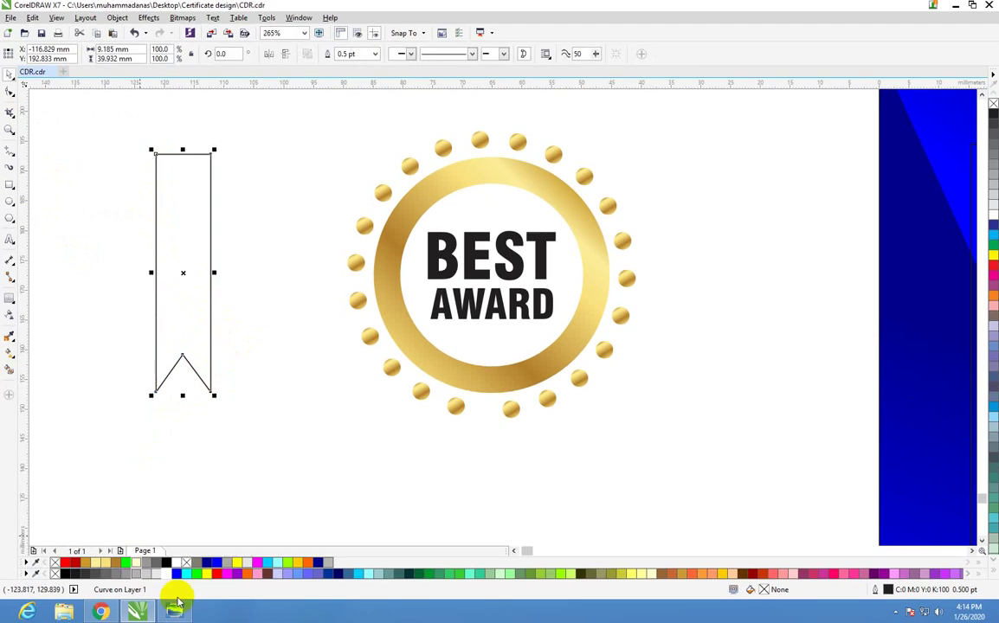
{"action": "left_click", "coordinate": [214, 575]}
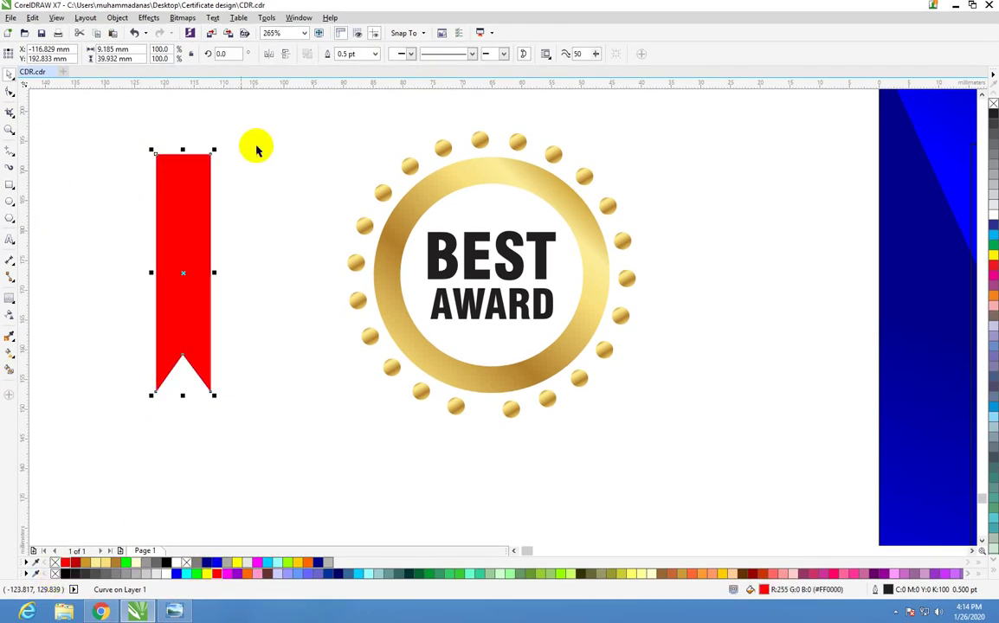
- Tilt the ribbon, scale it to about 72%, add a mirrored copy, and combine them
{"action": "left_click", "coordinate": [212, 152]}
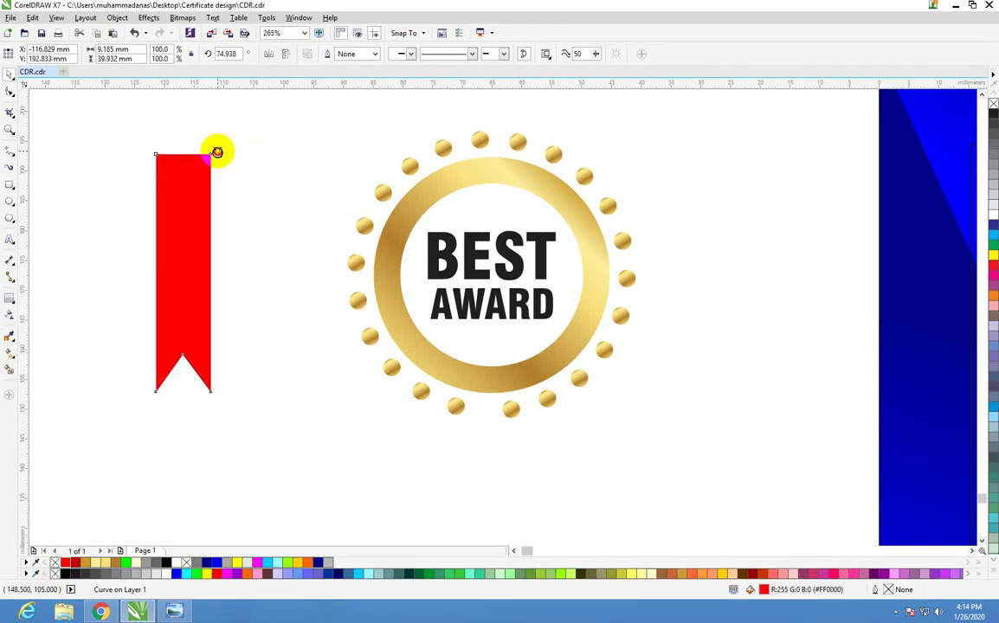
{"action": "left_click_drag", "start_coordinate": [216, 153], "coordinate": [252, 217]}
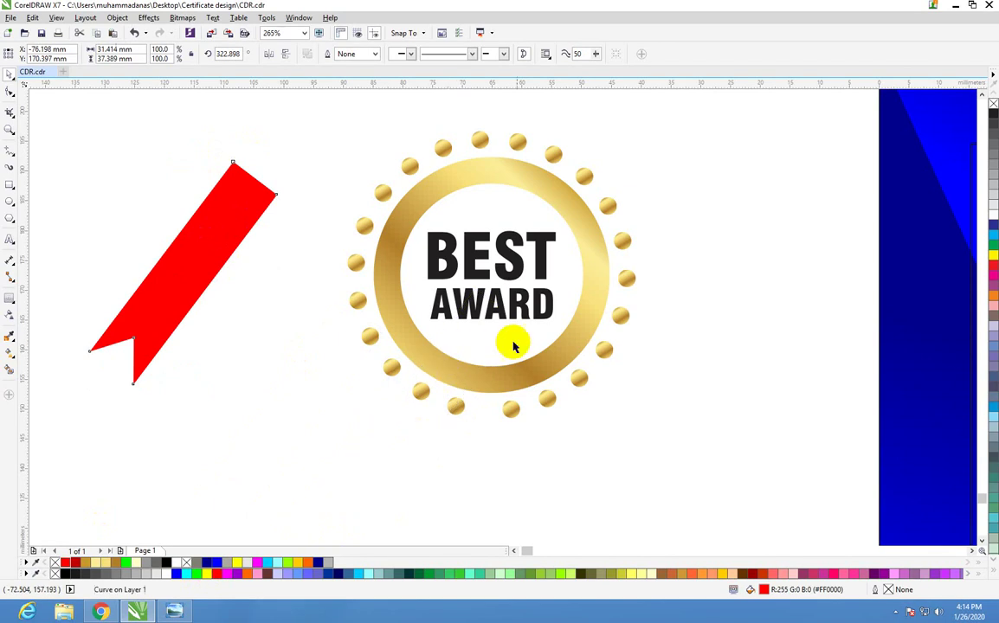
{"action": "left_click_drag", "start_coordinate": [513, 346], "coordinate": [513, 344]}
{"action": "mouse_move", "coordinate": [522, 285]}
{"action": "left_mouse_down"}
{"action": "mouse_move", "coordinate": [449, 362]}
{"action": "mouse_move", "coordinate": [424, 369]}
{"action": "left_mouse_up"}
{"action": "left_click_drag", "start_coordinate": [355, 392], "coordinate": [546, 394]}
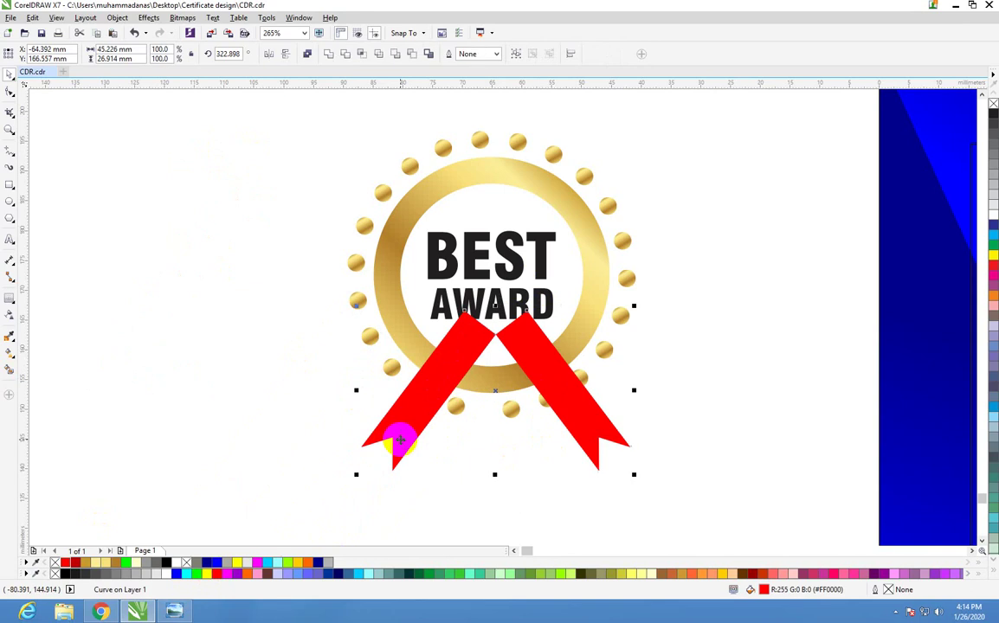
{"action": "left_click", "coordinate": [308, 55]}
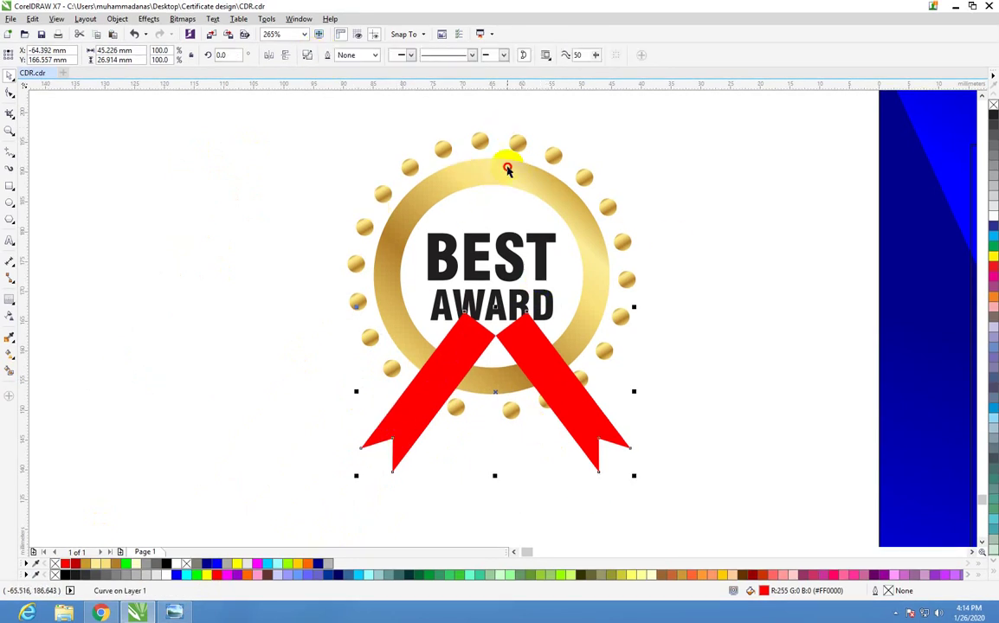
- Centre the ribbons under the ring, send them behind it, and lower them
{"action": "left_click", "coordinate": [507, 166], "text": "shift"}
{"action": "key", "text": "Left"}
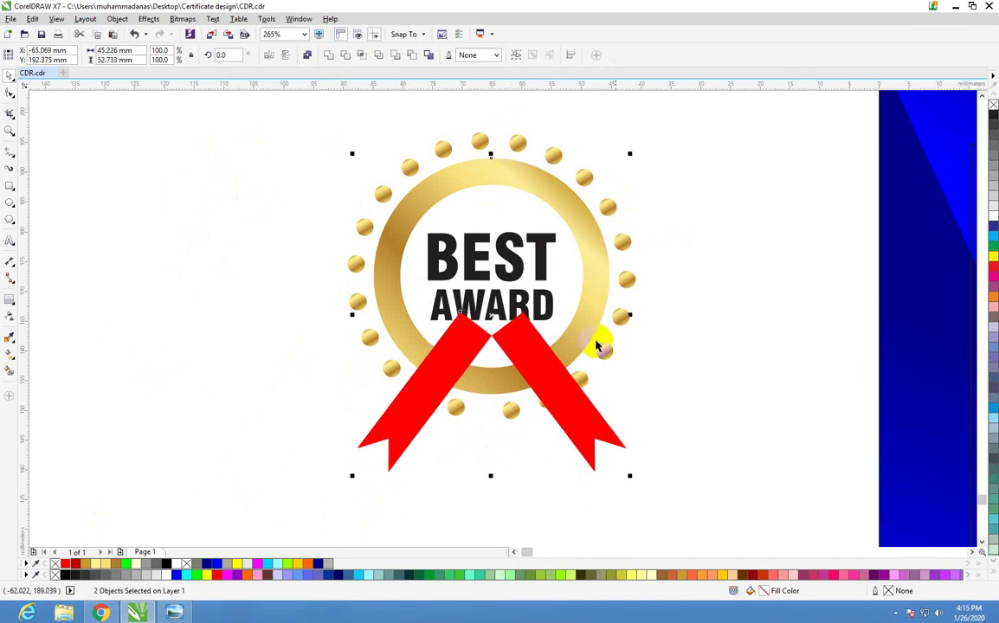
{"action": "left_click", "coordinate": [591, 426]}
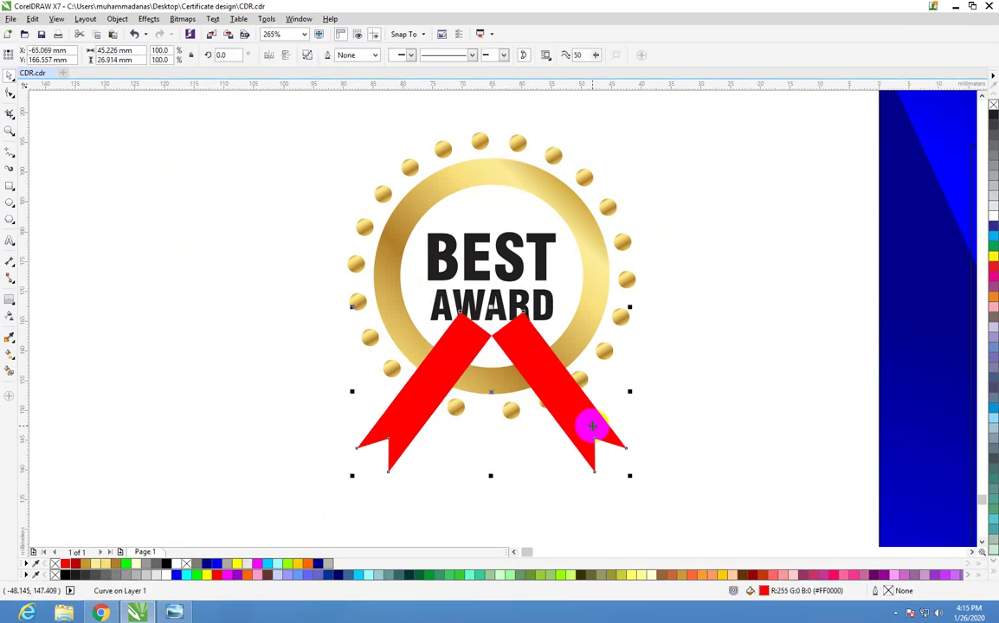
{"action": "key", "text": "ctrl+Page_Down"}
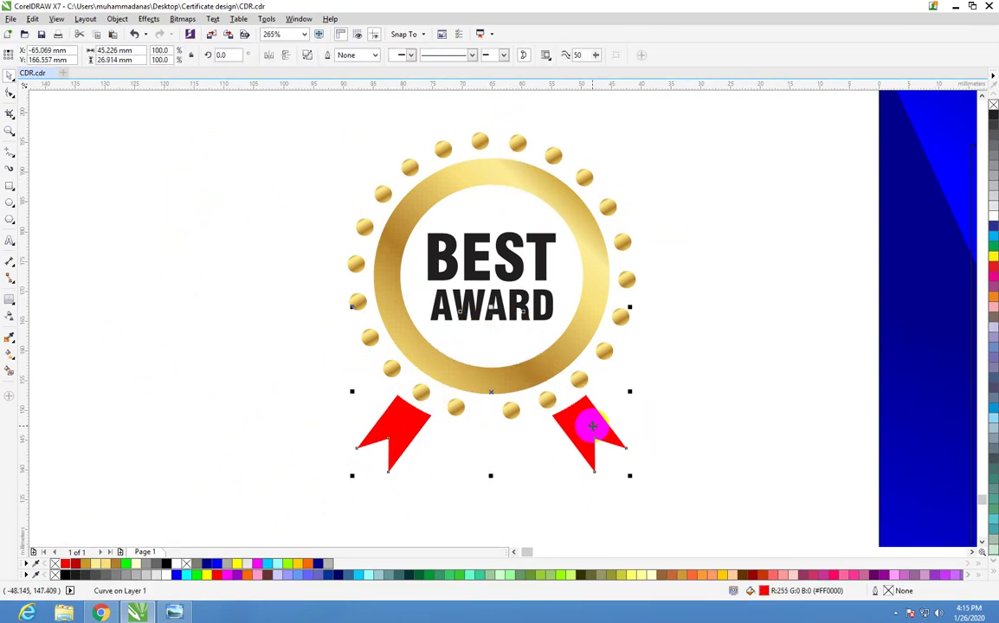
{"action": "left_click_drag", "start_coordinate": [592, 443], "coordinate": [591, 482]}
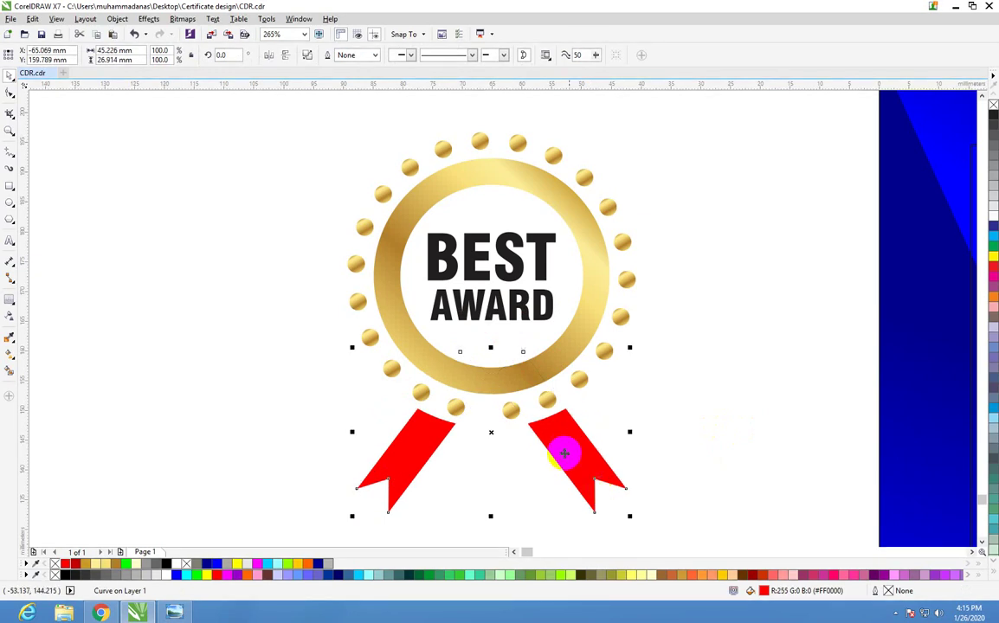
{"action": "scroll", "coordinate": [496, 327], "scroll_direction": "down", "scroll_amount": 3}
{"action": "left_click_drag", "start_coordinate": [307, 163], "coordinate": [649, 519]}
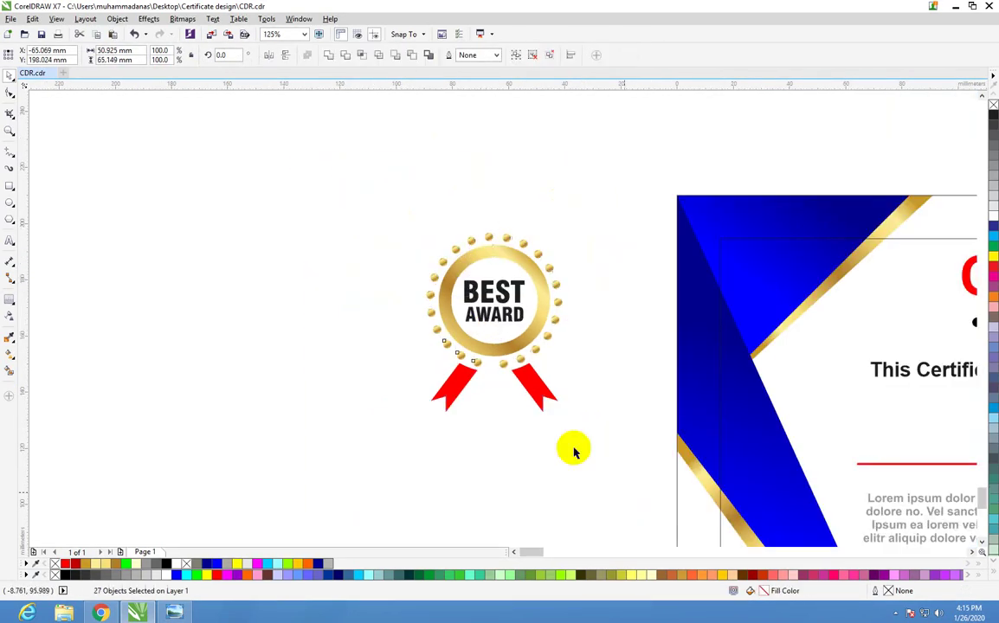
- Place the badge on the certificate's top-left corner and shrink it to about 86%
{"action": "mouse_move", "coordinate": [493, 318]}
{"action": "left_mouse_down"}
{"action": "mouse_move", "coordinate": [597, 304]}
{"action": "mouse_move", "coordinate": [821, 321]}
{"action": "left_mouse_up"}
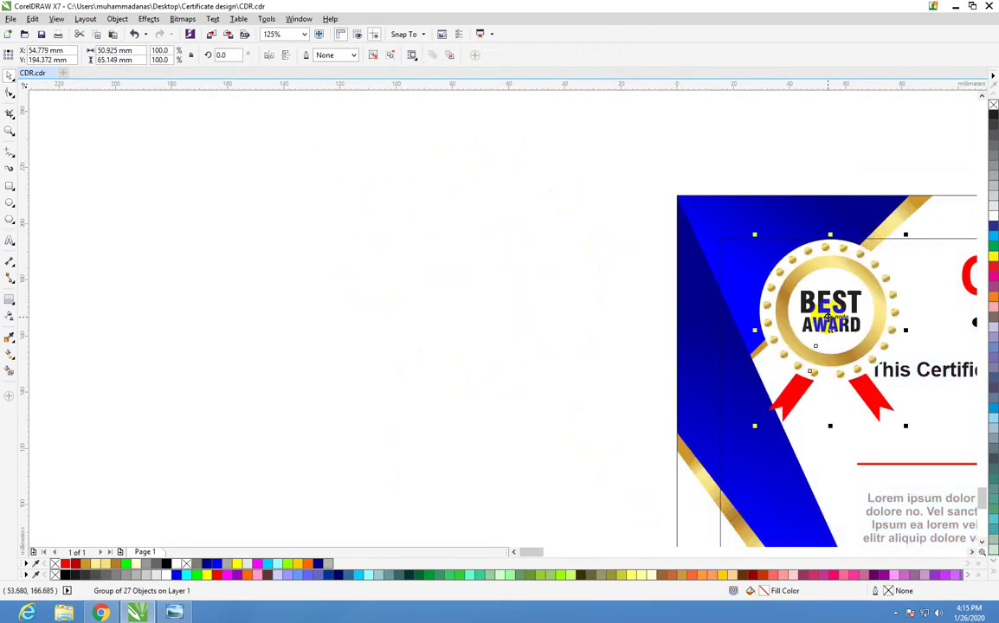
{"action": "scroll", "coordinate": [870, 333], "scroll_direction": "down", "scroll_amount": 1}
{"action": "scroll", "coordinate": [804, 346], "scroll_direction": "up", "scroll_amount": 1}
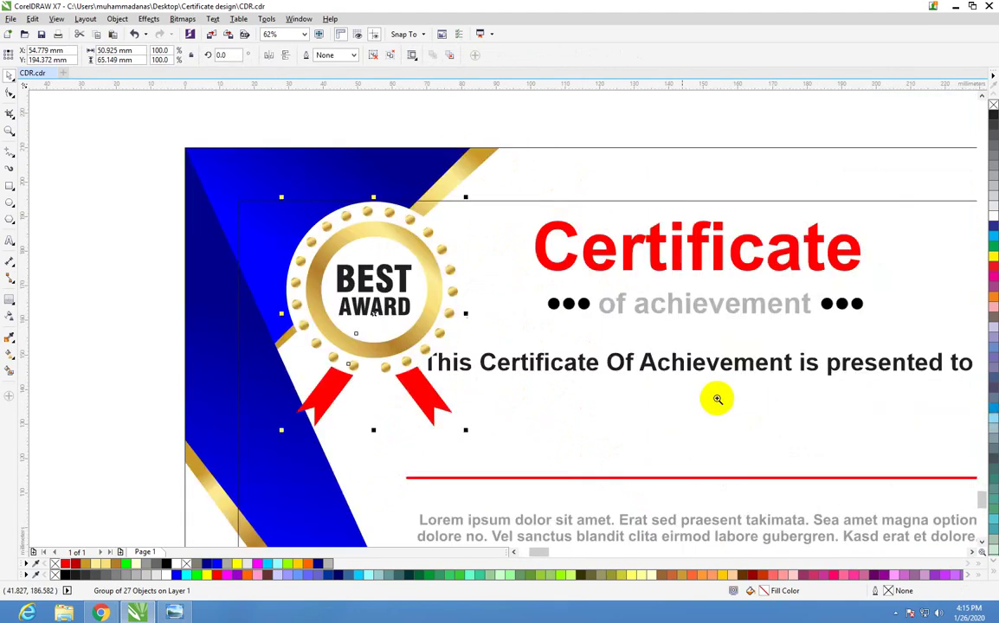
{"action": "left_click", "coordinate": [7, 92]}
{"action": "left_click_drag", "start_coordinate": [221, 189], "coordinate": [508, 475]}
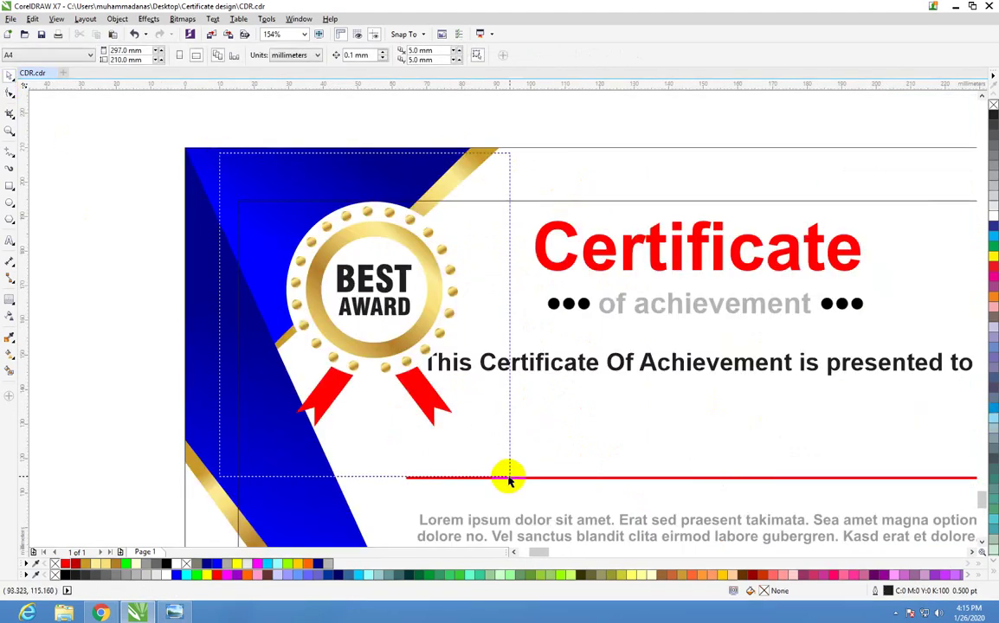
{"action": "left_click", "coordinate": [466, 199]}
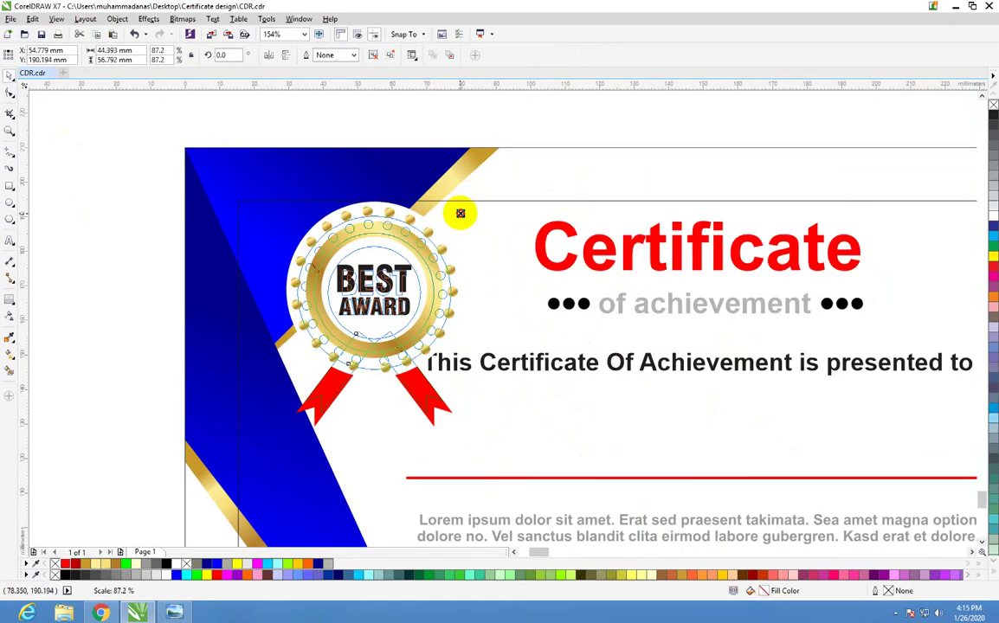
{"action": "left_click_drag", "start_coordinate": [467, 198], "coordinate": [453, 212]}
- Shrink and raise the presented-to line, then move the heading texts down slightly
{"action": "left_click", "coordinate": [454, 366]}
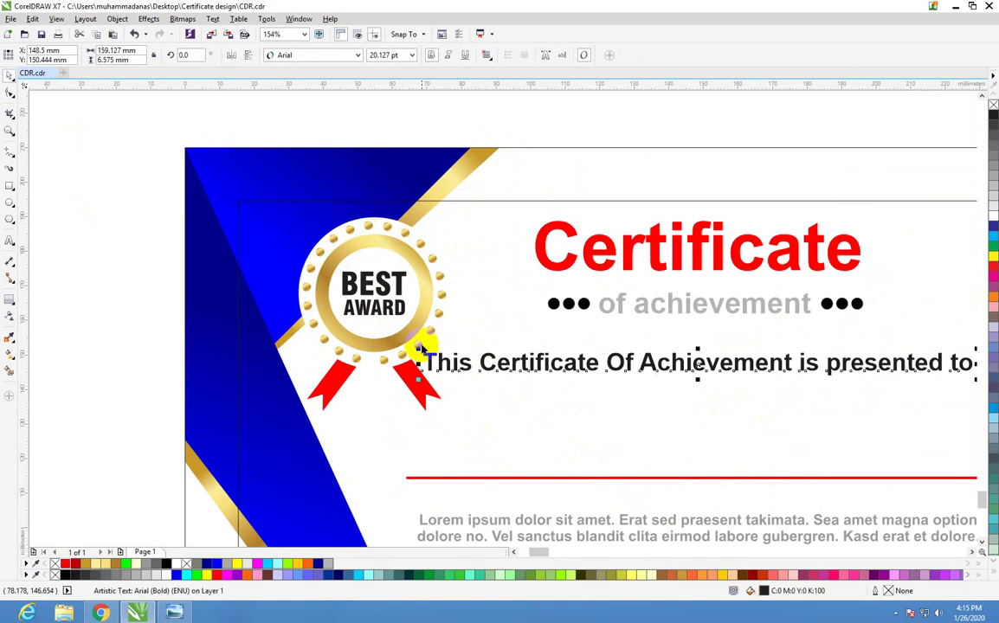
{"action": "left_click_drag", "start_coordinate": [419, 351], "coordinate": [448, 351]}
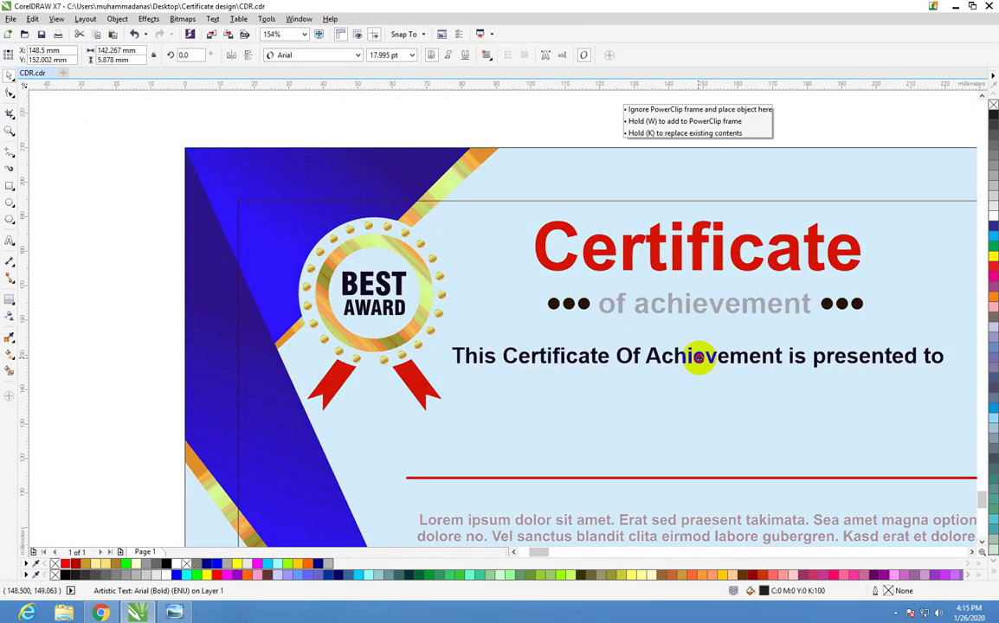
{"action": "left_click_drag", "start_coordinate": [699, 363], "coordinate": [699, 357]}
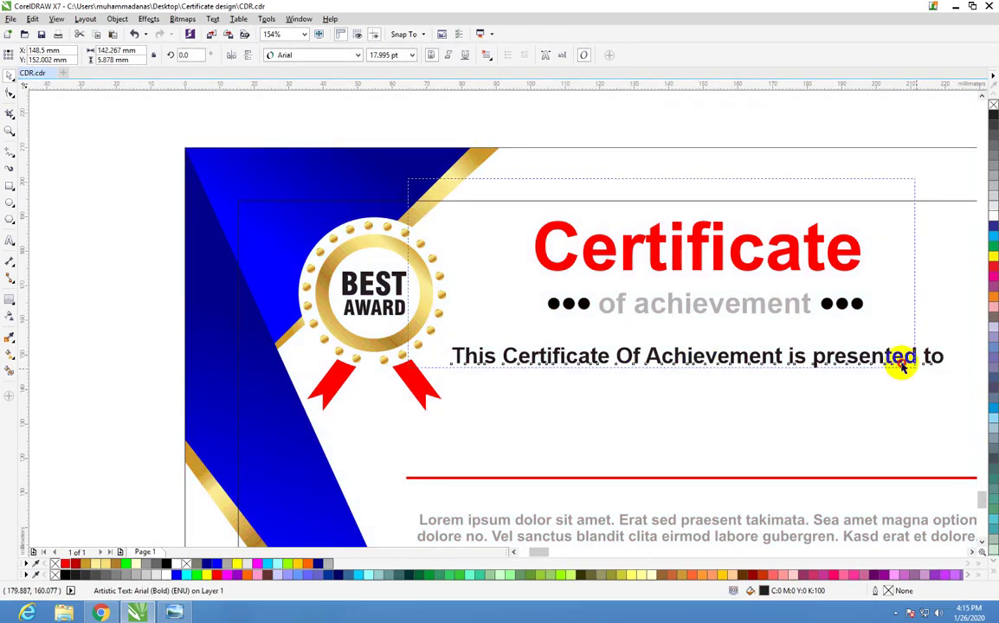
{"action": "left_click", "coordinate": [658, 259], "text": "shift"}
{"action": "left_click", "coordinate": [718, 304], "text": "shift"}
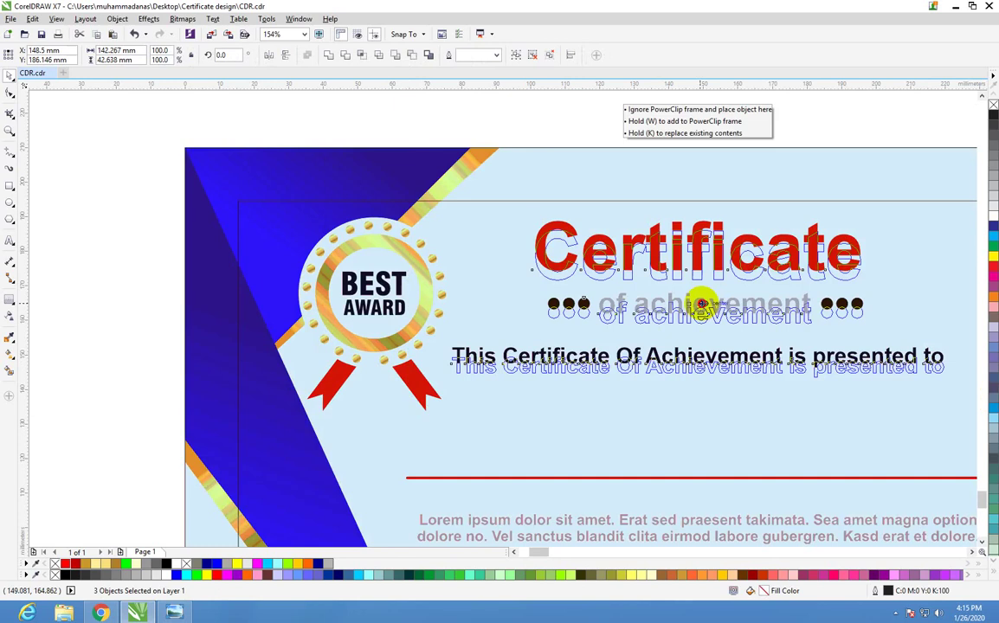
{"action": "left_click_drag", "start_coordinate": [699, 295], "coordinate": [698, 308]}
{"action": "scroll", "coordinate": [717, 313], "scroll_direction": "down", "scroll_amount": 4}
{"action": "left_click_drag", "start_coordinate": [487, 244], "coordinate": [822, 465]}
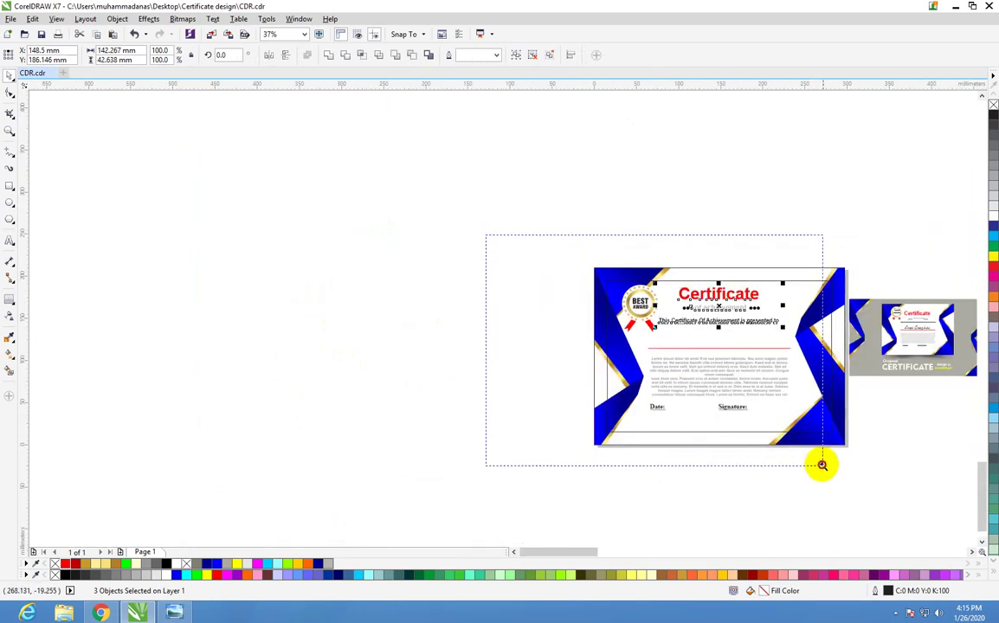
- Group the certificate's text, badge and line, and center the group vertically on the background
{"action": "left_click", "coordinate": [9, 76]}
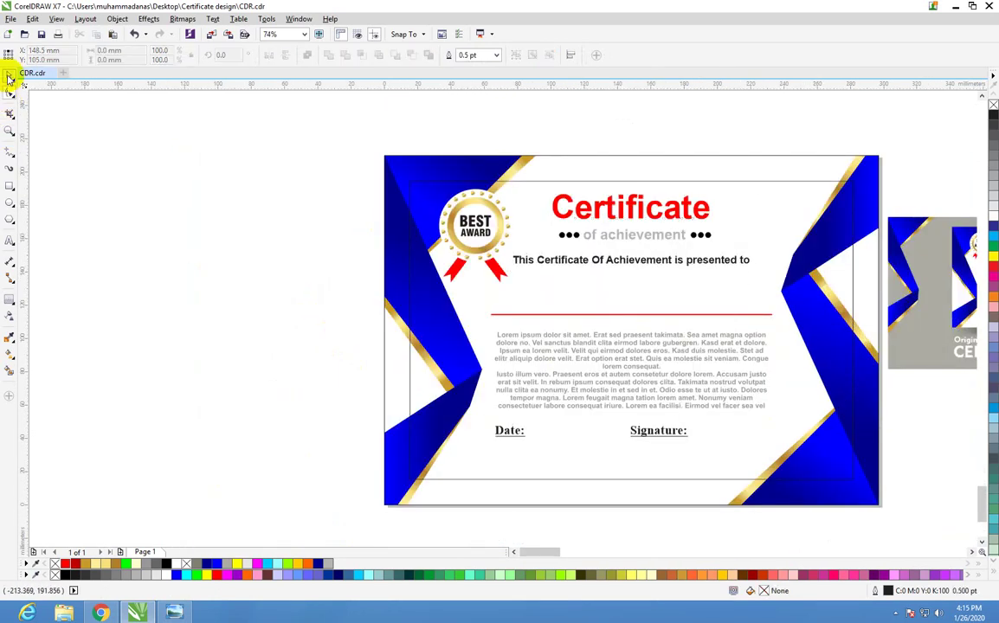
{"action": "left_click_drag", "start_coordinate": [396, 130], "coordinate": [781, 480]}
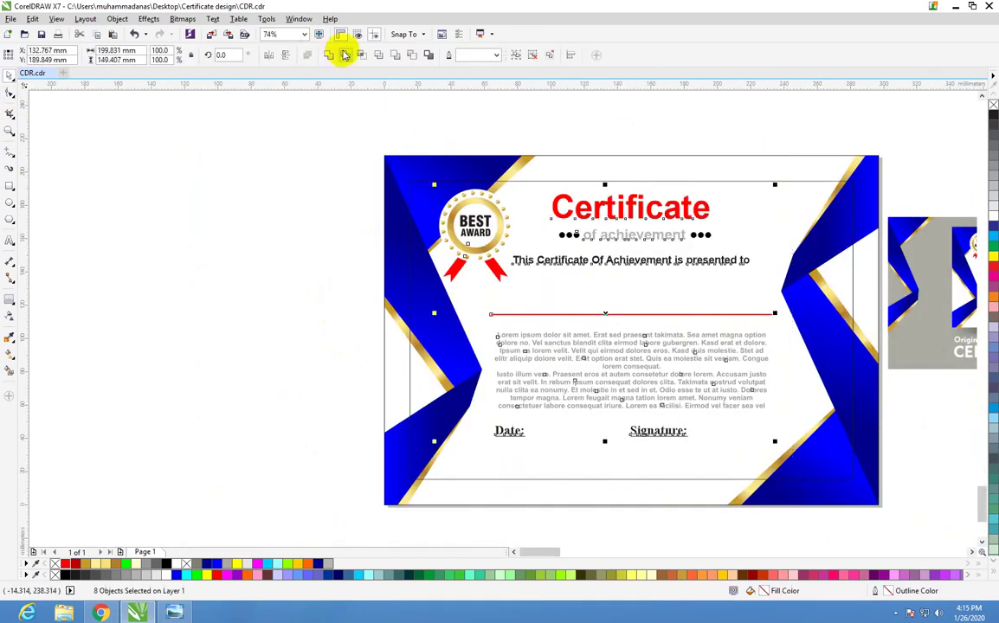
{"action": "left_click", "coordinate": [515, 58]}
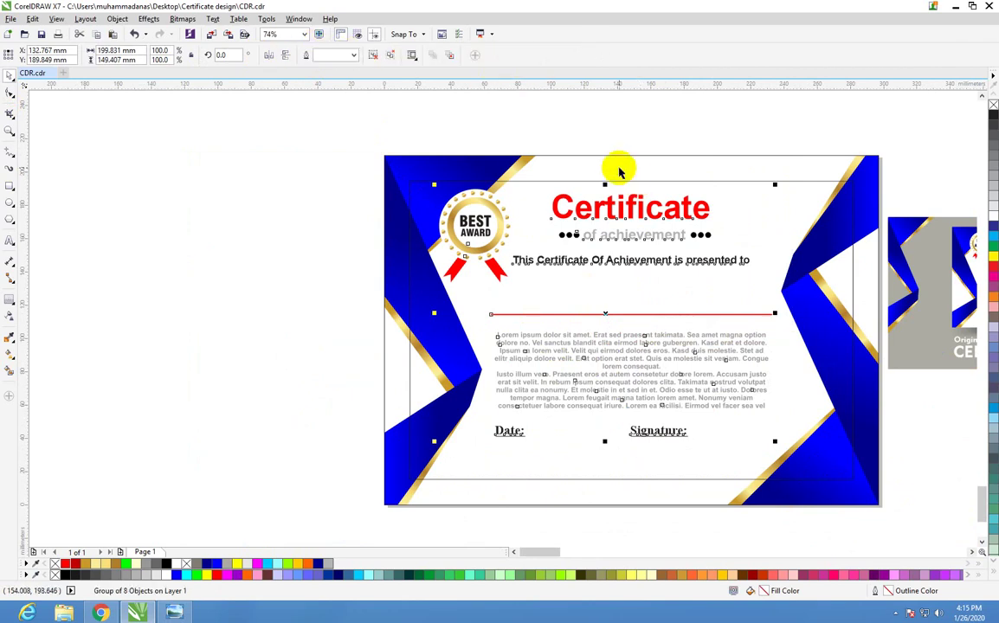
{"action": "left_click", "coordinate": [549, 168], "text": "shift"}
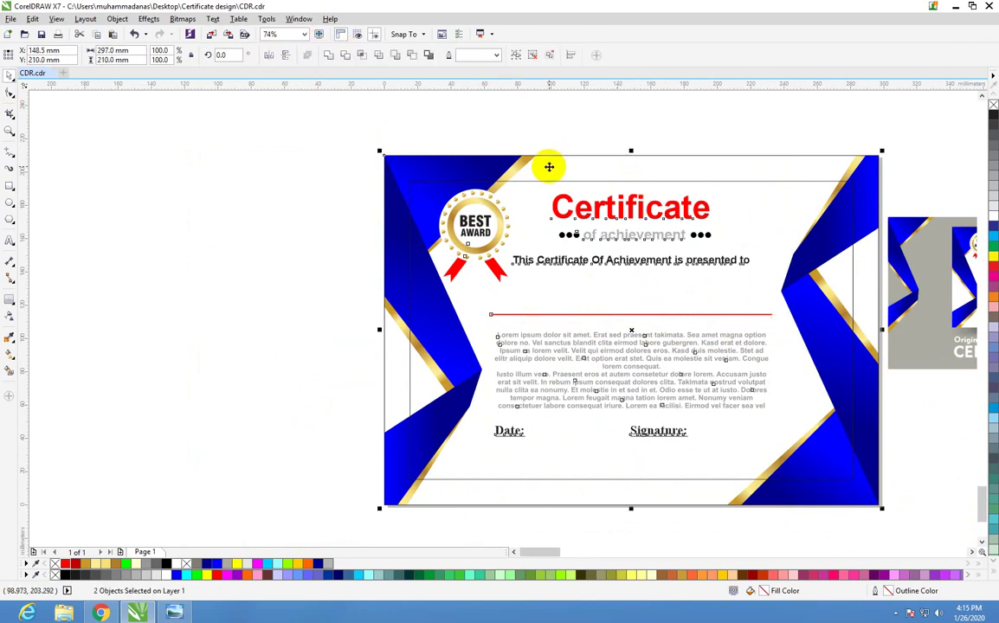
{"action": "key", "text": "c"}
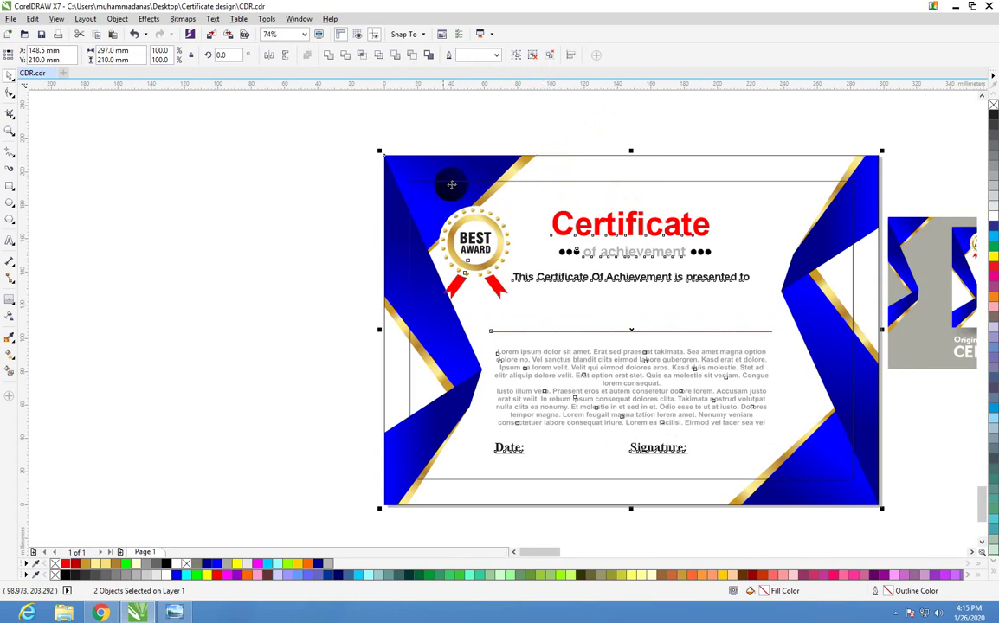
- Raise the content group slightly, then zoom to fit the whole certificate
{"action": "left_click", "coordinate": [308, 127]}
{"action": "left_click", "coordinate": [456, 254]}
{"action": "key", "text": "Up"}
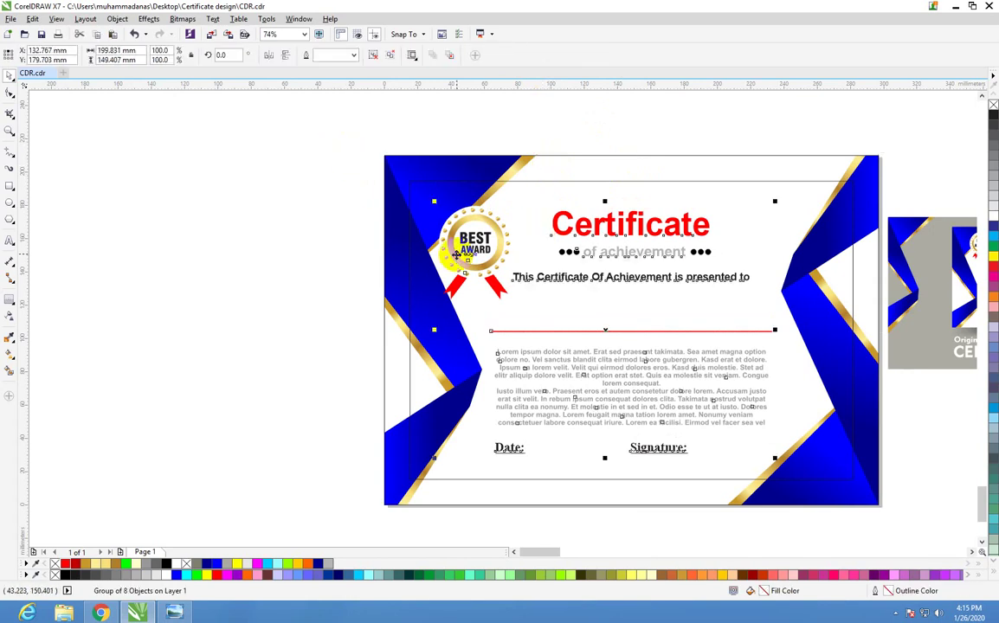
{"action": "key", "text": "Up"}
{"action": "key", "text": "Up"}
{"action": "key", "text": "Up"}
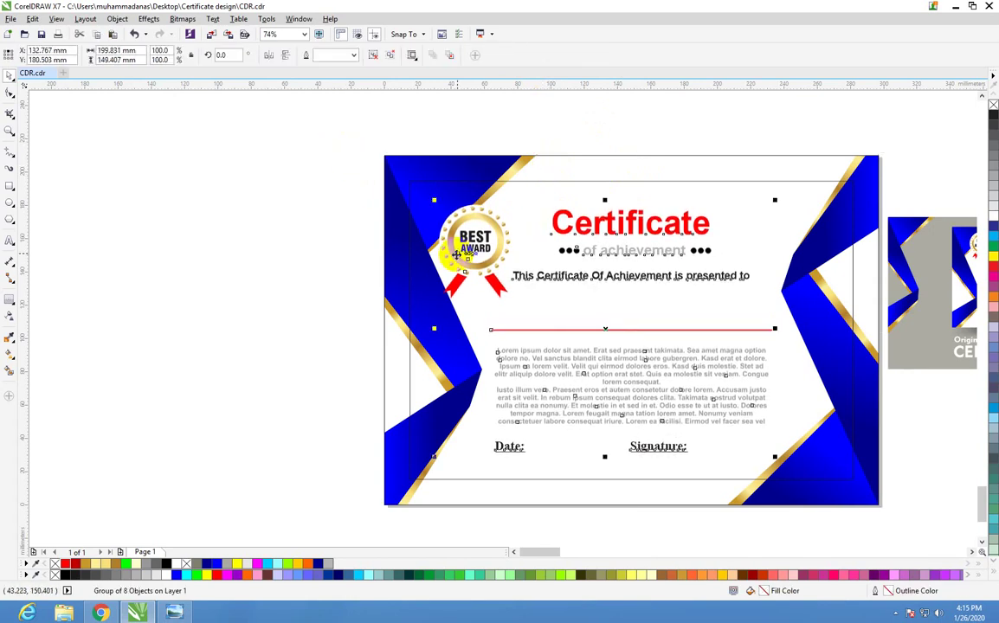
{"action": "left_click_drag", "start_coordinate": [456, 251], "coordinate": [457, 243]}
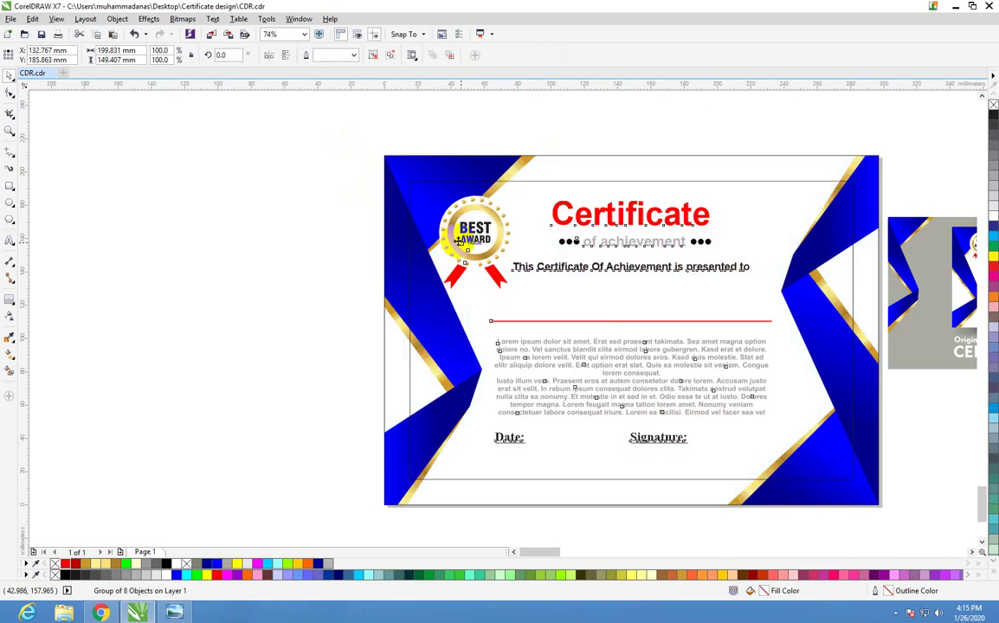
{"action": "left_click", "coordinate": [260, 210]}
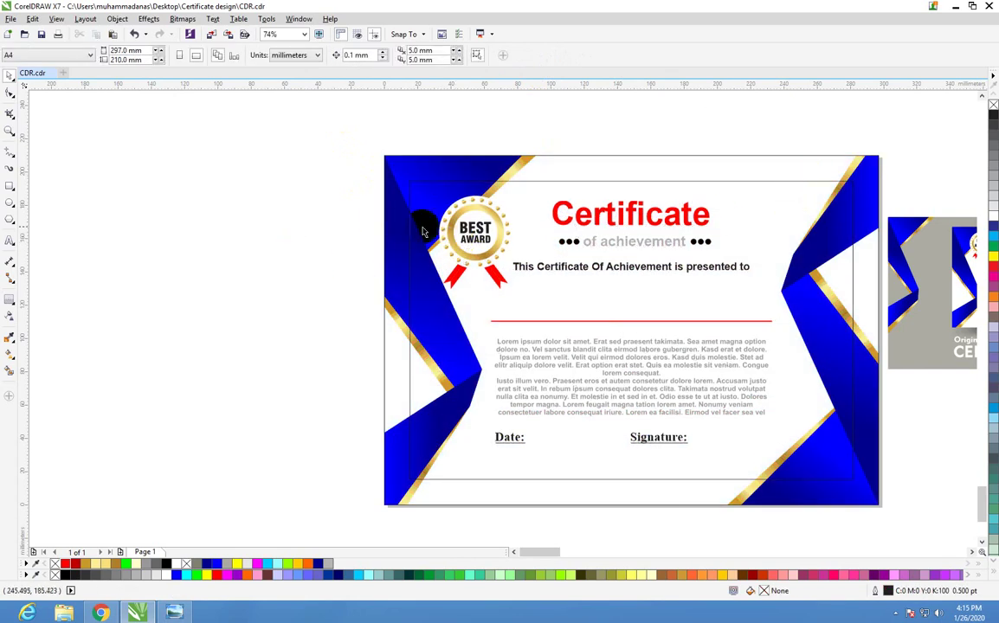
{"action": "left_click_drag", "start_coordinate": [323, 141], "coordinate": [900, 519]}
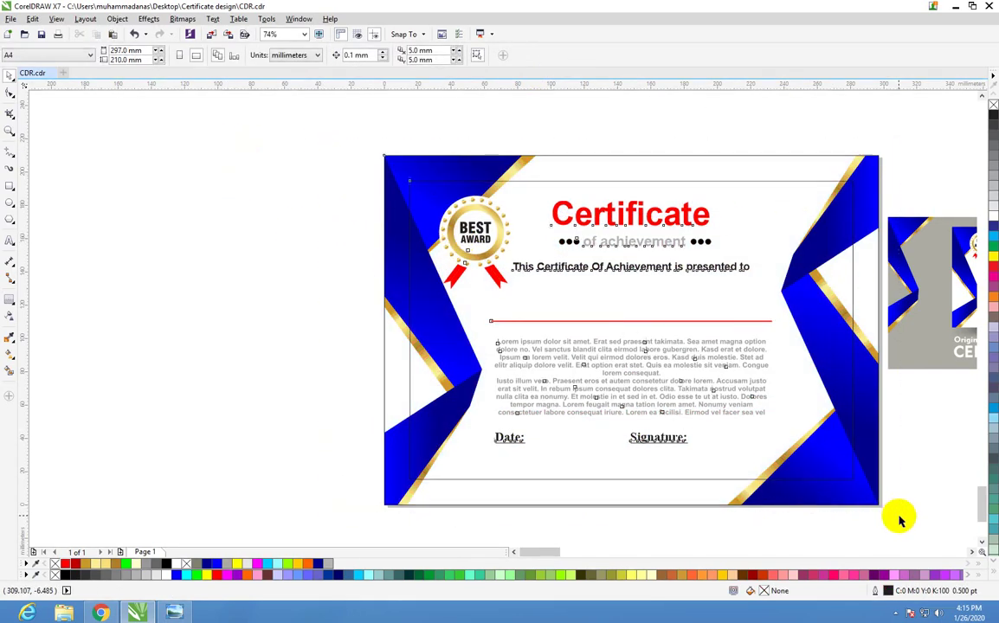
{"action": "key", "text": "shift+F2"}
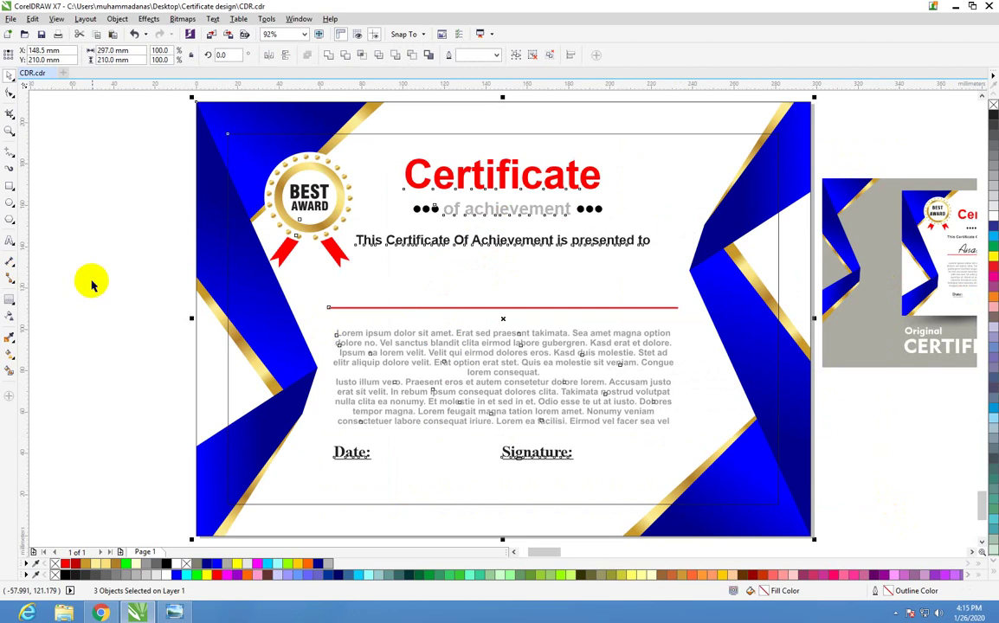
- Remove the outline from the inner frame rectangle using the No Color swatch
{"action": "left_click", "coordinate": [93, 231]}
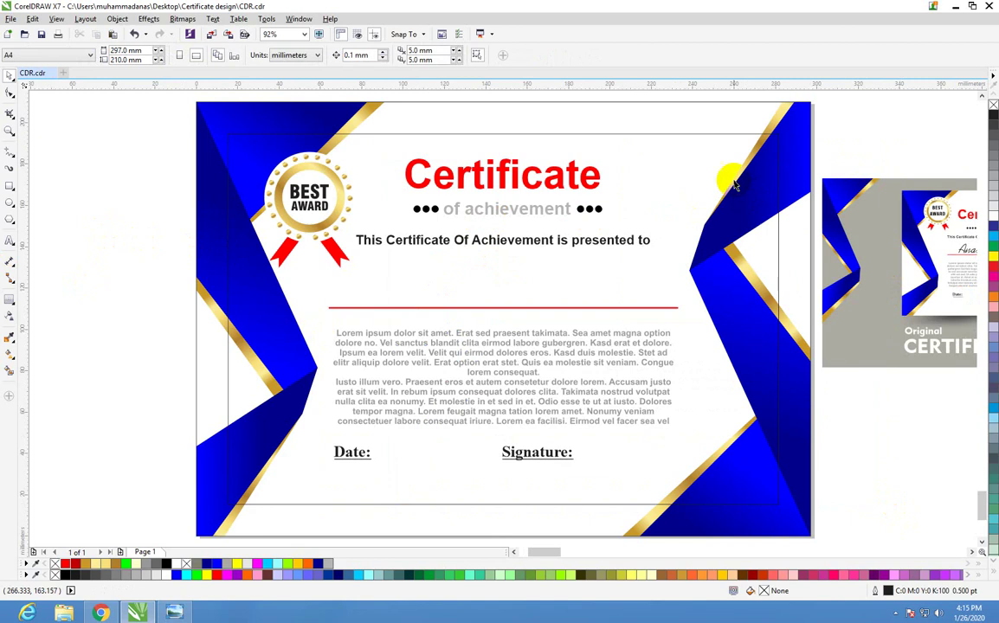
{"action": "left_click", "coordinate": [666, 159]}
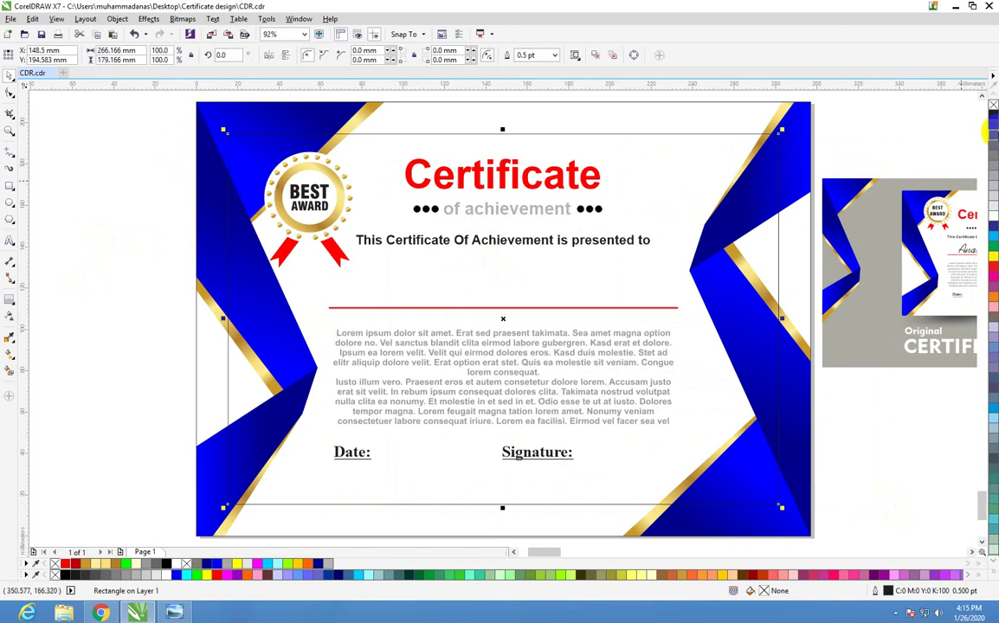
{"action": "right_click", "coordinate": [992, 105]}
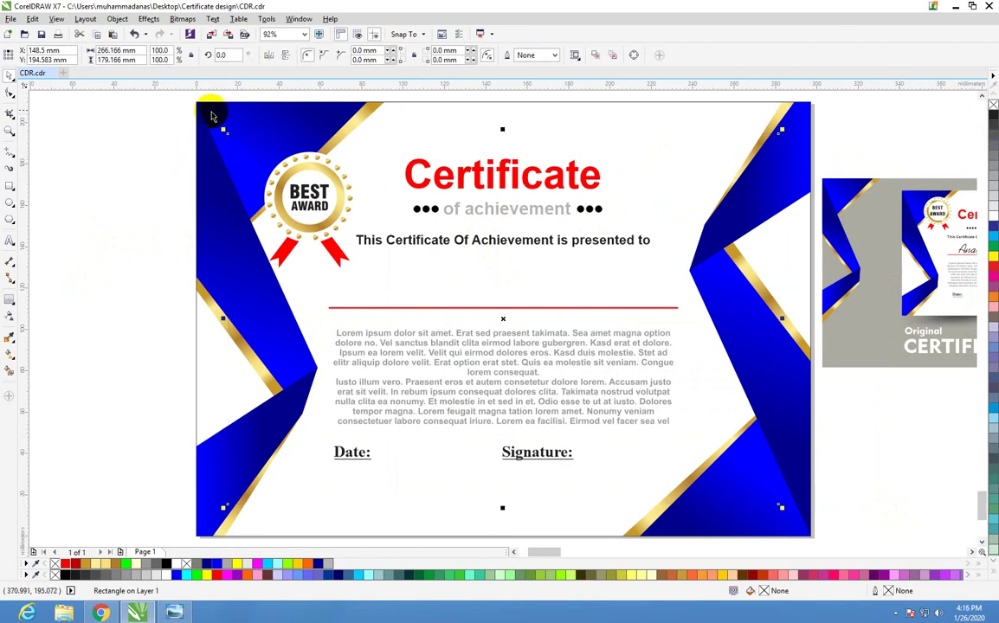
- Show the finished certificate as a full-screen preview
{"action": "left_click", "coordinate": [156, 98]}
{"action": "left_click_drag", "start_coordinate": [169, 98], "coordinate": [838, 541]}
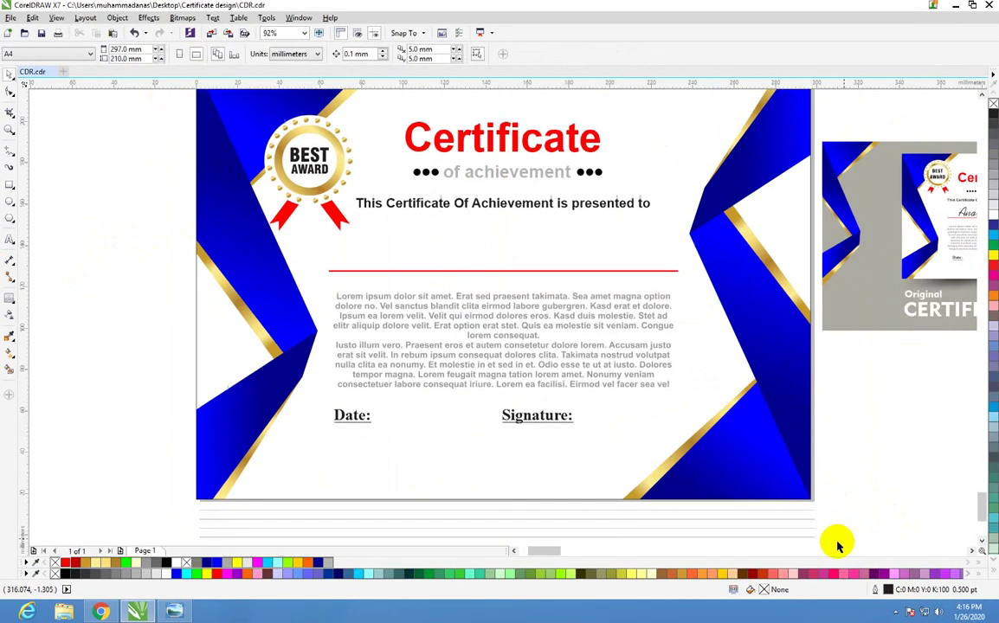
{"action": "scroll", "coordinate": [837, 541], "scroll_direction": "up", "scroll_amount": 1}
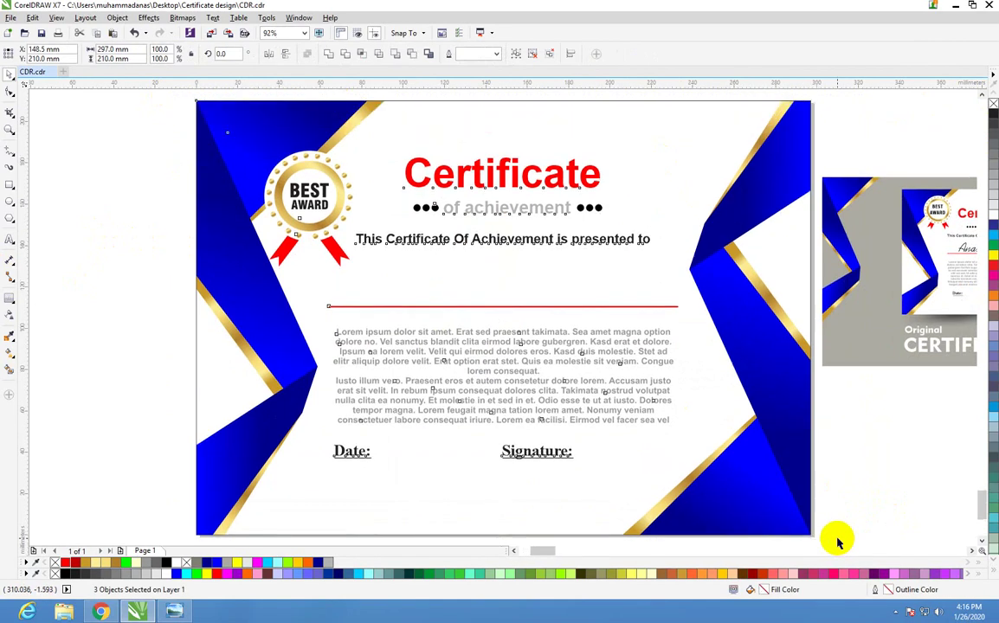
{"action": "key", "text": "F9"}
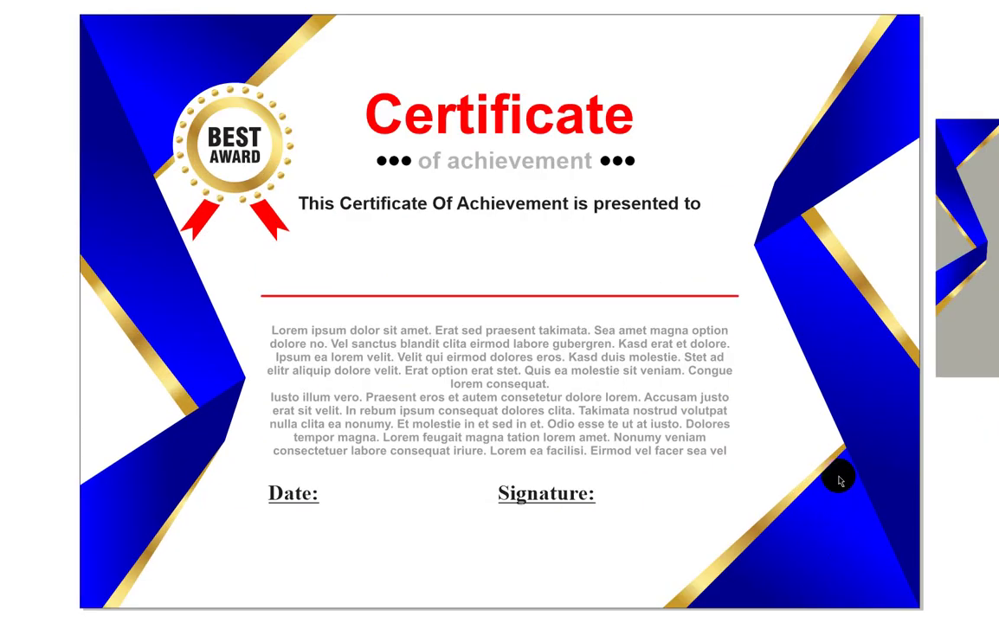